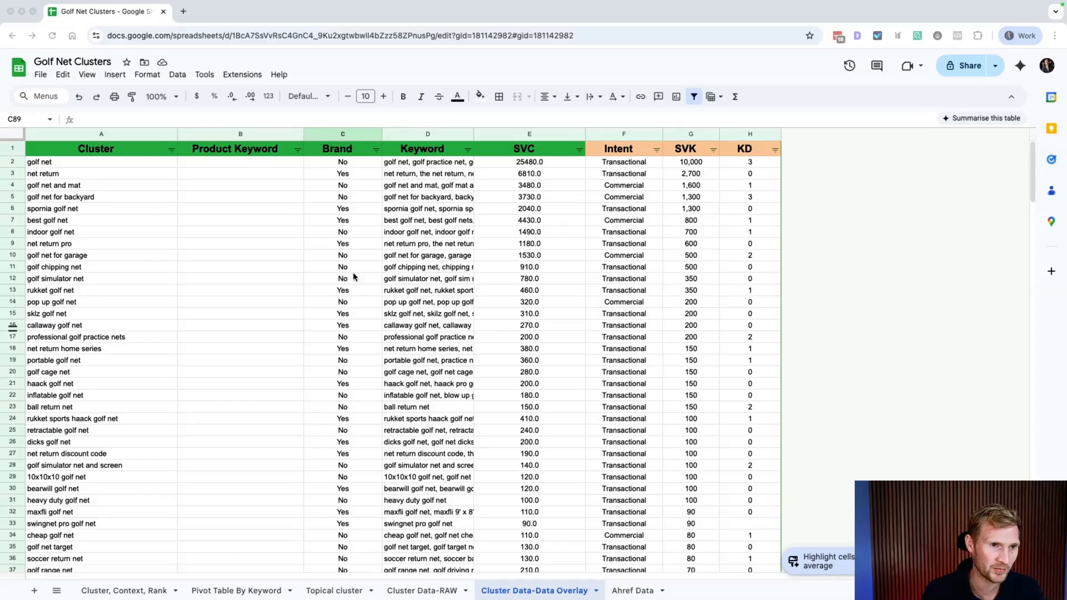
# Step: Review the Brand column and the golf net, net return, sklz and callaway golf net cluster entries
pyautogui.click(340, 134)
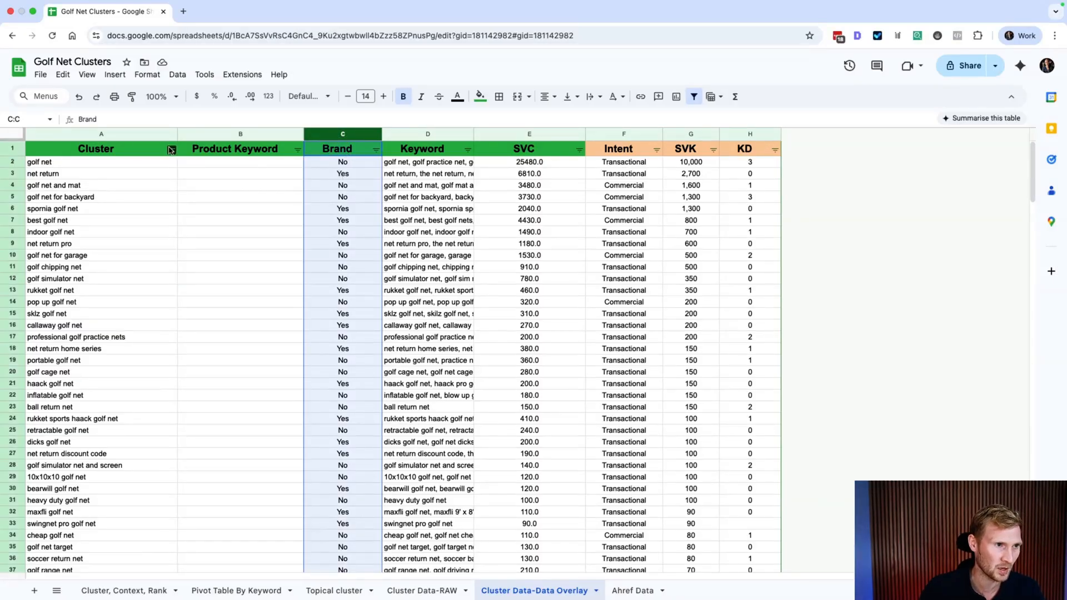
pyautogui.click(337, 161)
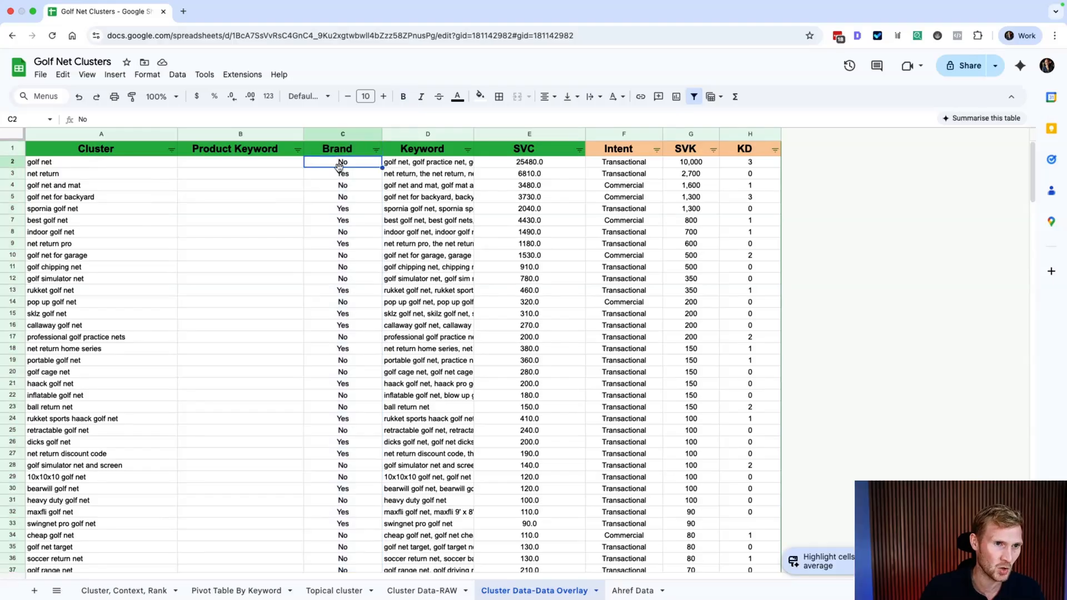
pyautogui.click(51, 165)
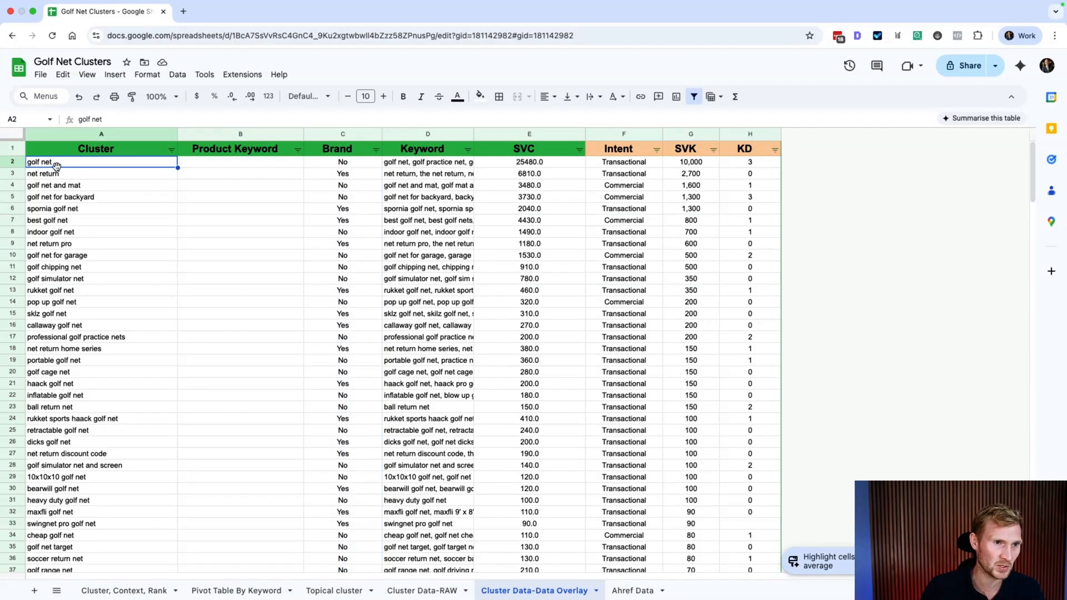
pyautogui.click(48, 177)
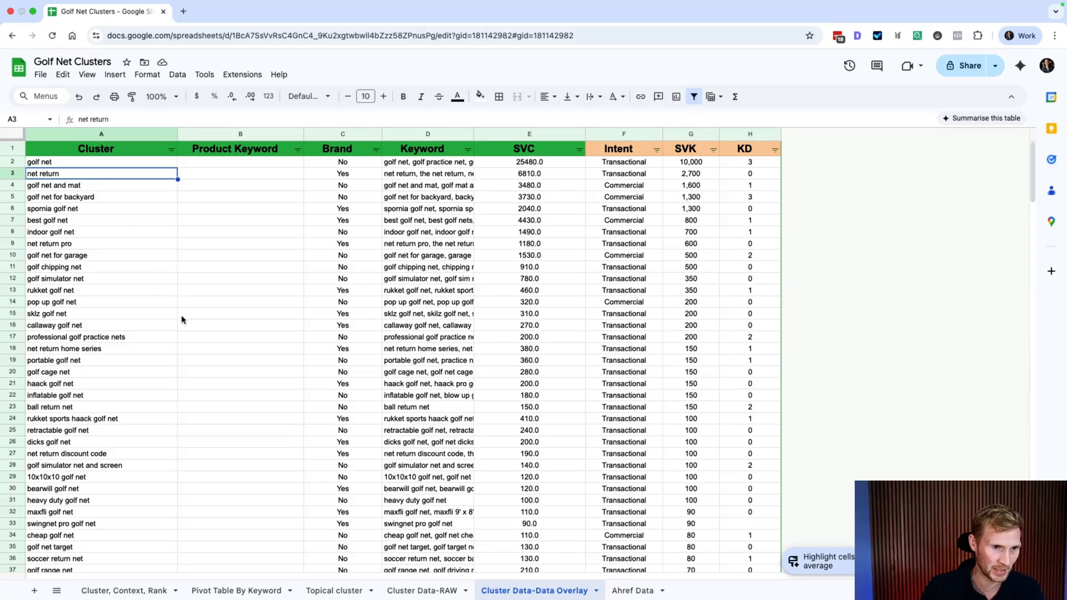
pyautogui.click(95, 313)
pyautogui.click(62, 326)
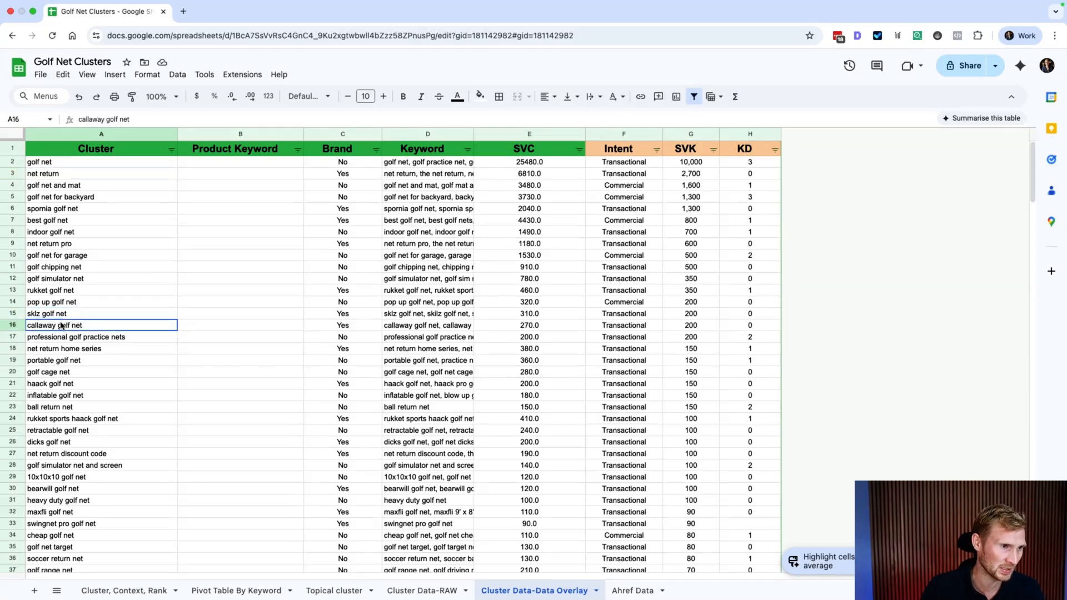
# Step: Delete the tennis return net and softball return net rows
pyautogui.scroll(-3, 251, 489)
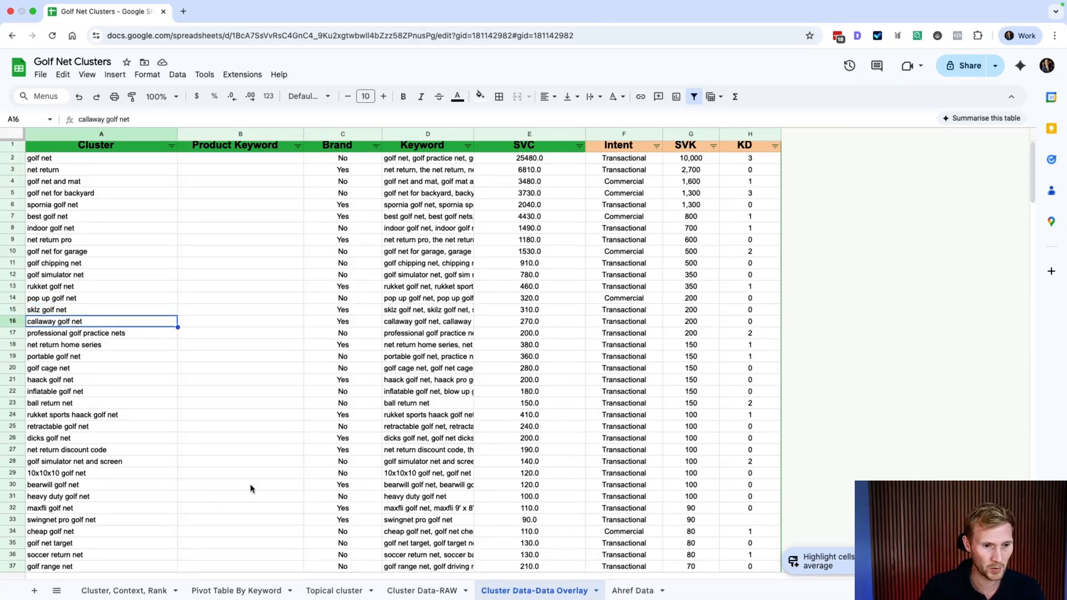
pyautogui.scroll(-6, 251, 489)
pyautogui.scroll(-11, 344, 373)
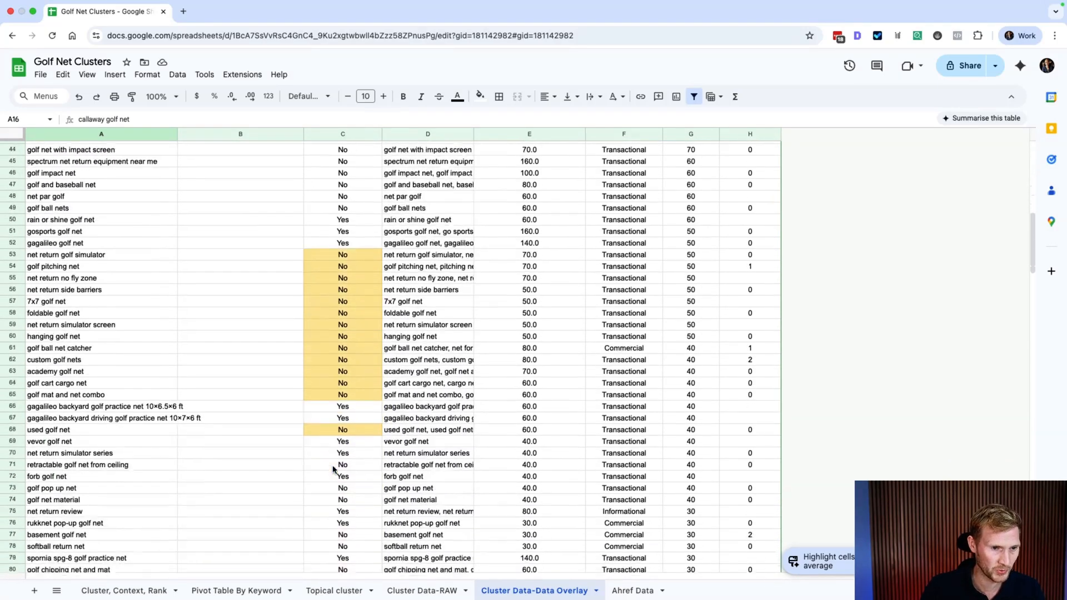
pyautogui.scroll(-5, 339, 467)
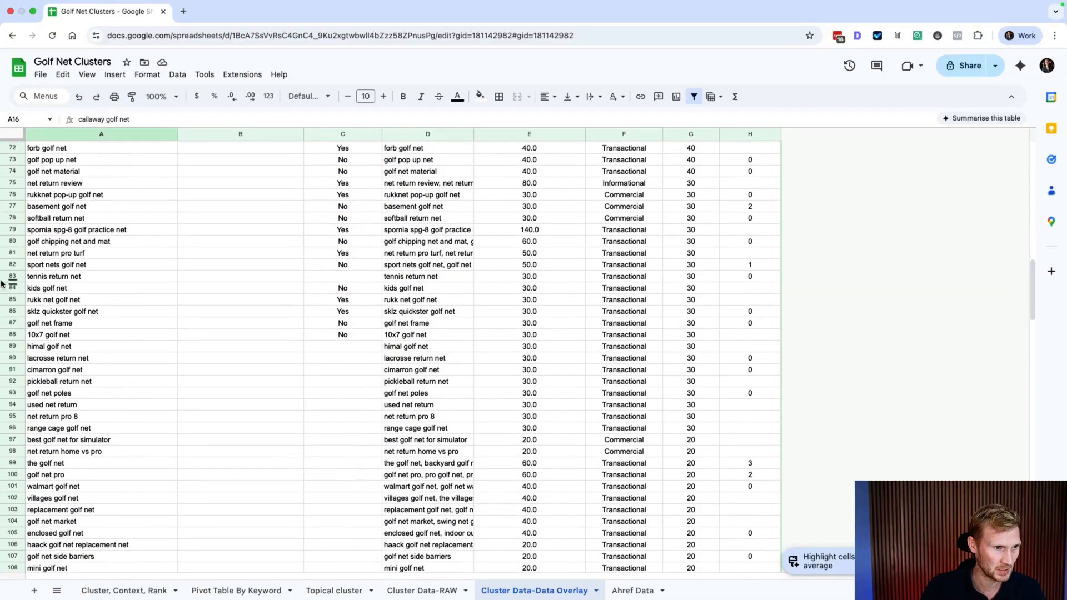
pyautogui.click(12, 276)
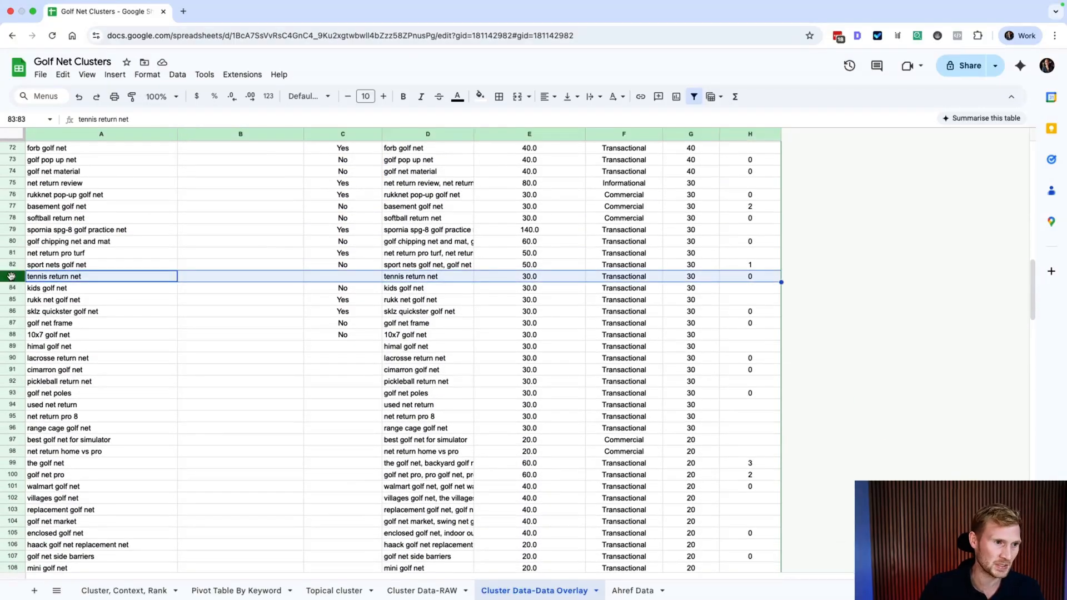
pyautogui.rightClick(11, 276)
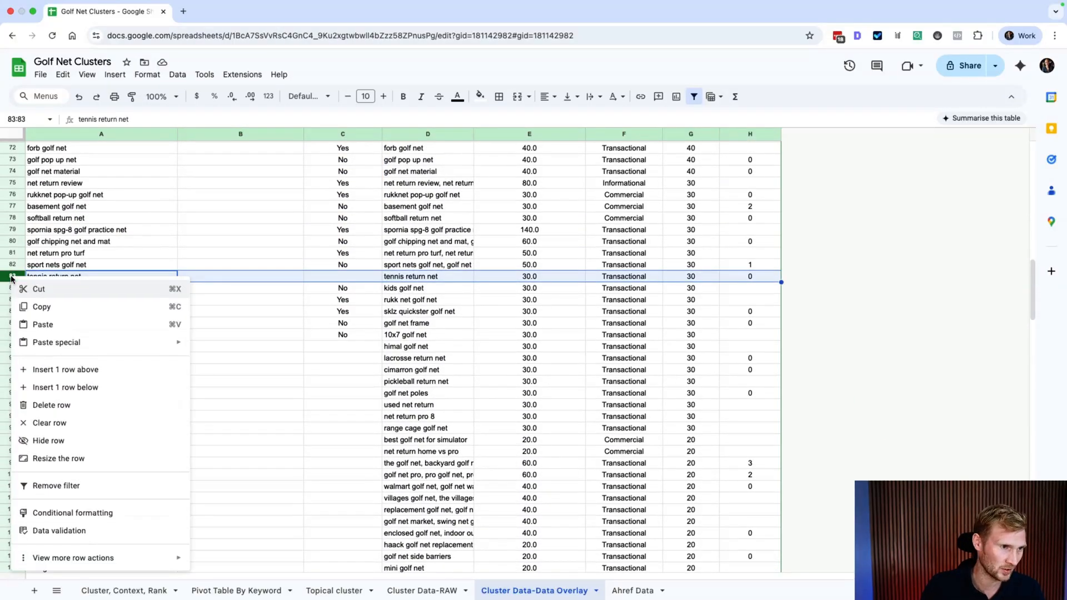
pyautogui.click(73, 405)
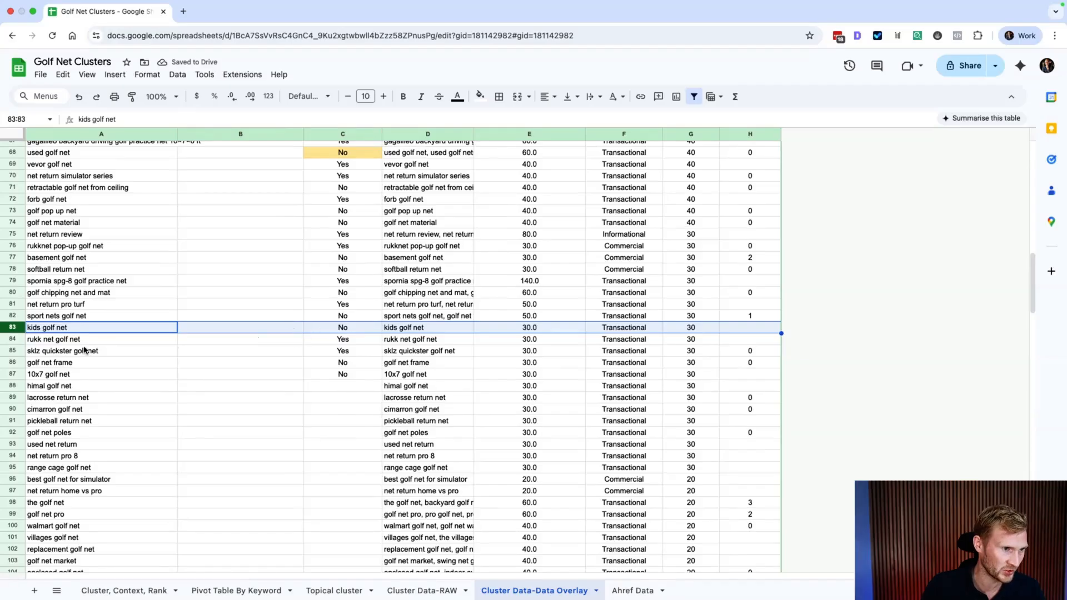
pyautogui.click(12, 270)
pyautogui.rightClick(13, 271)
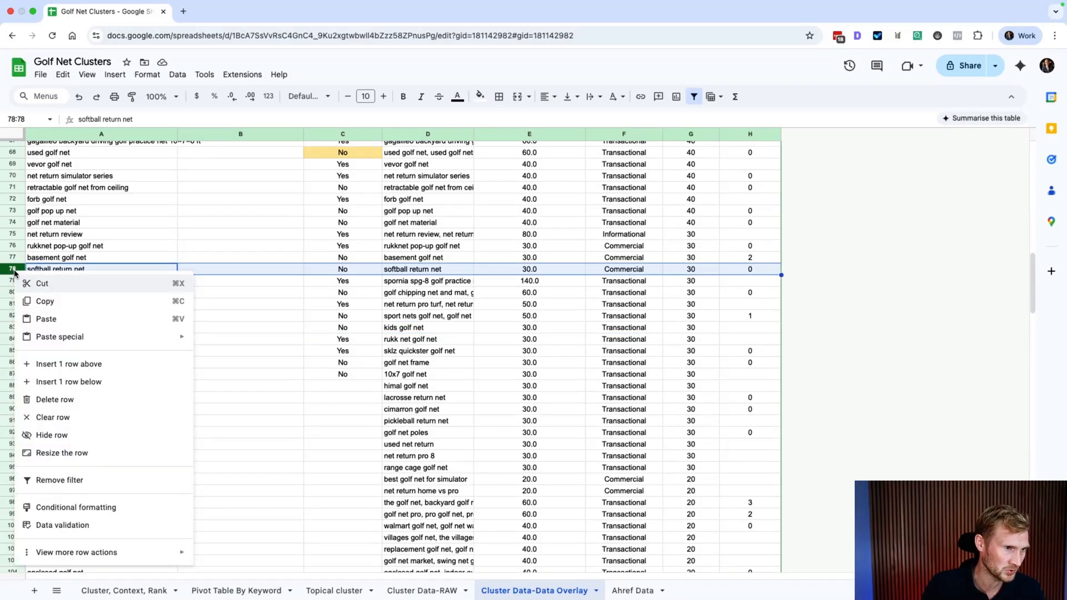
pyautogui.click(52, 398)
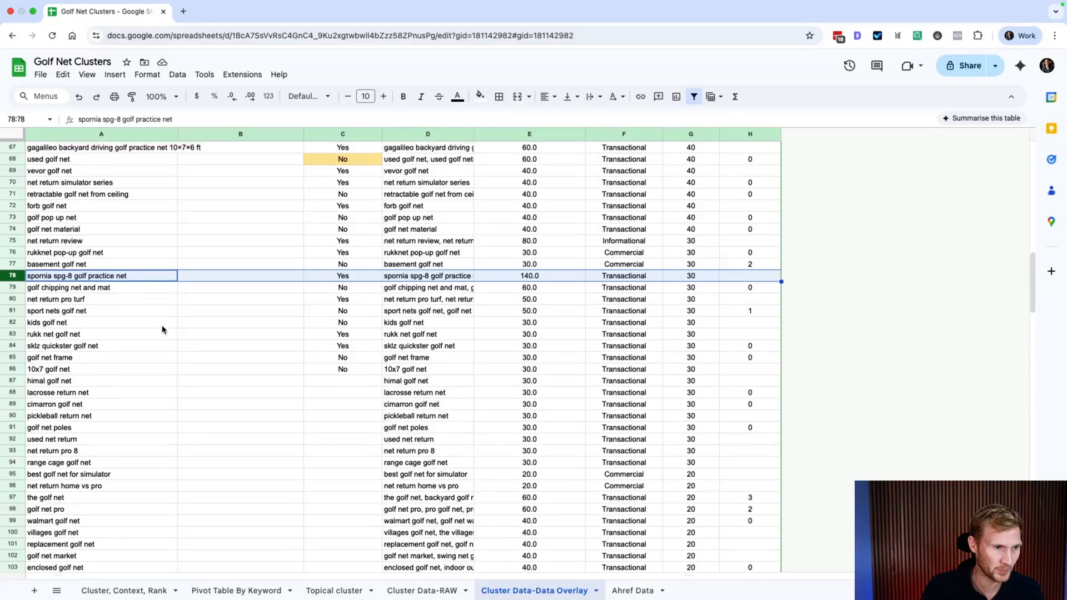
# Step: Scroll back through the cluster table and clear the row selection
pyautogui.scroll(3, 163, 330)
pyautogui.scroll(1, 170, 338)
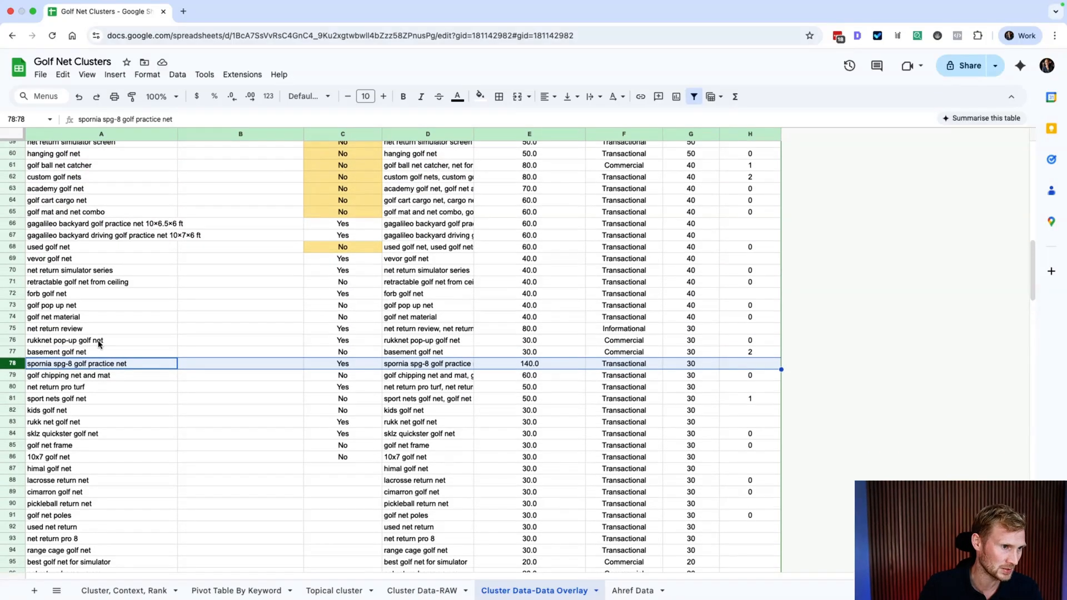
pyautogui.scroll(1, 29, 304)
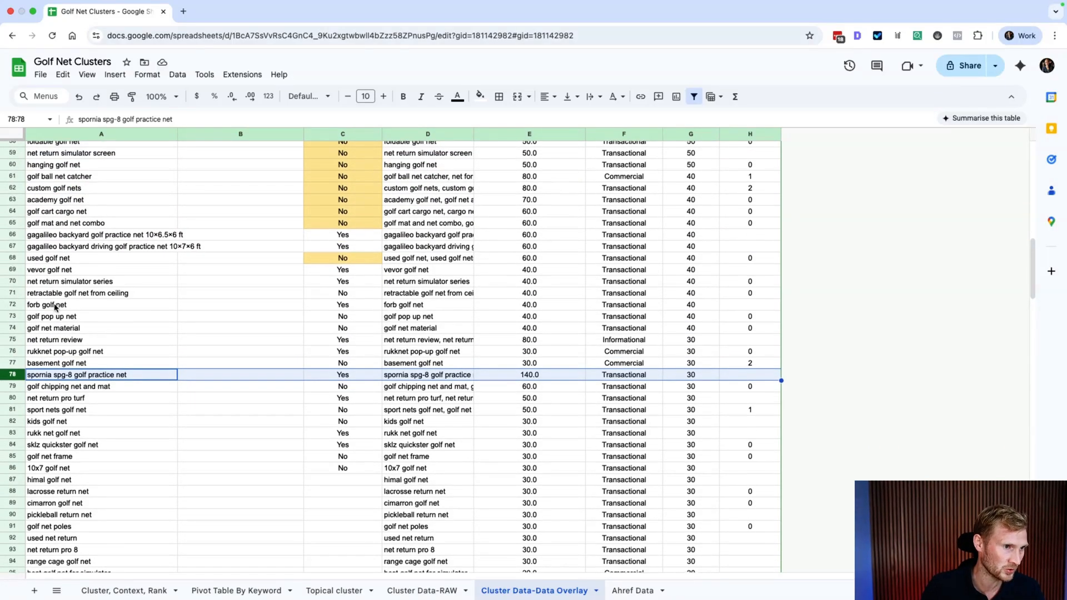
pyautogui.scroll(1, 62, 311)
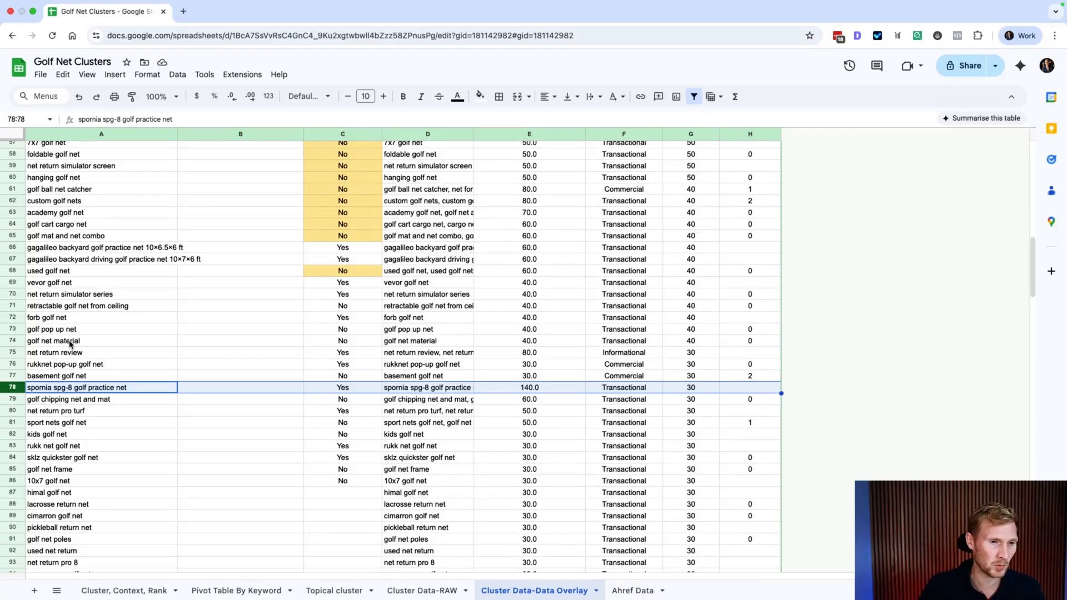
pyautogui.scroll(3, 145, 317)
pyautogui.scroll(-5, 146, 318)
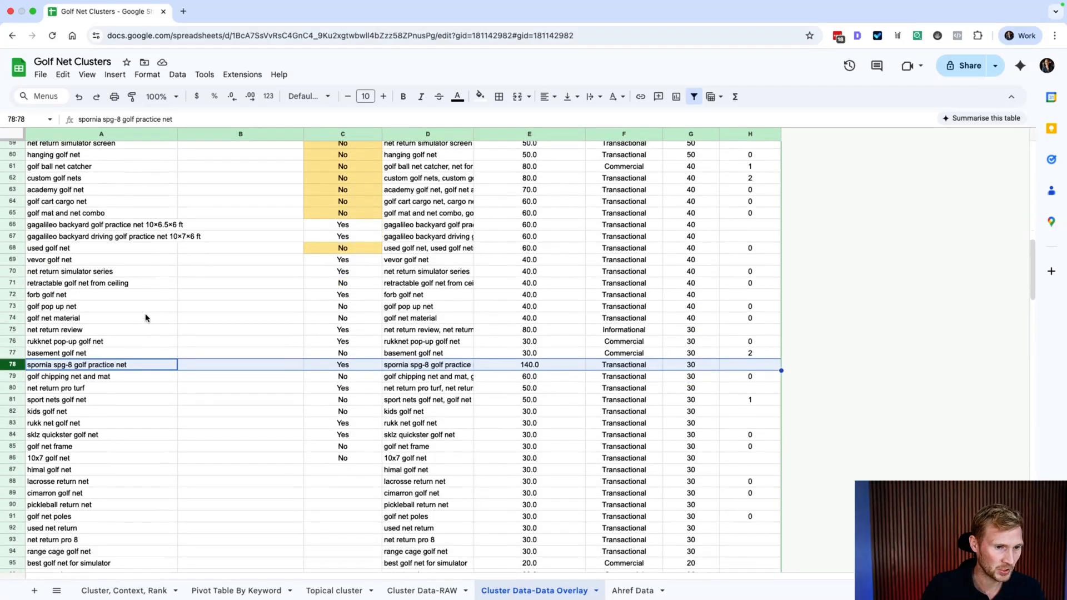
pyautogui.scroll(-6, 222, 417)
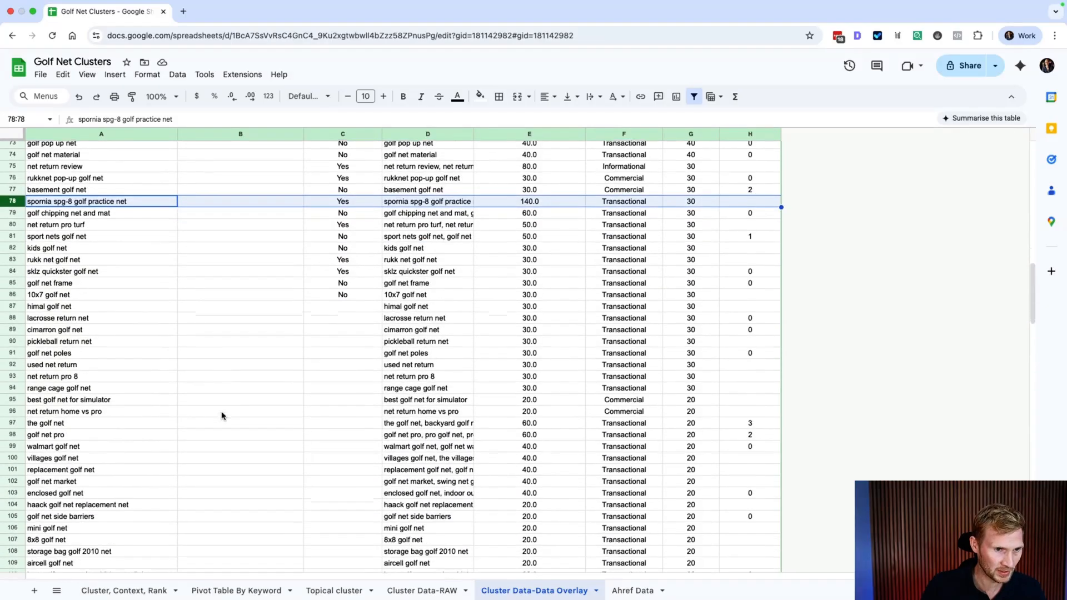
pyautogui.click(524, 295)
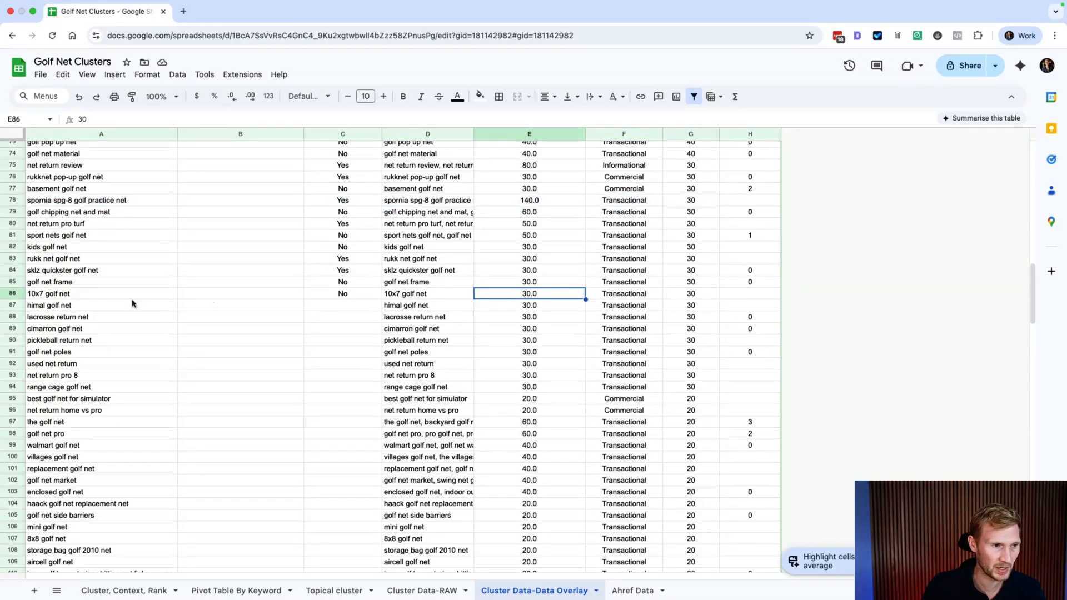
# Step: Delete keyword rows 87–143, from himal golf net down to golf news net
pyautogui.moveTo(12, 305); pyautogui.dragTo(45, 562)
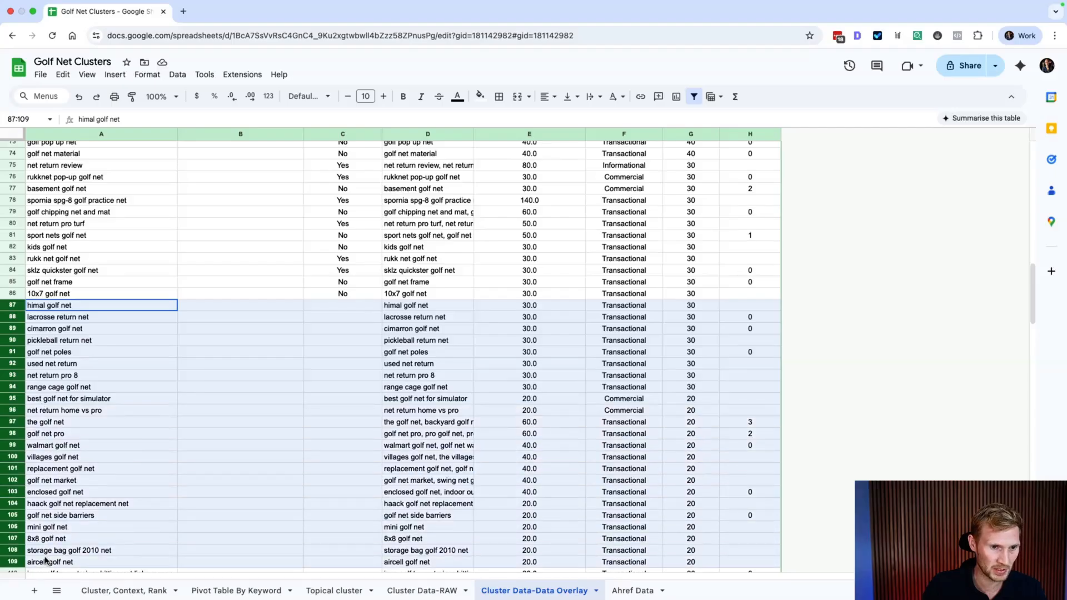
pyautogui.scroll(-5, 36, 553)
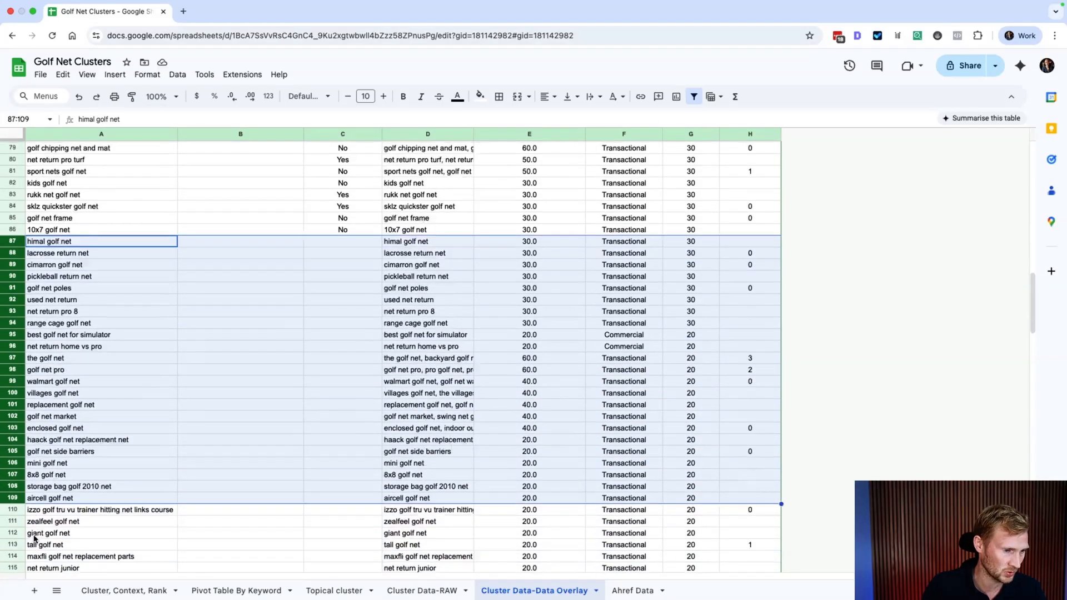
pyautogui.scroll(-1, 35, 539)
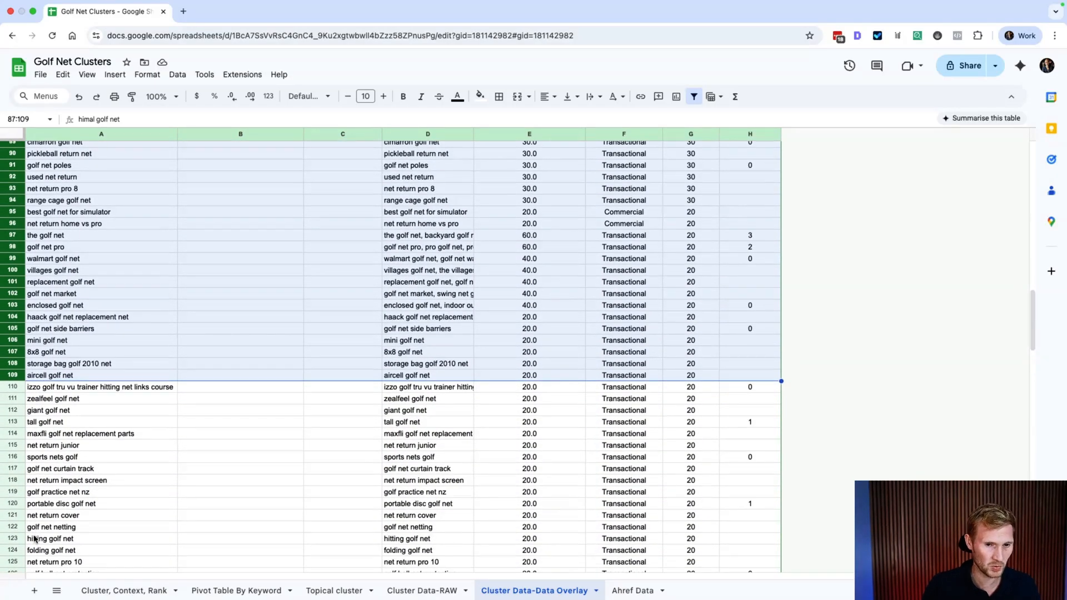
pyautogui.hotkey('shift', 'Down')
pyautogui.hotkey('shift', 'Down')
pyautogui.hotkey('shift', 'Down')
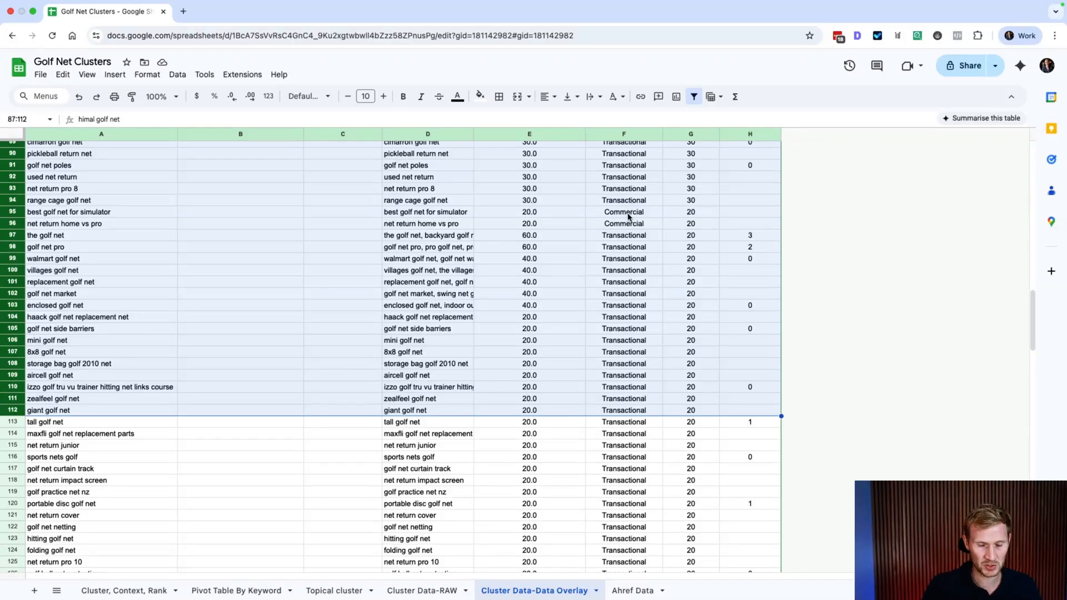
pyautogui.scroll(-10, 623, 370)
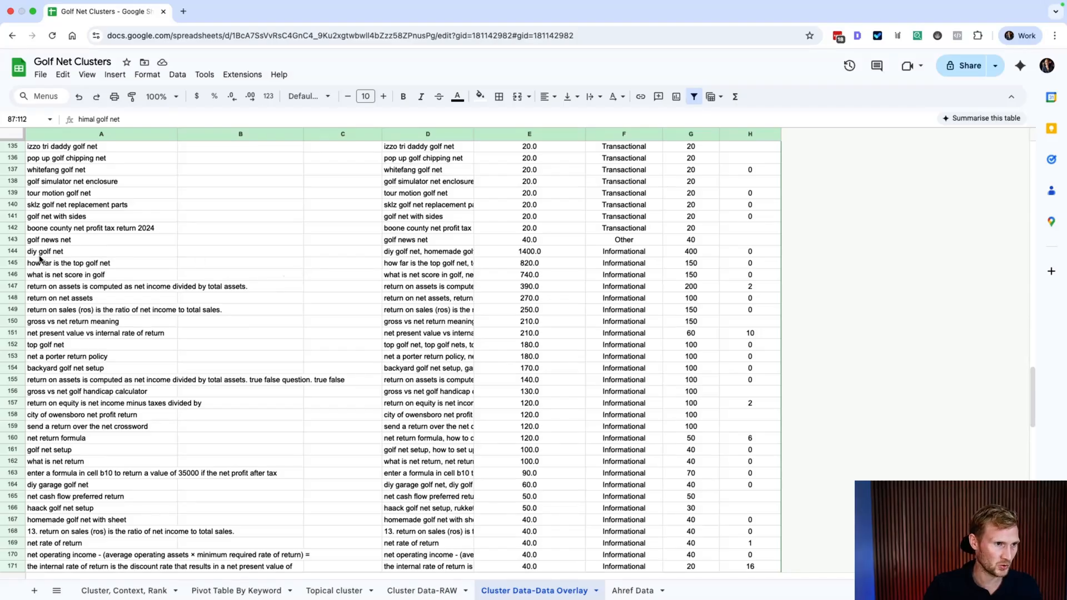
pyautogui.keyDown('shift'); pyautogui.click(12, 239); pyautogui.keyUp('shift')
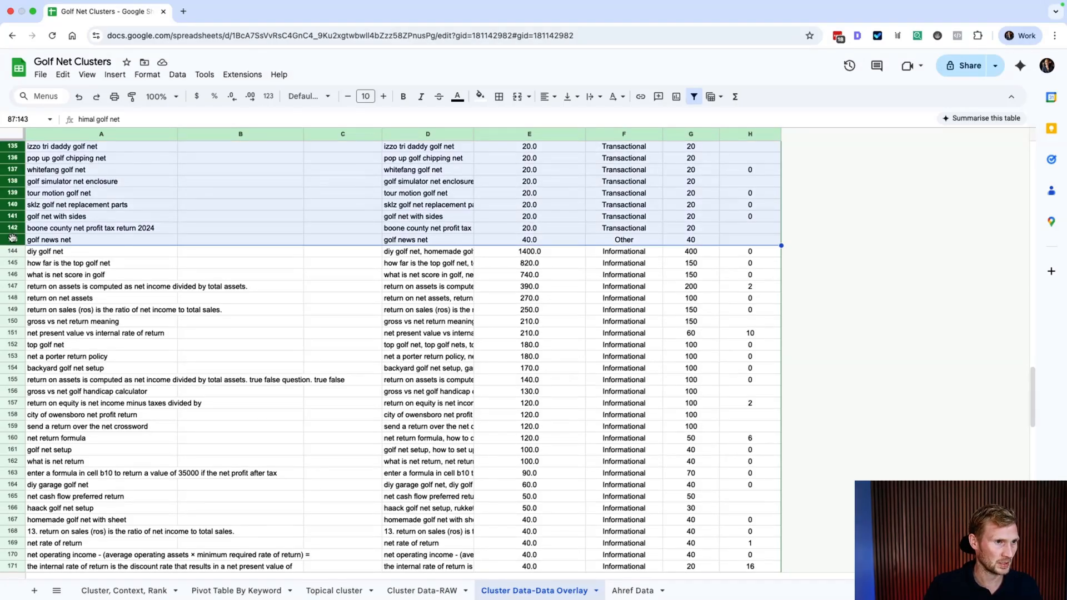
pyautogui.scroll(2, 12, 239)
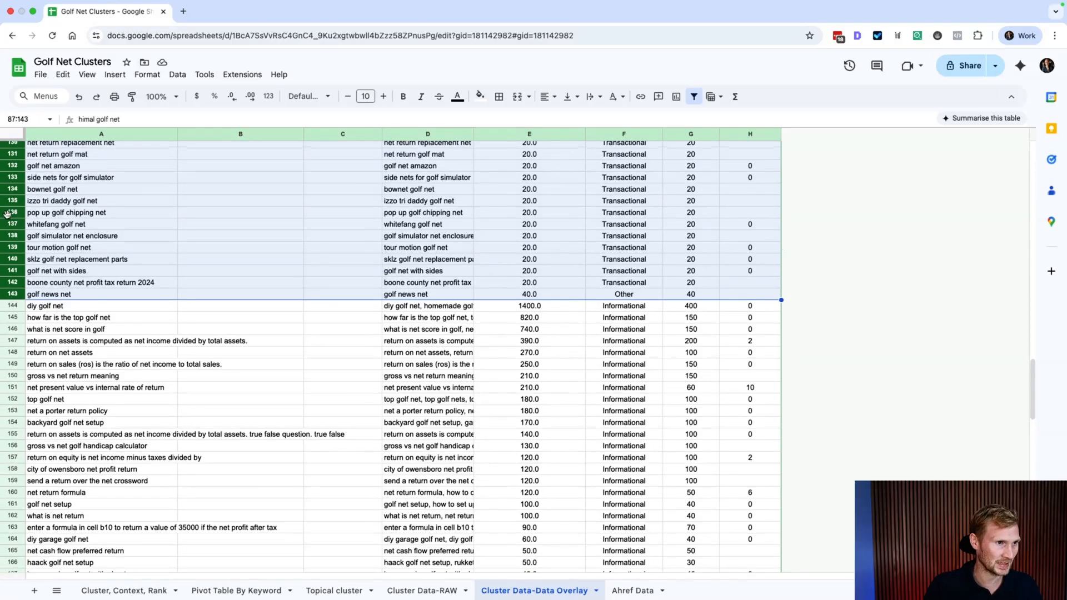
pyautogui.rightClick(11, 199)
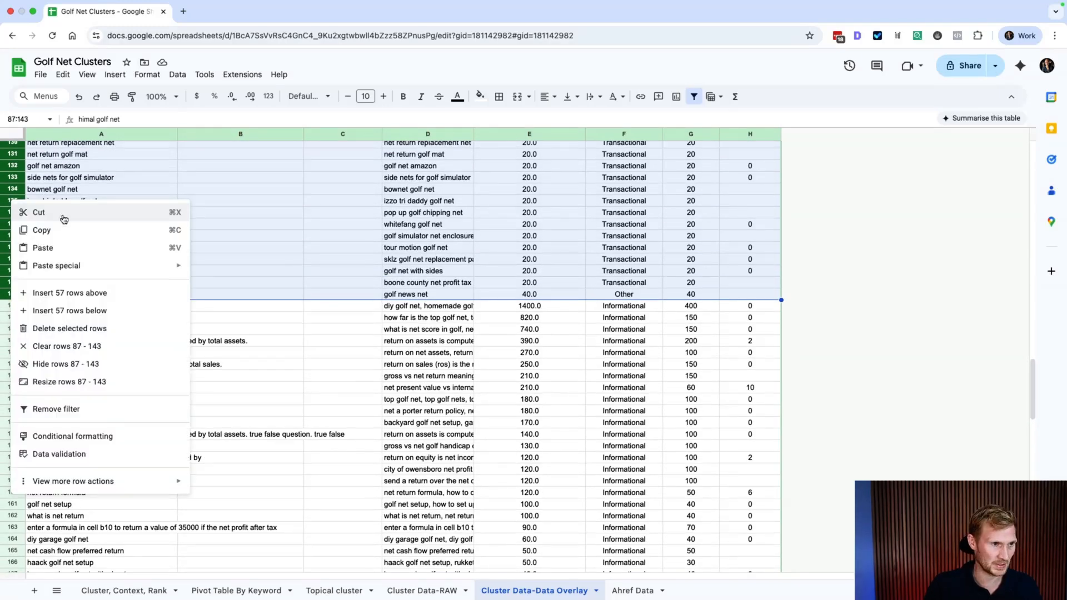
pyautogui.click(64, 330)
pyautogui.click(165, 344)
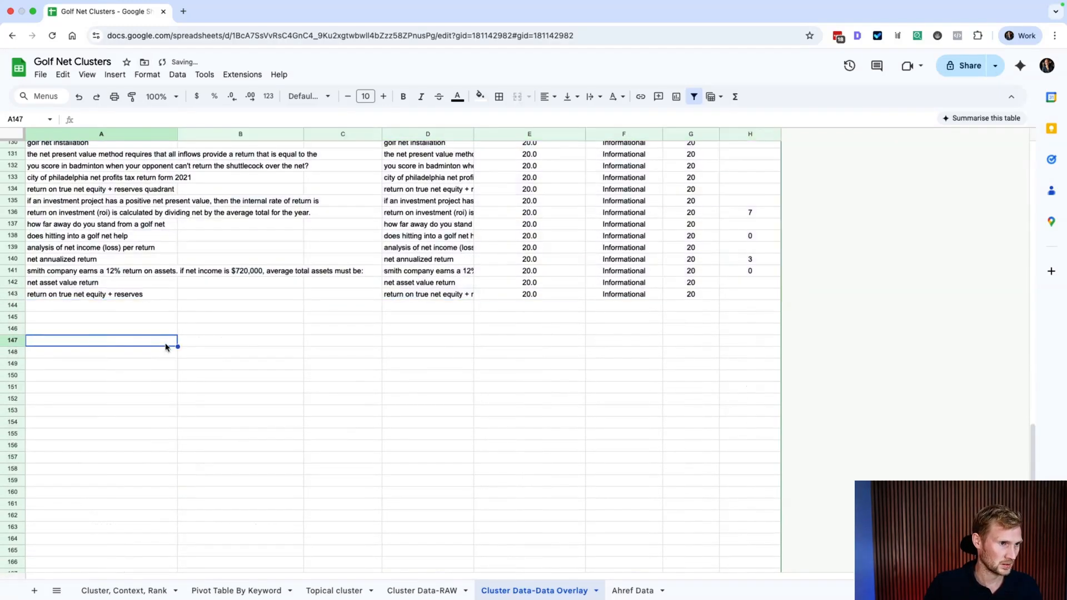
# Step: Delete the empty rows 144 to 187 below the table
pyautogui.click(12, 306)
pyautogui.scroll(-8, 78, 383)
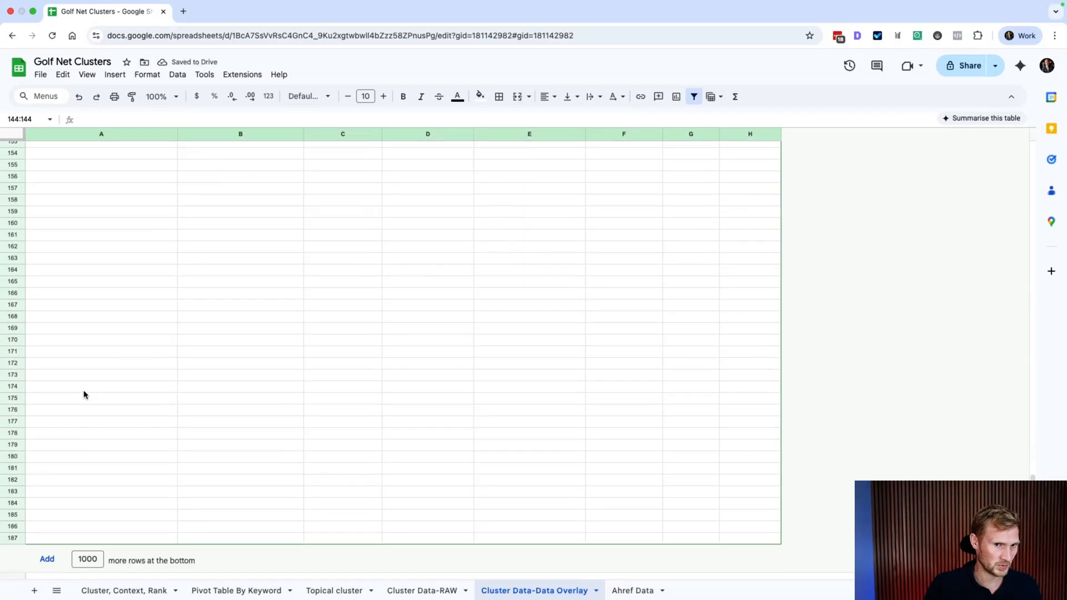
pyautogui.keyDown('shift'); pyautogui.click(10, 538); pyautogui.keyUp('shift')
pyautogui.rightClick(10, 538)
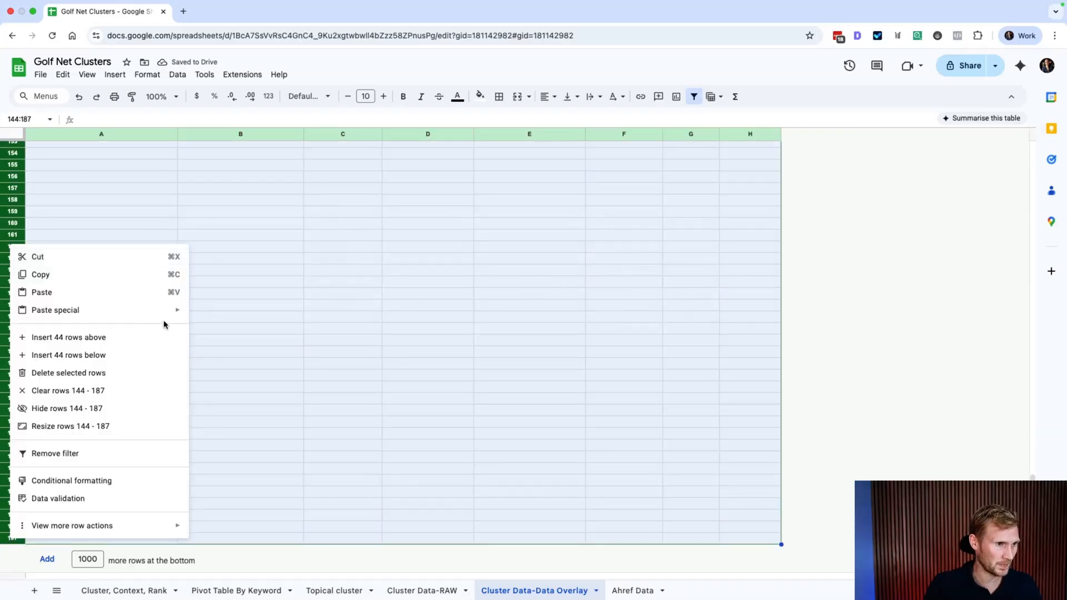
pyautogui.click(47, 373)
pyautogui.scroll(10, 113, 344)
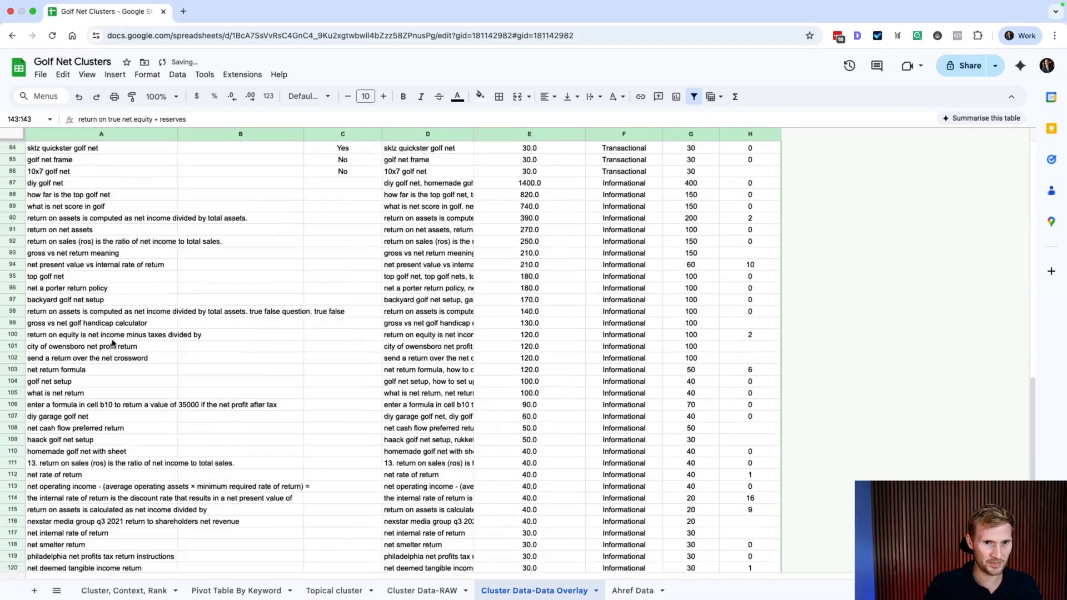
pyautogui.scroll(1, 113, 343)
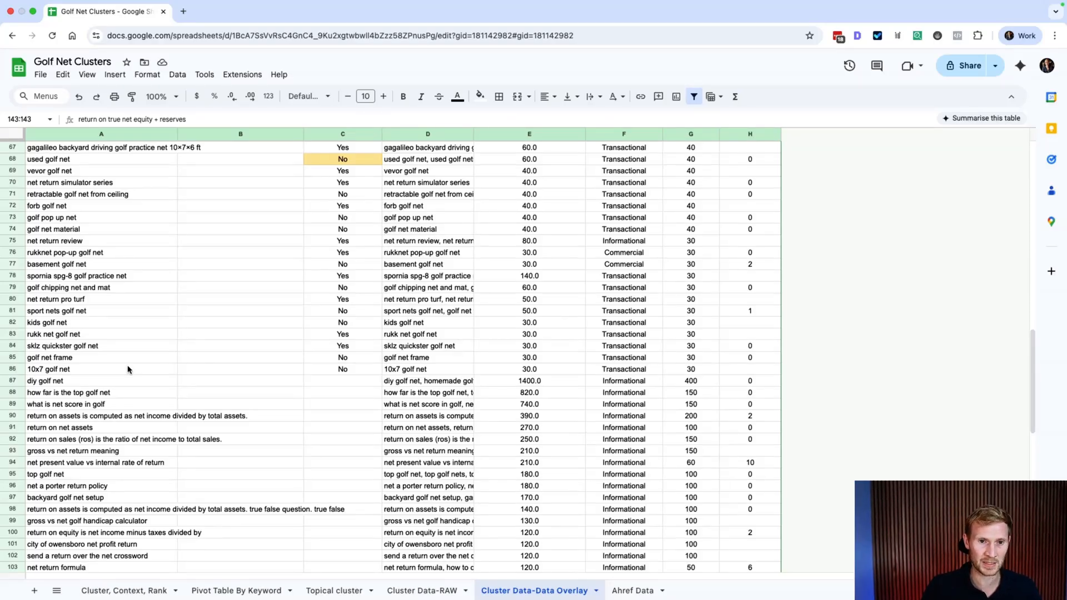
pyautogui.scroll(-1, 153, 435)
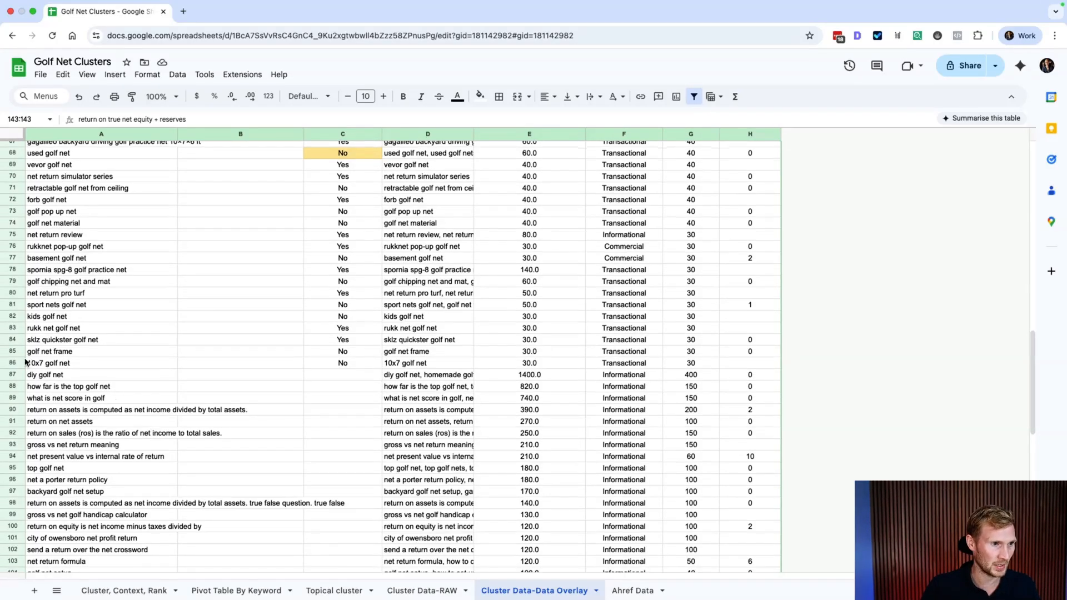
# Step: Sort rows 2–86 by column C (Brand) A to Z via advanced range sorting
pyautogui.moveTo(11, 364); pyautogui.dragTo(11, 158)
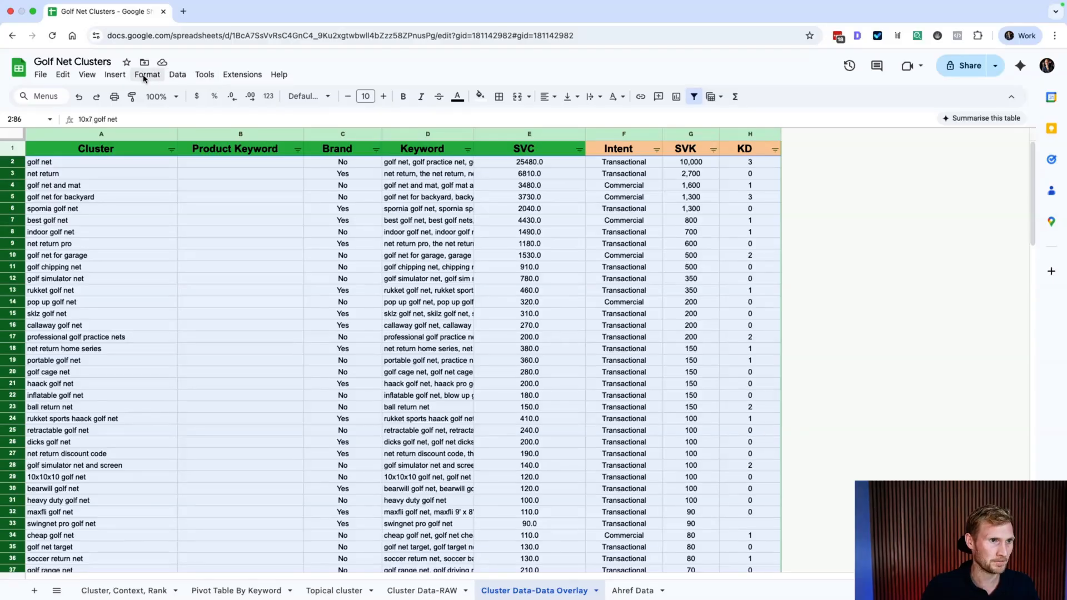
pyautogui.click(176, 75)
pyautogui.moveTo(215, 140)
pyautogui.click(389, 187)
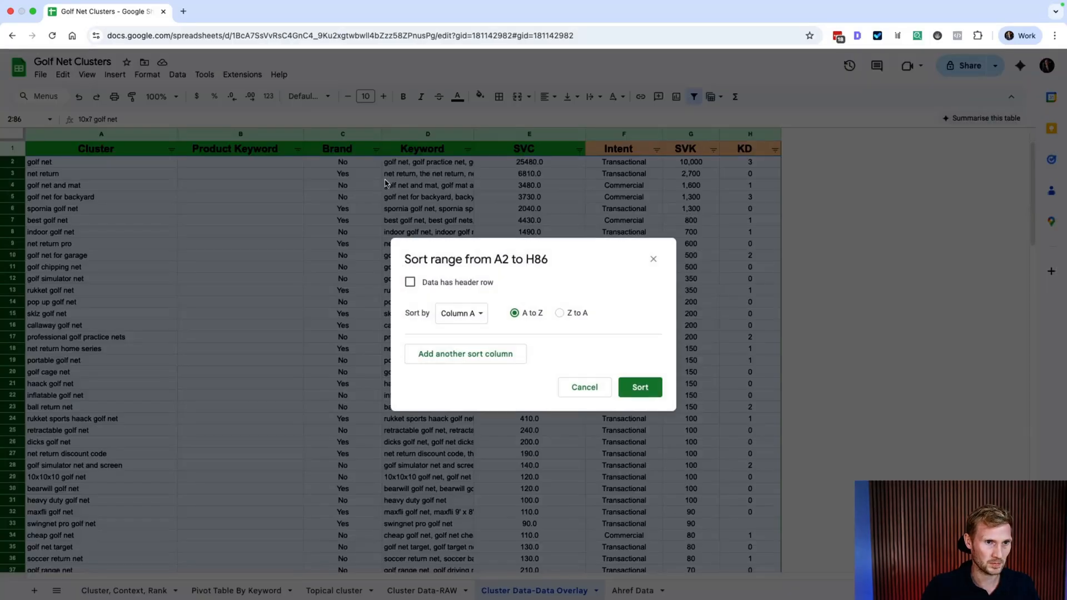
pyautogui.click(452, 315)
pyautogui.click(466, 312)
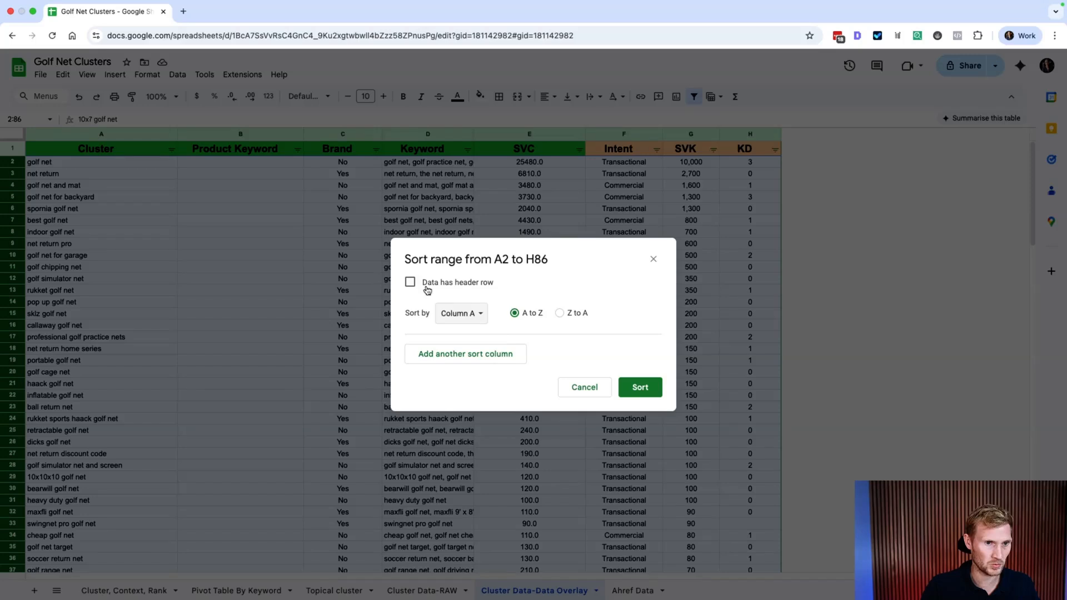
pyautogui.click(474, 314)
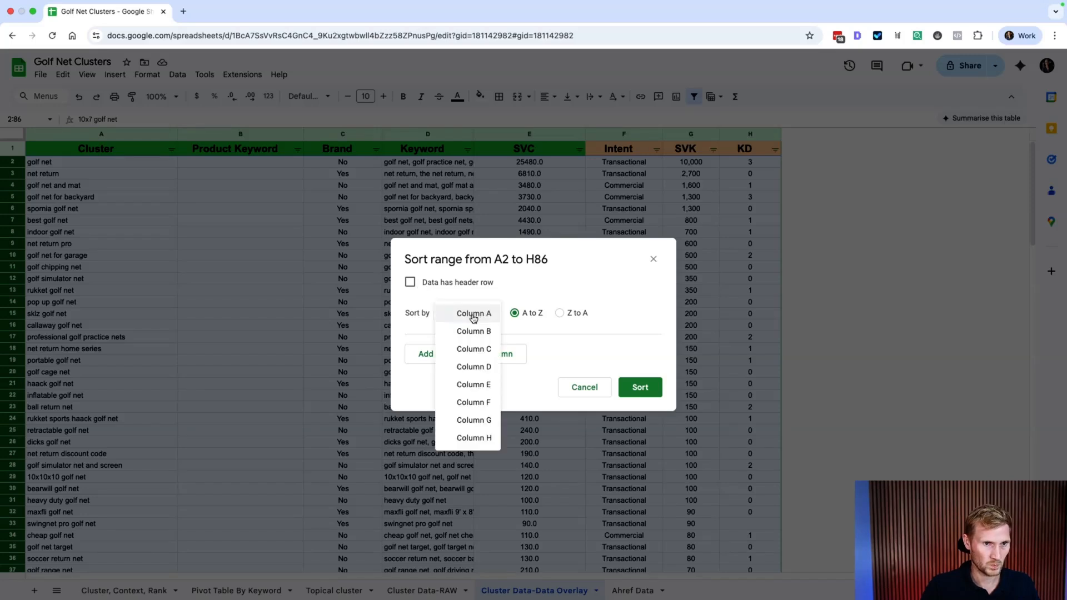
pyautogui.click(468, 349)
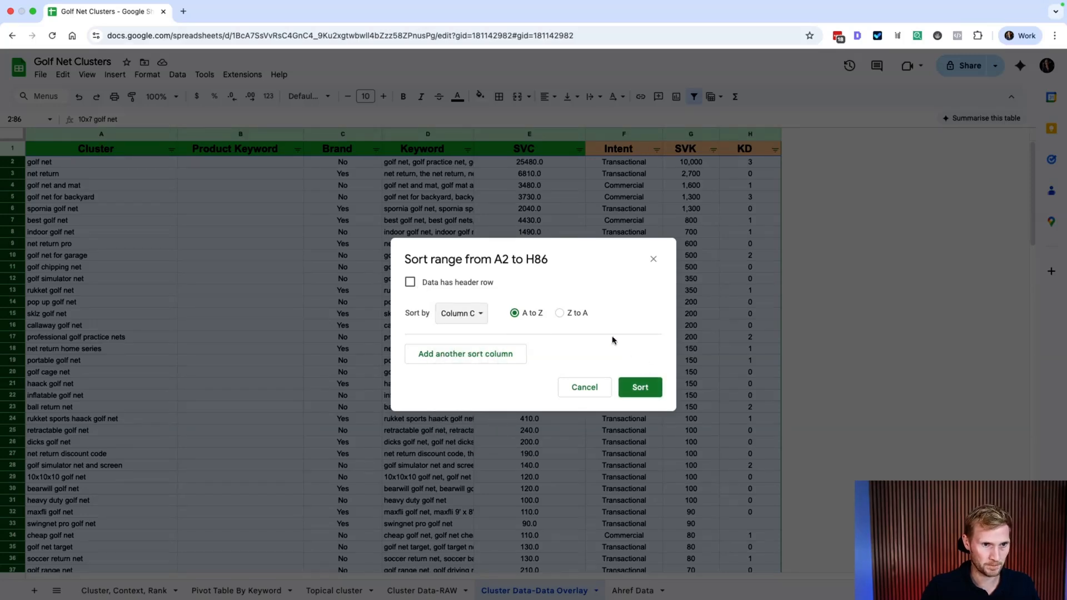
pyautogui.click(639, 388)
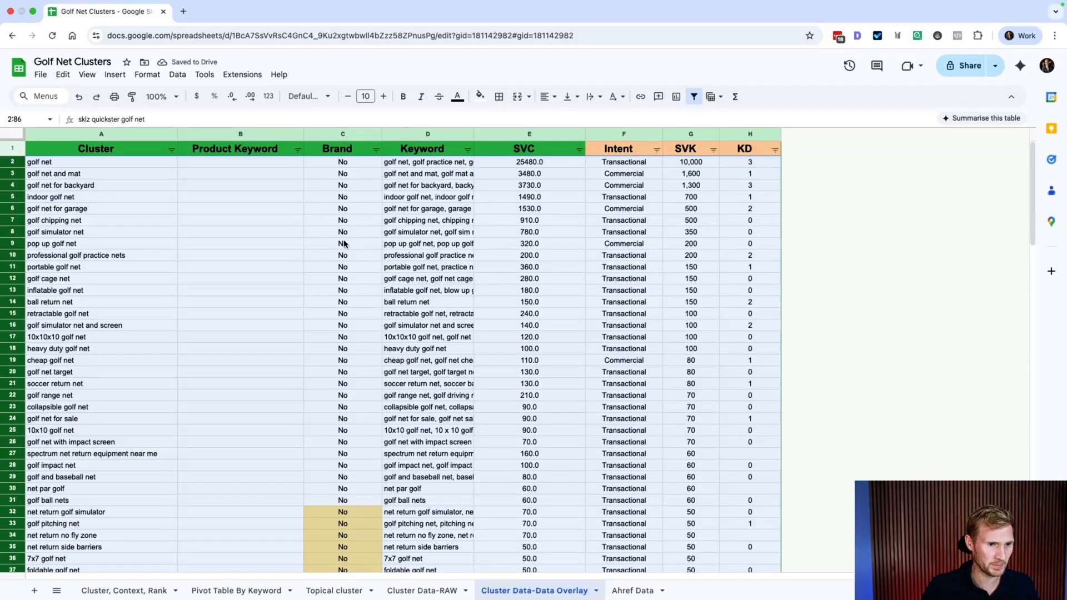
# Step: Fill the Yes Brand cells C55:C86 light yellow, then select the No cells
pyautogui.scroll(-5, 344, 243)
pyautogui.scroll(-6, 344, 243)
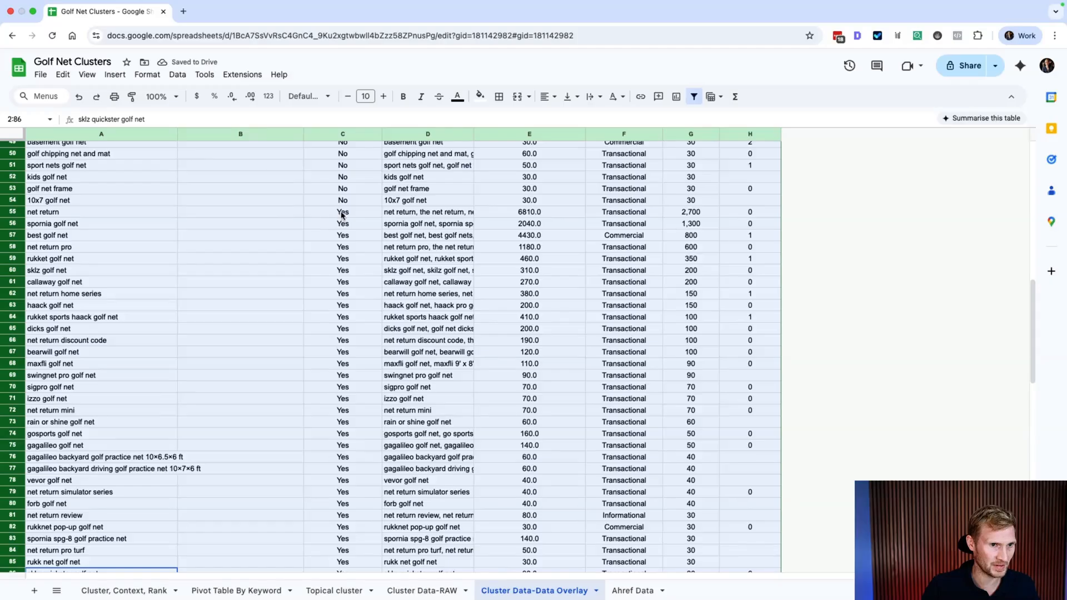
pyautogui.moveTo(341, 215)
pyautogui.mouseDown()
pyautogui.moveTo(337, 570)
pyautogui.moveTo(329, 376)
pyautogui.mouseUp()
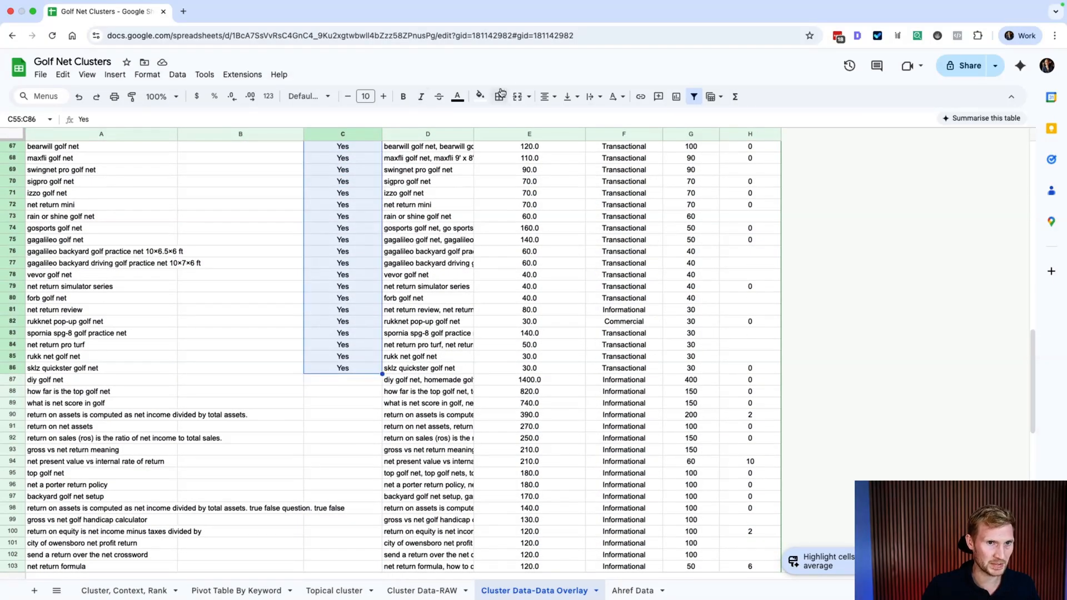
pyautogui.click(480, 96)
pyautogui.click(523, 161)
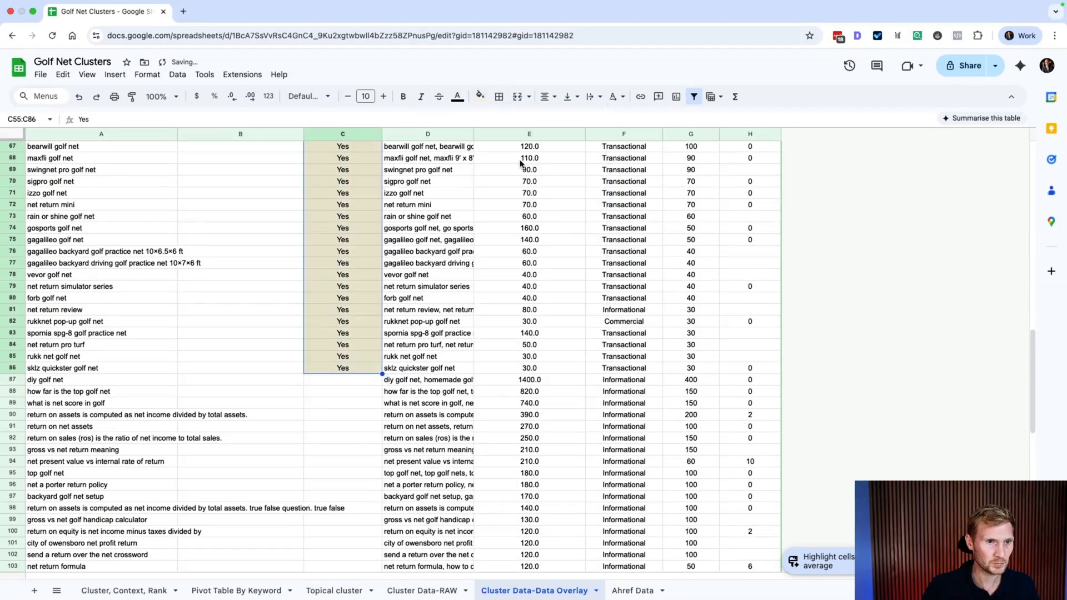
pyautogui.scroll(15, 253, 337)
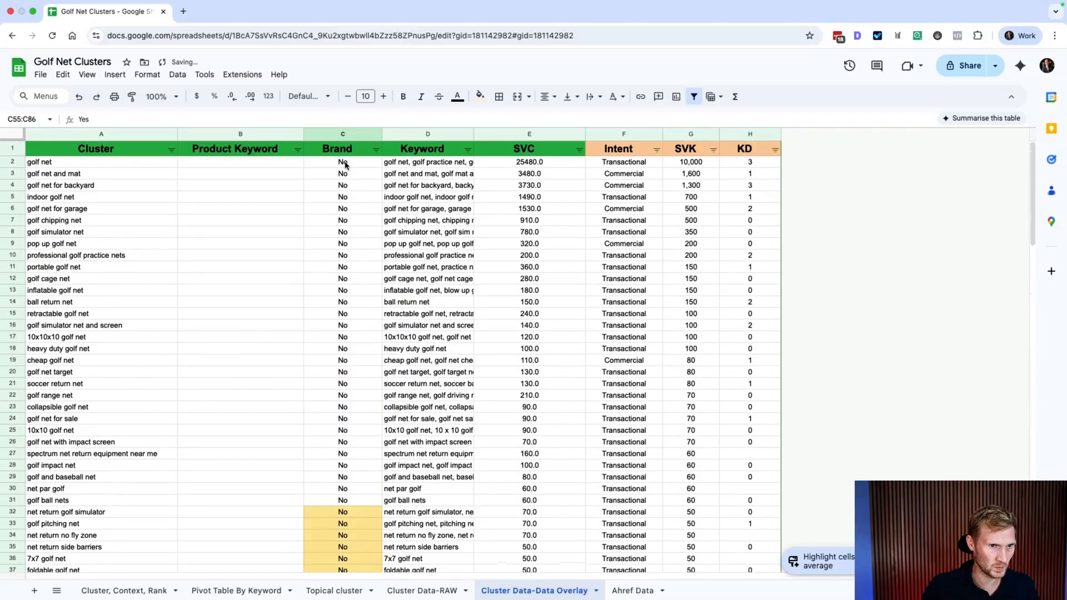
pyautogui.moveTo(344, 163); pyautogui.dragTo(349, 416)
# Step: Fill the No Brand cells C2:C54 light green
pyautogui.scroll(10, 454, 138)
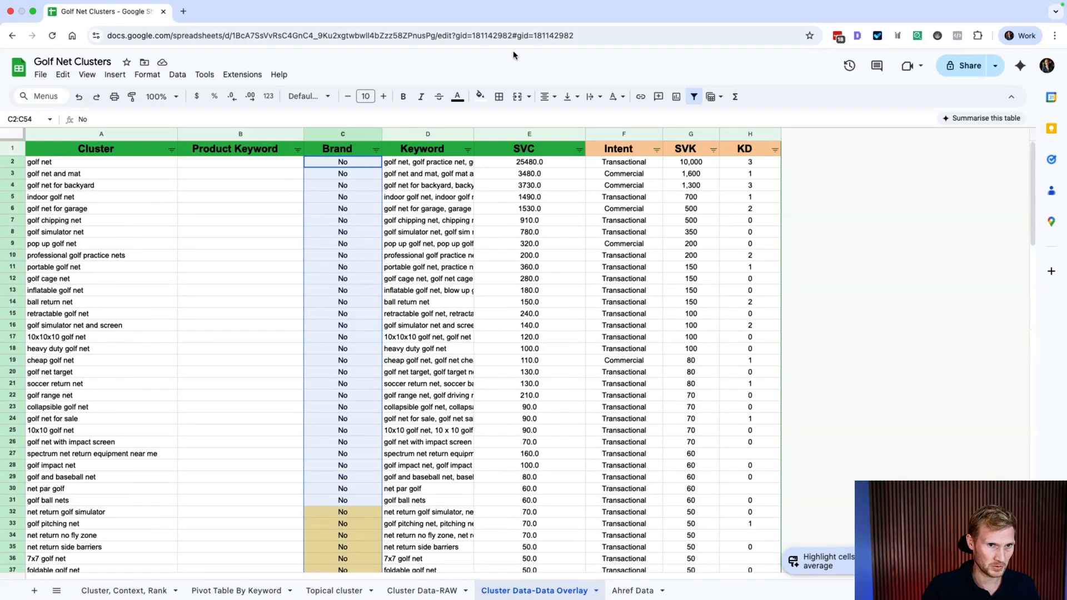
pyautogui.click(480, 96)
pyautogui.click(532, 164)
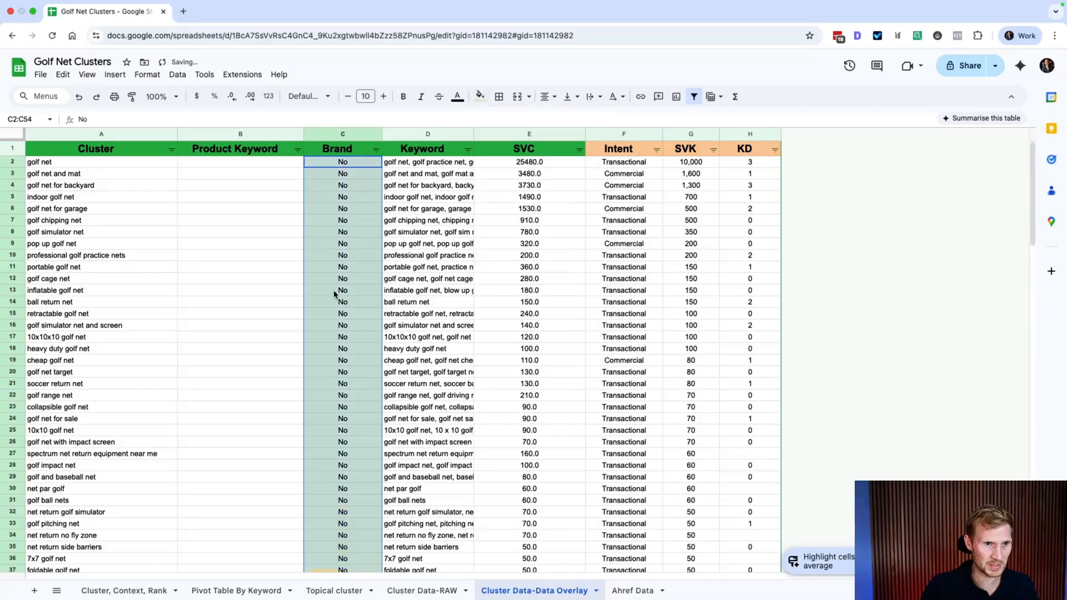
pyautogui.click(245, 291)
# Step: Add a border to rows 2–54
pyautogui.scroll(-5, 197, 242)
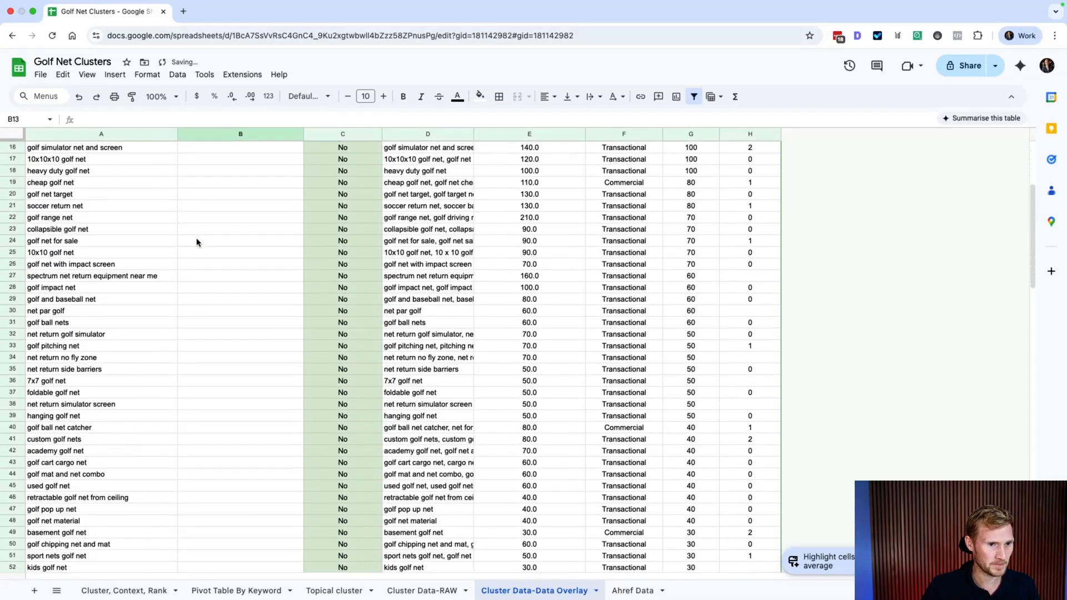
pyautogui.scroll(-4, 196, 240)
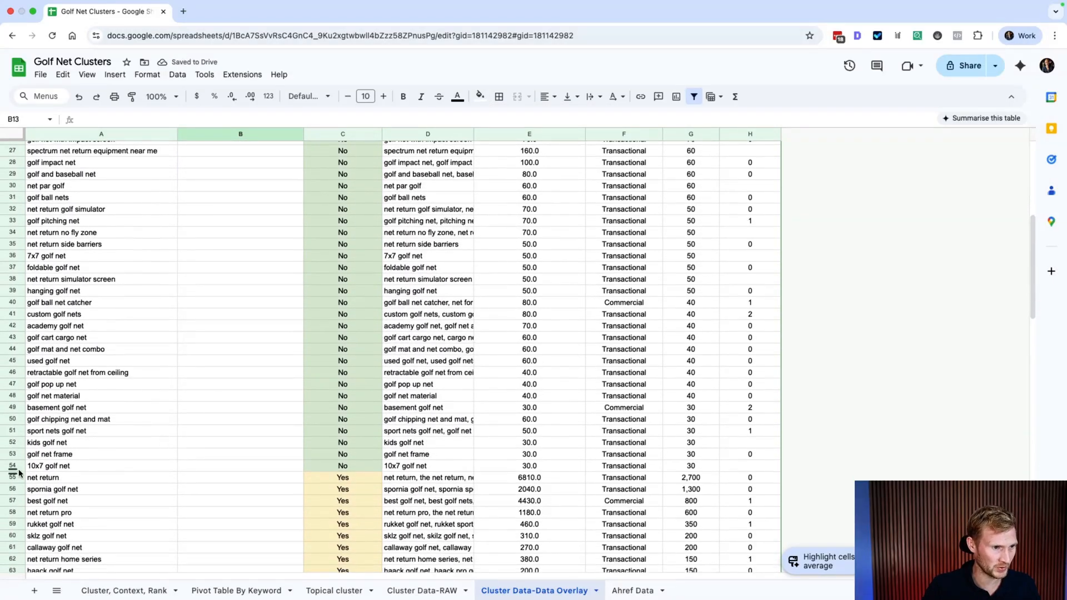
pyautogui.moveTo(12, 466); pyautogui.dragTo(35, 165)
pyautogui.click(498, 96)
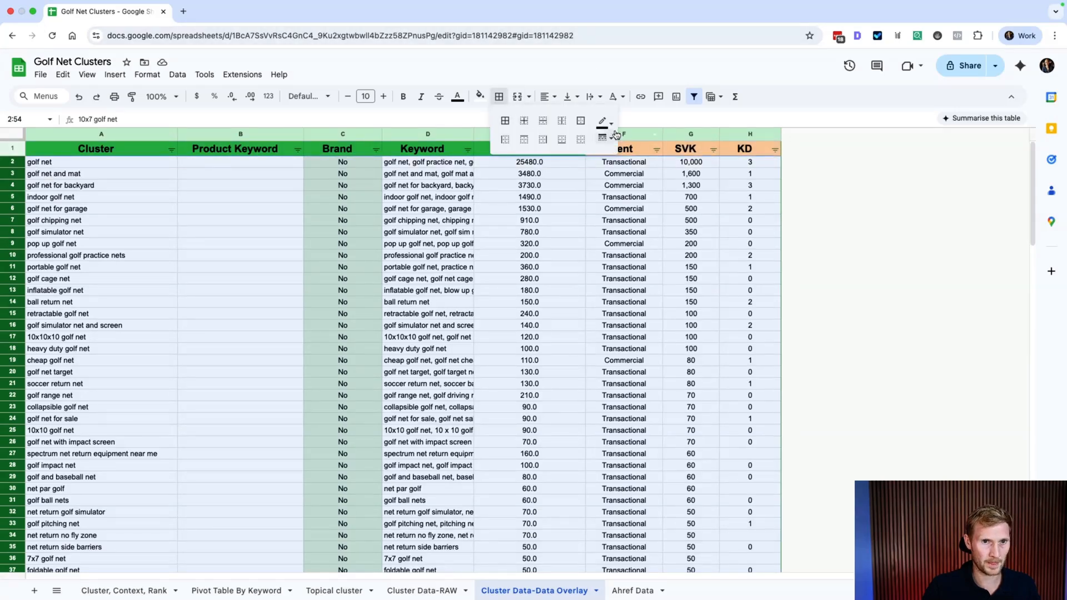
pyautogui.click(562, 139)
pyautogui.click(424, 290)
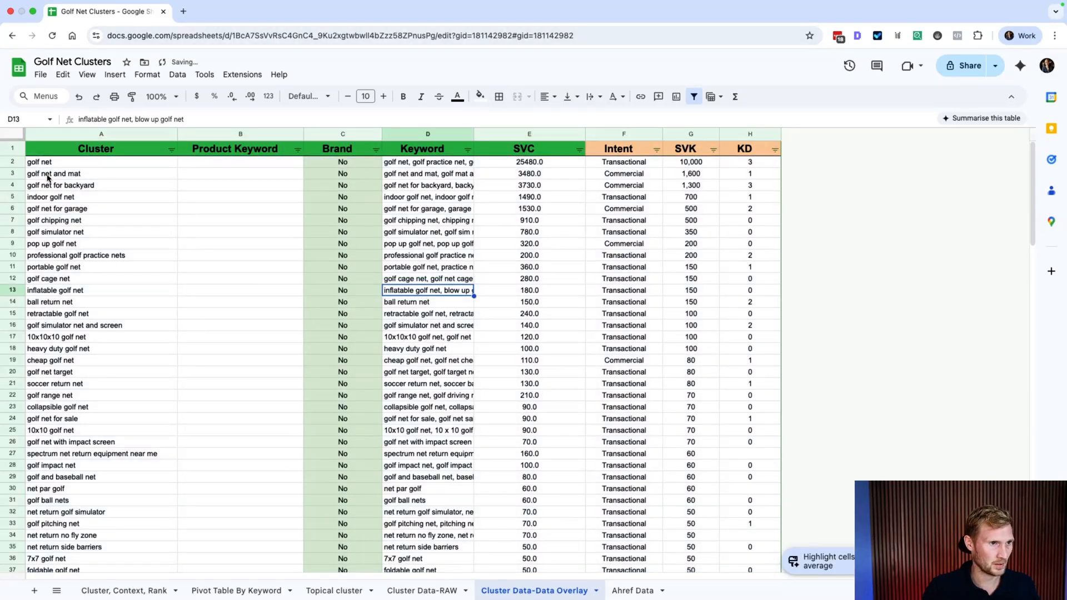
# Step: Inspect the top cluster rows, including golf net and mat's SVC value and KD lookup formula
pyautogui.moveTo(47, 165); pyautogui.dragTo(49, 211)
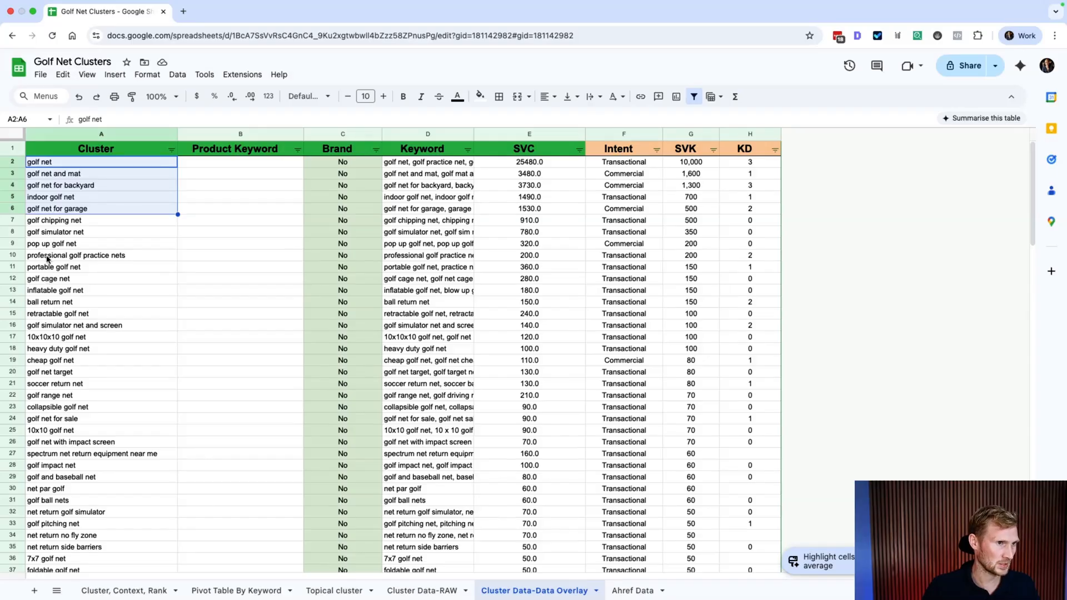
pyautogui.click(58, 175)
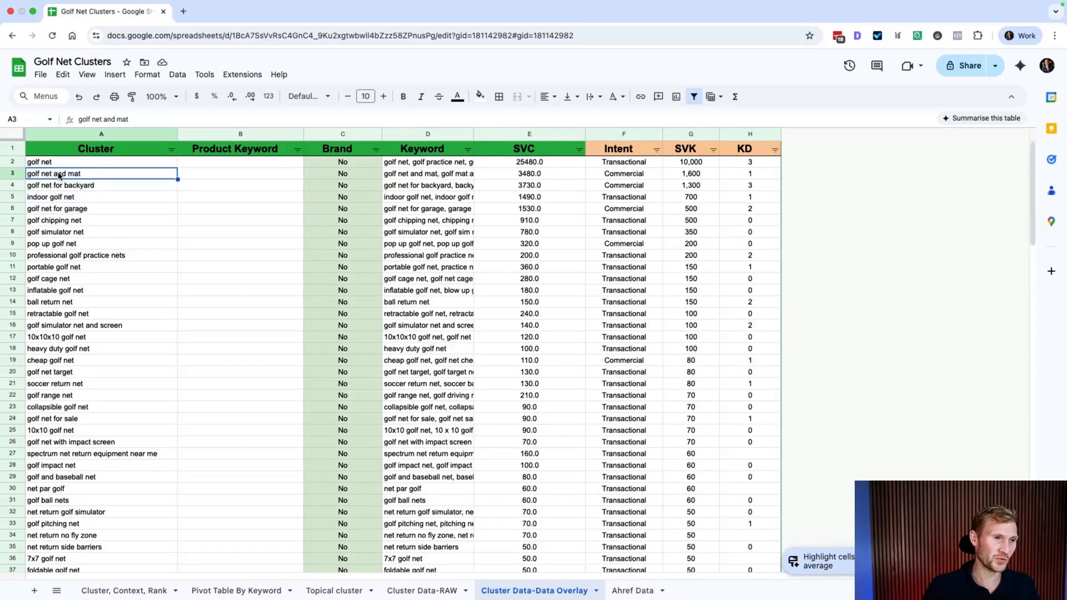
pyautogui.click(555, 176)
pyautogui.click(750, 175)
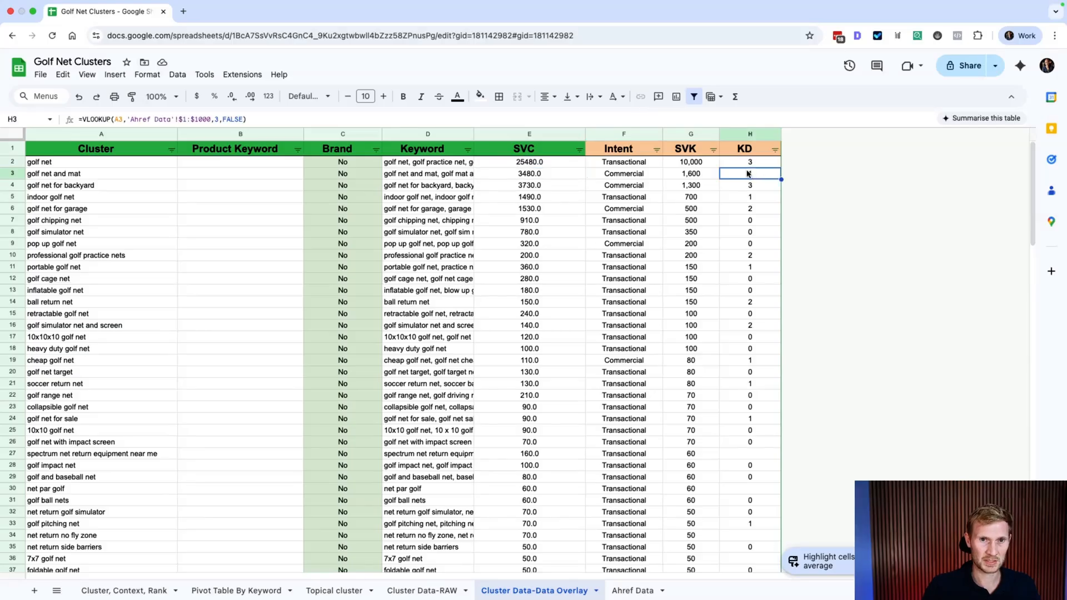
pyautogui.moveTo(748, 175); pyautogui.dragTo(167, 177)
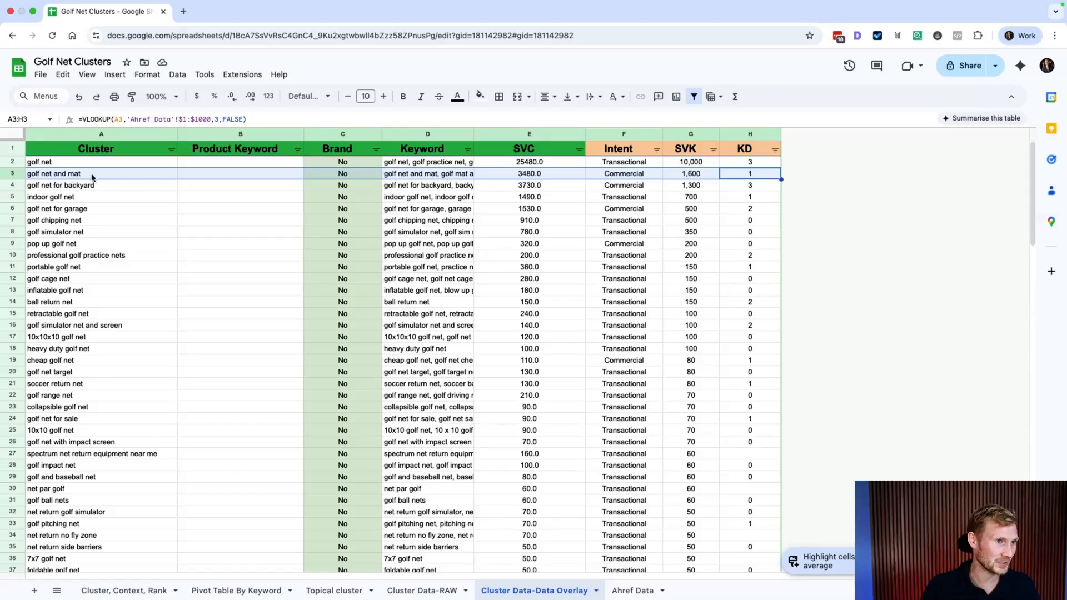
pyautogui.click(21, 188)
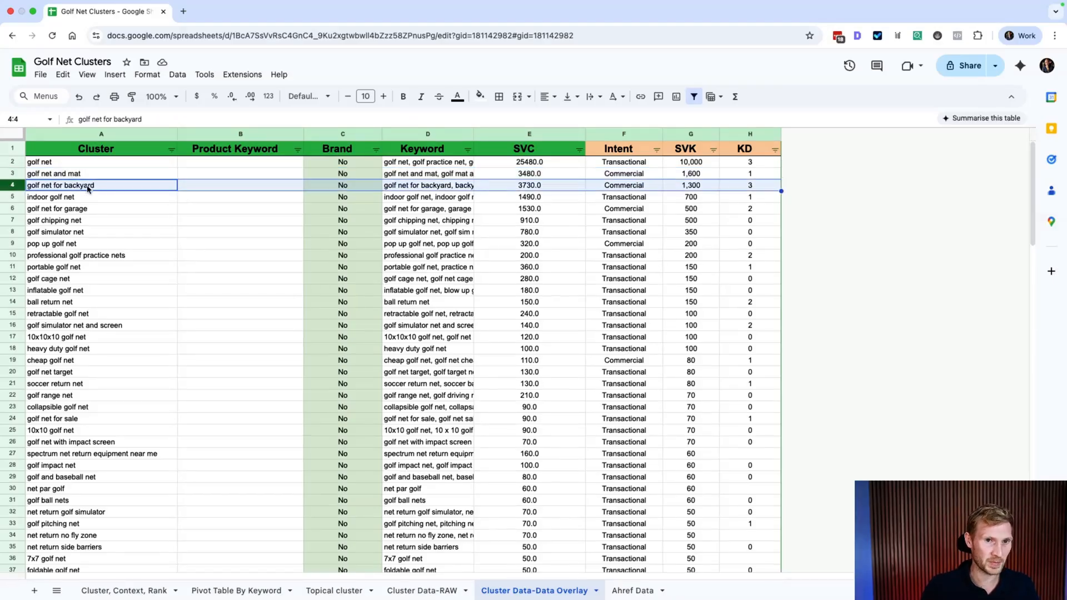
pyautogui.moveTo(16, 201); pyautogui.dragTo(15, 220)
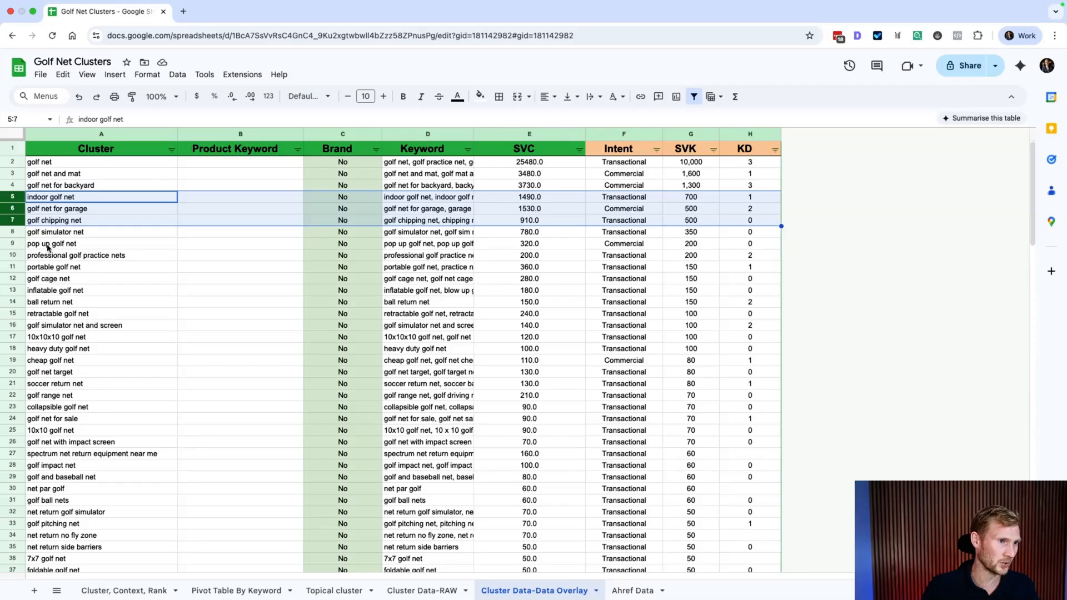
pyautogui.click(12, 285)
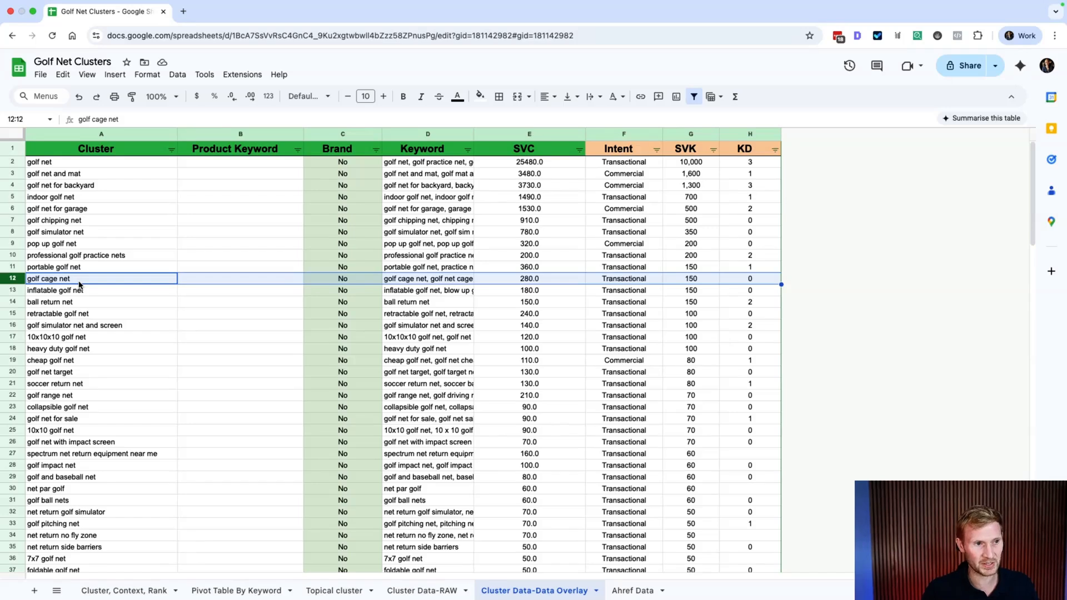
pyautogui.click(14, 287)
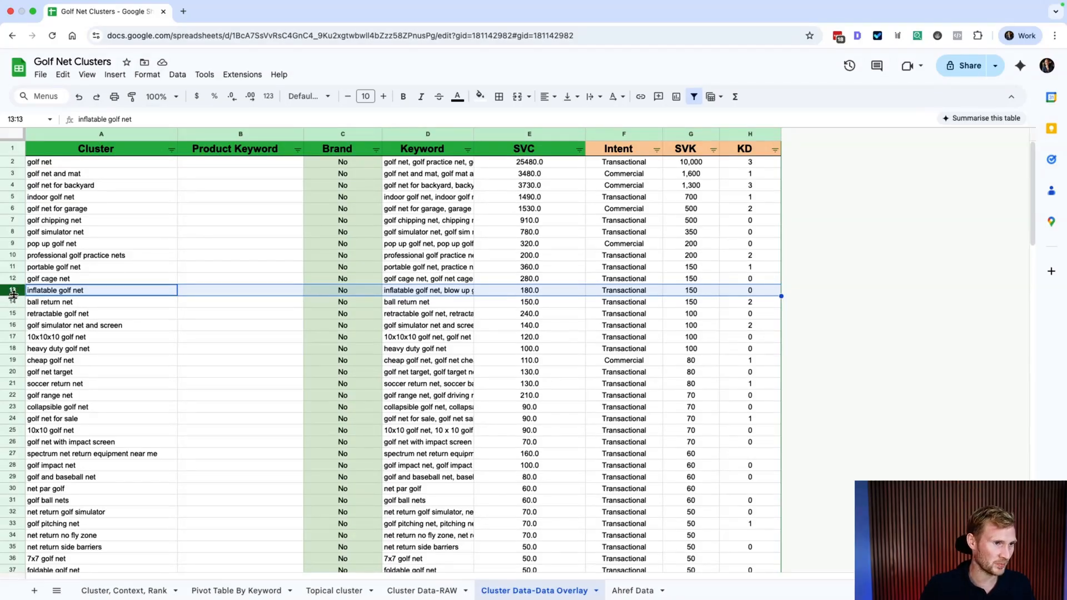
pyautogui.click(17, 376)
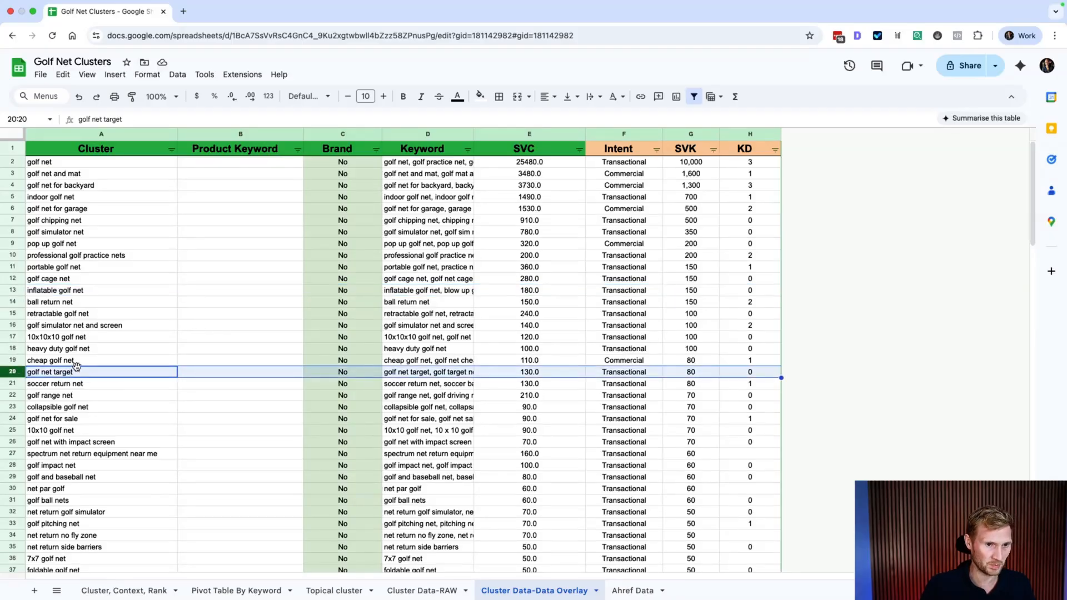
# Step: Delete the soccer return net and net return no fly zone rows
pyautogui.scroll(-1, 28, 354)
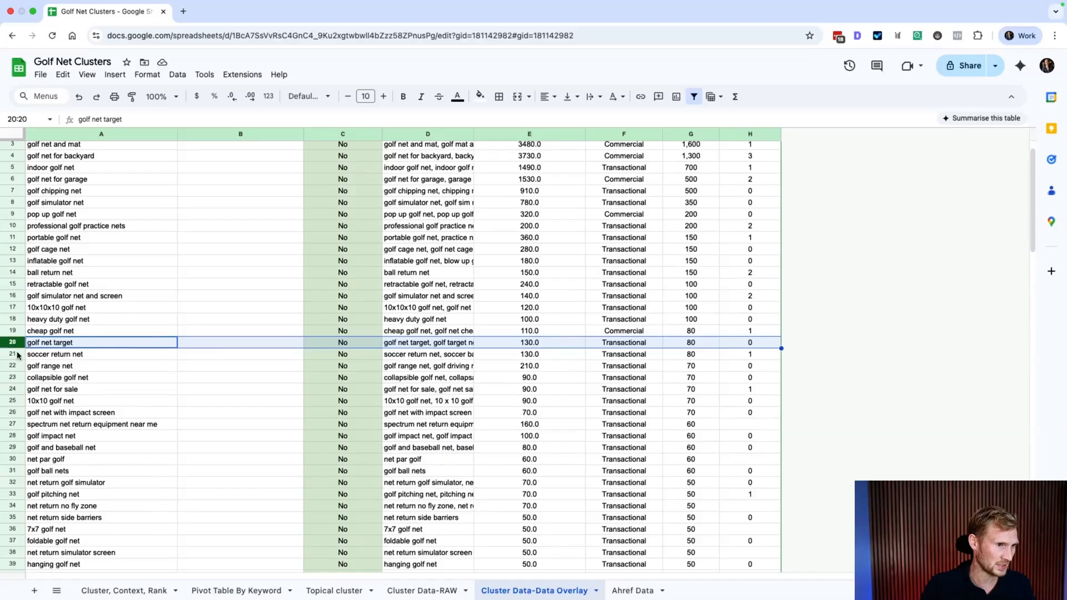
pyautogui.click(17, 353)
pyautogui.click(17, 354)
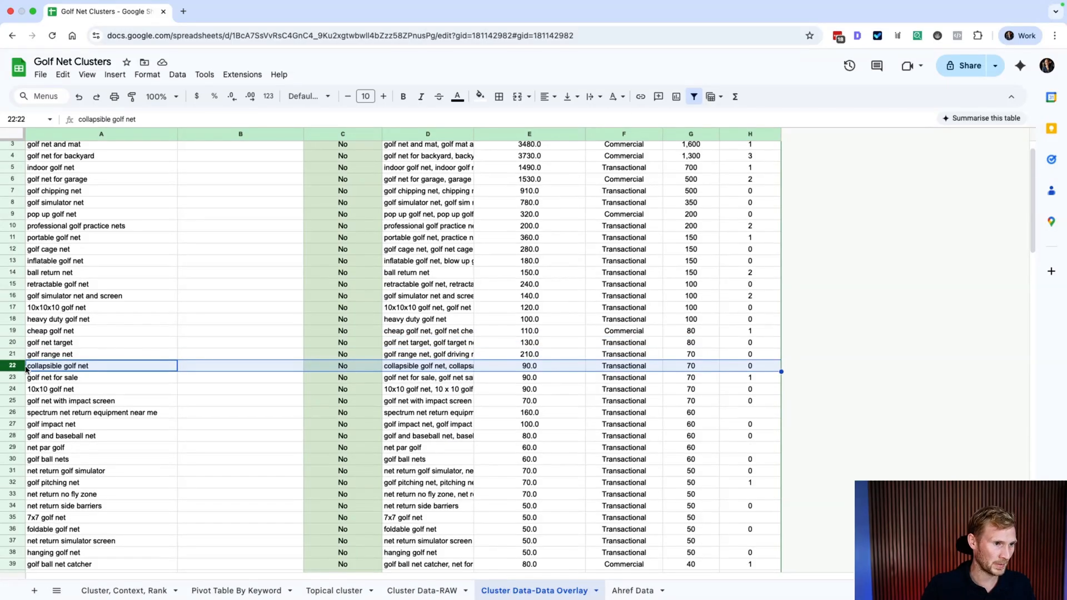
pyautogui.scroll(-5, 43, 376)
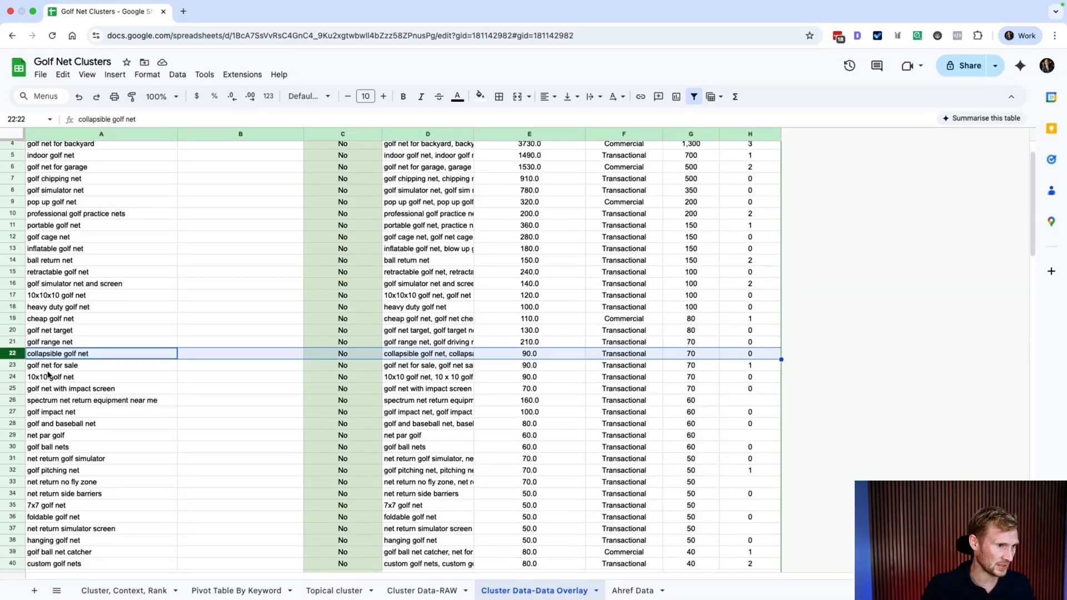
pyautogui.scroll(-1, 70, 370)
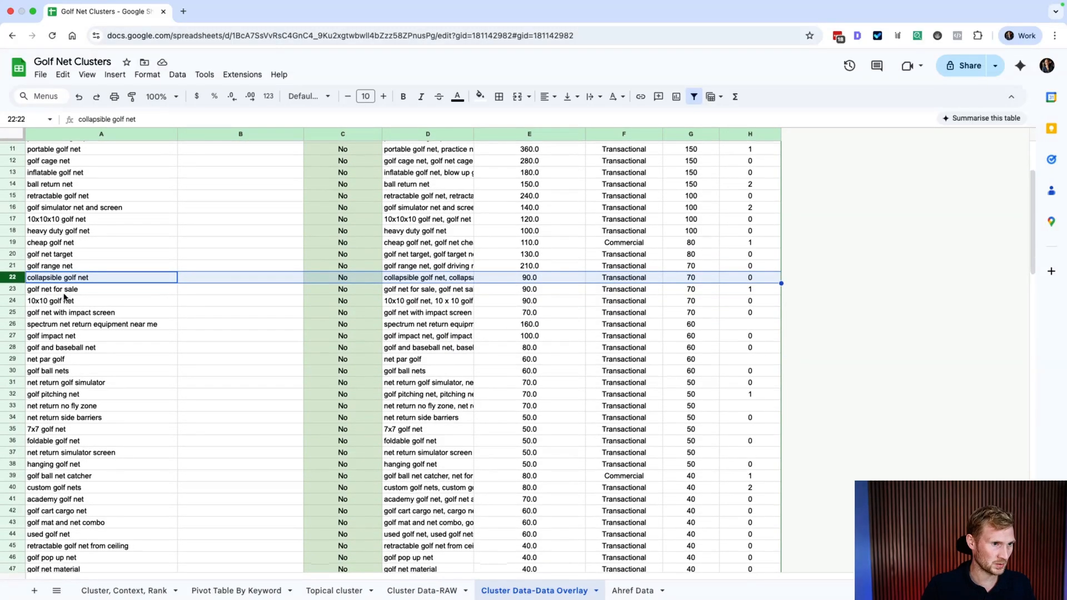
pyautogui.scroll(-1, 76, 368)
pyautogui.scroll(-2, 75, 379)
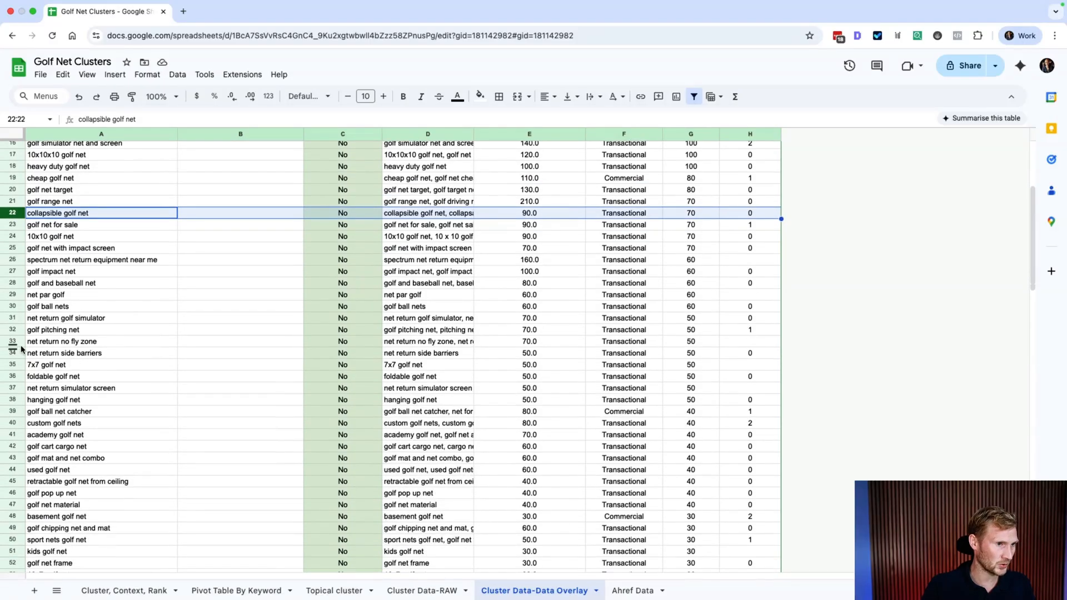
pyautogui.click(16, 341)
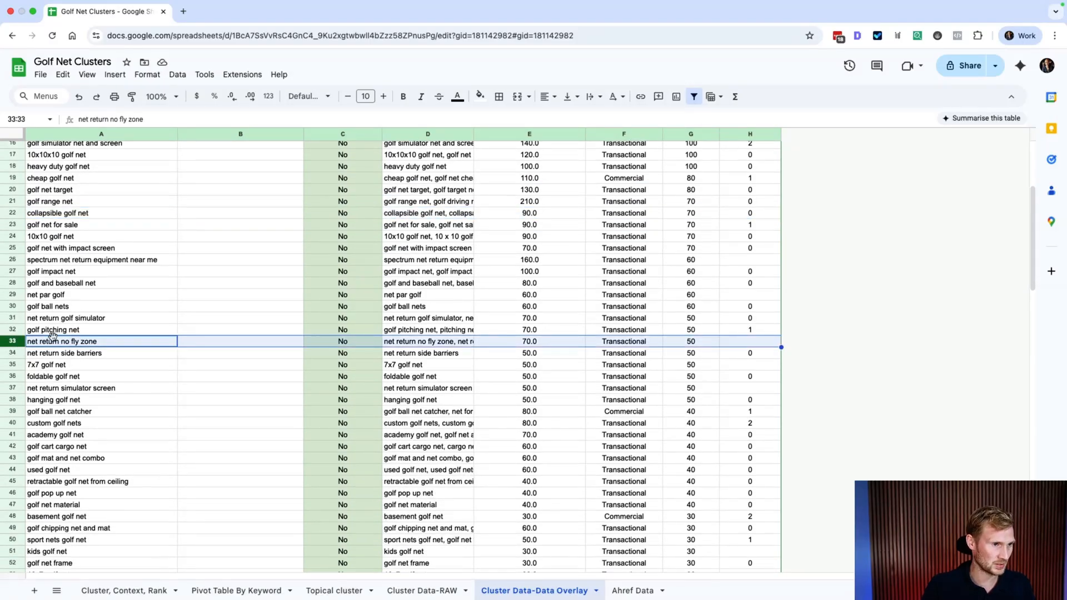
pyautogui.rightClick(9, 342)
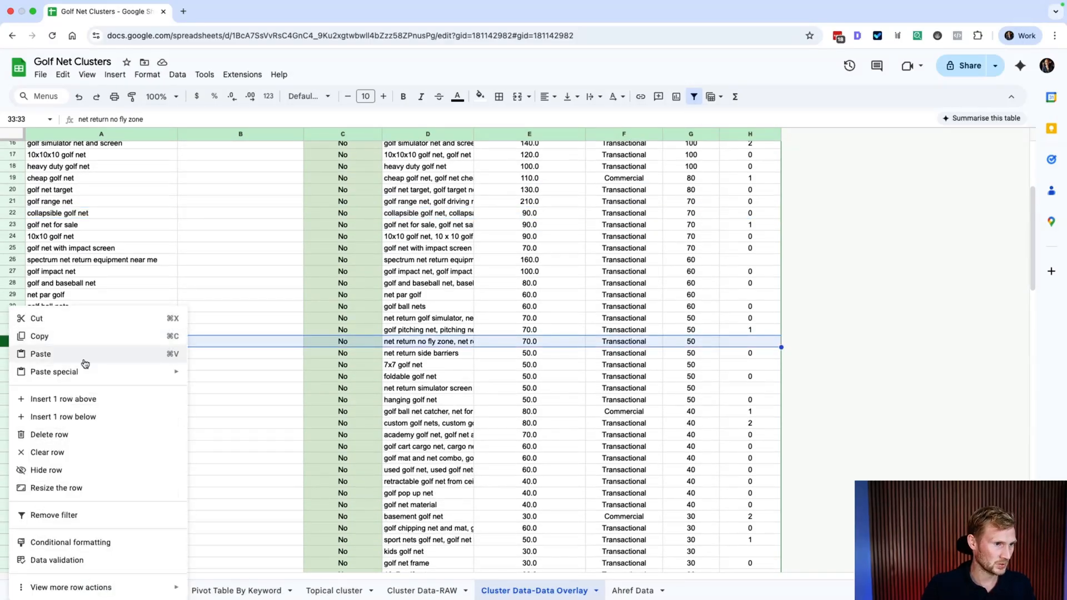
pyautogui.click(70, 434)
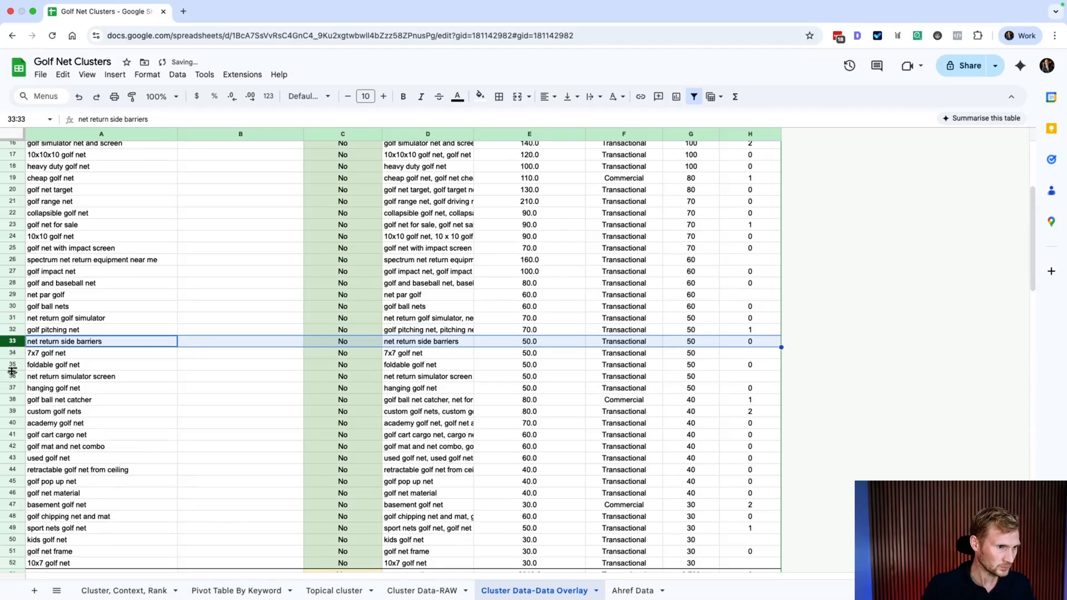
pyautogui.scroll(-4, 32, 407)
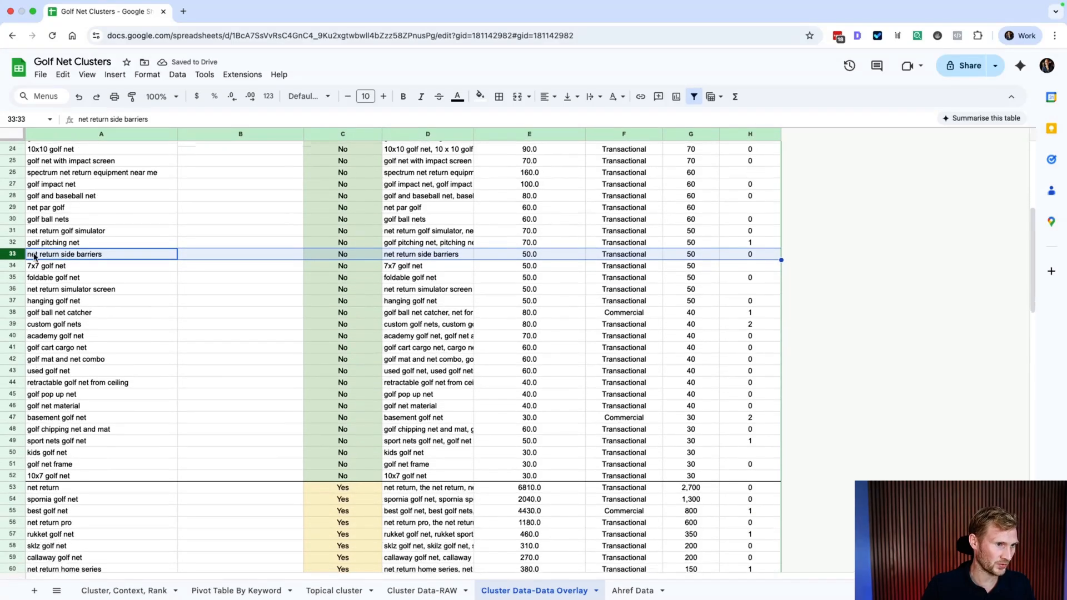
pyautogui.scroll(1, 86, 400)
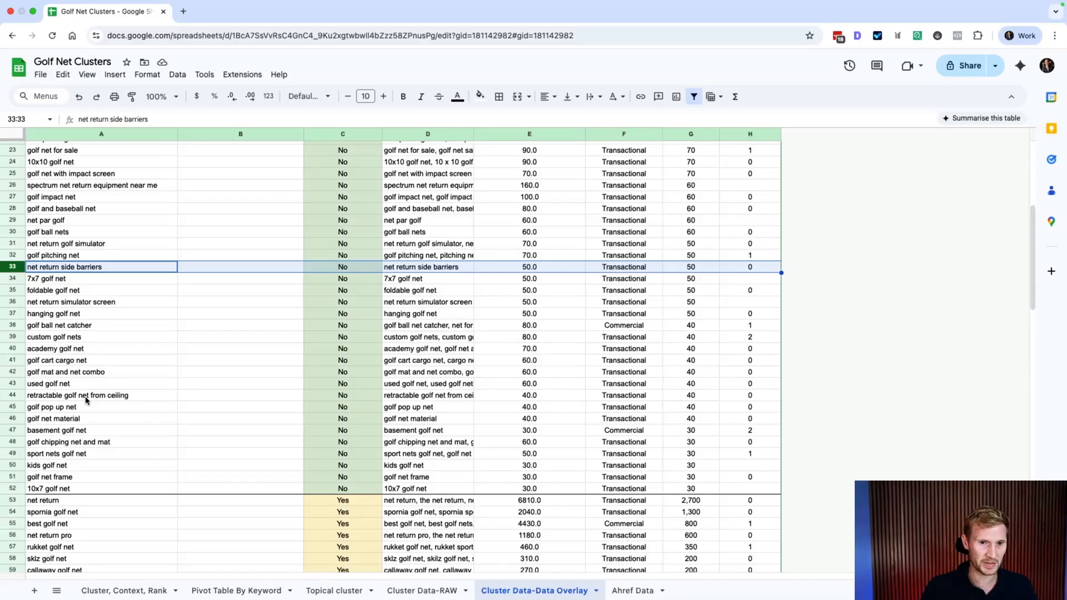
pyautogui.scroll(7, 79, 459)
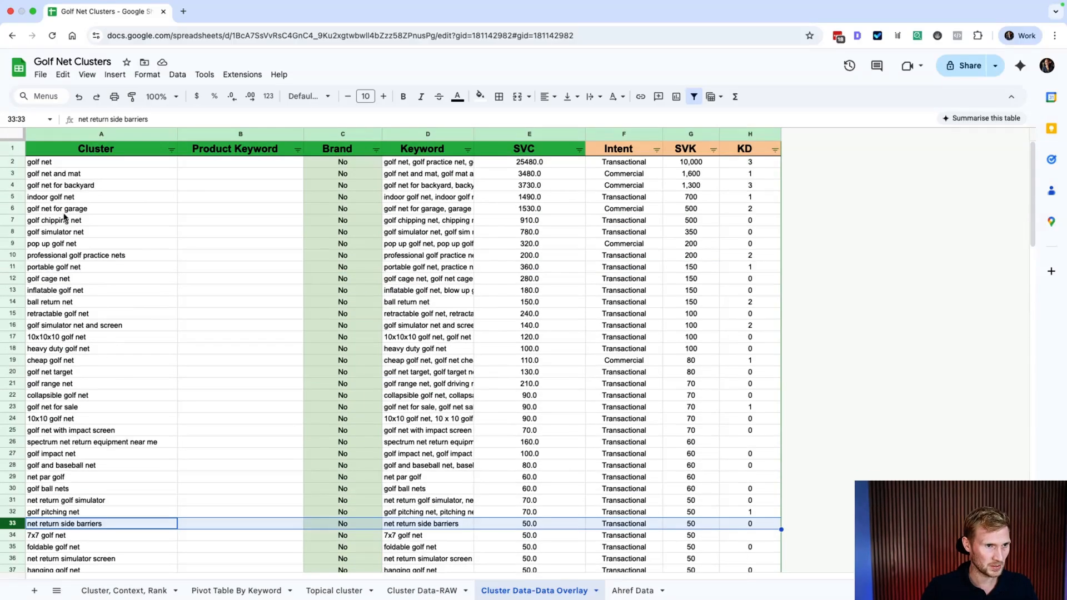
pyautogui.moveTo(53, 163); pyautogui.dragTo(260, 169)
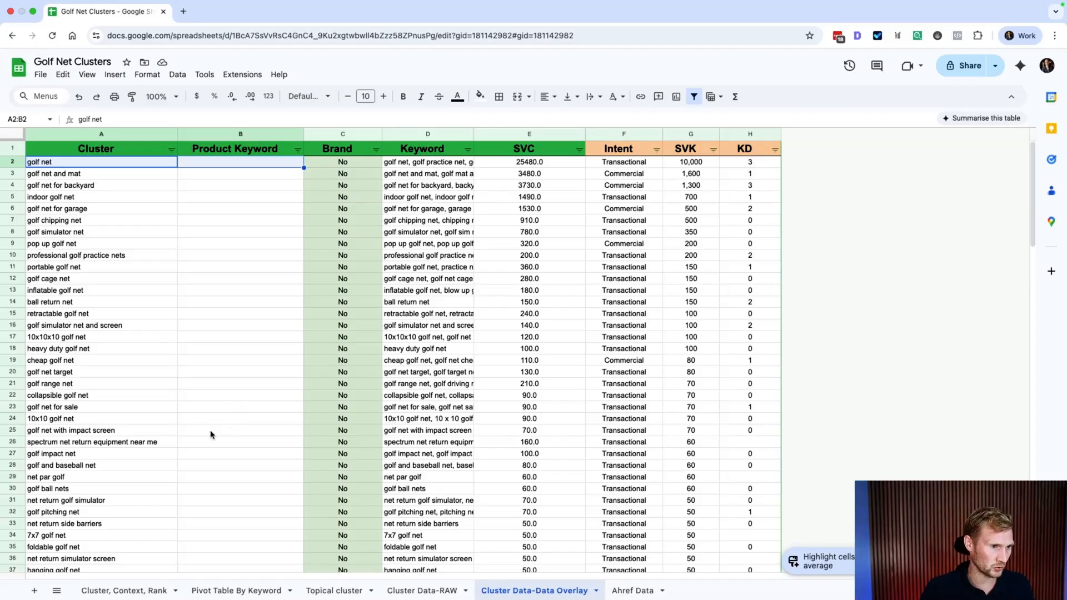
pyautogui.scroll(-5, 214, 432)
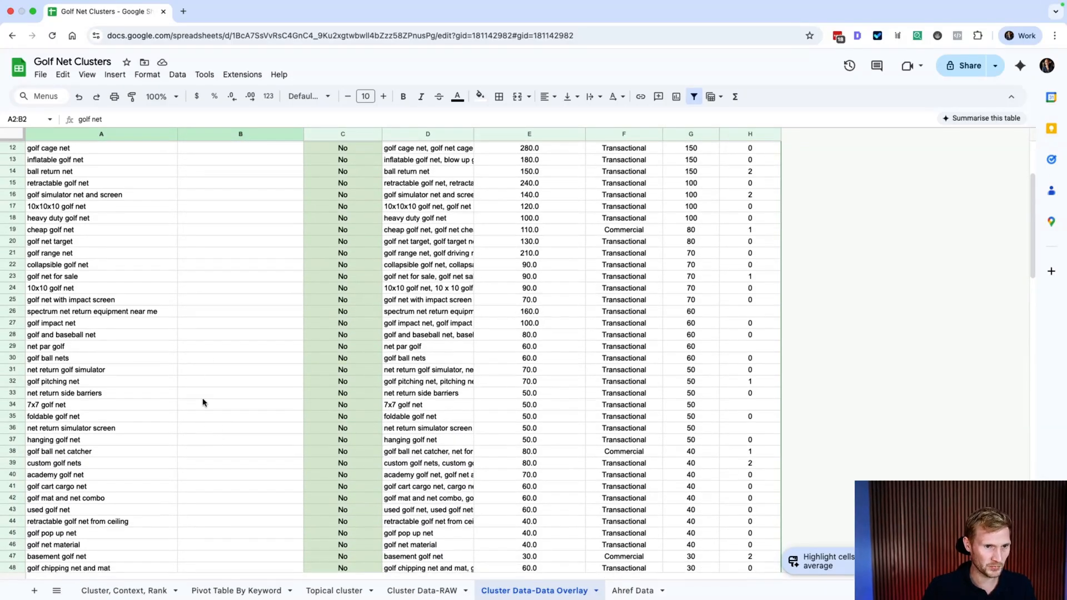
pyautogui.scroll(-2, 219, 327)
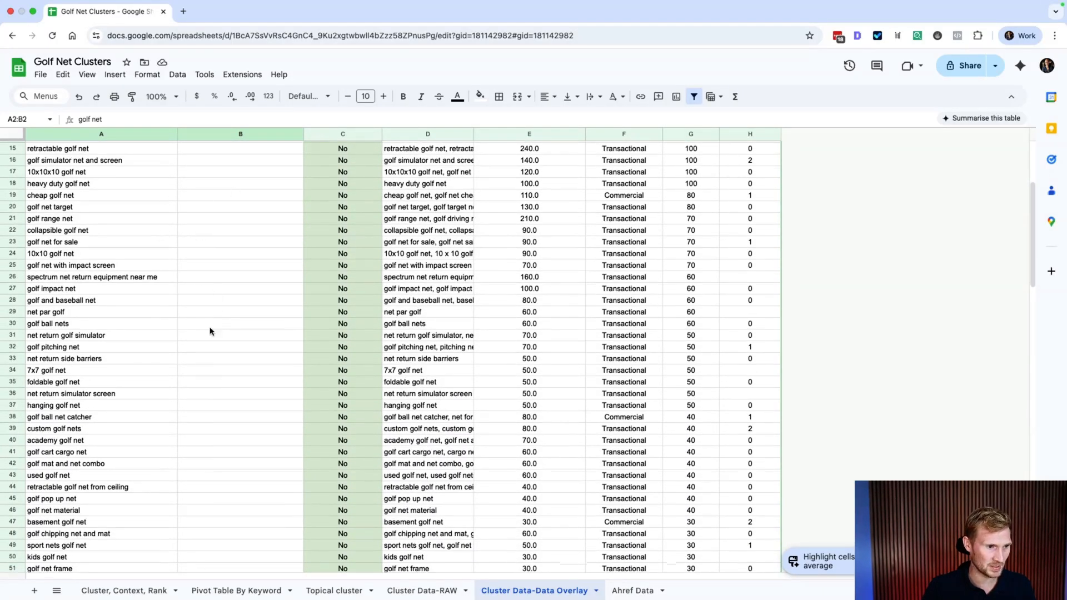
# Step: Search the sheet for 'review' to find the Informational net return review row
pyautogui.click(91, 301)
pyautogui.press('super+f')
pyautogui.write('review')
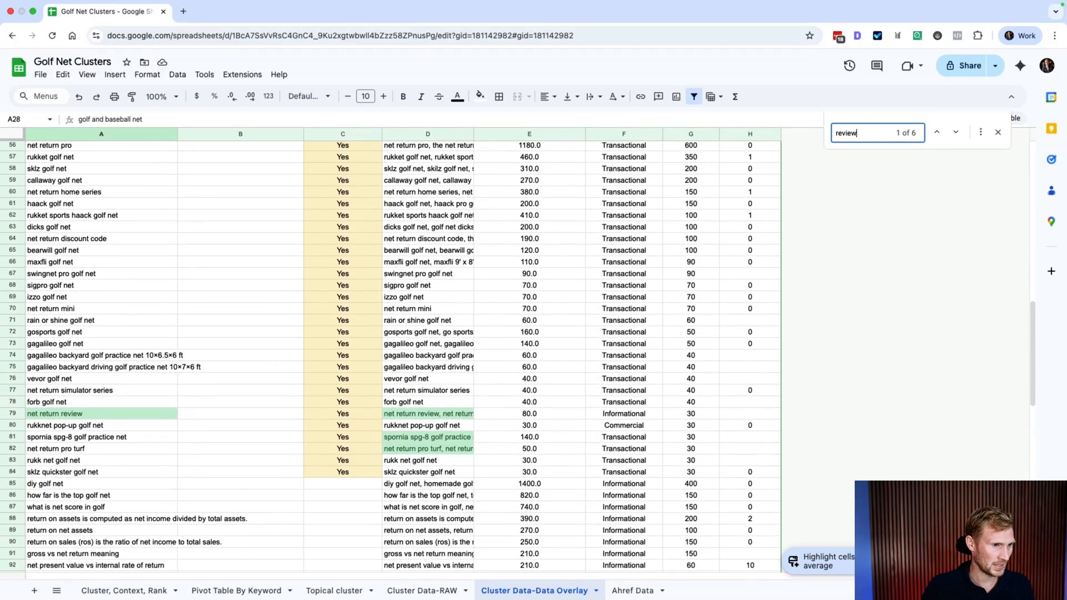
pyautogui.click(12, 413)
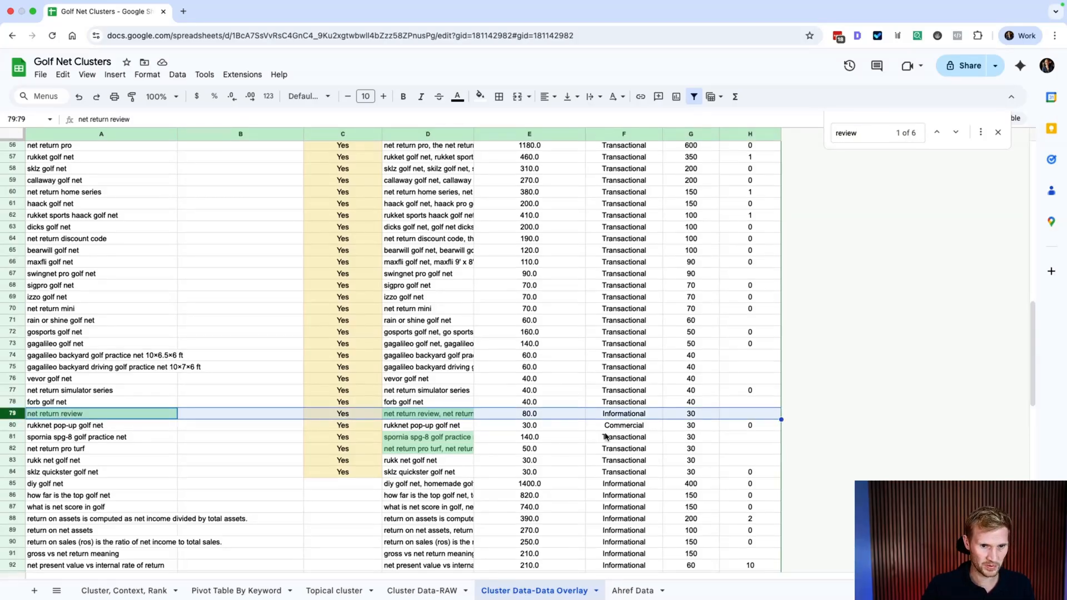
pyautogui.click(621, 414)
# Step: Drag the net return review row down to row 84, ending the branded block
pyautogui.scroll(-1, 621, 415)
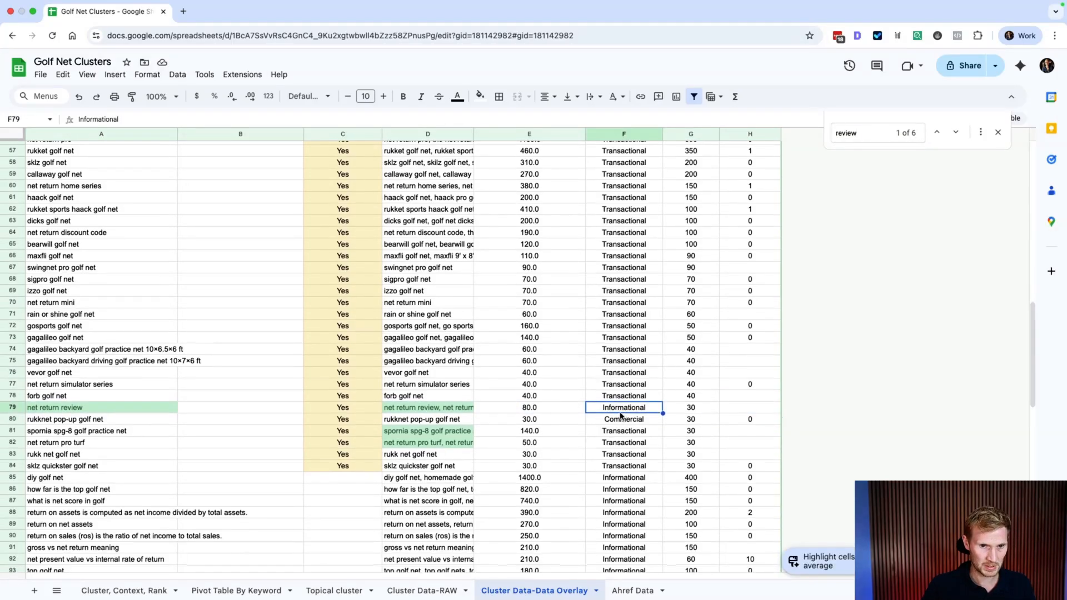
pyautogui.scroll(-5, 58, 425)
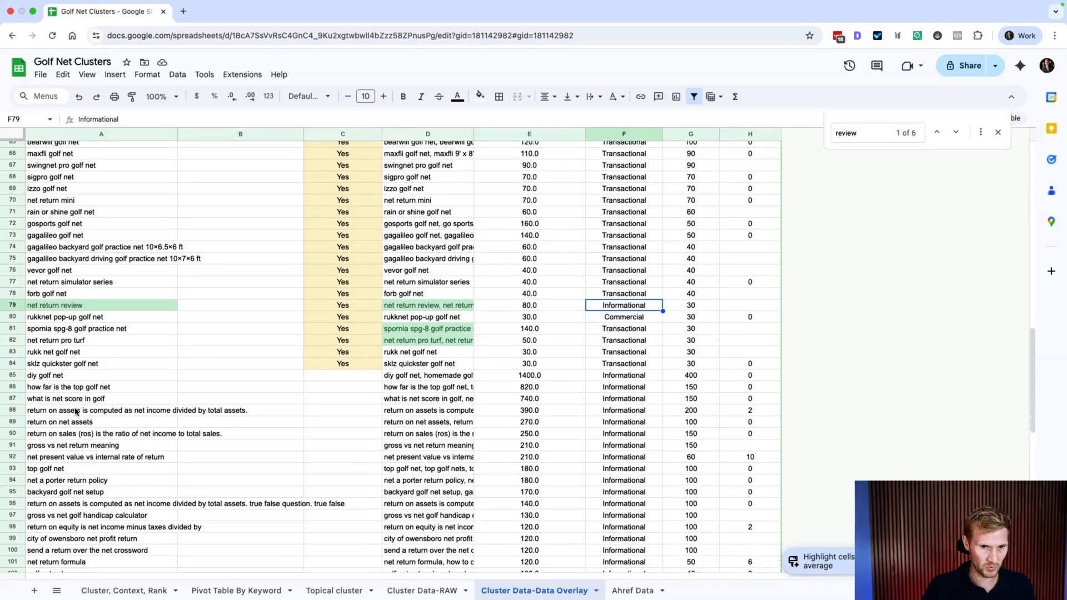
pyautogui.click(13, 293)
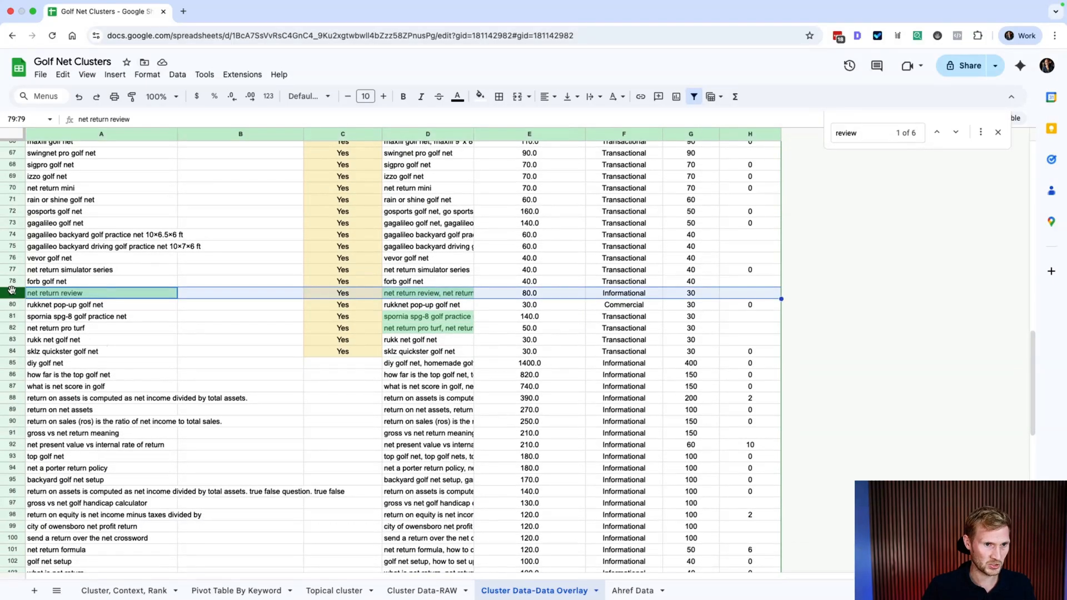
pyautogui.moveTo(12, 293); pyautogui.dragTo(7, 348)
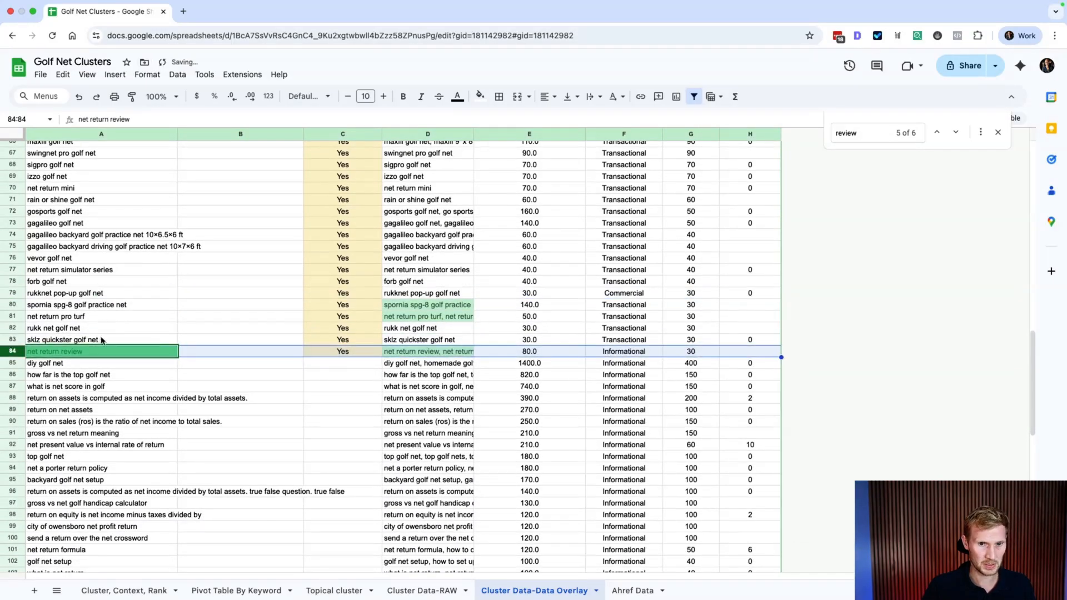
pyautogui.scroll(3, 528, 400)
pyautogui.click(447, 361)
pyautogui.scroll(15, 446, 363)
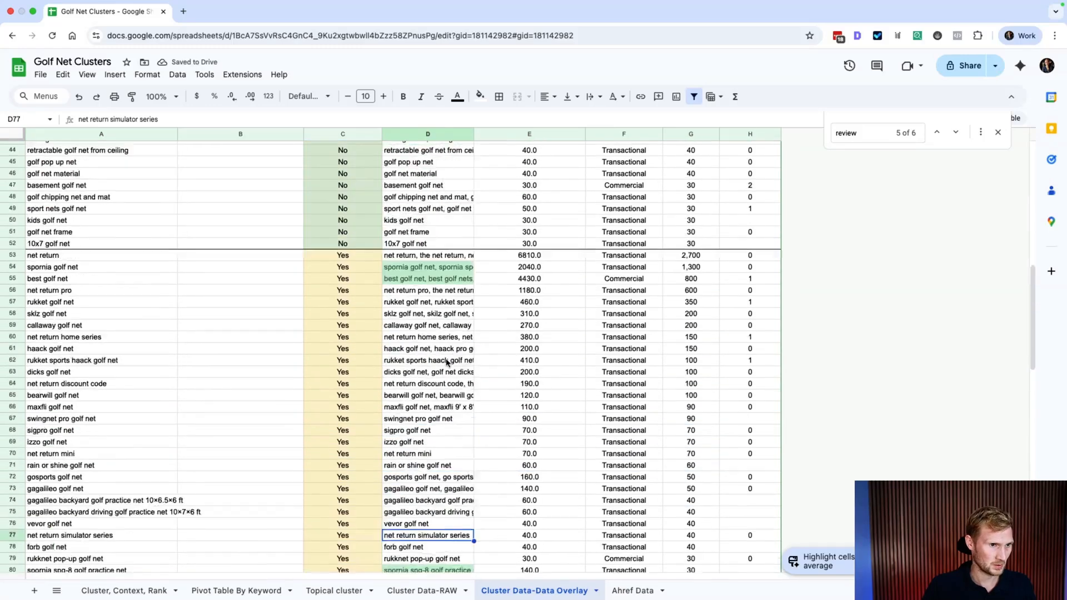
pyautogui.scroll(-5, 446, 363)
pyautogui.scroll(-5, 446, 362)
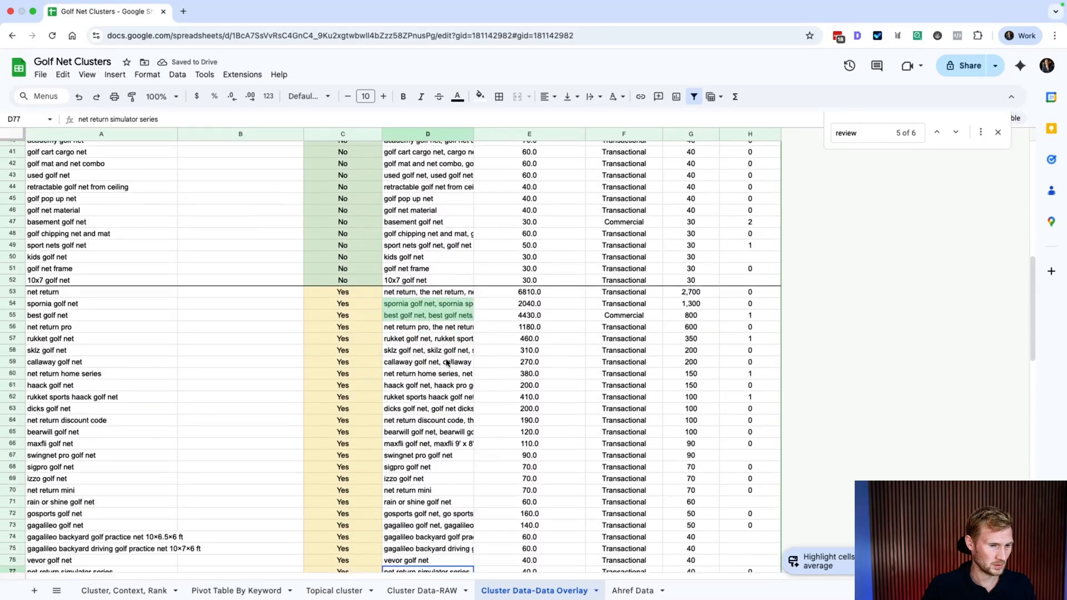
pyautogui.scroll(2, 212, 268)
pyautogui.scroll(2, 213, 269)
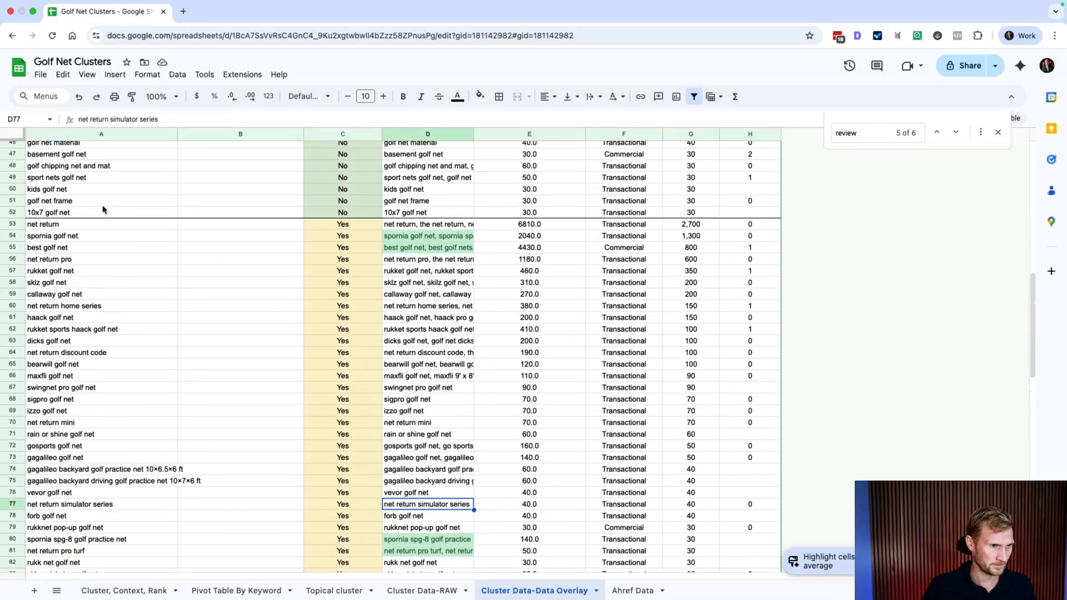
pyautogui.moveTo(75, 224); pyautogui.dragTo(778, 467)
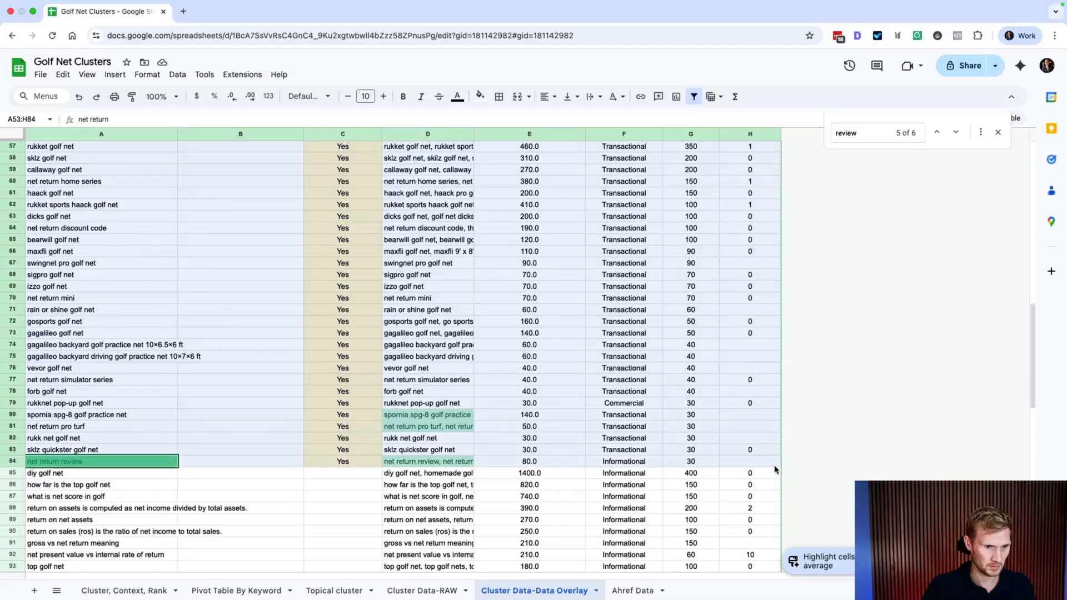
# Step: Try a border around the branded rows 53–84, then undo it
pyautogui.click(498, 97)
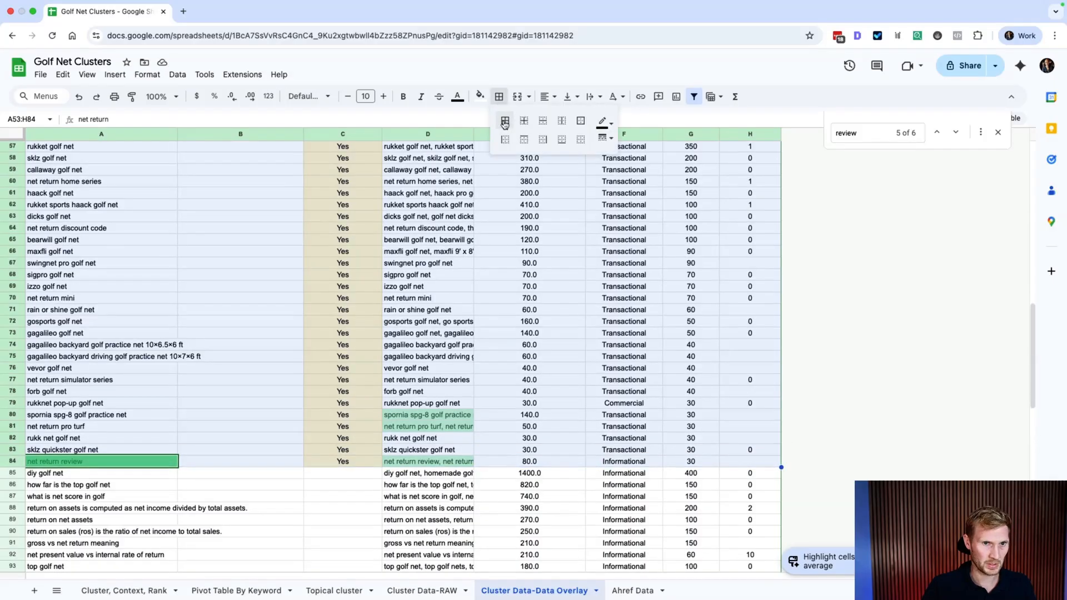
pyautogui.click(505, 120)
pyautogui.click(379, 357)
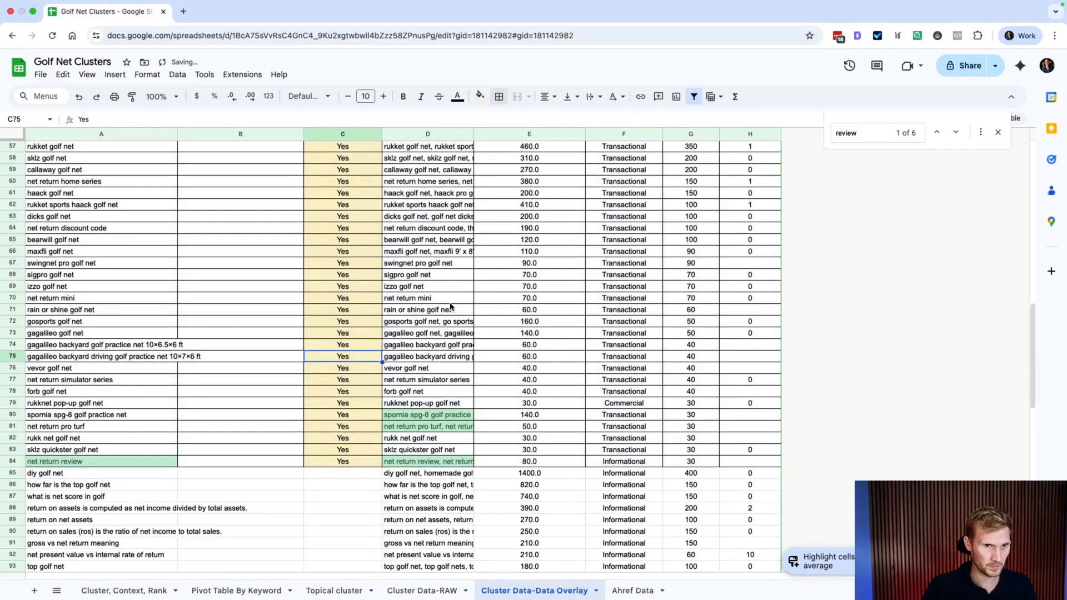
pyautogui.press('super+z')
# Step: Add a bottom border beneath row 84 to close the branded block
pyautogui.click(498, 97)
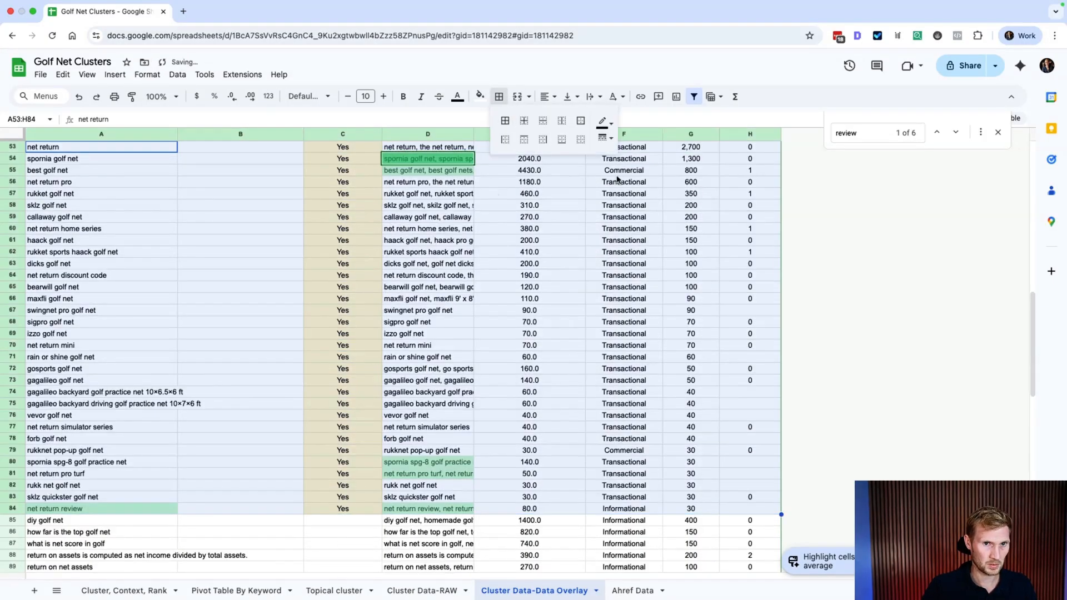
pyautogui.click(561, 140)
pyautogui.click(477, 299)
pyautogui.scroll(-5, 384, 350)
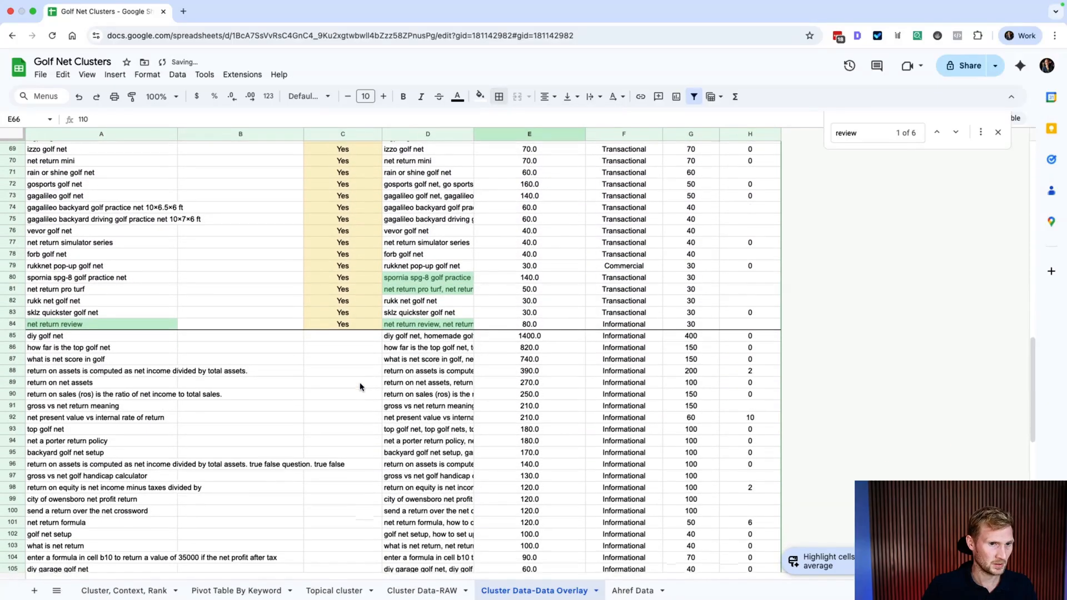
pyautogui.scroll(5, 178, 299)
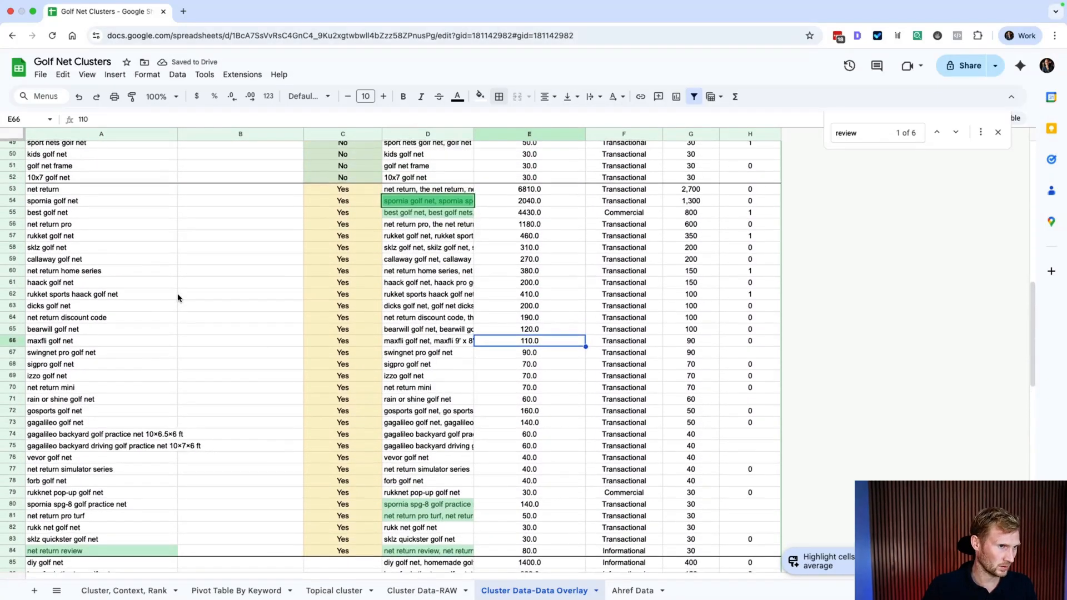
pyautogui.scroll(-1, 177, 299)
pyautogui.moveTo(83, 167); pyautogui.dragTo(341, 528)
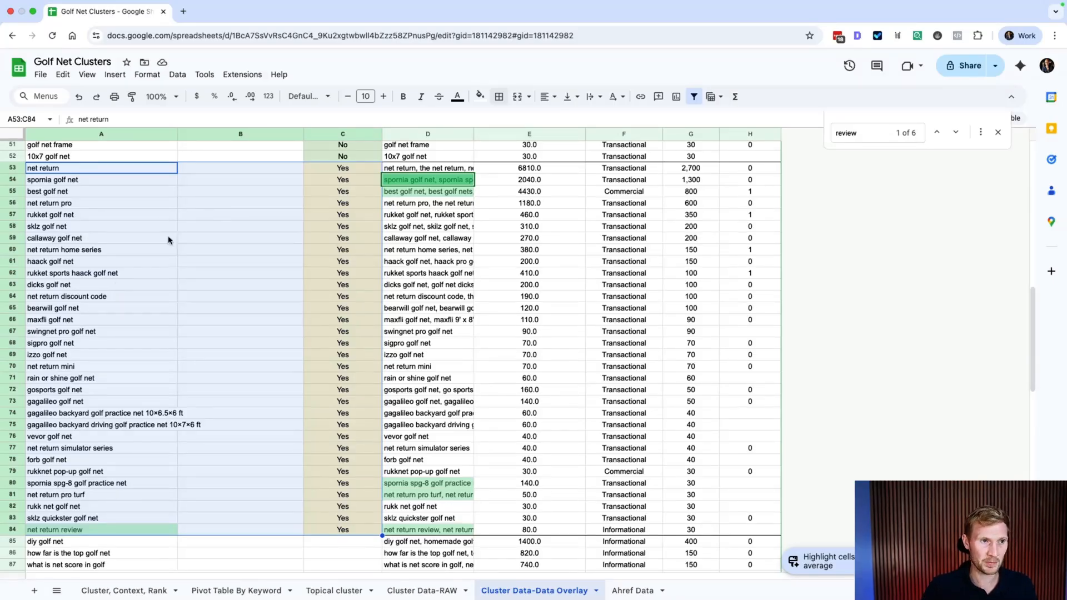
# Step: Point out net return, callaway, haack, net return review and rukket clusters, then scroll to row 85
pyautogui.moveTo(80, 171); pyautogui.dragTo(78, 201)
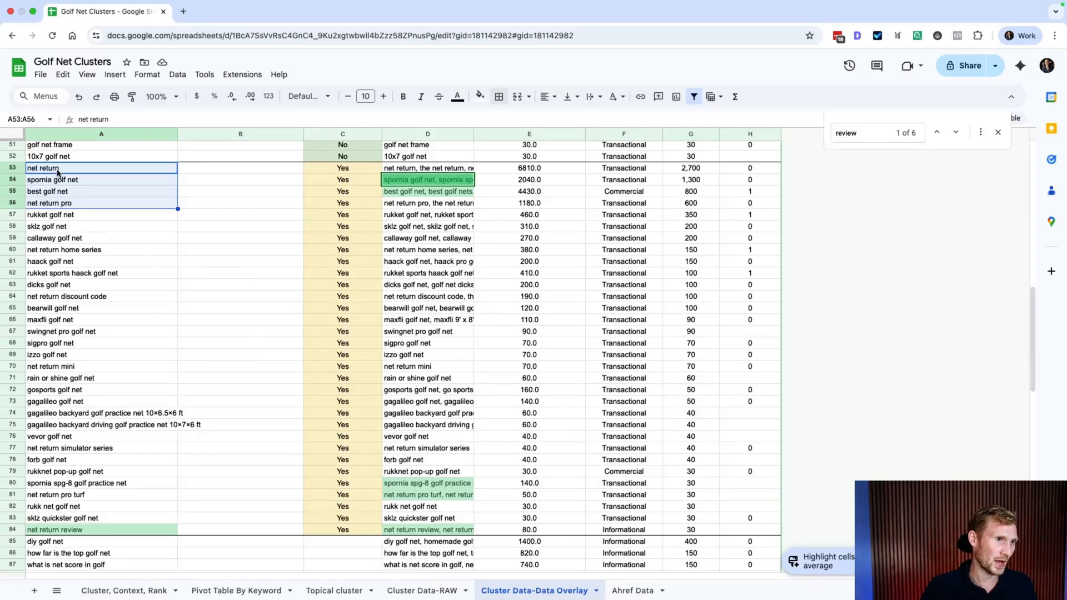
pyautogui.click(56, 238)
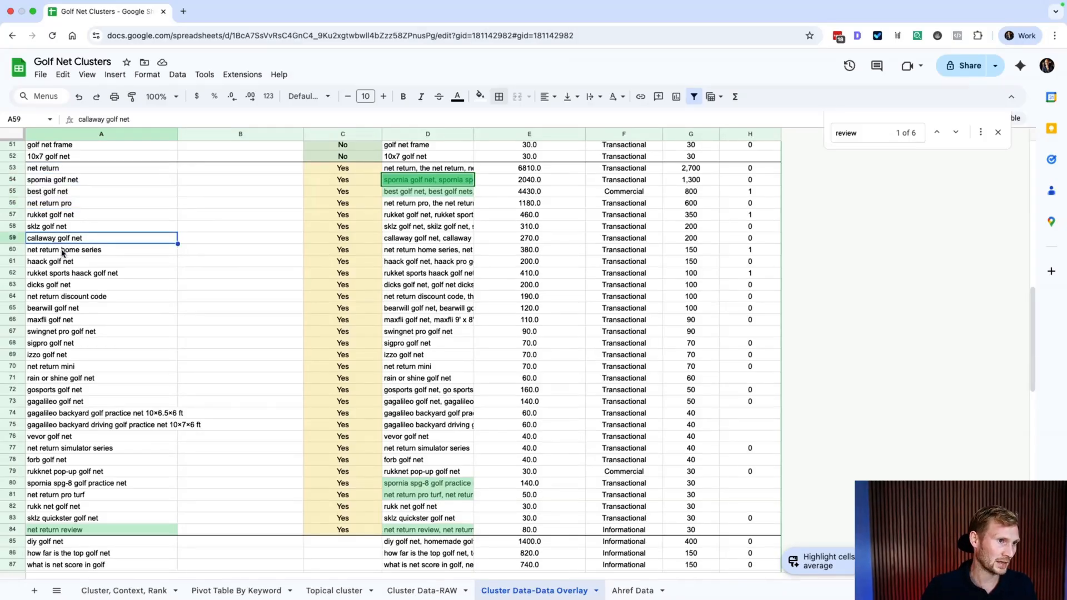
pyautogui.click(60, 262)
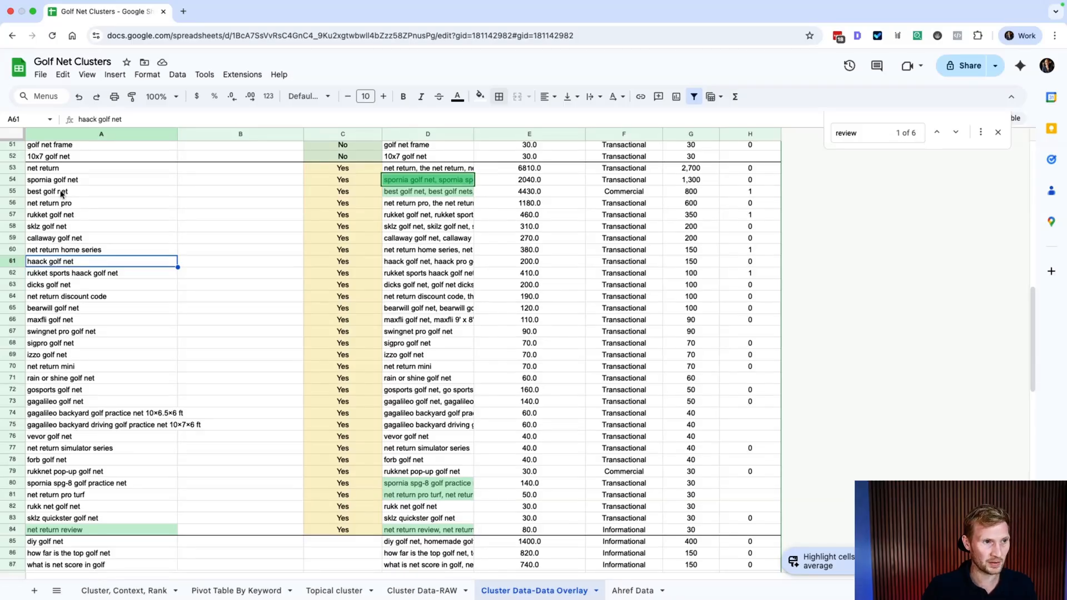
pyautogui.click(43, 172)
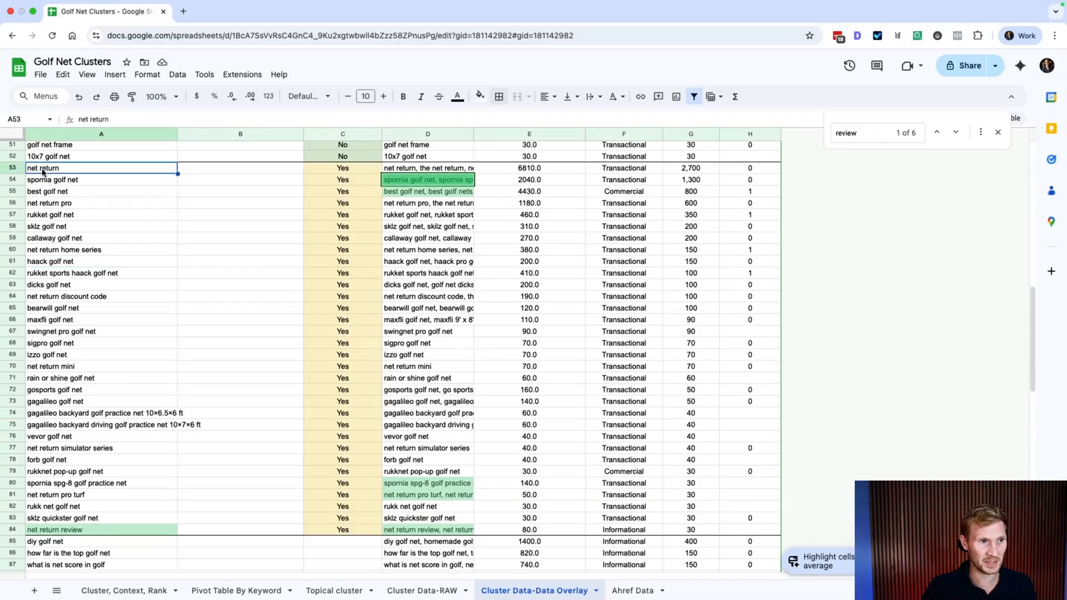
pyautogui.click(60, 532)
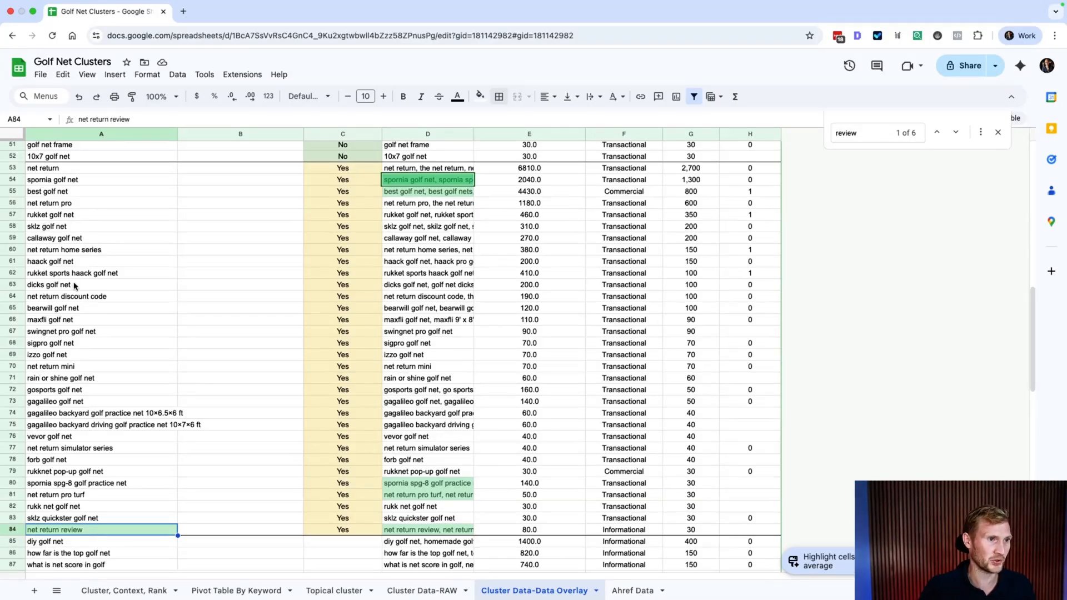
pyautogui.click(54, 217)
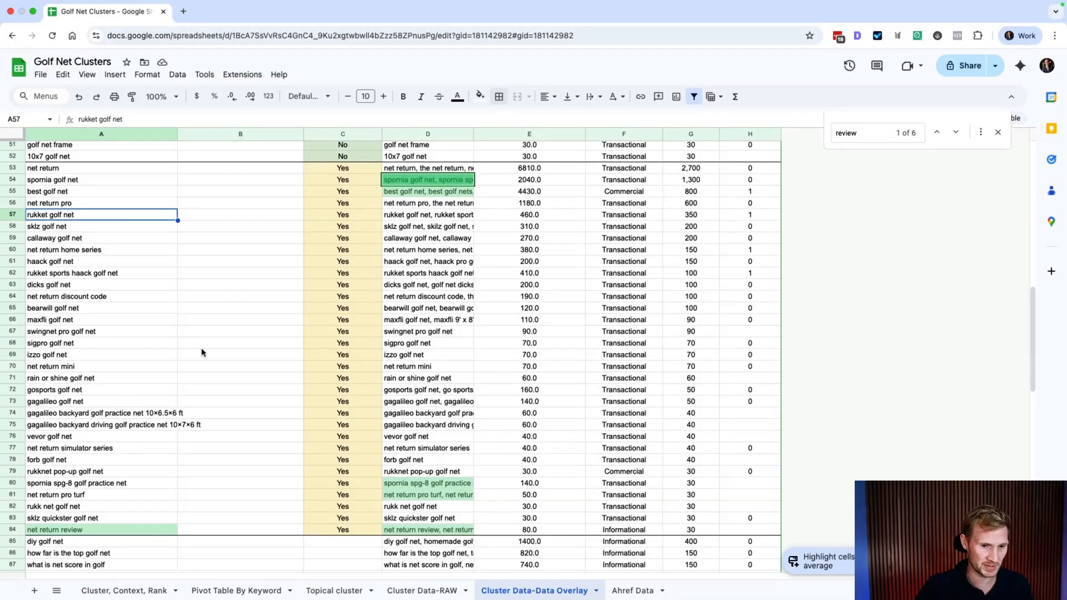
pyautogui.scroll(-3, 262, 378)
pyautogui.scroll(3, 262, 380)
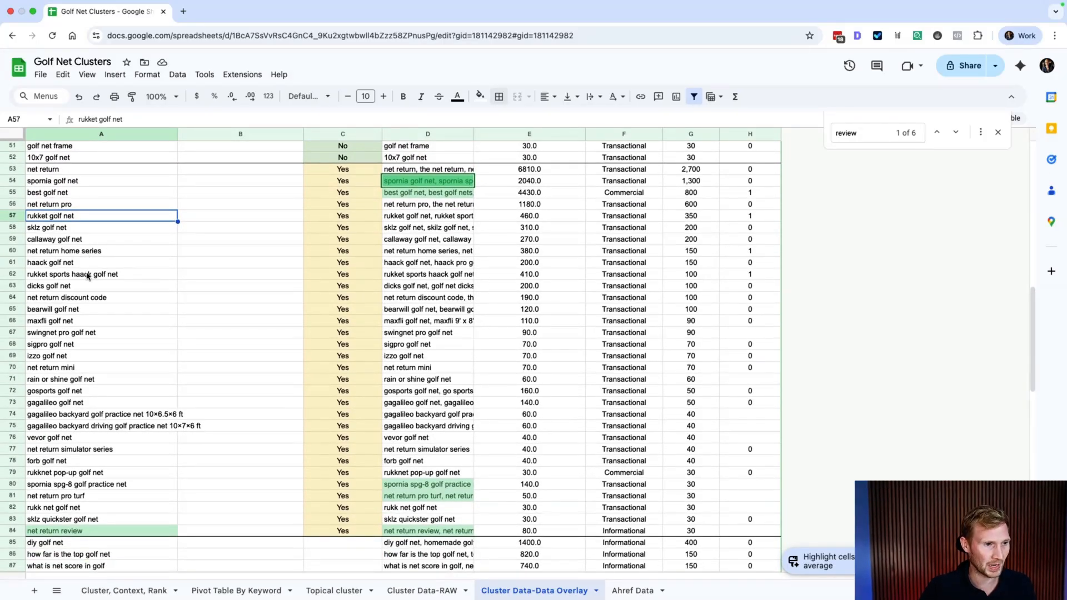
pyautogui.scroll(-10, 114, 392)
pyautogui.scroll(-10, 116, 392)
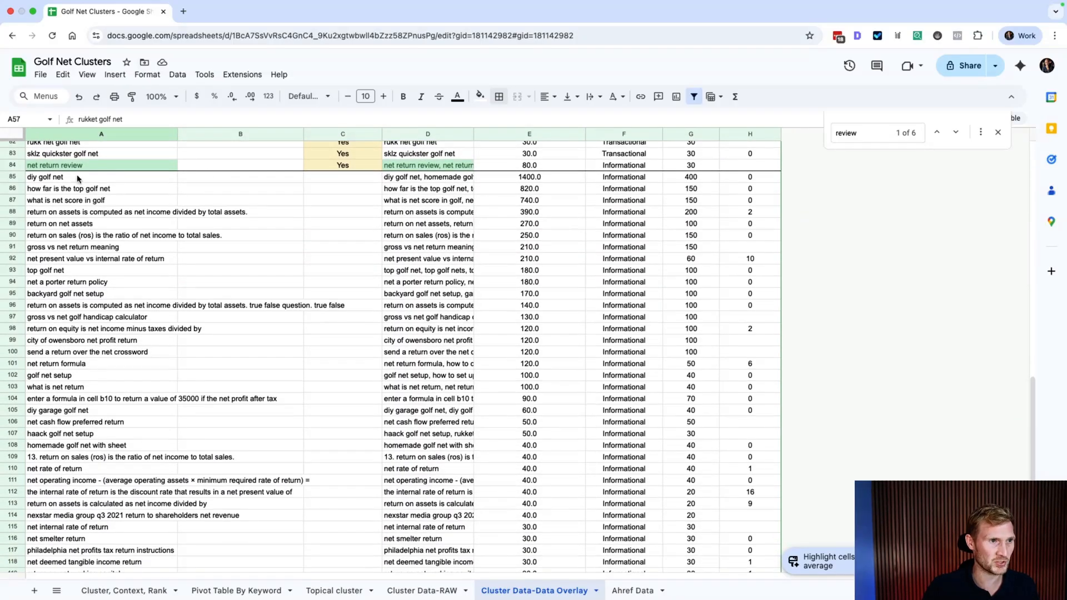
# Step: Select the informational rows A85:H105, then the whole SVK column
pyautogui.moveTo(66, 178); pyautogui.dragTo(745, 414)
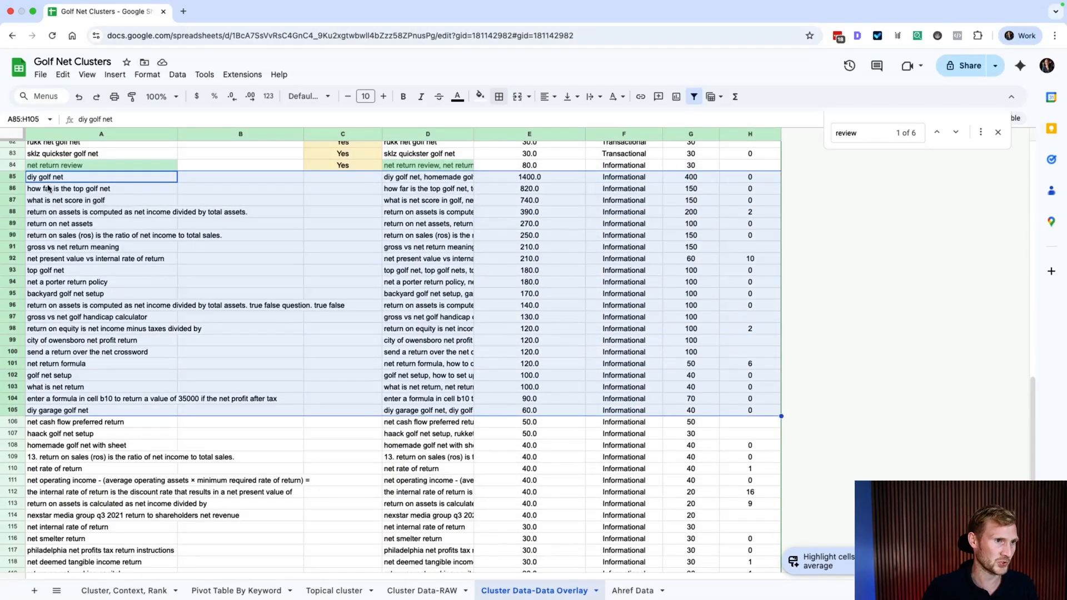
pyautogui.scroll(-2, 558, 352)
pyautogui.scroll(10, 558, 352)
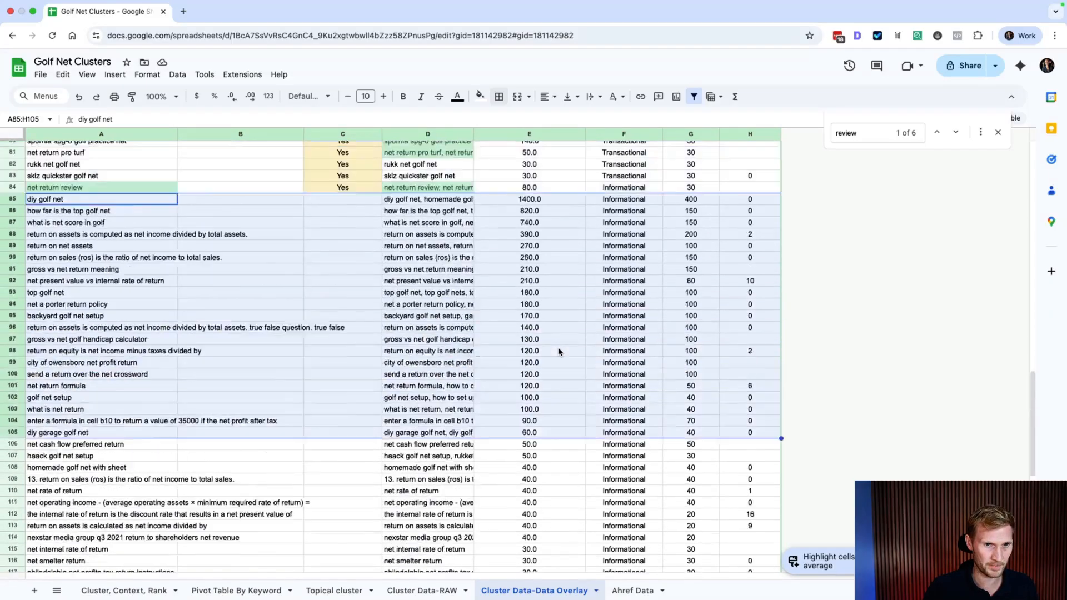
pyautogui.scroll(12, 559, 352)
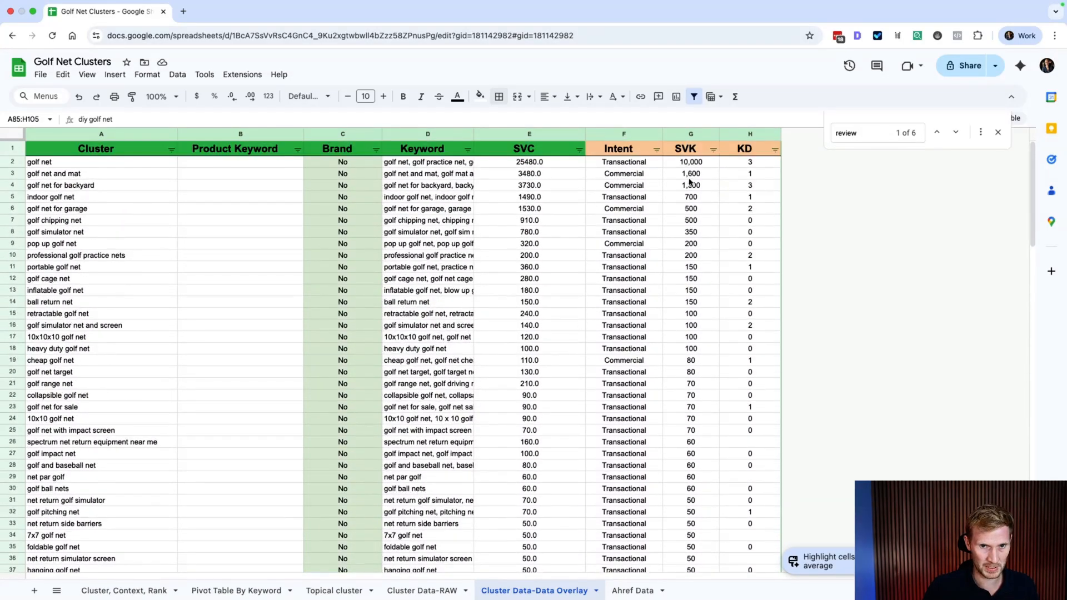
pyautogui.click(689, 134)
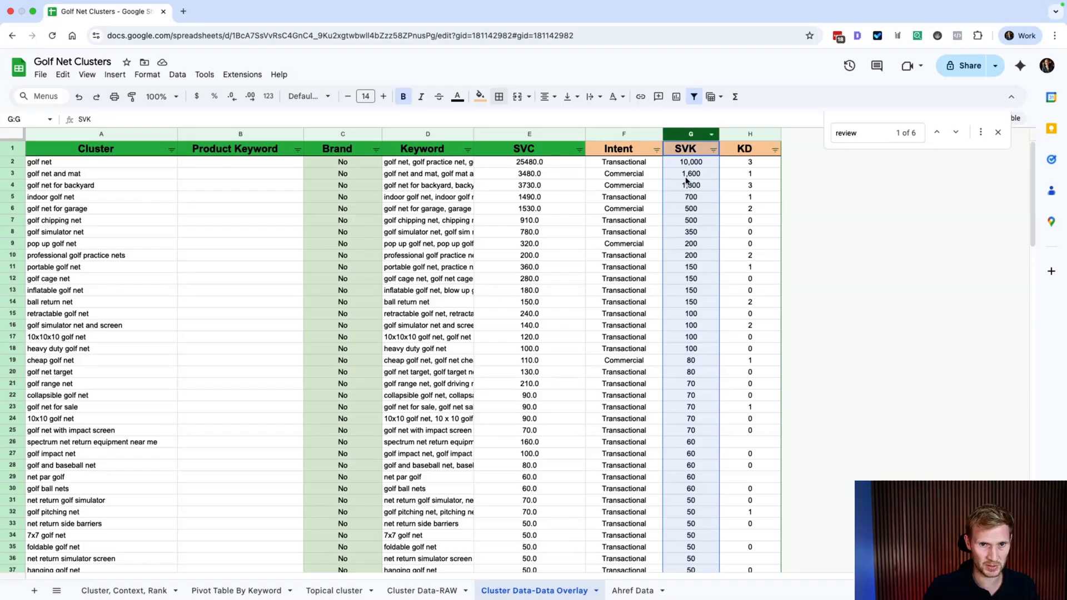
pyautogui.scroll(-2, 694, 238)
pyautogui.scroll(1, 547, 155)
pyautogui.scroll(-14, 566, 250)
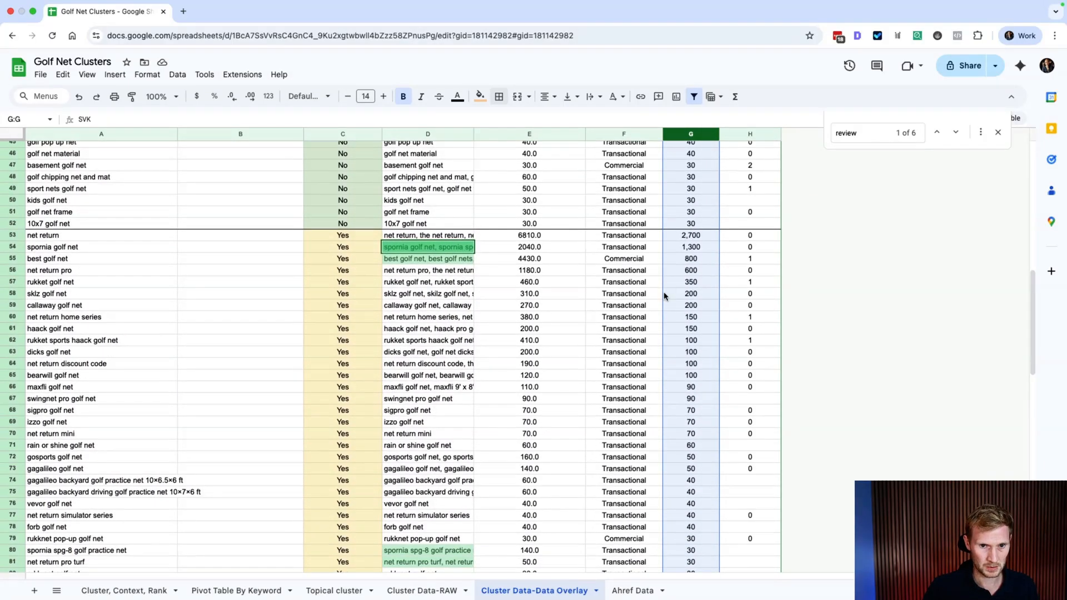
# Step: Compare net return's SVK formula with its 6810 SVC and review its keyword list
pyautogui.click(698, 237)
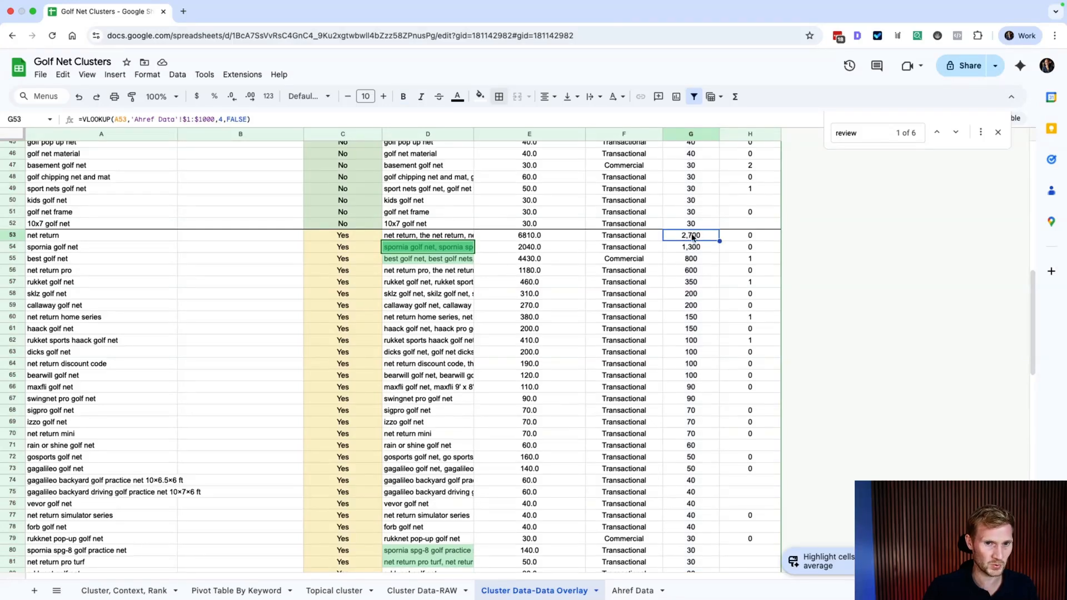
pyautogui.click(526, 239)
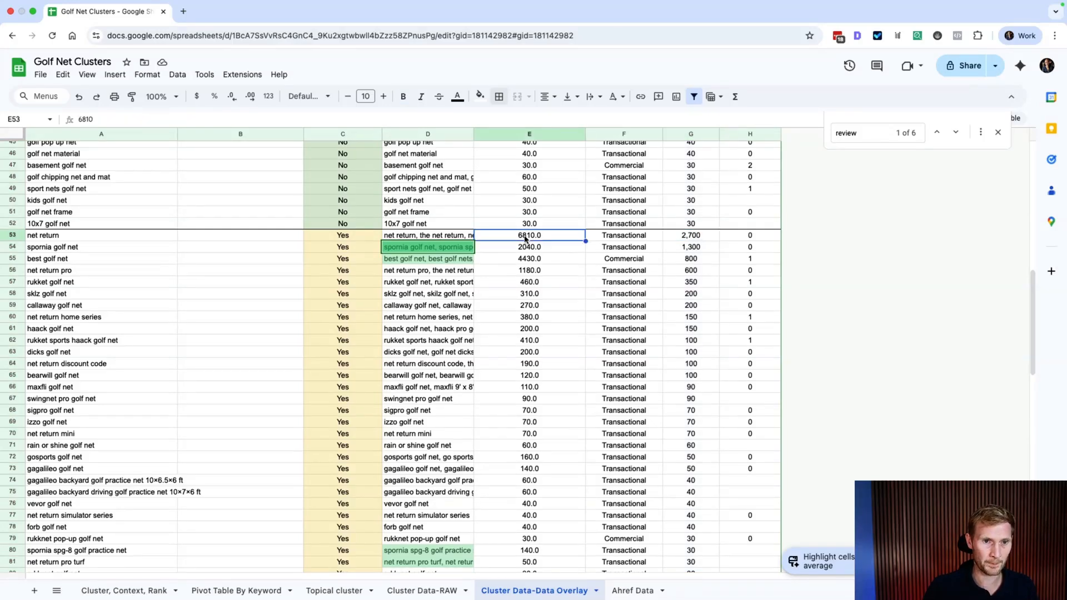
pyautogui.doubleClick(438, 238)
pyautogui.moveTo(692, 244); pyautogui.dragTo(356, 230)
pyautogui.click(615, 281)
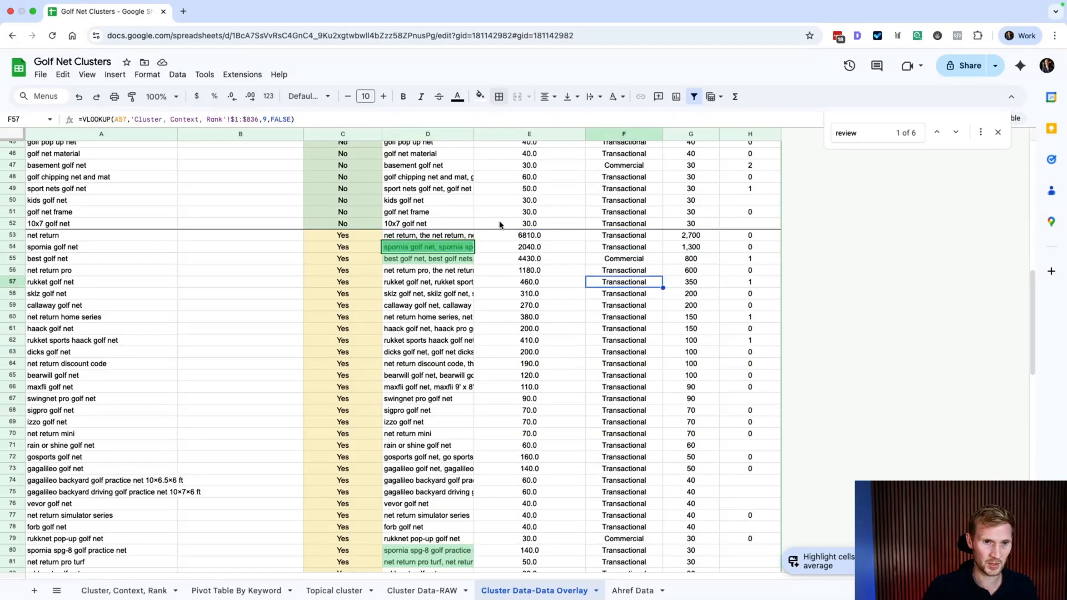
pyautogui.click(527, 239)
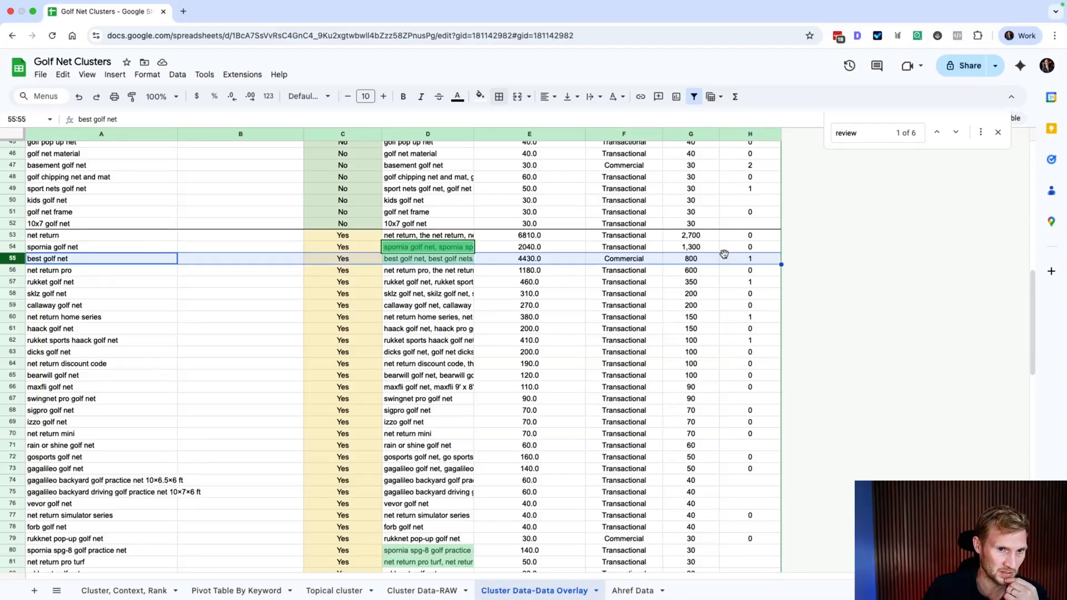
# Step: Compare best golf net's SVK formula with its 4430 SVC and expand its keyword list in D55
pyautogui.click(701, 261)
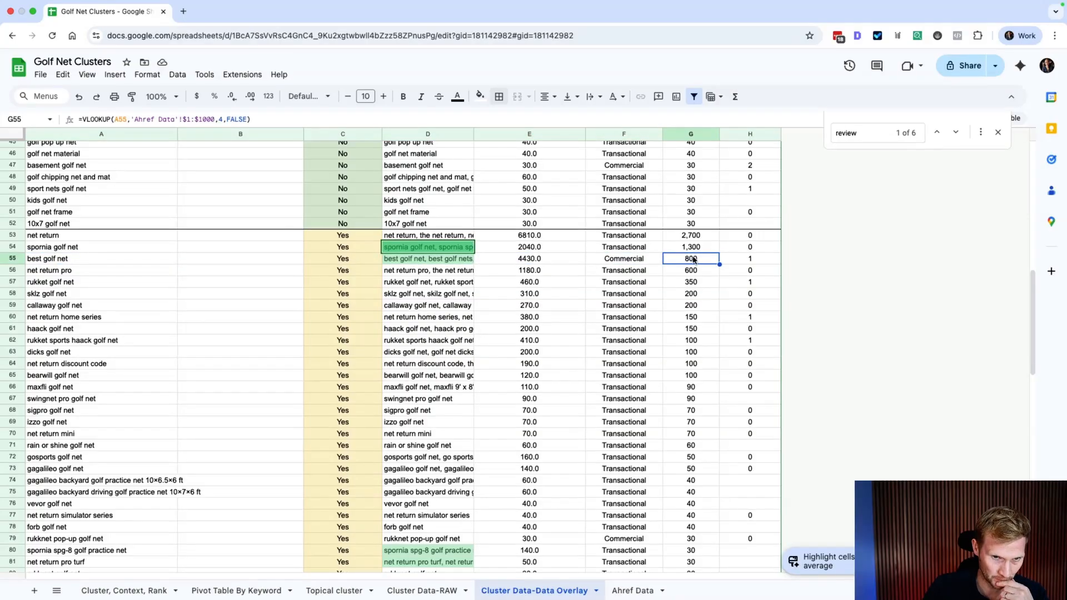
pyautogui.click(533, 263)
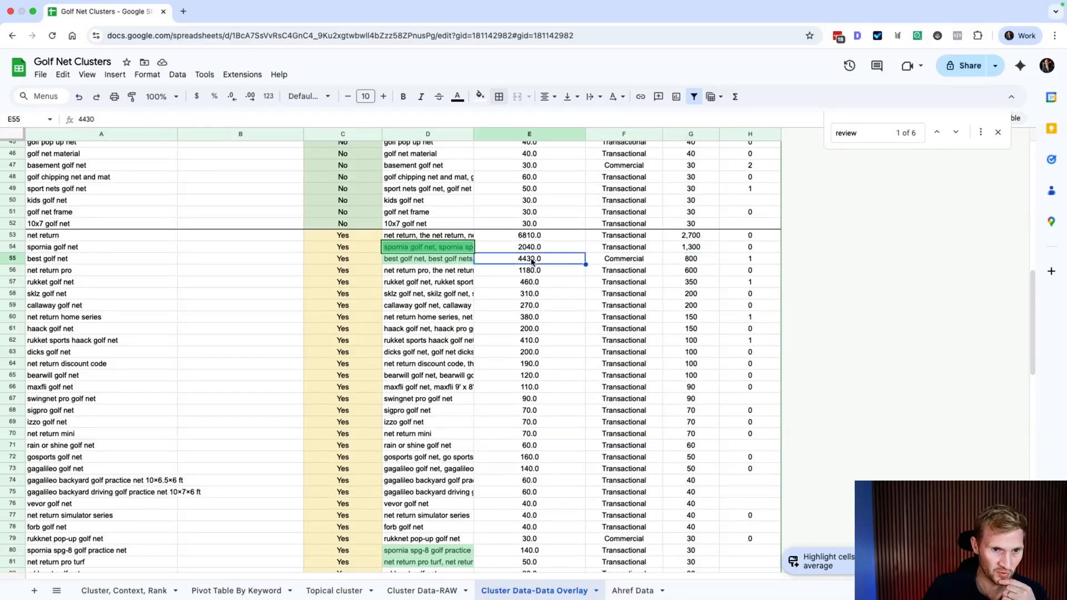
pyautogui.click(697, 261)
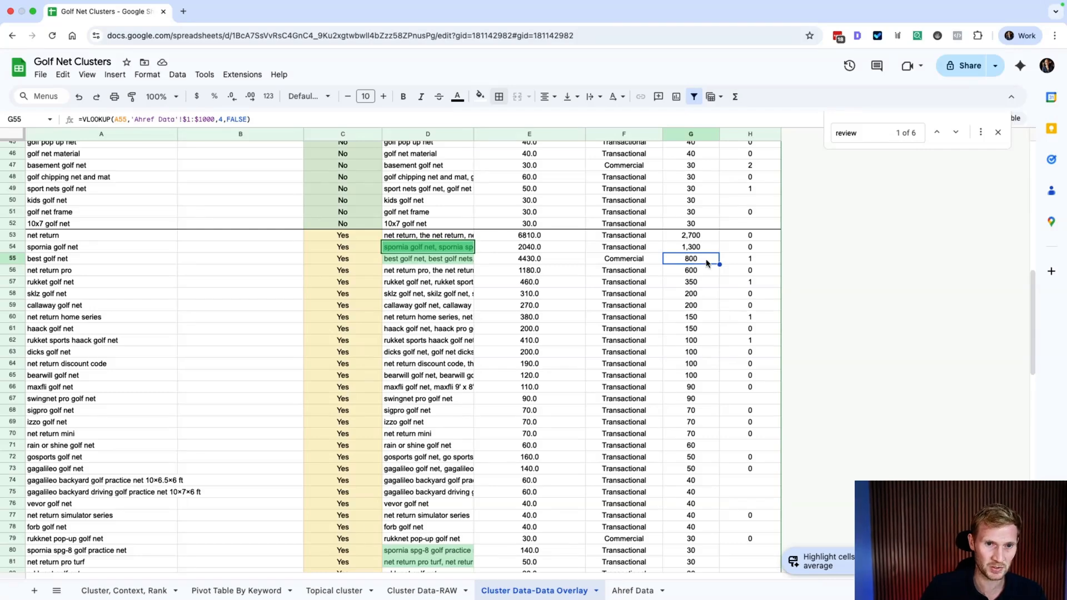
pyautogui.click(532, 261)
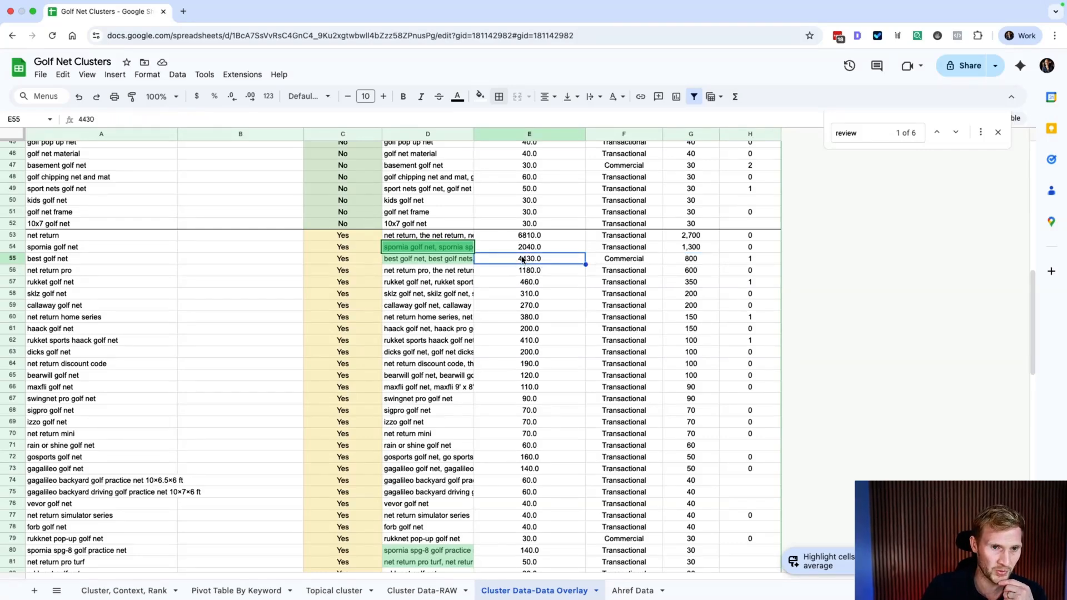
pyautogui.doubleClick(446, 260)
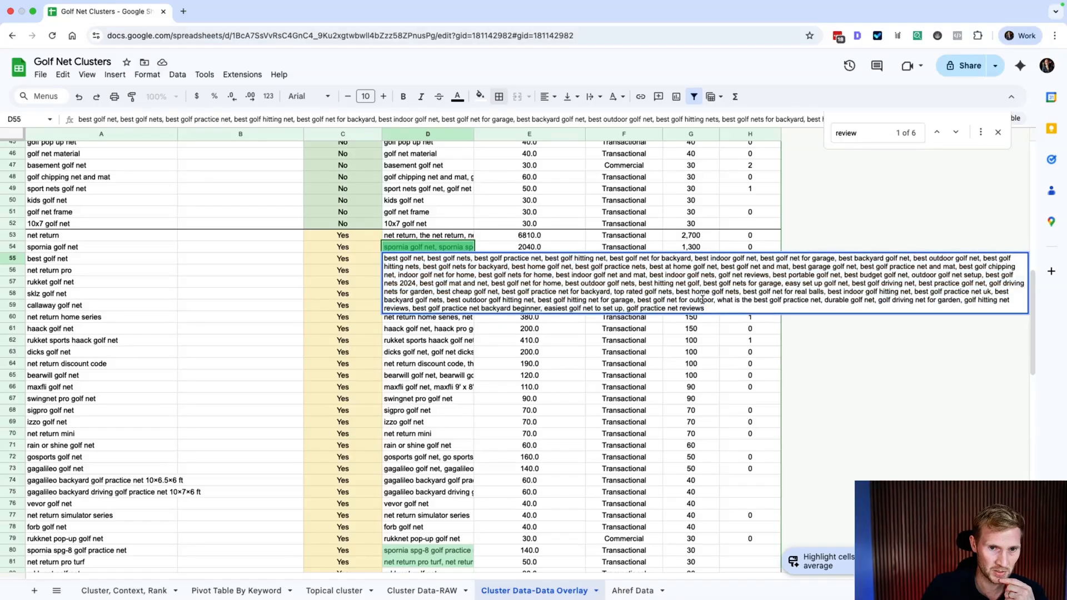
# Step: Select 'best golf net for backyard' within best golf net's keyword list in D55
pyautogui.moveTo(715, 310); pyautogui.dragTo(389, 257)
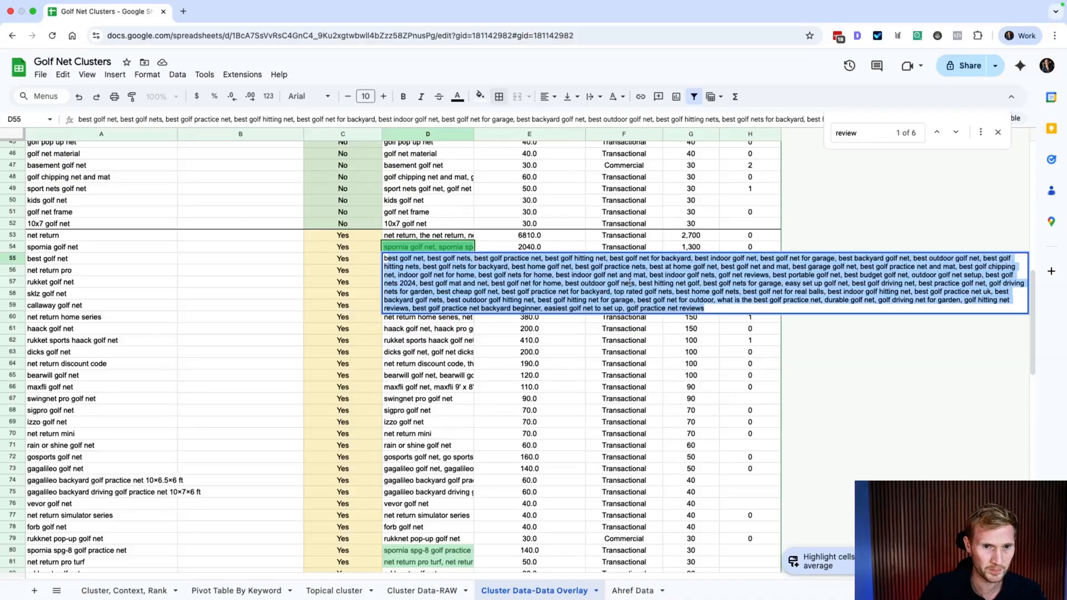
pyautogui.click(692, 259)
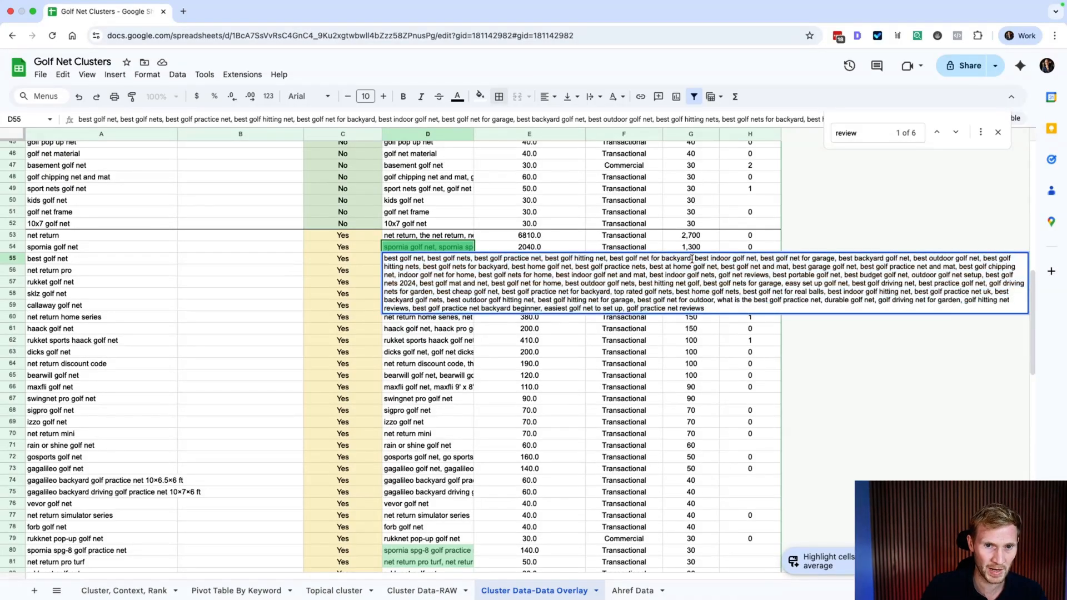
pyautogui.moveTo(690, 259); pyautogui.dragTo(612, 253)
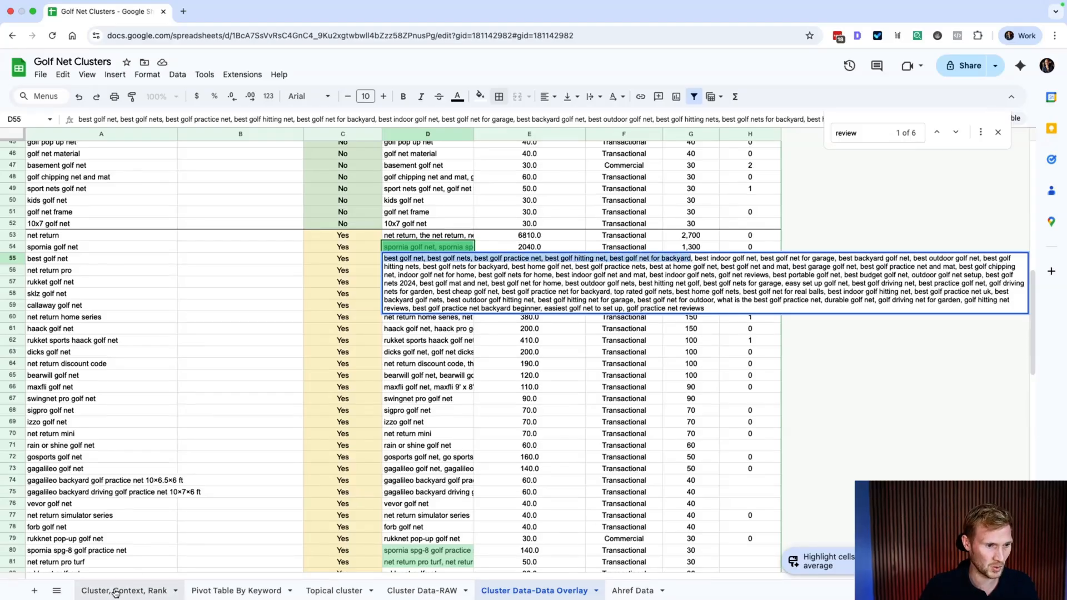
# Step: Search the Ahref Data sheet for 'best golf net for back'
pyautogui.click(630, 590)
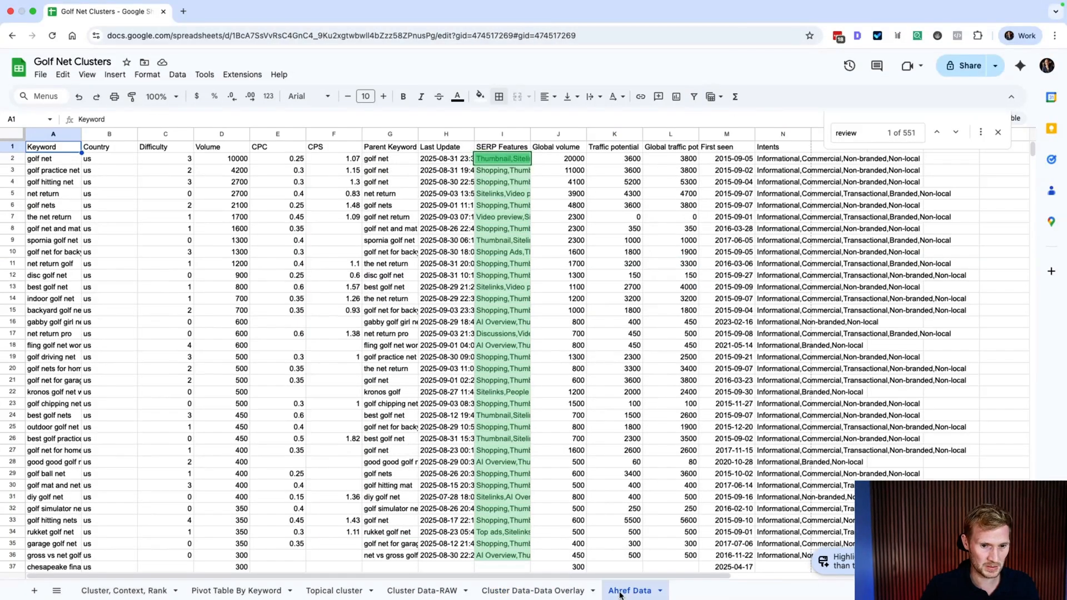
pyautogui.hotkey('ctrl', 'f')
pyautogui.hotkey('ctrl', 'v')
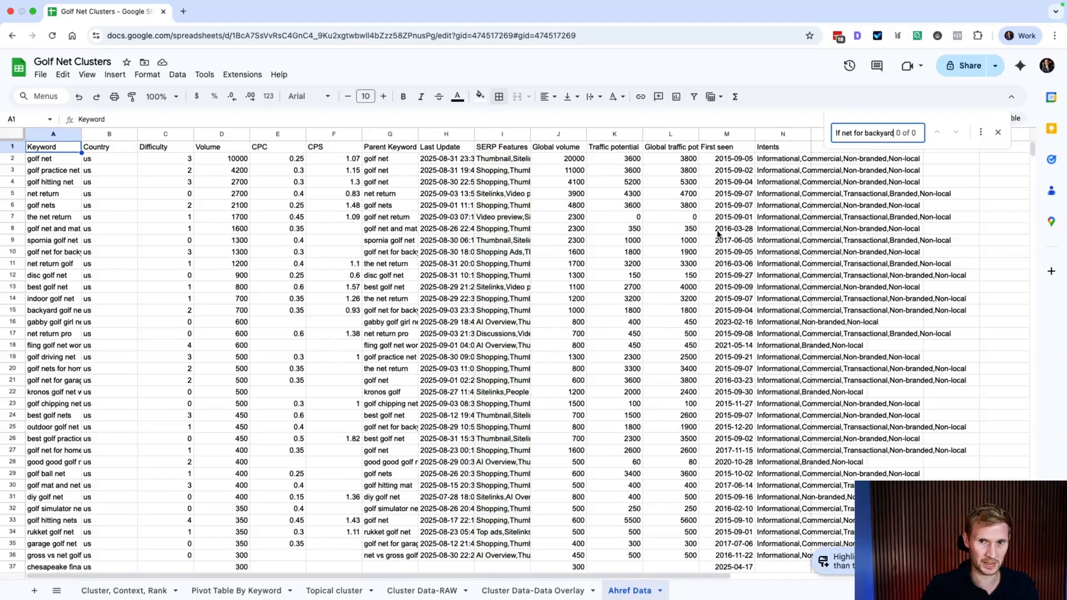
pyautogui.click(857, 133)
pyautogui.press('BackSpace')
pyautogui.press('BackSpace')
pyautogui.press('BackSpace')
pyautogui.press('BackSpace')
pyautogui.press('BackSpace')
pyautogui.press('BackSpace')
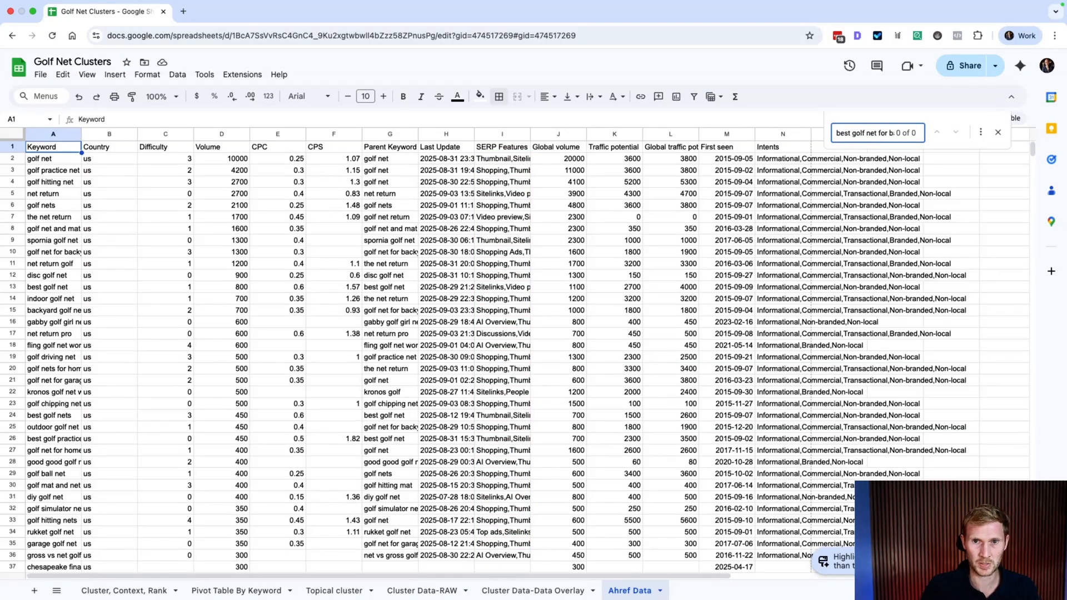
pyautogui.moveTo(873, 133); pyautogui.dragTo(904, 133)
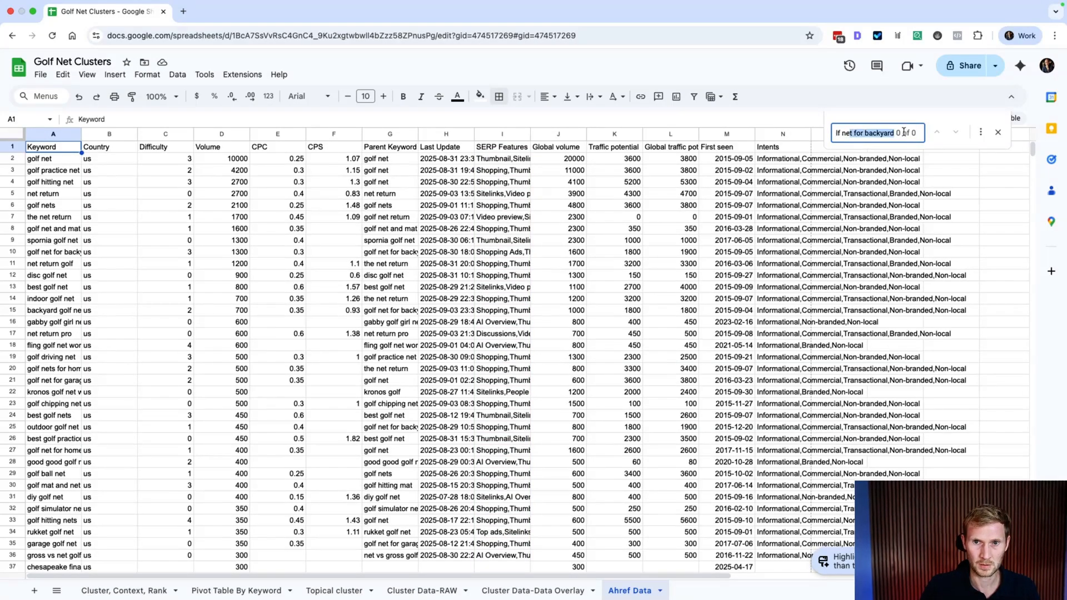
pyautogui.click(818, 132)
pyautogui.click(846, 135)
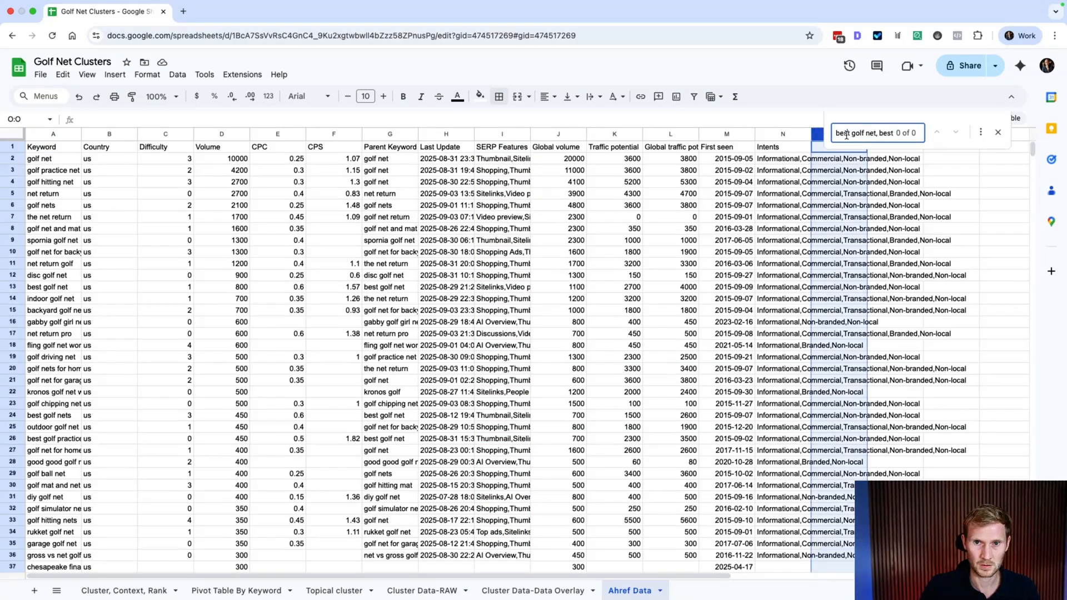
pyautogui.tripleClick(875, 133)
pyautogui.press('BackSpace')
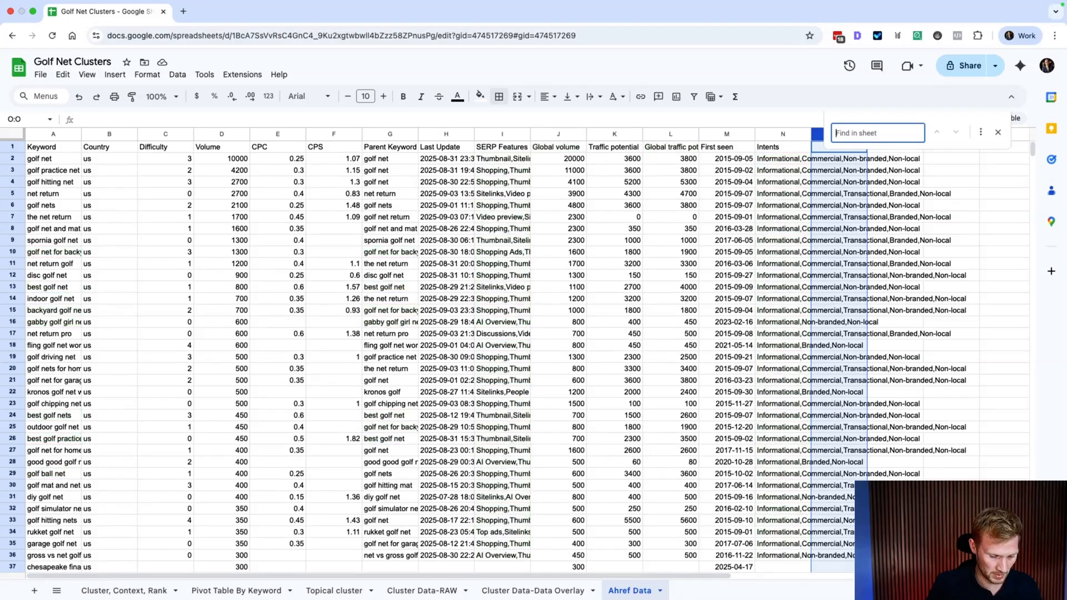
pyautogui.write('best golf net for back')
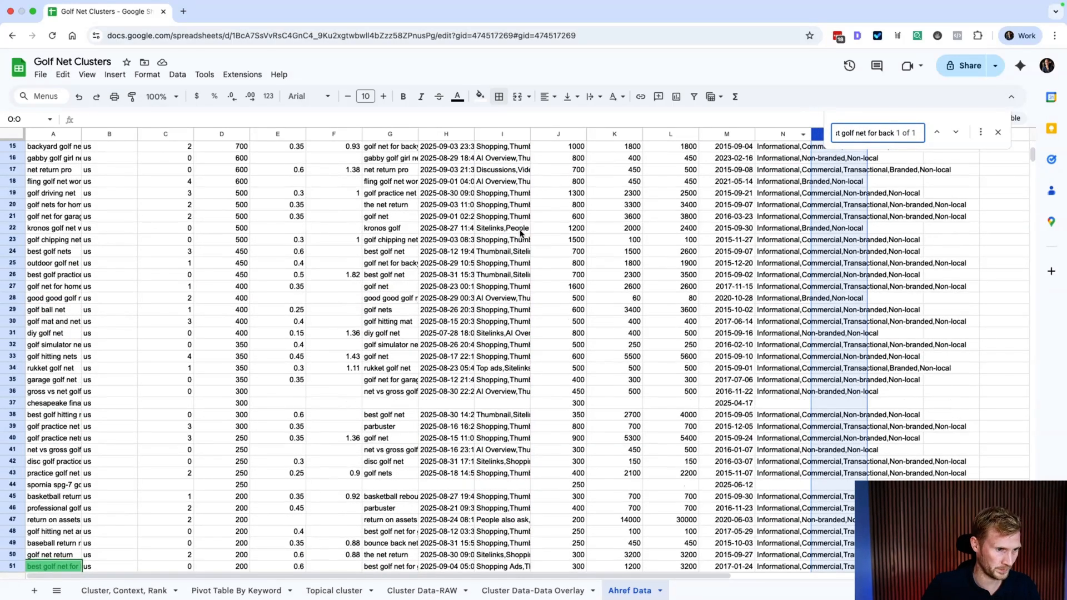
# Step: Widen column A, select the matching row 51, and return to Cluster Data-Data Overlay
pyautogui.scroll(-2, 436, 292)
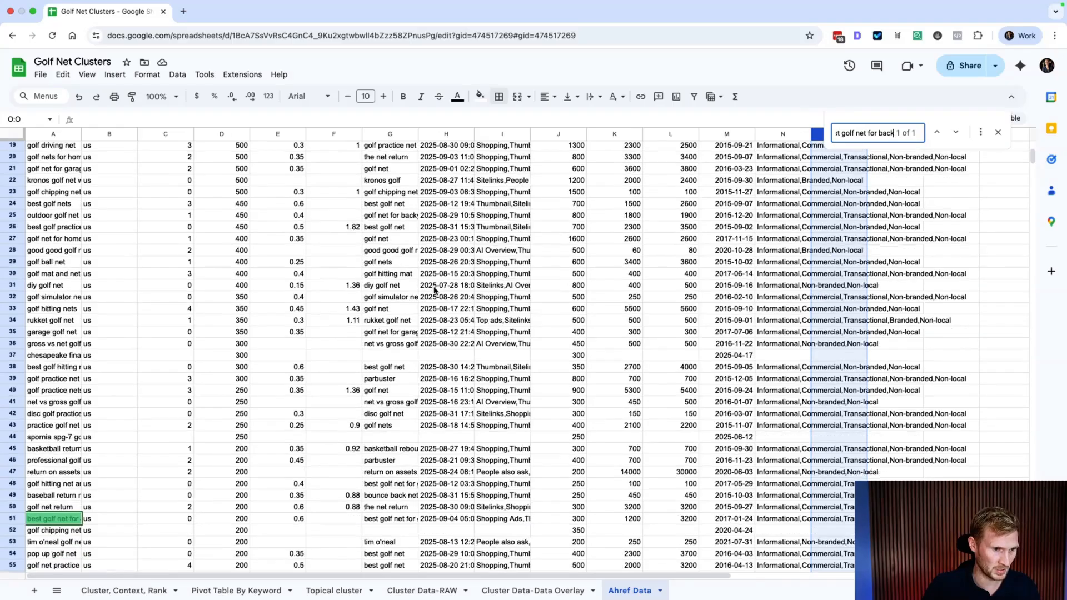
pyautogui.moveTo(81, 134); pyautogui.dragTo(155, 135)
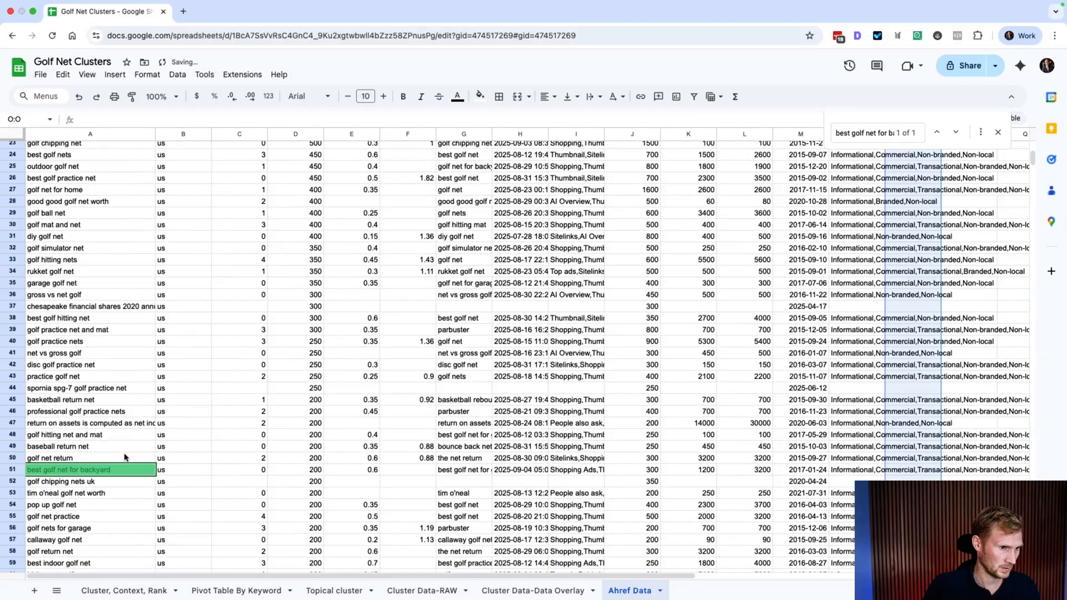
pyautogui.click(13, 472)
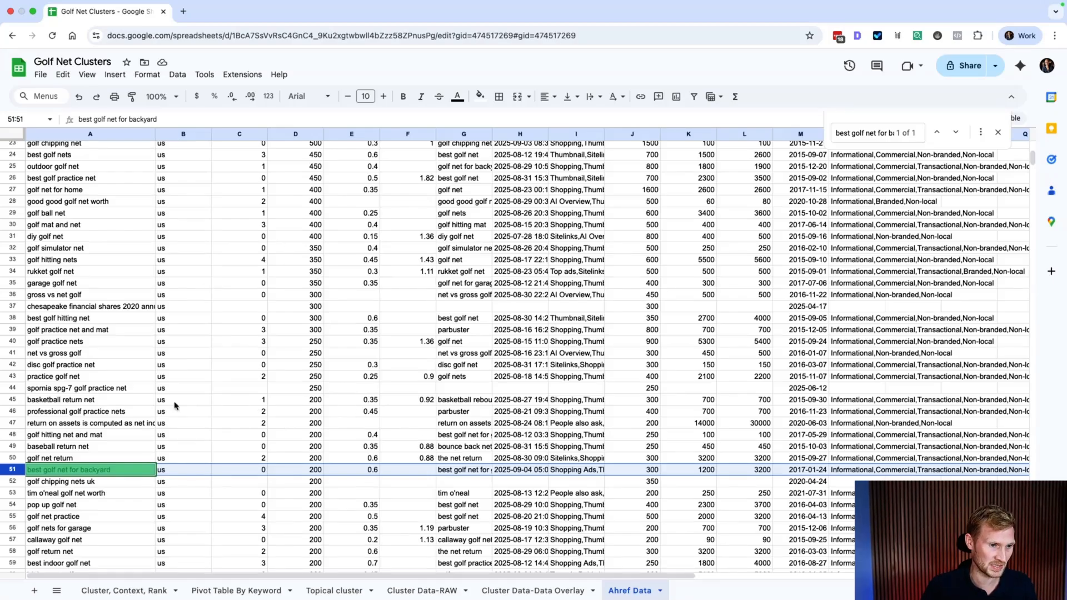
pyautogui.click(519, 591)
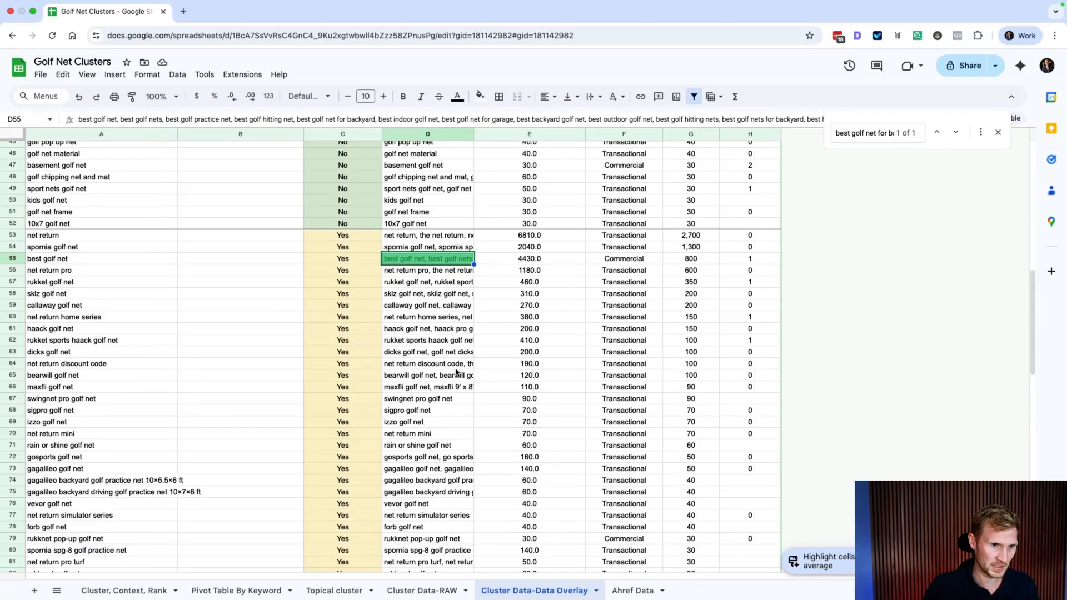
# Step: Move the best golf net row from row 55 down to row 85
pyautogui.click(49, 259)
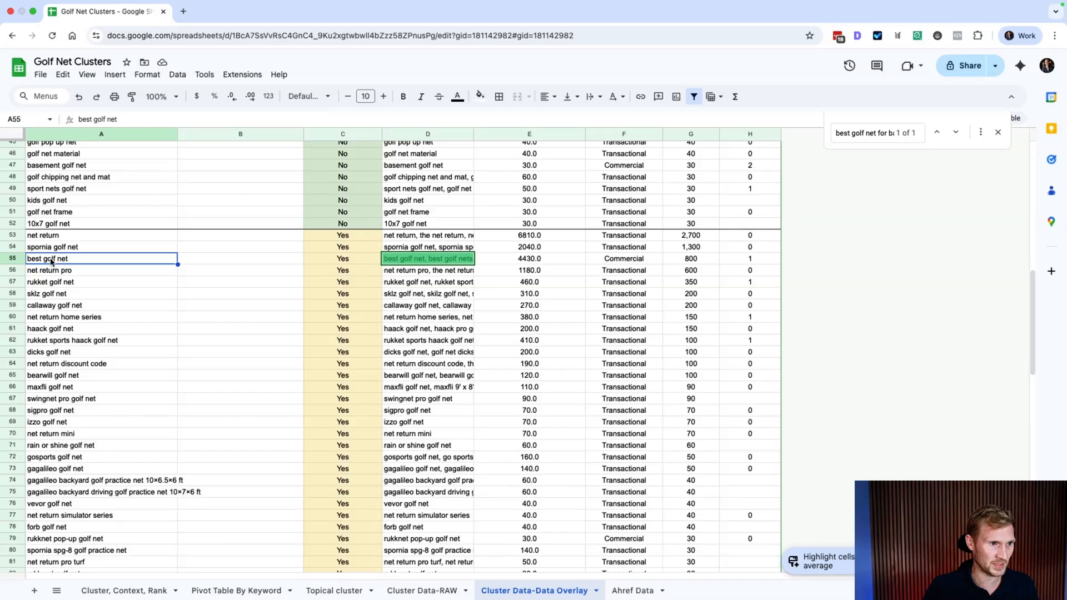
pyautogui.click(8, 258)
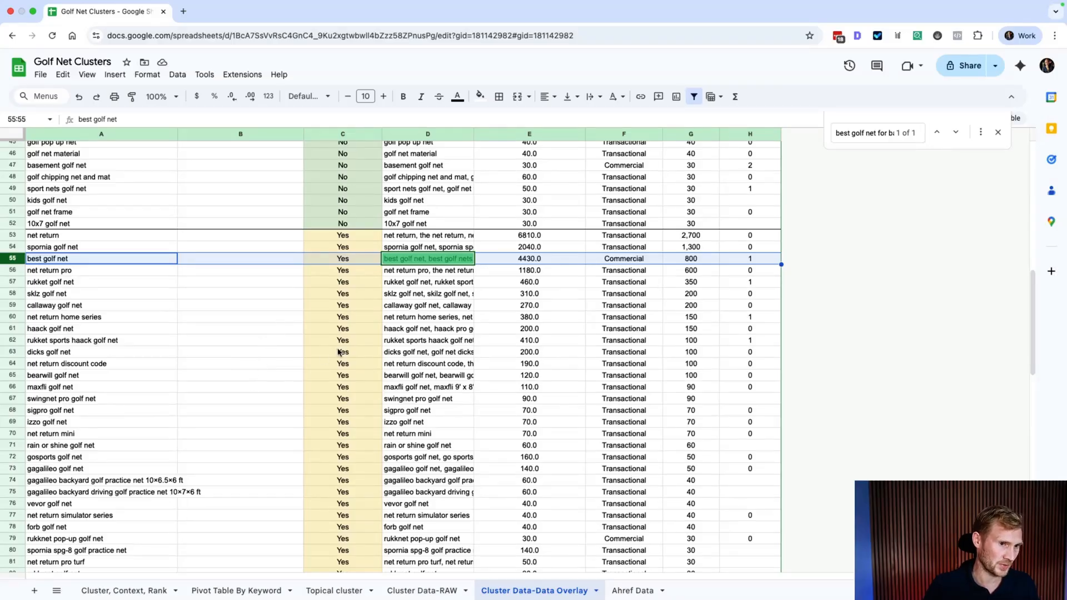
pyautogui.scroll(-5, 336, 309)
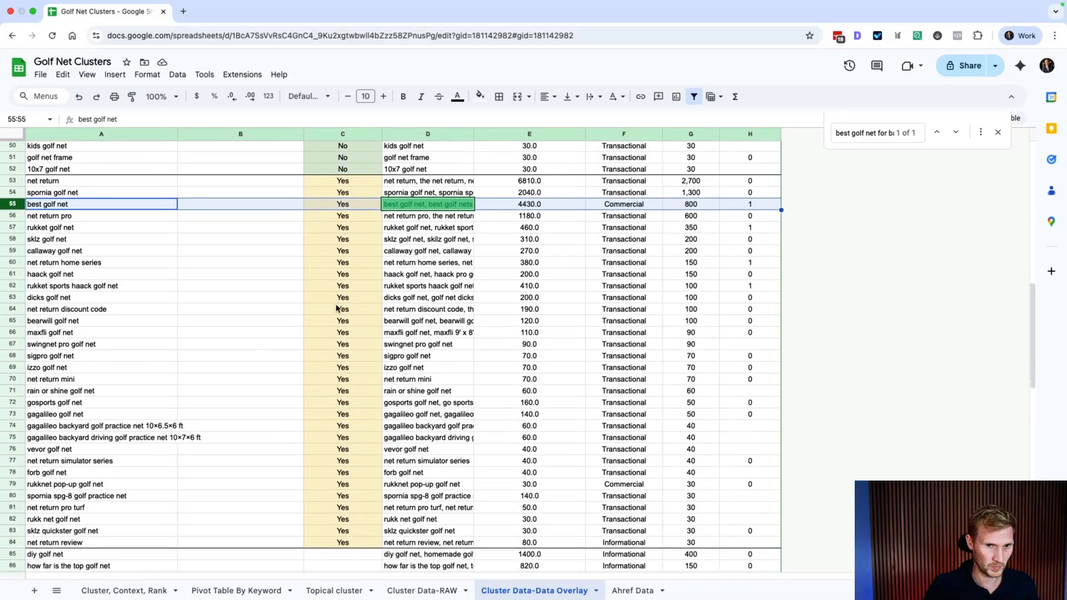
pyautogui.scroll(-1, 336, 308)
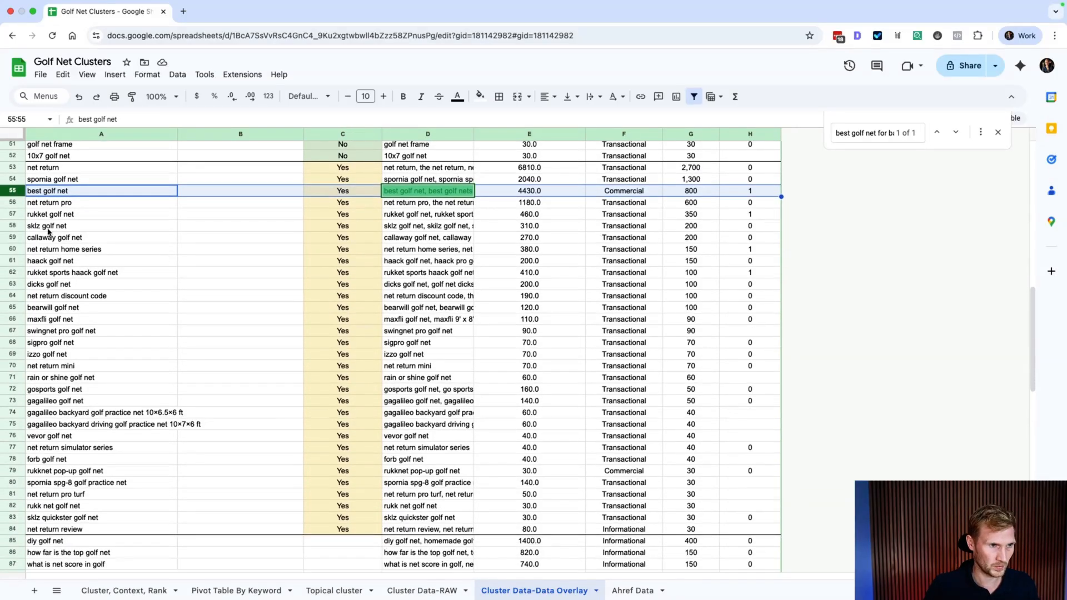
pyautogui.click(634, 193)
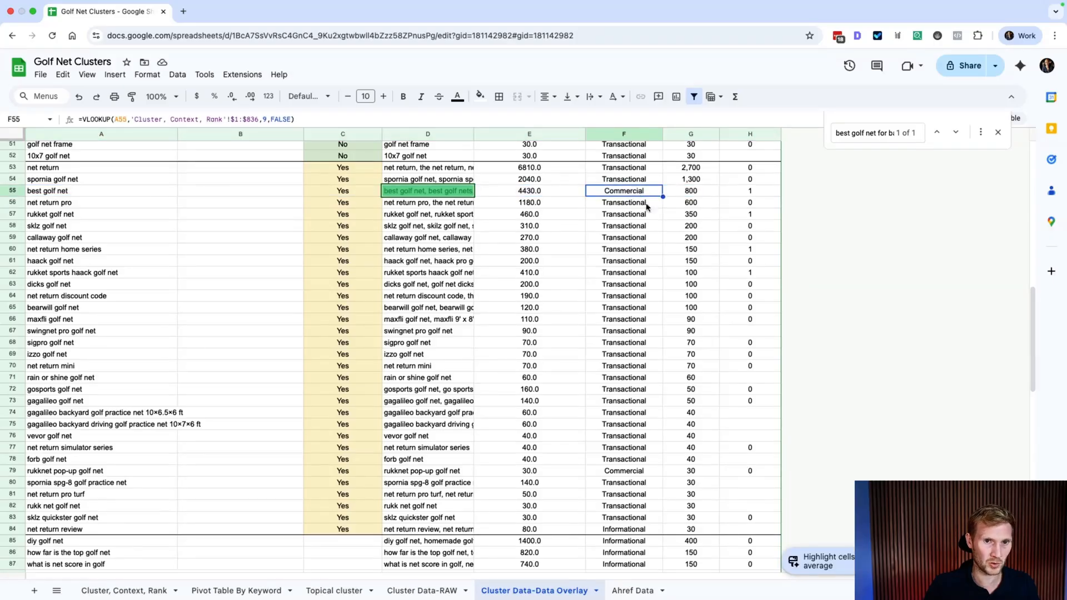
pyautogui.click(17, 191)
pyautogui.moveTo(16, 190); pyautogui.dragTo(60, 544)
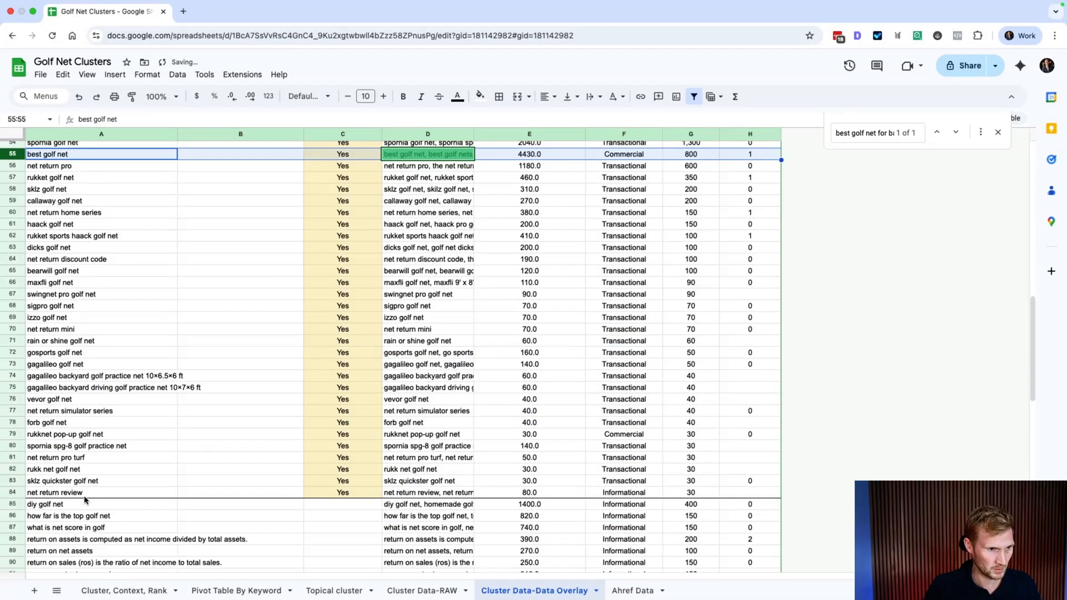
pyautogui.click(59, 248)
pyautogui.click(9, 153)
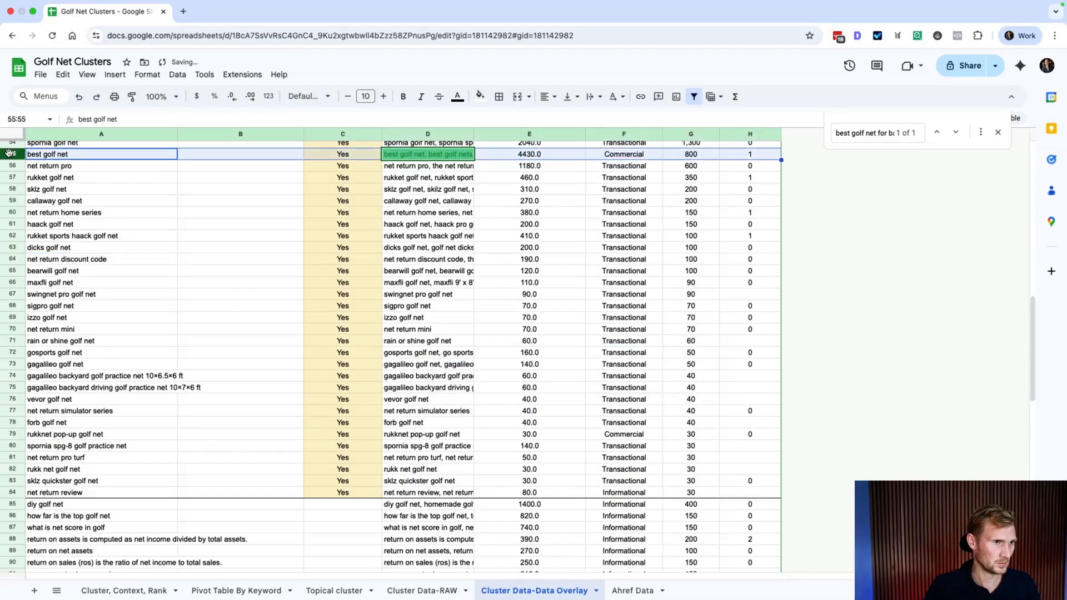
pyautogui.moveTo(9, 153); pyautogui.dragTo(17, 508)
pyautogui.scroll(-3, 136, 507)
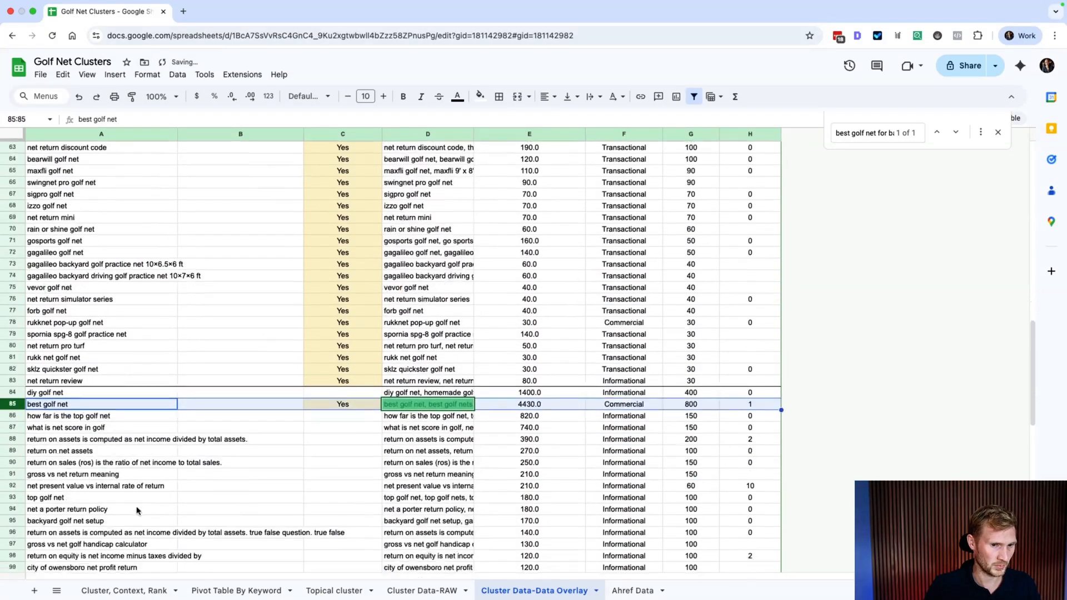
# Step: Copy the intent values from F84 and F86 into F85
pyautogui.click(623, 378)
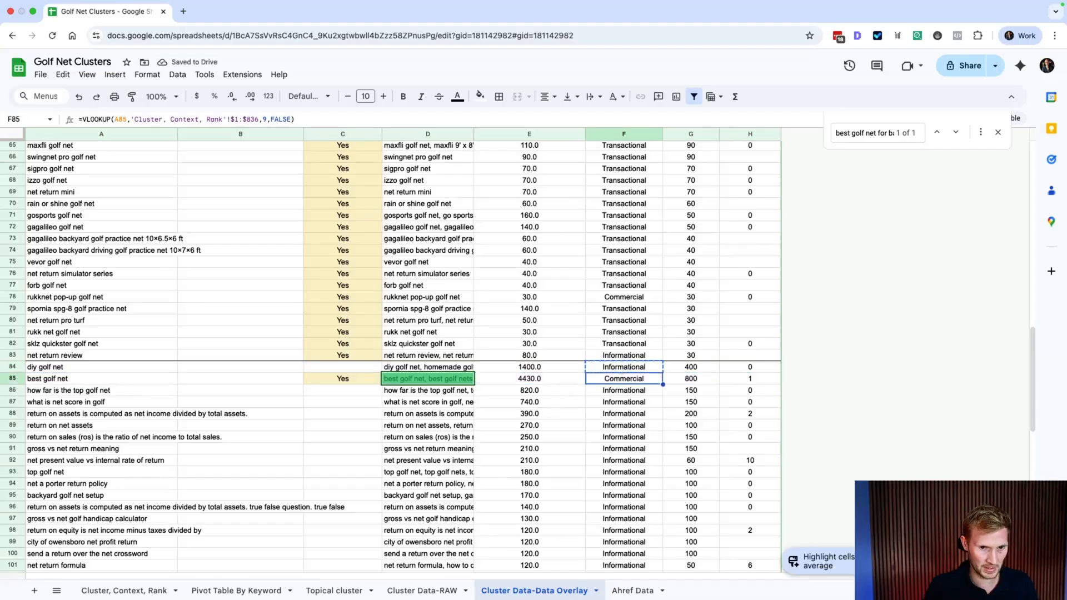
pyautogui.press('Up')
pyautogui.press('super+c')
pyautogui.press('Down')
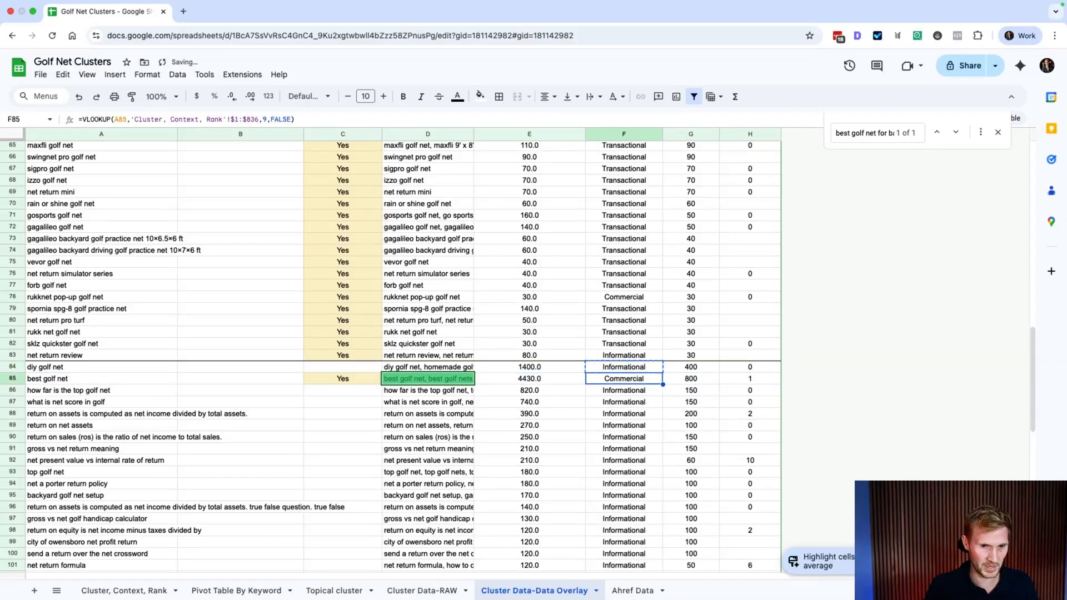
pyautogui.press('super+v')
pyautogui.press('Up')
pyautogui.press('Down')
pyautogui.press('Down')
pyautogui.press('super+c')
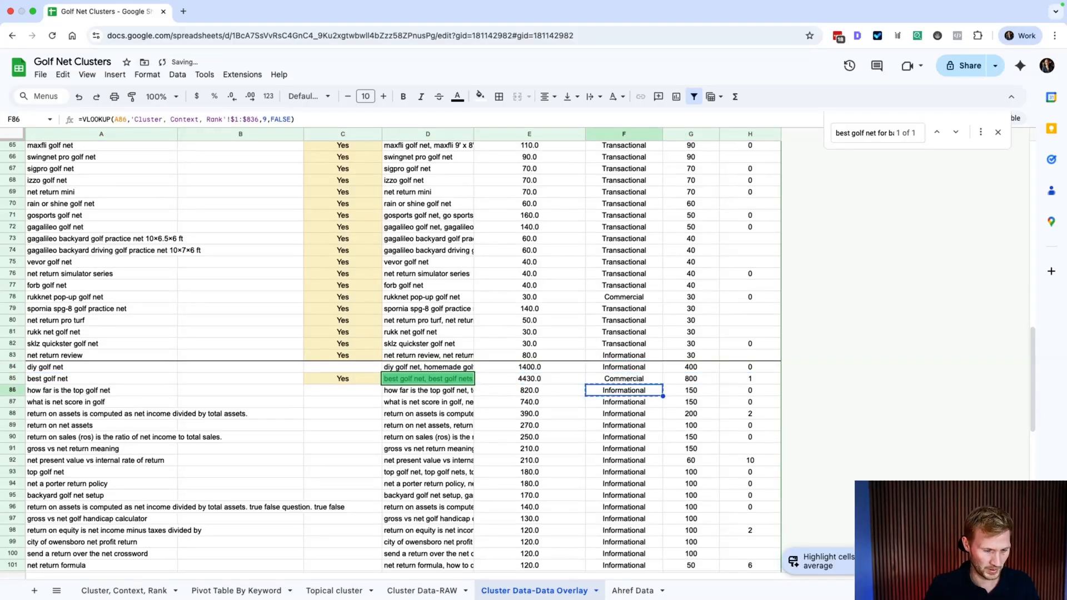
pyautogui.press('Up')
pyautogui.press('super+v')
pyautogui.press('Left')
pyautogui.press('Left')
pyautogui.press('Right')
pyautogui.press('Right')
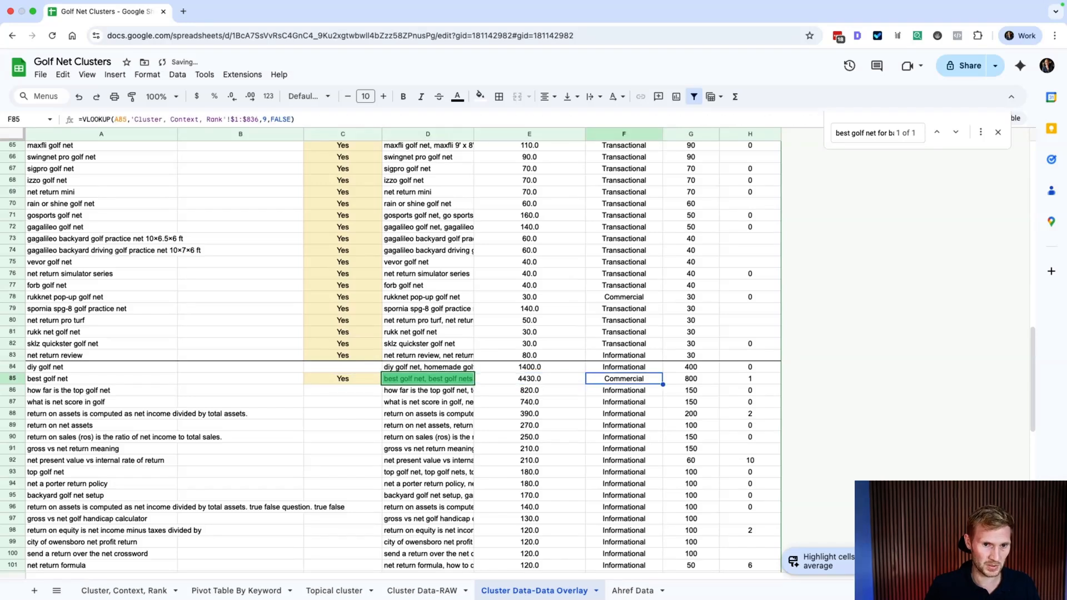
# Step: Replace F85's VLOOKUP with 'Informational', then select rows 85 and 84
pyautogui.click(39, 384)
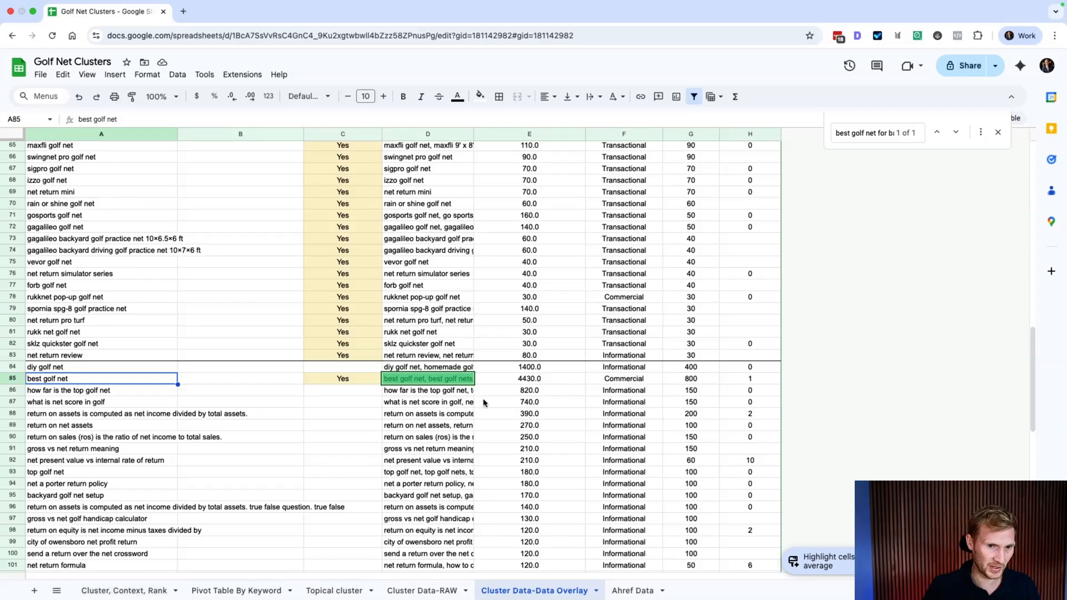
pyautogui.click(636, 380)
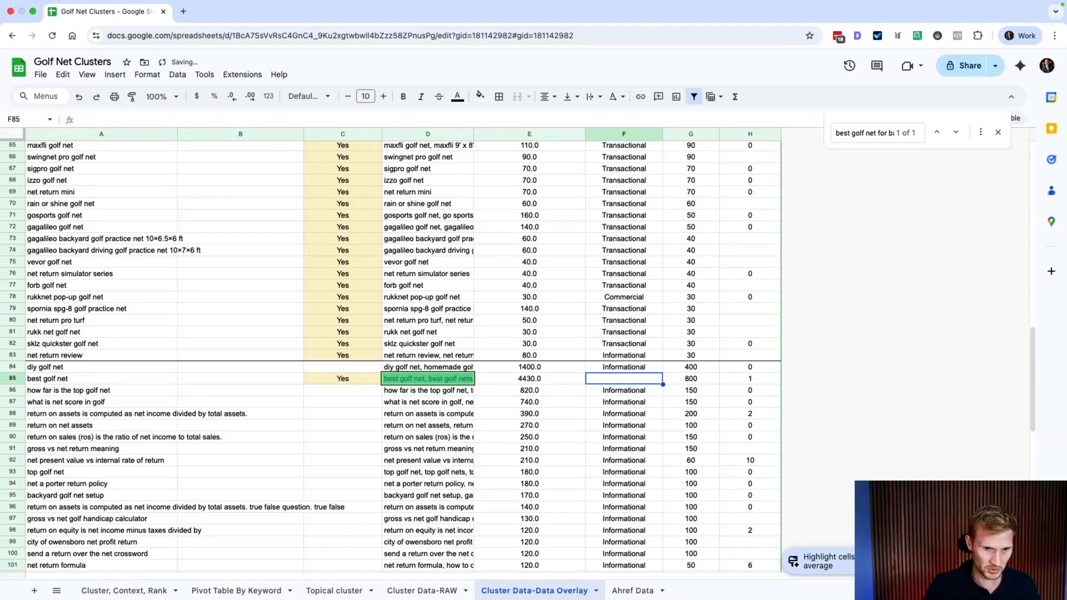
pyautogui.press('super+c')
pyautogui.press('super+v')
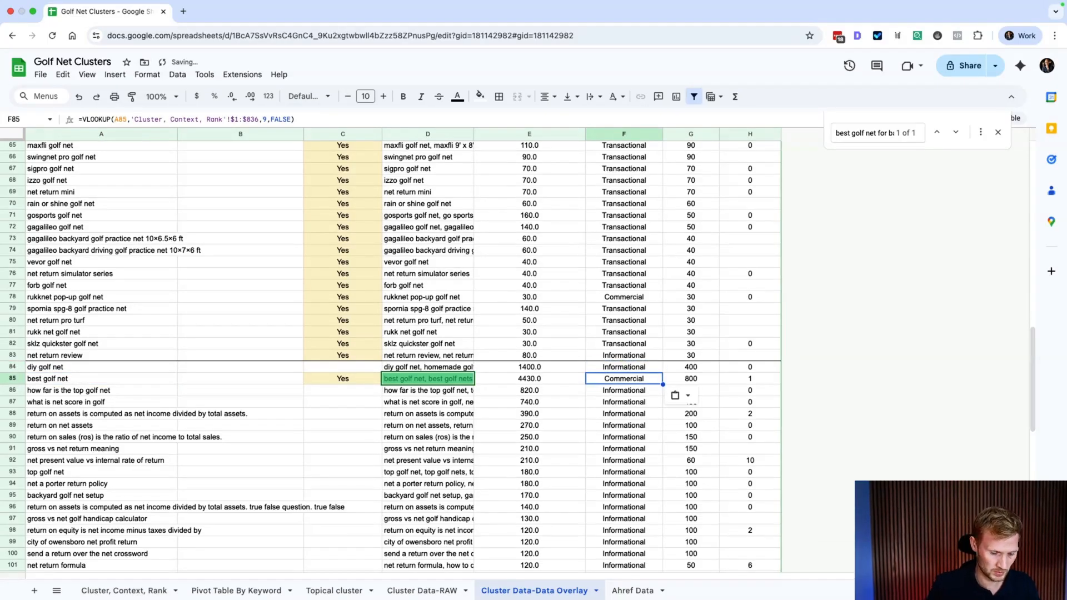
pyautogui.write('Informational')
pyautogui.press('Return')
pyautogui.press('Up')
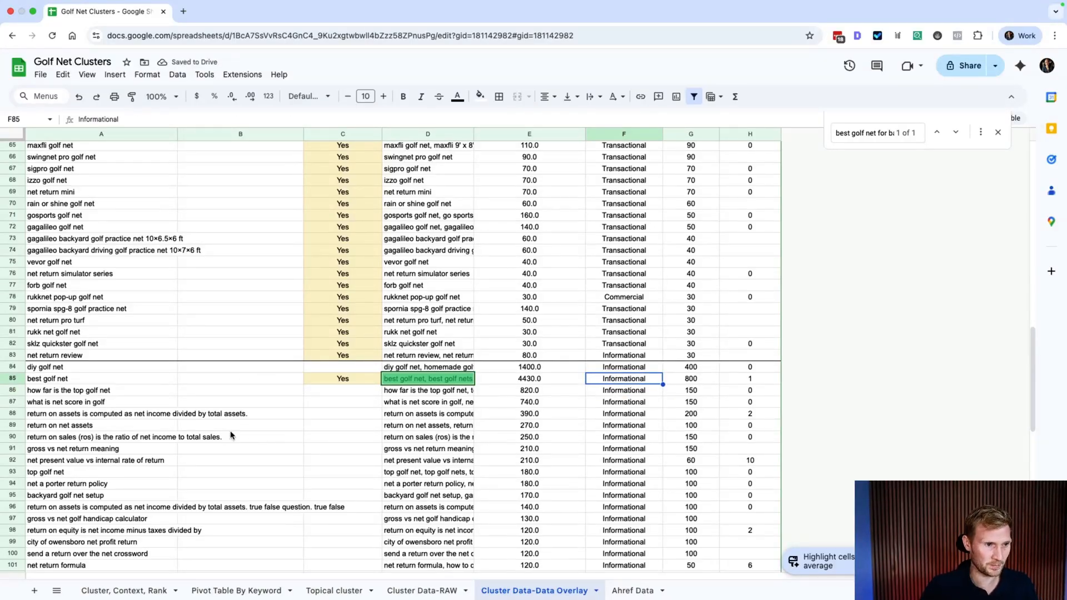
pyautogui.scroll(1, 202, 396)
pyautogui.scroll(2, 210, 414)
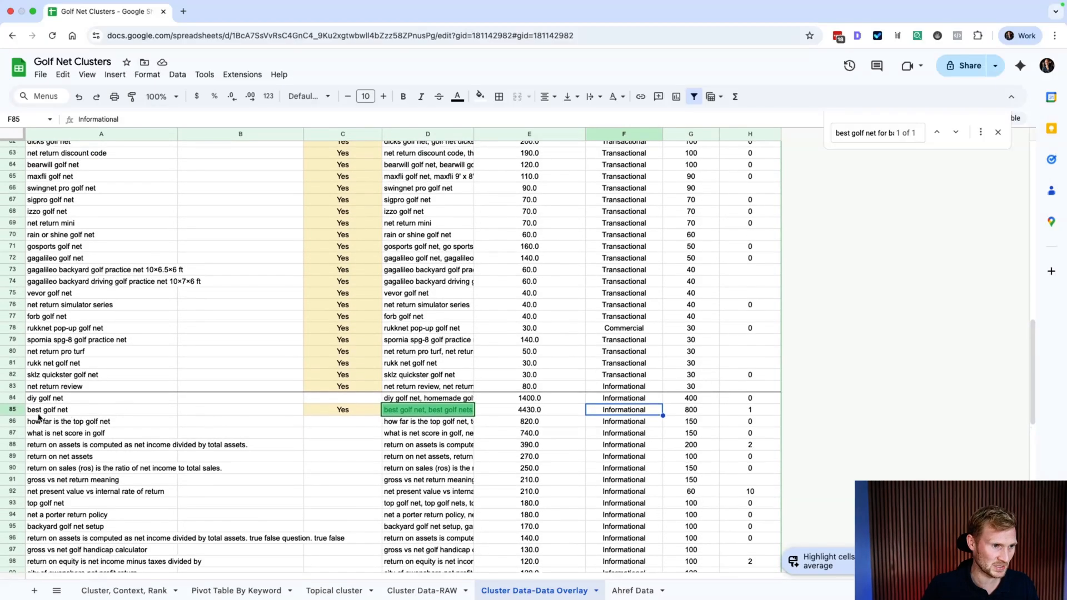
pyautogui.click(12, 409)
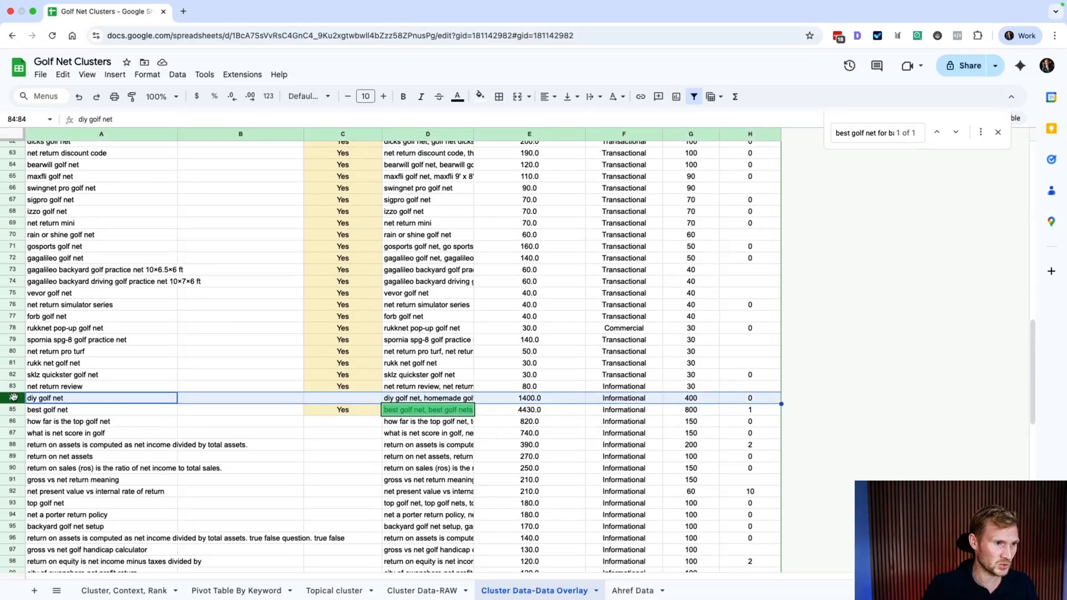
pyautogui.click(12, 398)
# Step: Widen column A to show the full cluster names
pyautogui.click(59, 400)
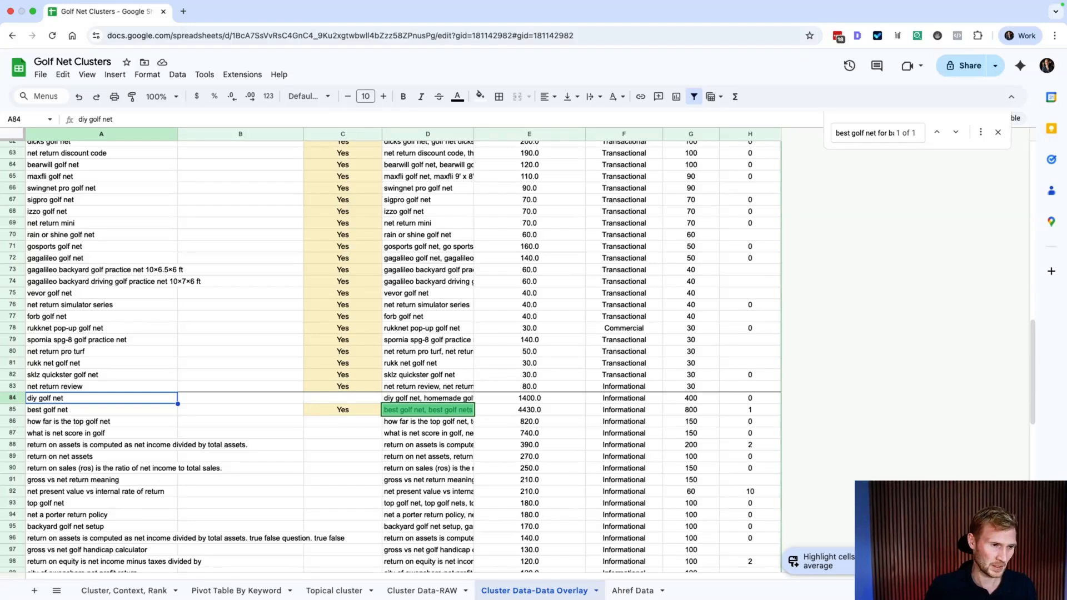
pyautogui.press('Right')
pyautogui.press('Right')
pyautogui.press('Left')
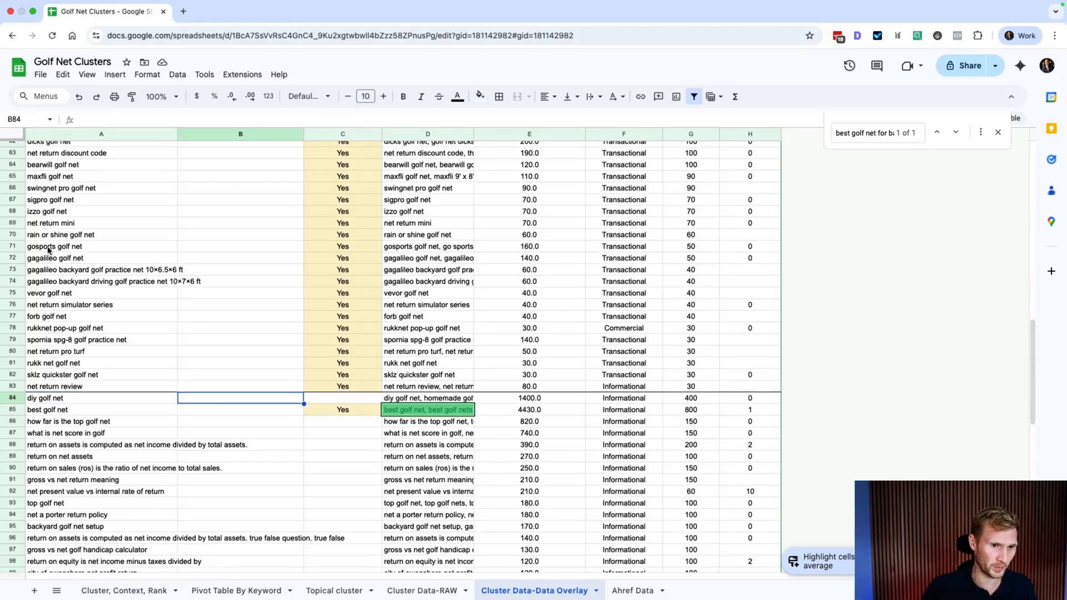
pyautogui.moveTo(177, 134); pyautogui.dragTo(223, 134)
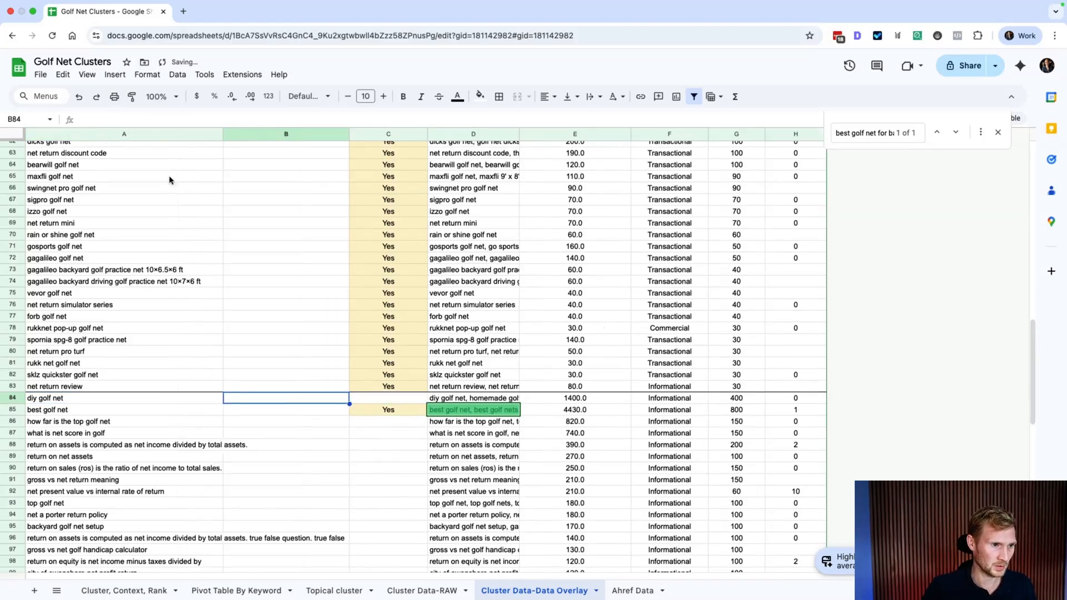
# Step: Delete row 84 (diy golf net) and check the clusters now in A84–A86
pyautogui.click(13, 398)
pyautogui.rightClick(13, 398)
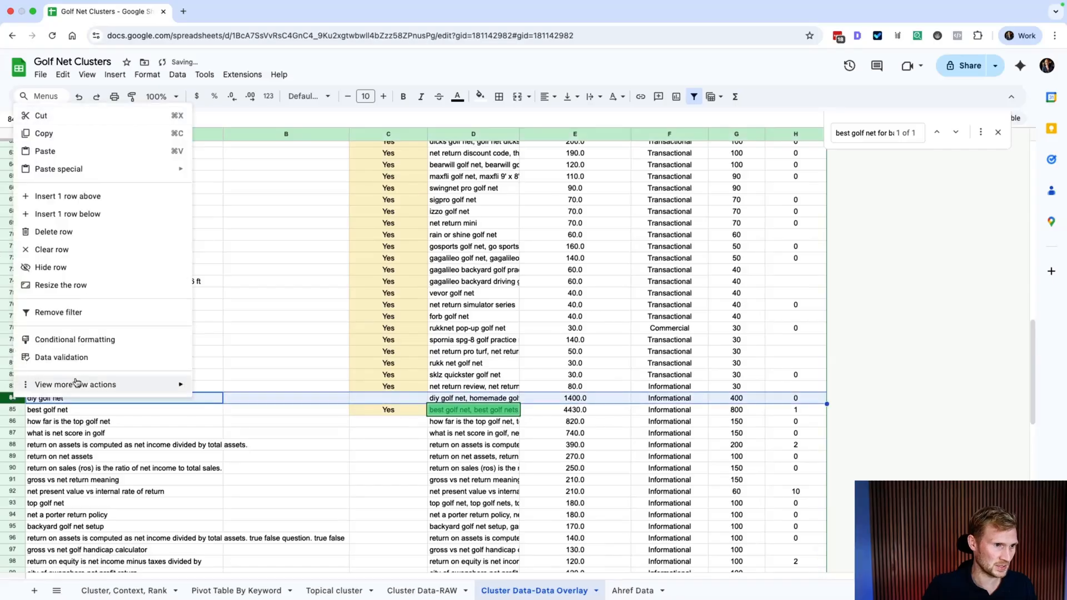
pyautogui.click(63, 234)
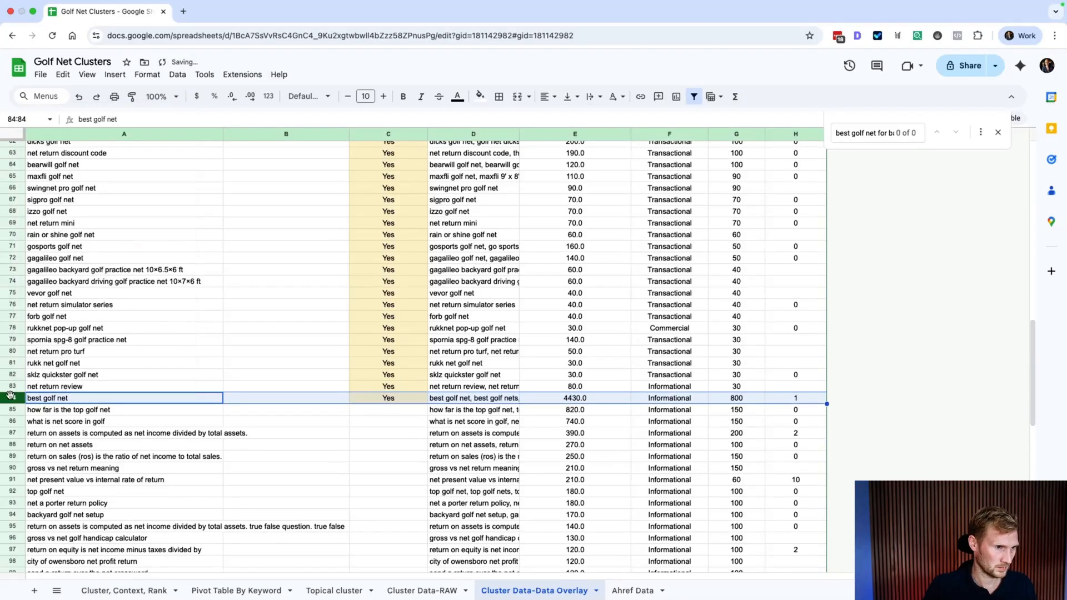
pyautogui.click(148, 447)
pyautogui.click(49, 398)
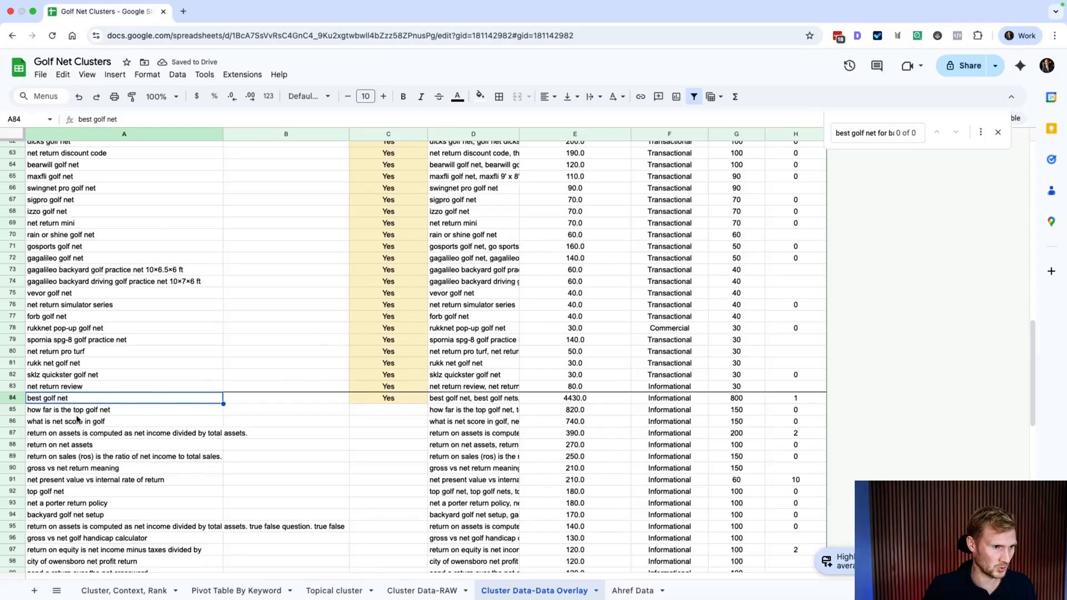
pyautogui.click(74, 414)
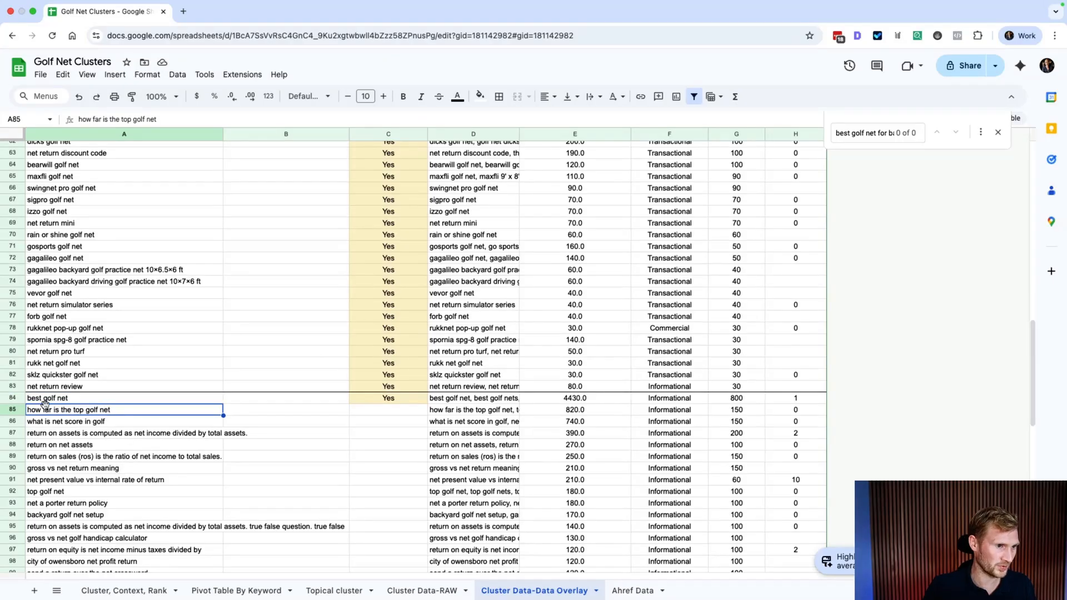
pyautogui.click(47, 424)
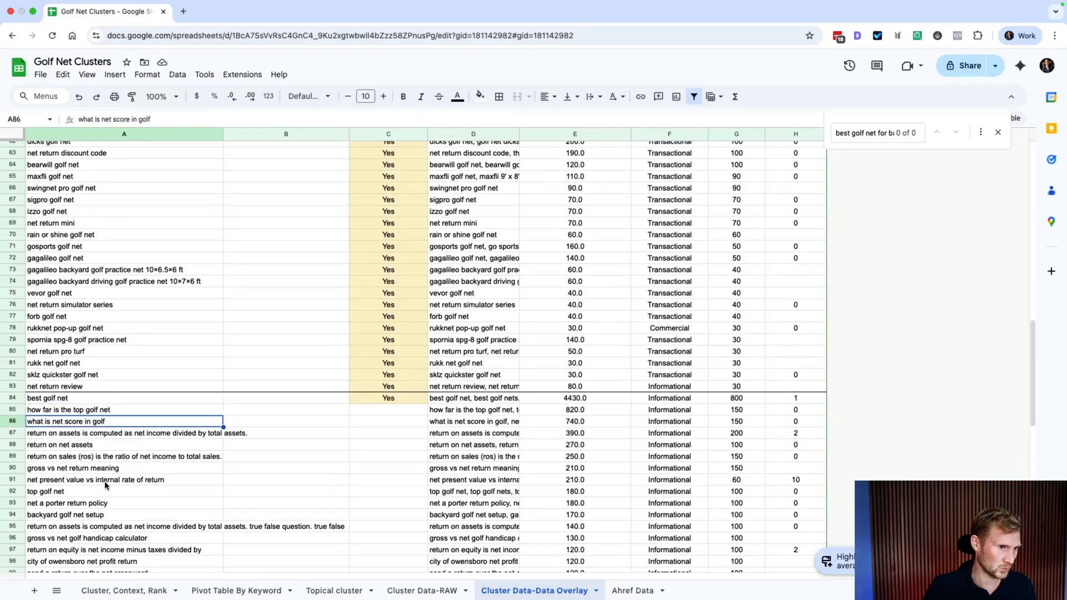
pyautogui.click(13, 420)
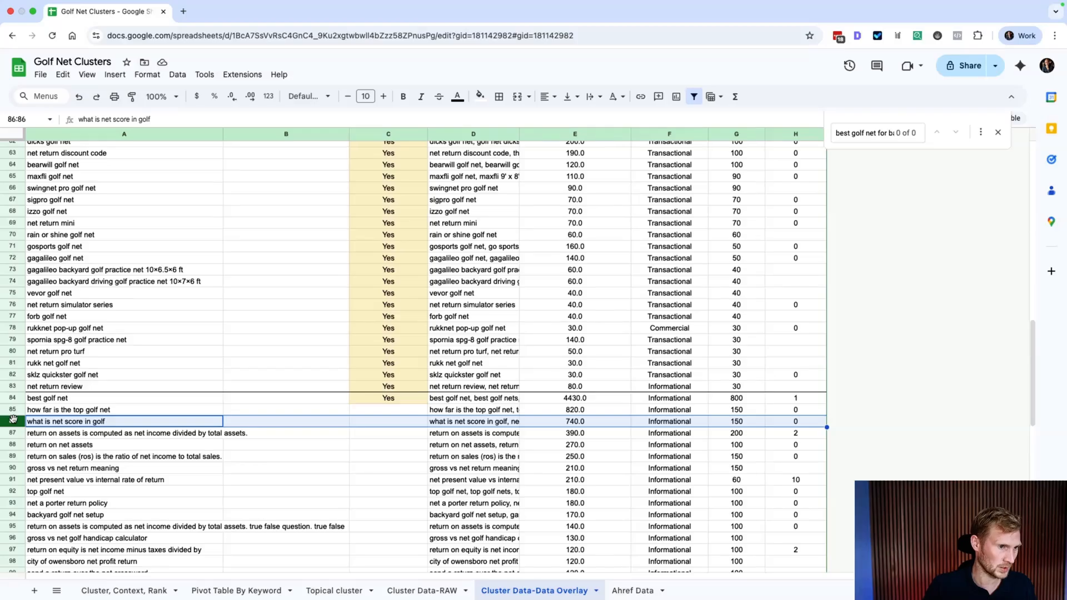
pyautogui.scroll(-3, 69, 500)
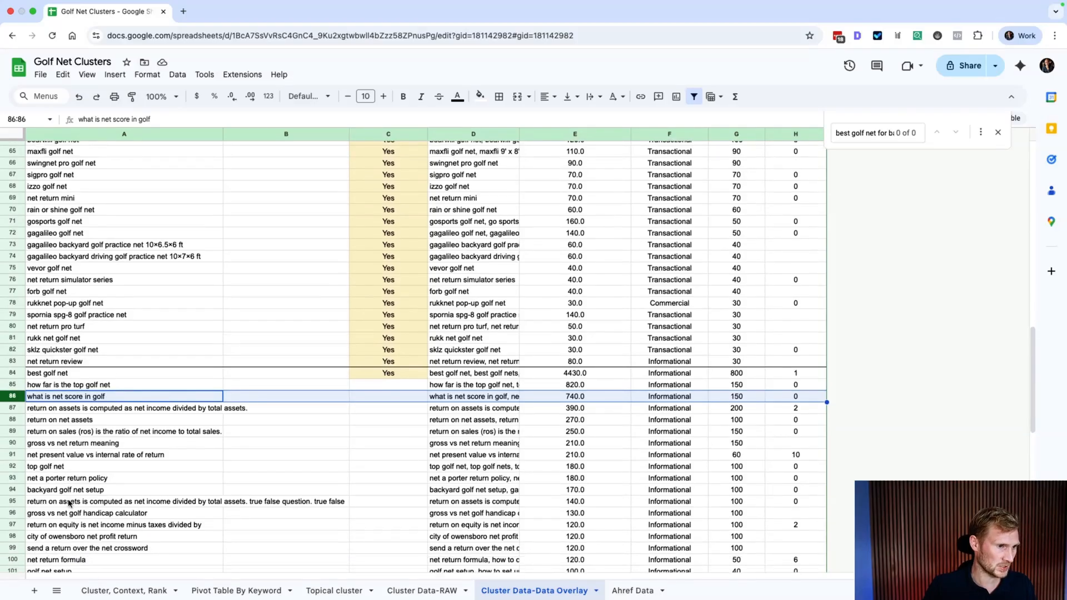
pyautogui.tripleClick(54, 413)
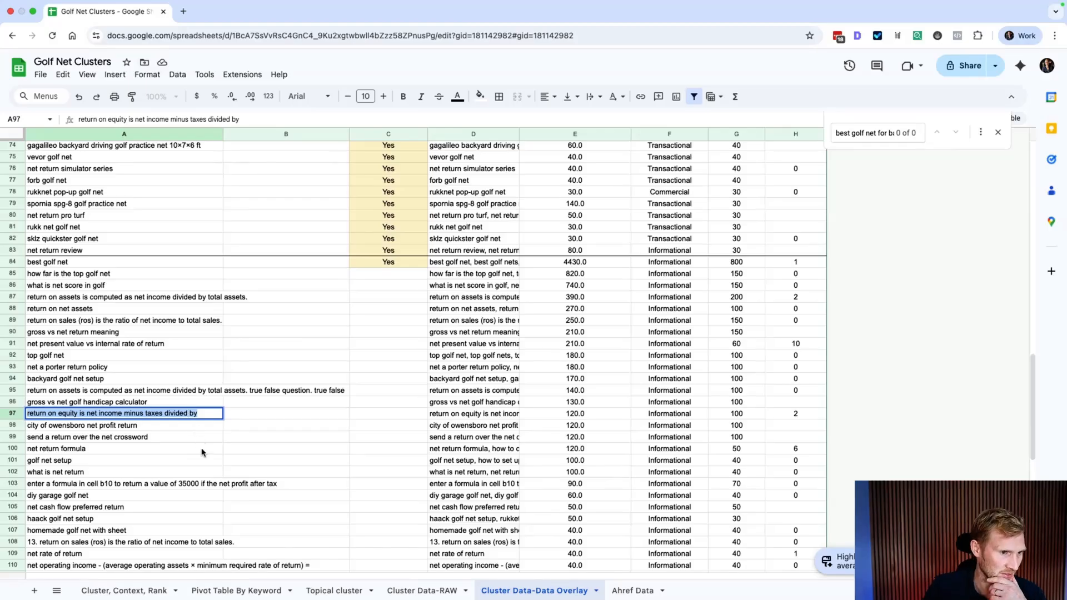
pyautogui.scroll(-1, 126, 460)
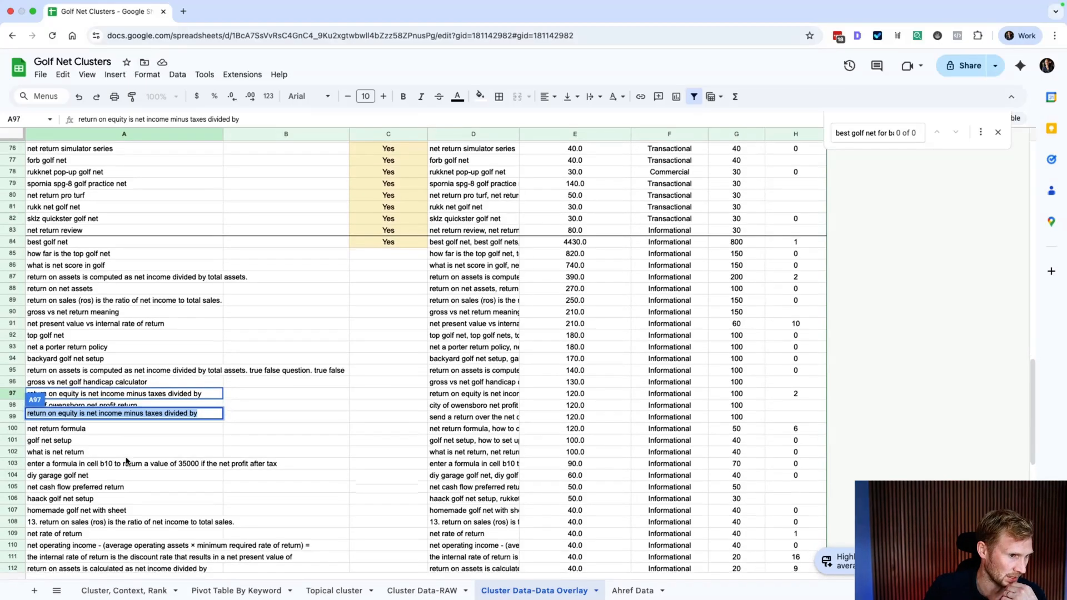
pyautogui.press('Escape')
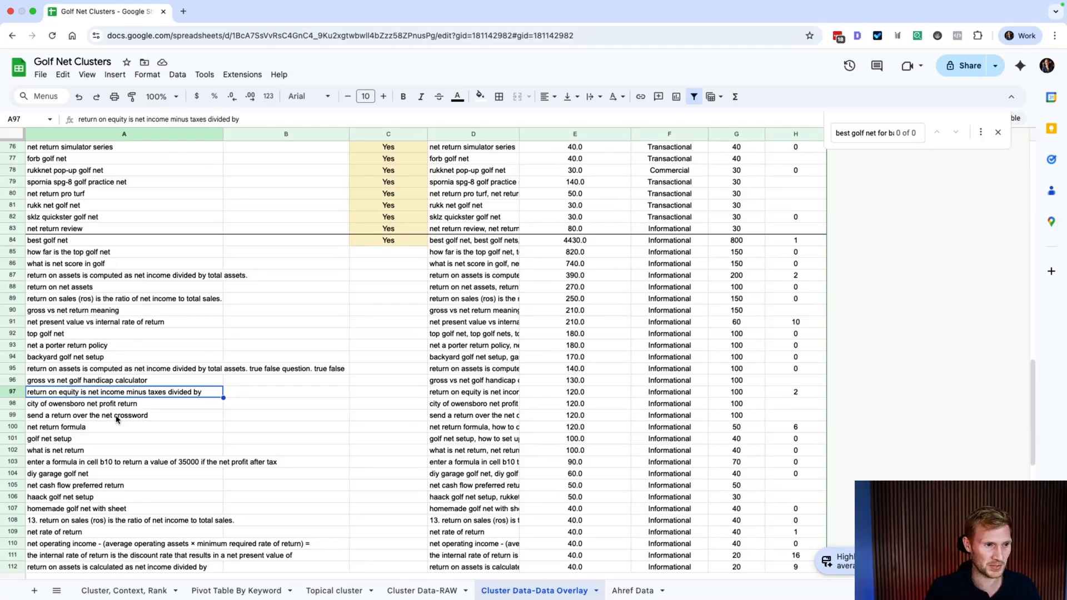
pyautogui.scroll(-2, 139, 429)
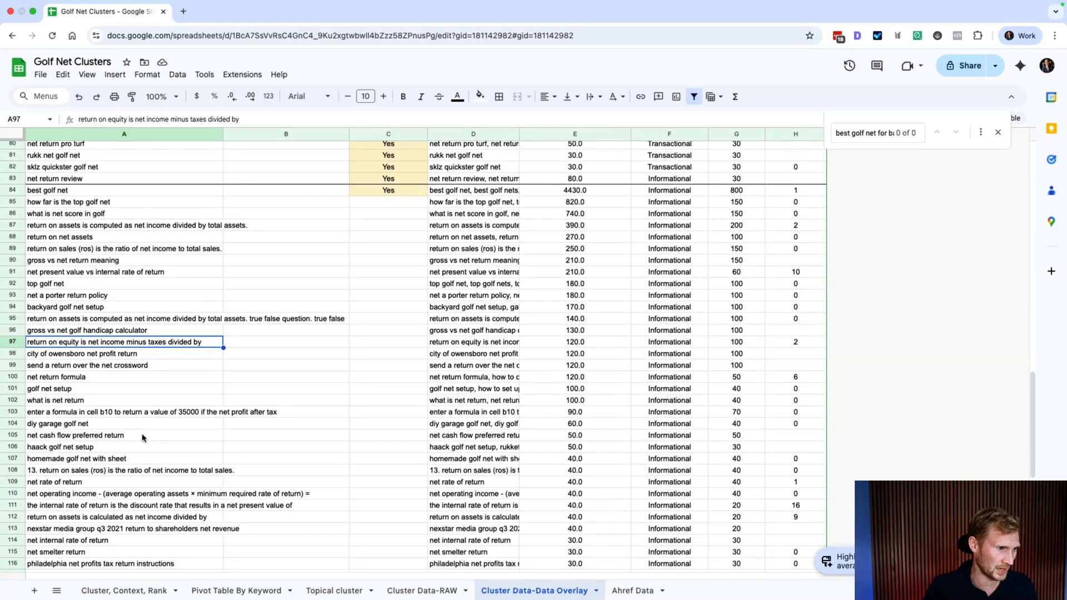
pyautogui.scroll(-2, 153, 422)
pyautogui.scroll(-1, 126, 391)
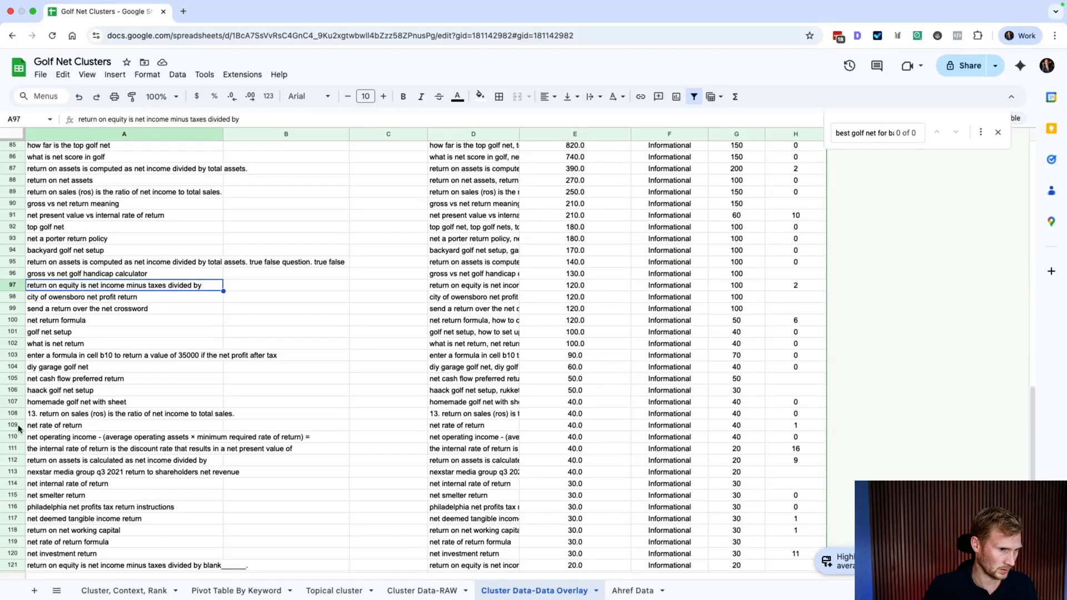
pyautogui.scroll(20, 96, 428)
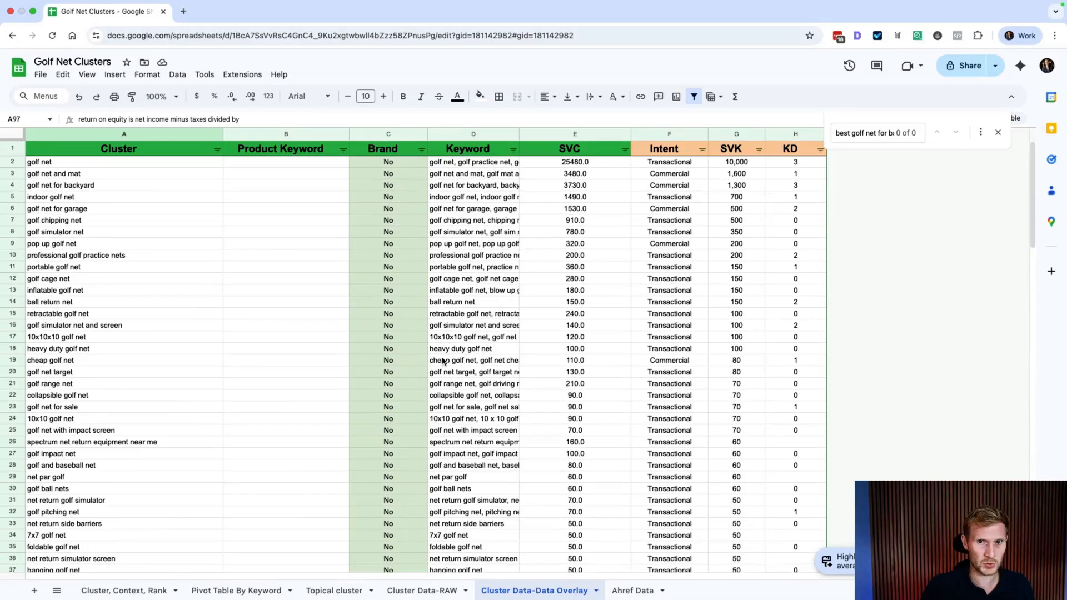
# Step: Close the find bar and narrow the Product Keyword and Cluster columns
pyautogui.click(999, 133)
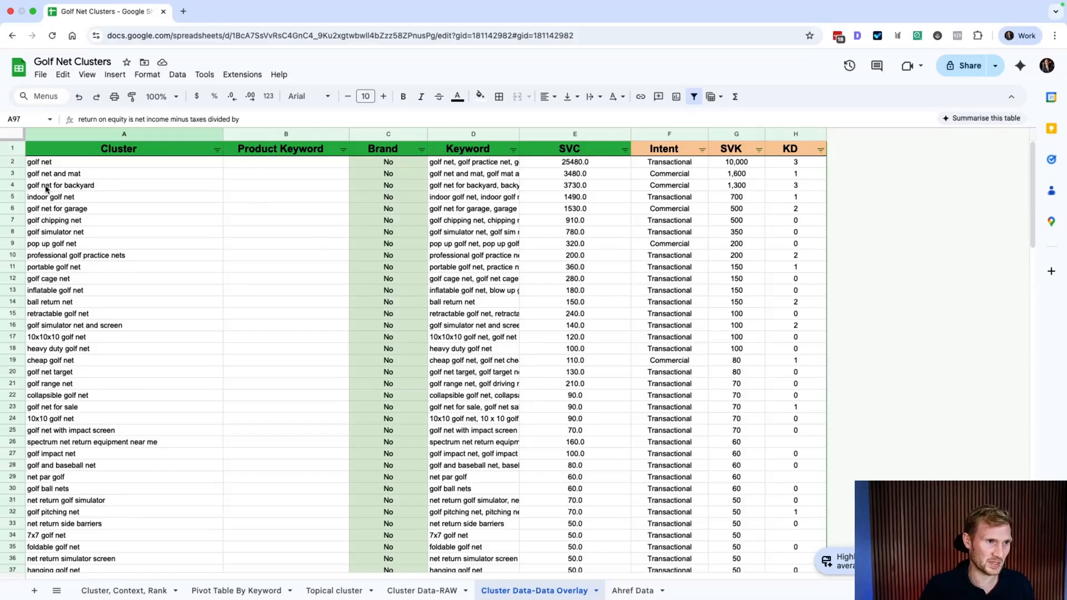
pyautogui.click(365, 133)
pyautogui.moveTo(349, 134); pyautogui.dragTo(317, 134)
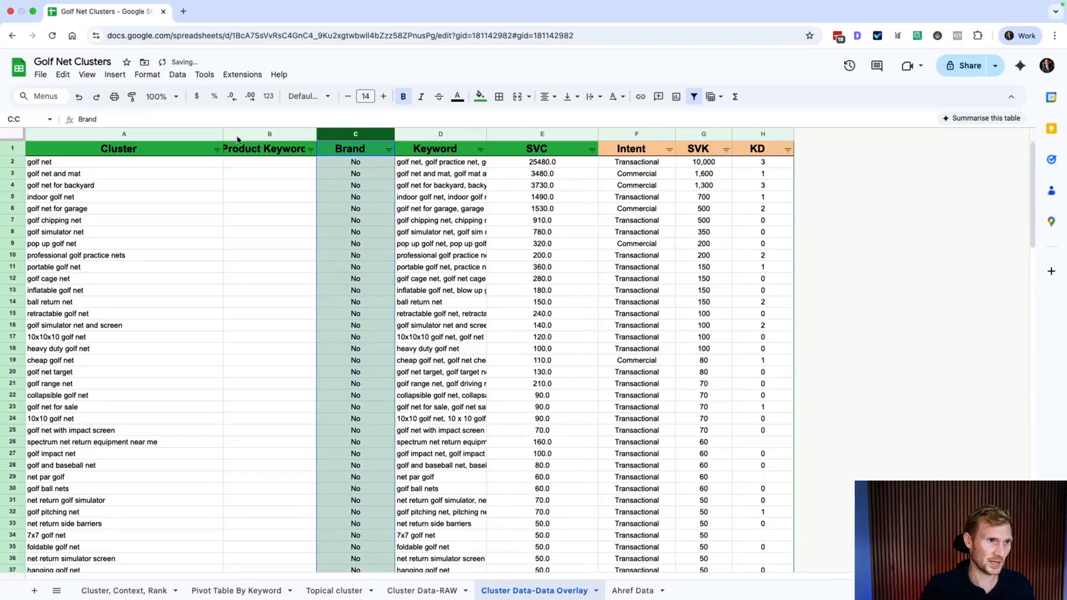
pyautogui.moveTo(224, 134); pyautogui.dragTo(152, 134)
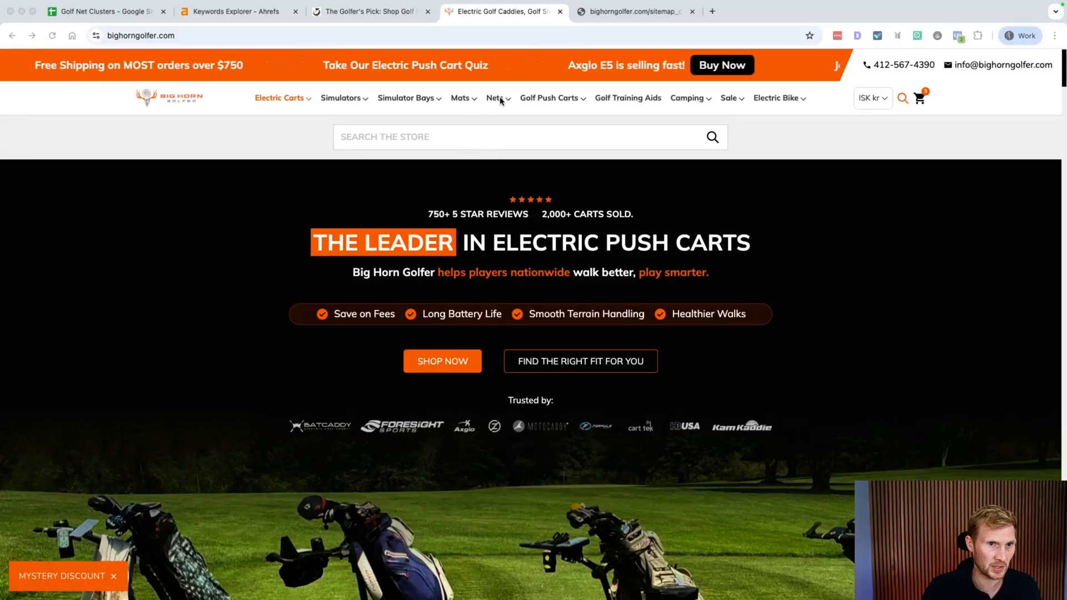
# Step: View Big Horn Golfer's Nets collection and select its golf-nets-indoor-outdoor URL slug
pyautogui.moveTo(495, 100)
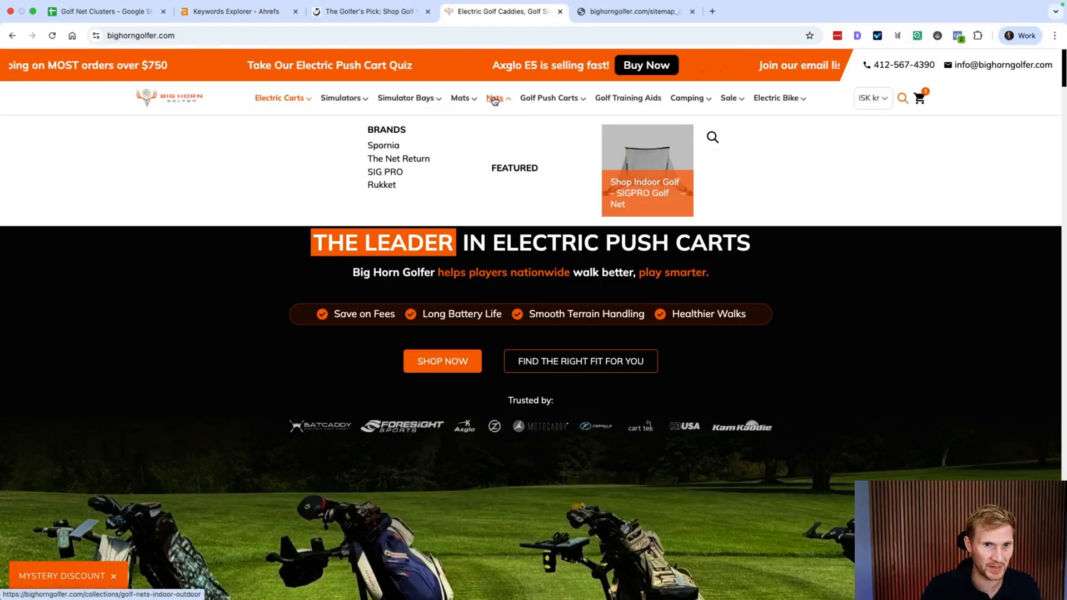
pyautogui.click(495, 100)
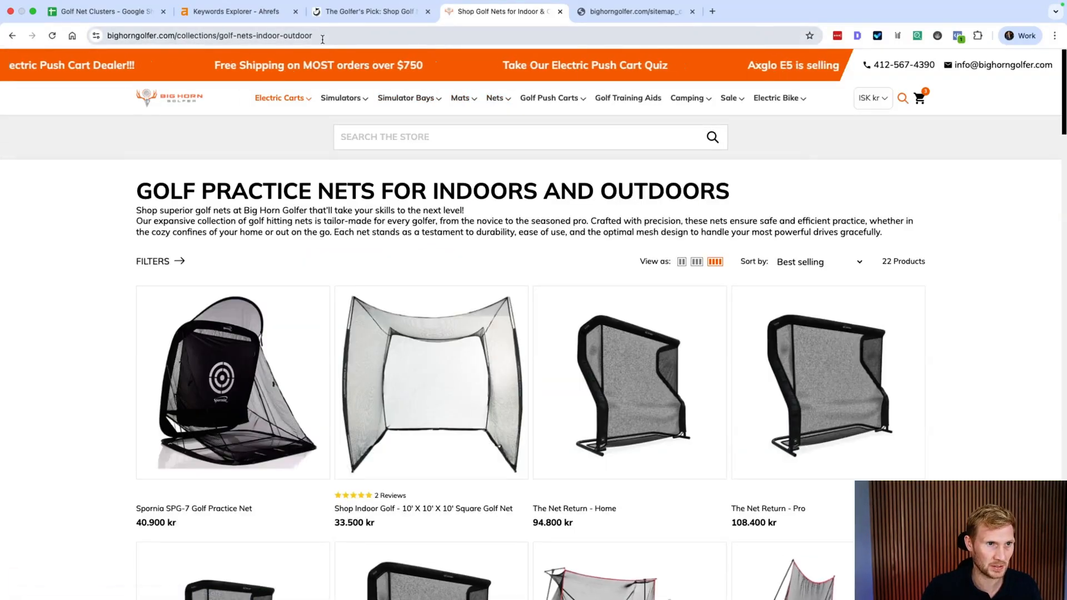
pyautogui.moveTo(314, 36); pyautogui.dragTo(252, 38)
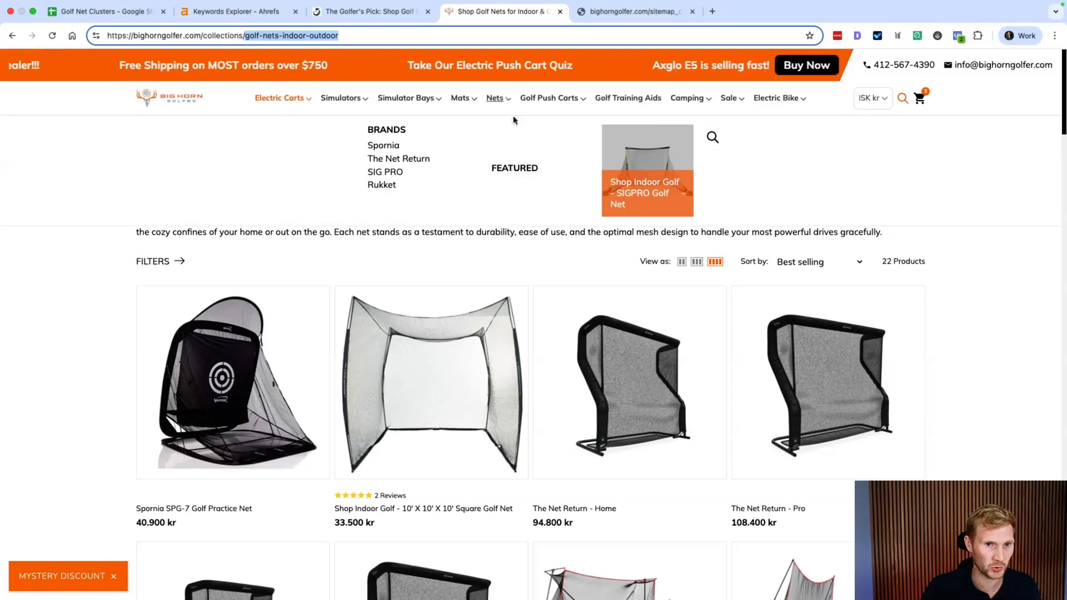
pyautogui.moveTo(528, 113)
pyautogui.moveTo(489, 98)
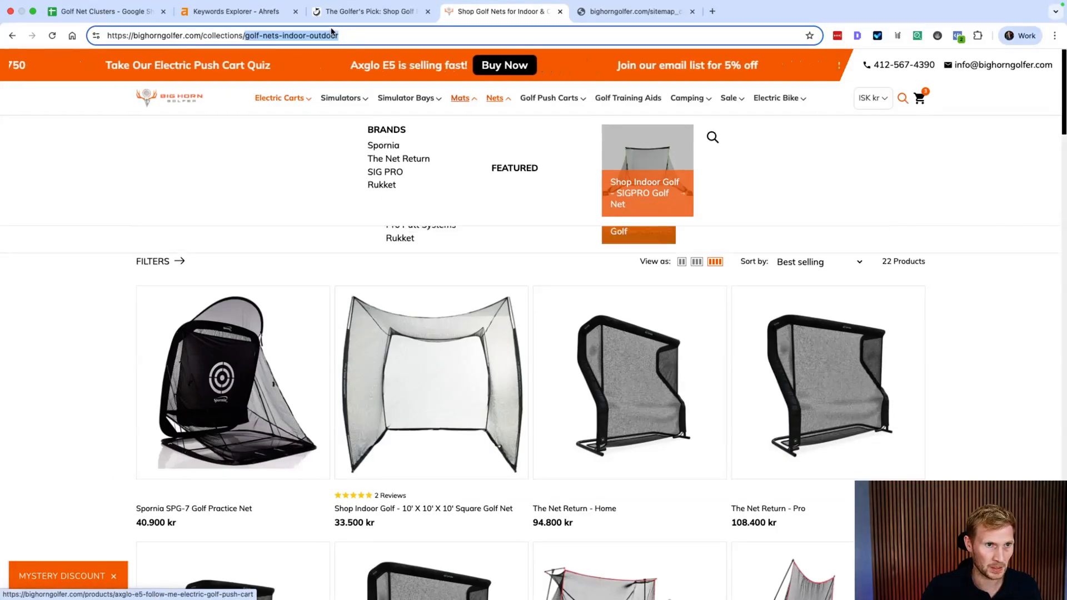
pyautogui.click(92, 10)
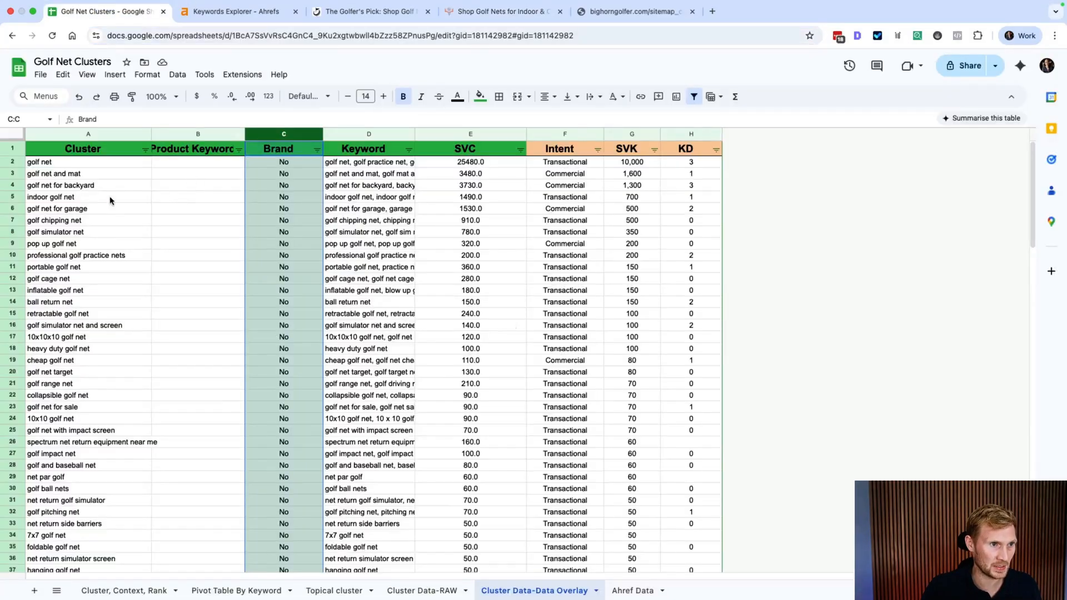
# Step: Review the golf net and golf net and mat clusters, then switch to the Shop Golf Nets tab
pyautogui.click(51, 163)
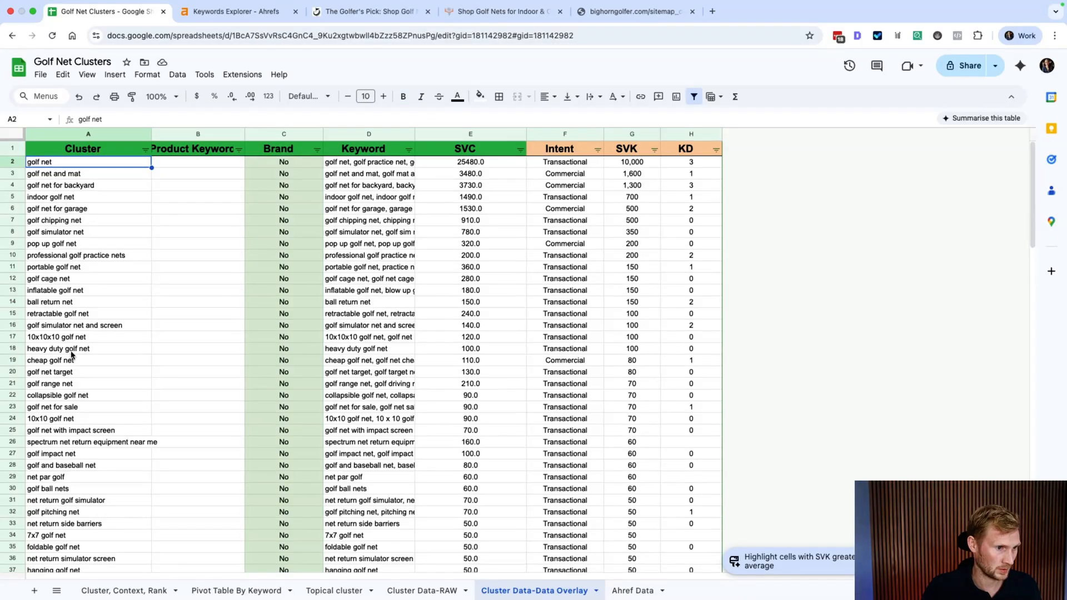
pyautogui.click(52, 175)
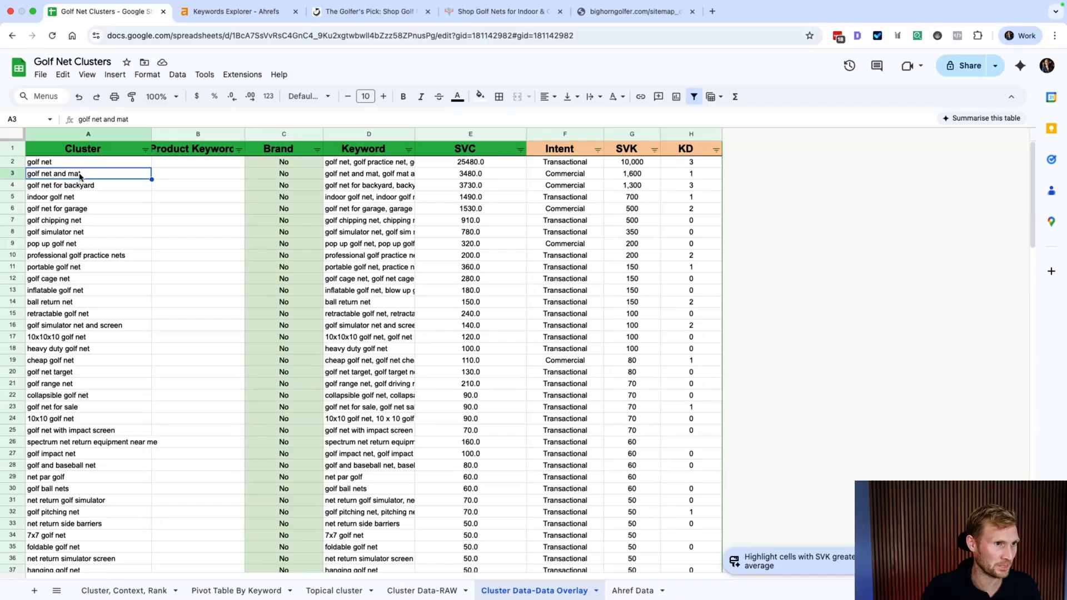
pyautogui.click(489, 11)
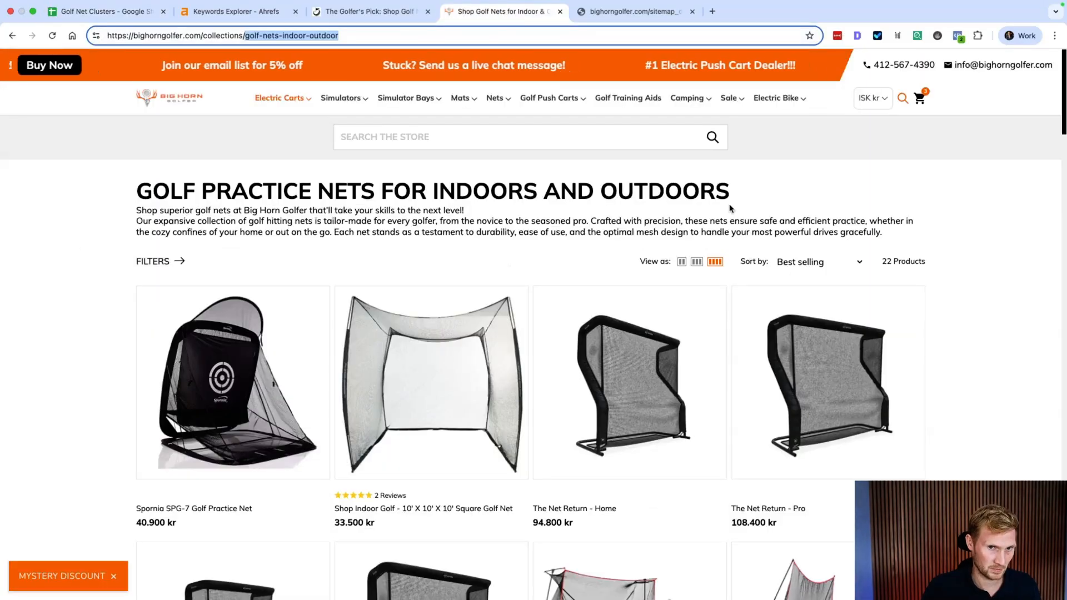
# Step: Select the Golf Practice Nets heading and the page's full URL, then return to the sheet
pyautogui.moveTo(730, 195); pyautogui.dragTo(139, 192)
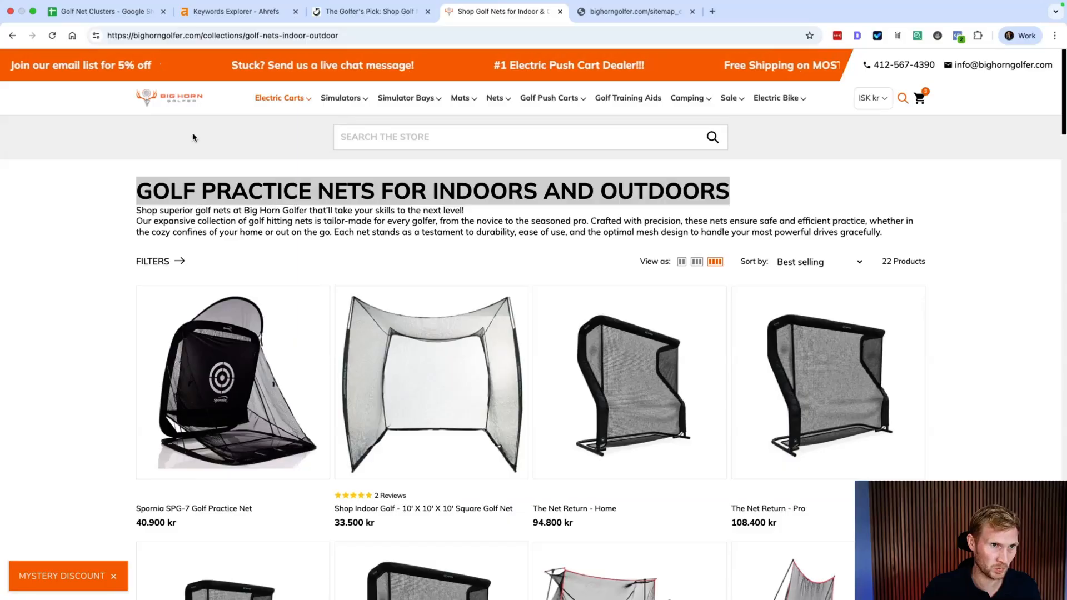
pyautogui.moveTo(340, 35); pyautogui.dragTo(97, 46)
pyautogui.hotkey('ctrl', 'c')
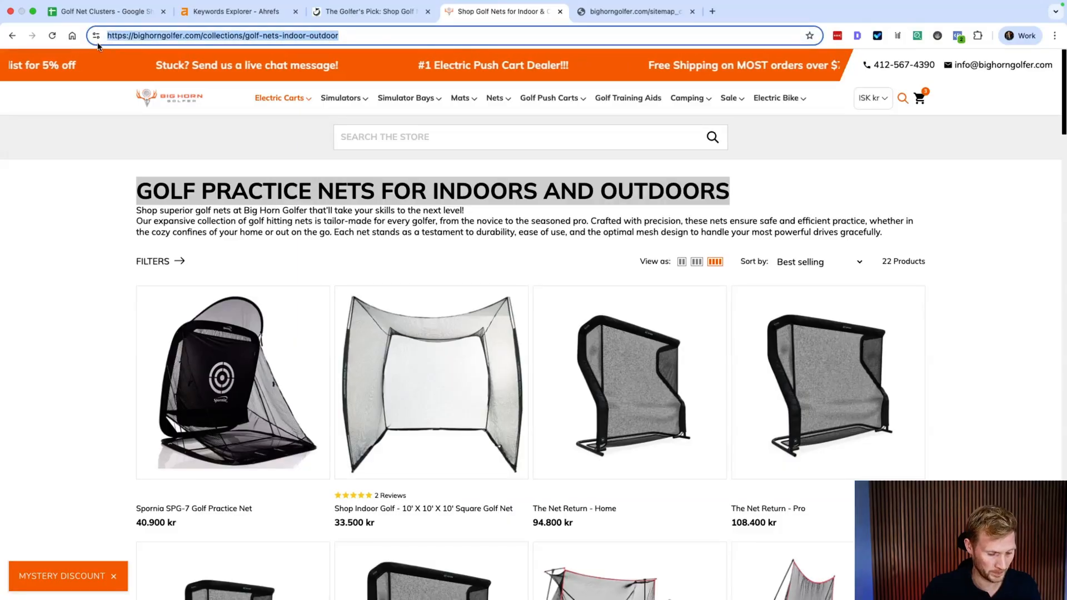
pyautogui.click(100, 11)
# Step: Insert a blank column to the left of Product Keyword
pyautogui.click(205, 164)
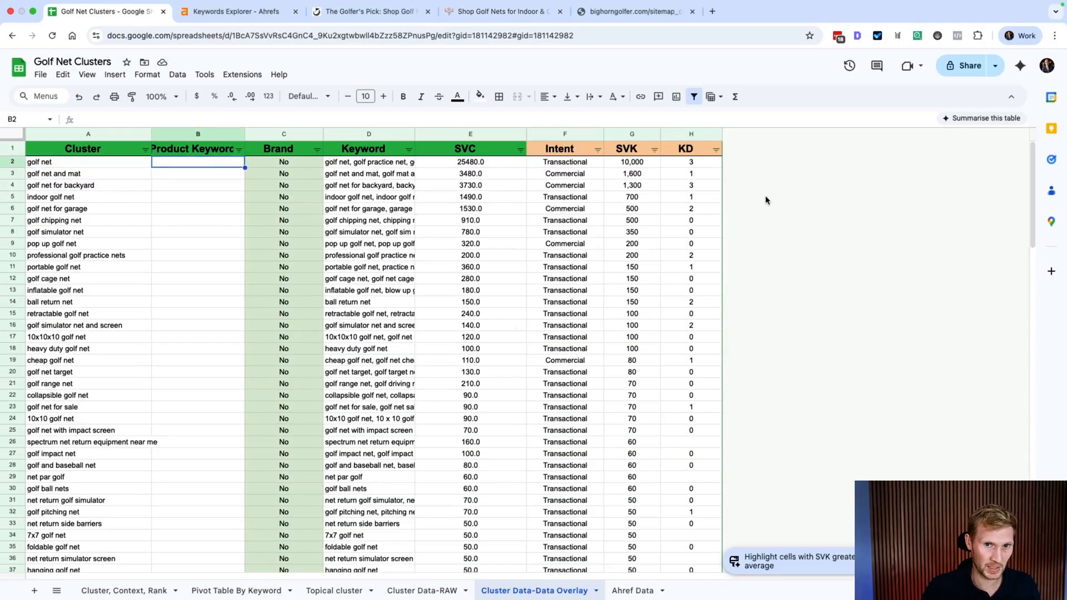
pyautogui.moveTo(245, 136); pyautogui.dragTo(296, 136)
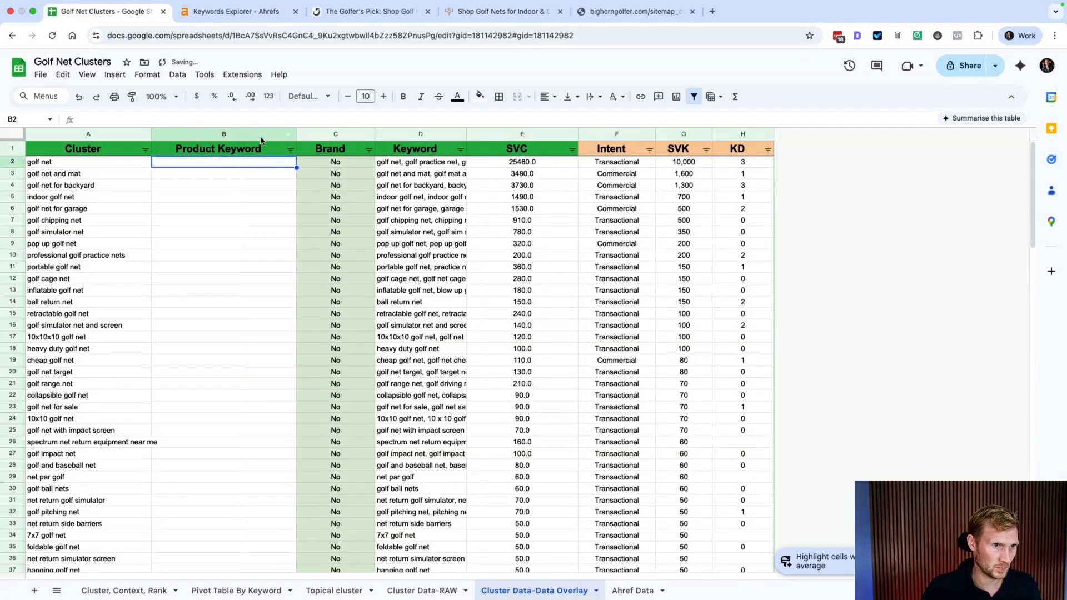
pyautogui.click(256, 135)
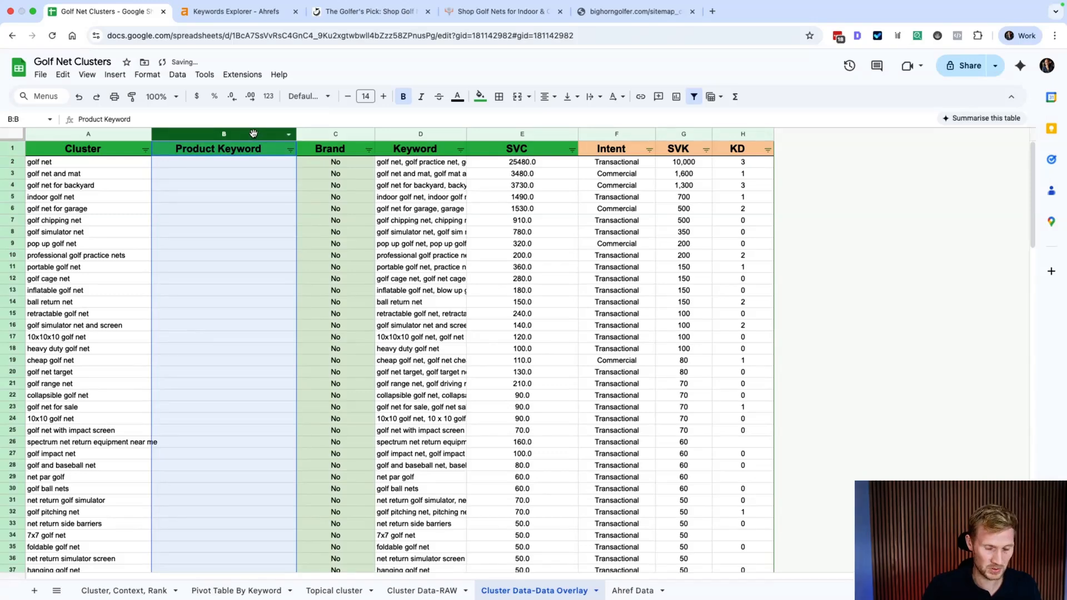
pyautogui.rightClick(253, 134)
pyautogui.click(351, 226)
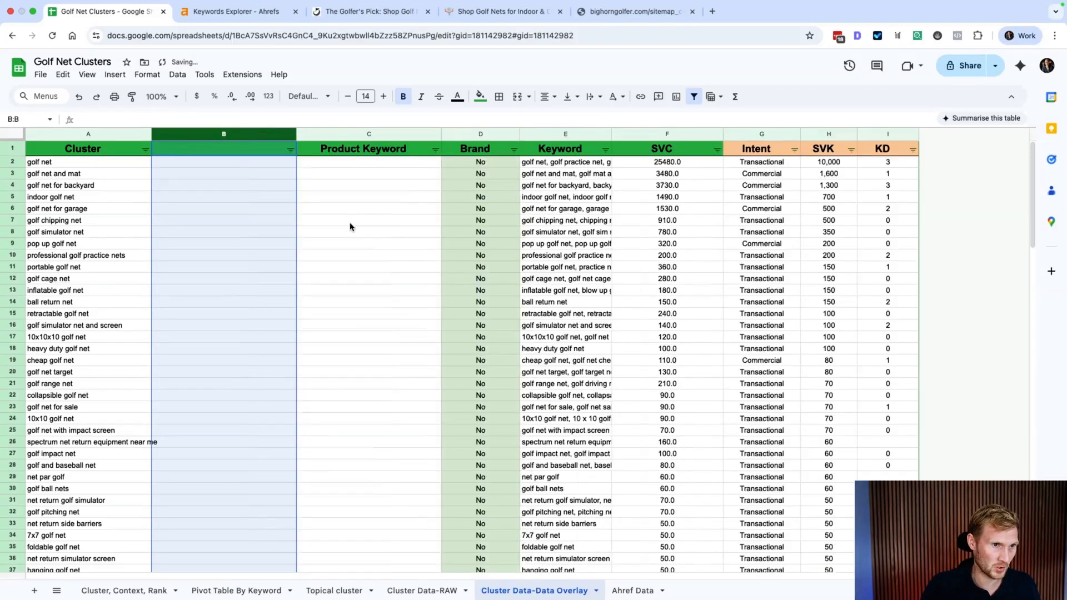
# Step: Paste the golf nets collection URL into B2, widen column B, and title it 'Page'
pyautogui.click(247, 165)
pyautogui.hotkey('ctrl', 'v')
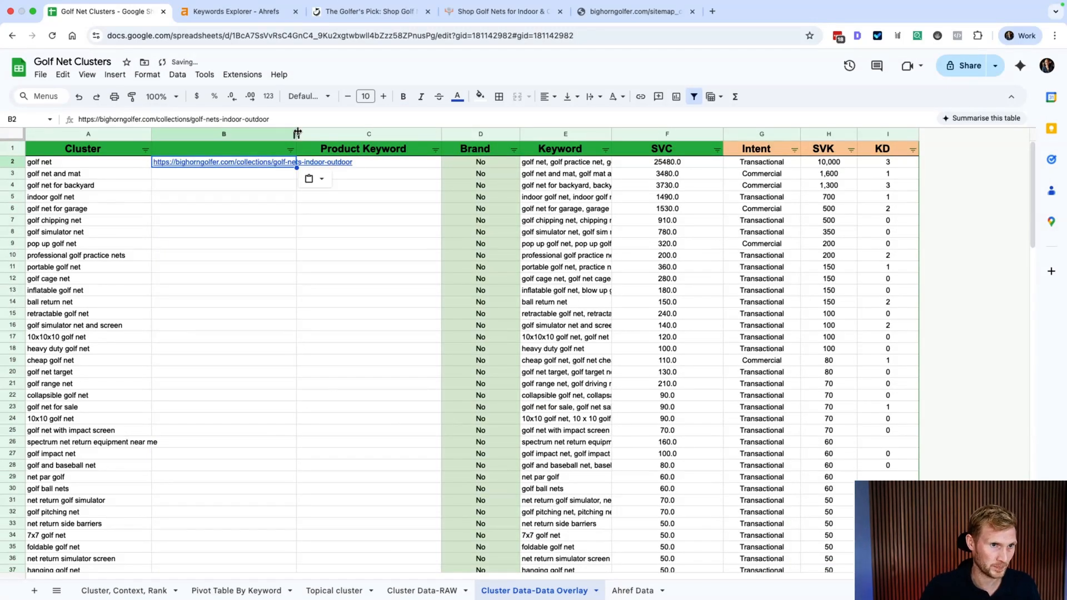
pyautogui.moveTo(296, 135); pyautogui.dragTo(366, 134)
pyautogui.click(259, 143)
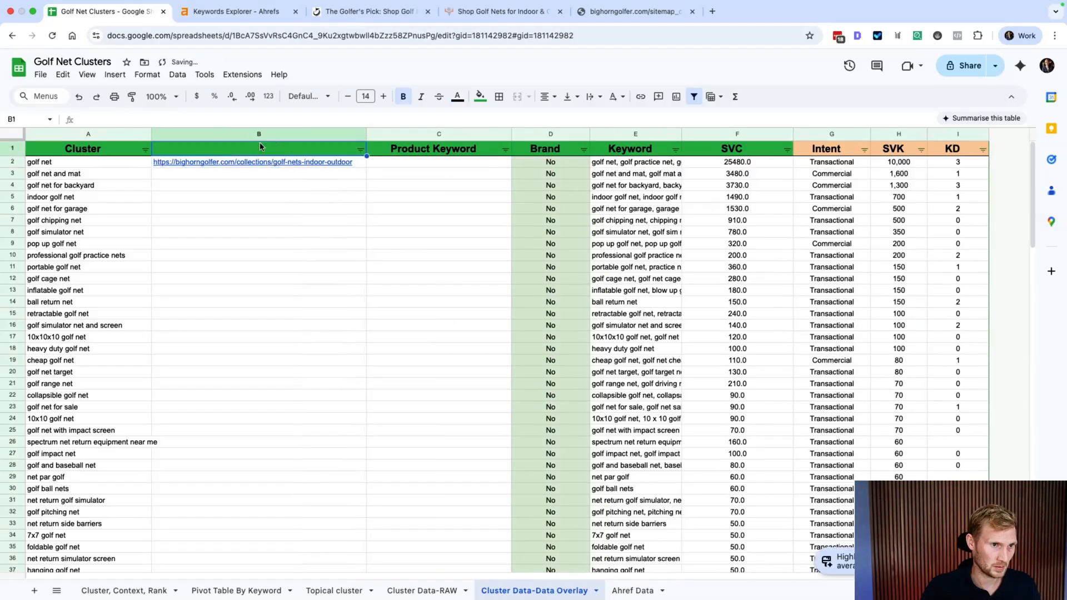
pyautogui.write('Page')
pyautogui.press('Return')
pyautogui.press('Down')
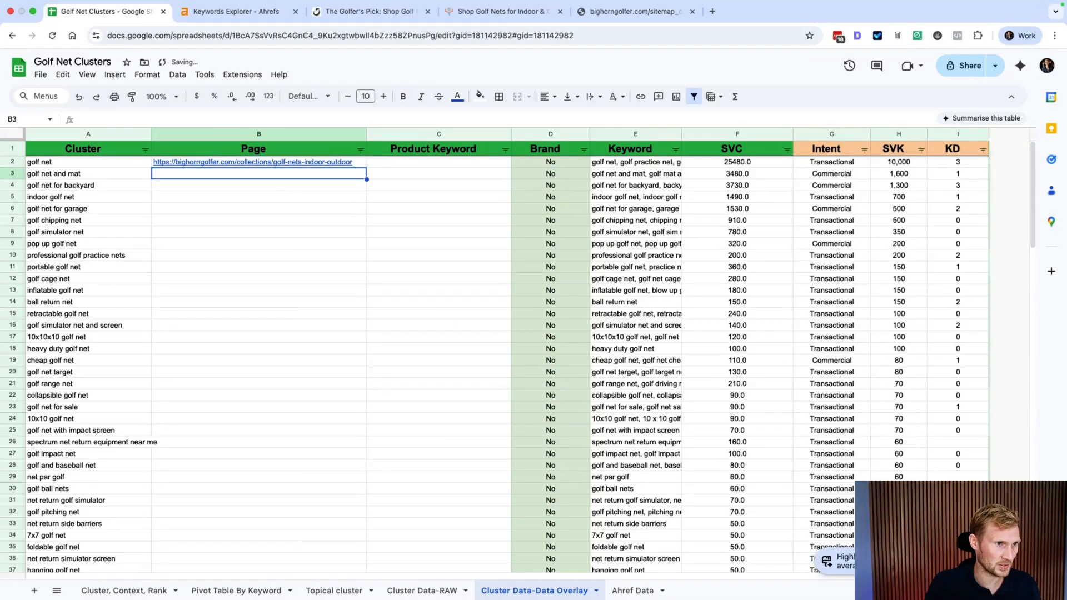
pyautogui.click(634, 12)
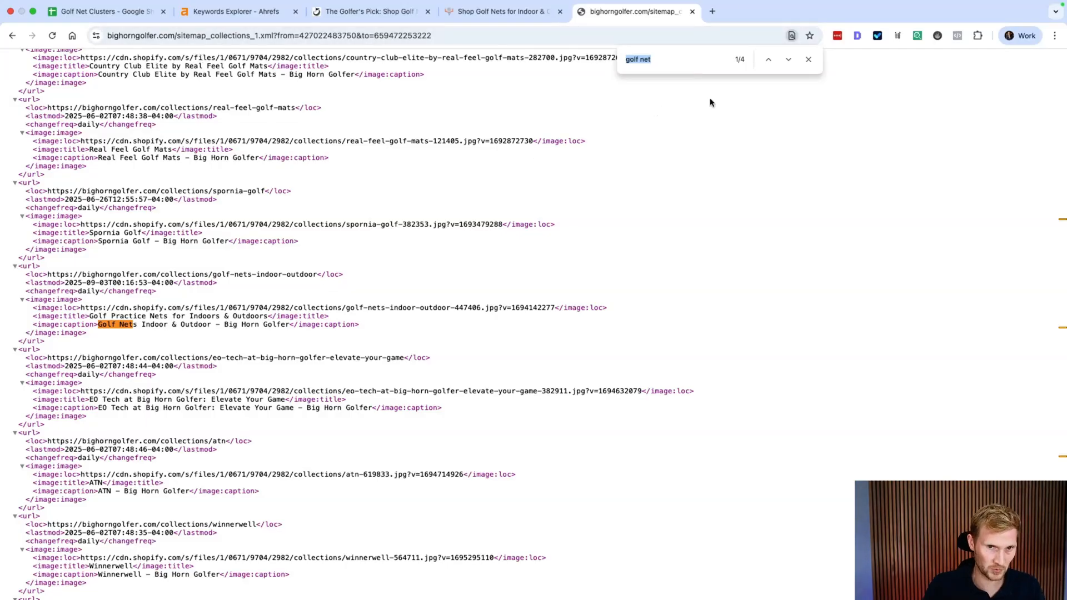
pyautogui.press('Return')
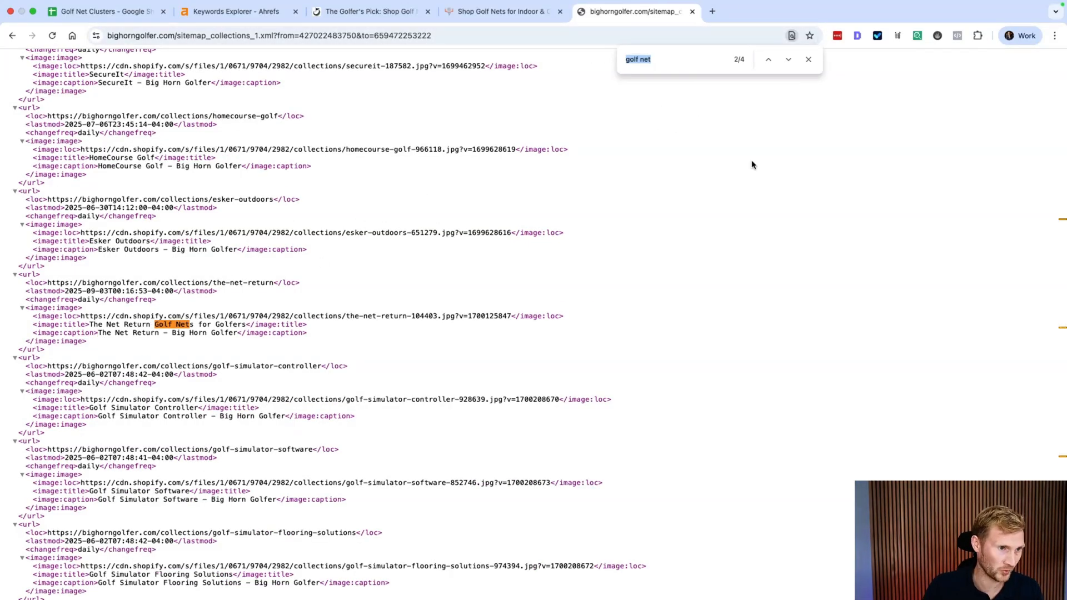
pyautogui.press('Return')
pyautogui.press('Return')
pyautogui.press('Return')
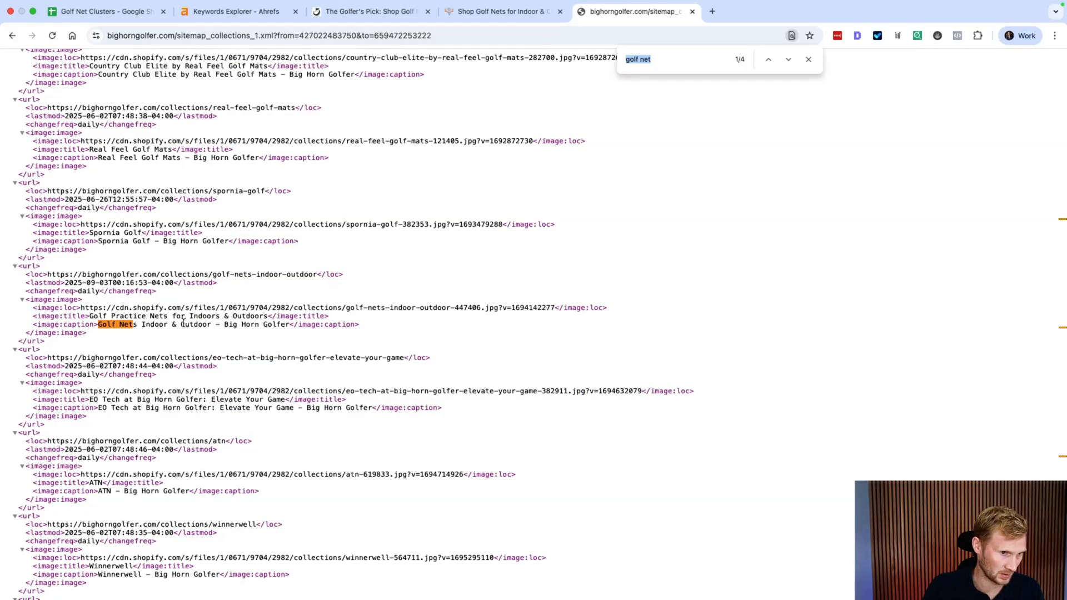
pyautogui.press('Return')
pyautogui.press('Return')
pyautogui.press('Return')
pyautogui.press('Return')
pyautogui.press('Return')
pyautogui.press('Return')
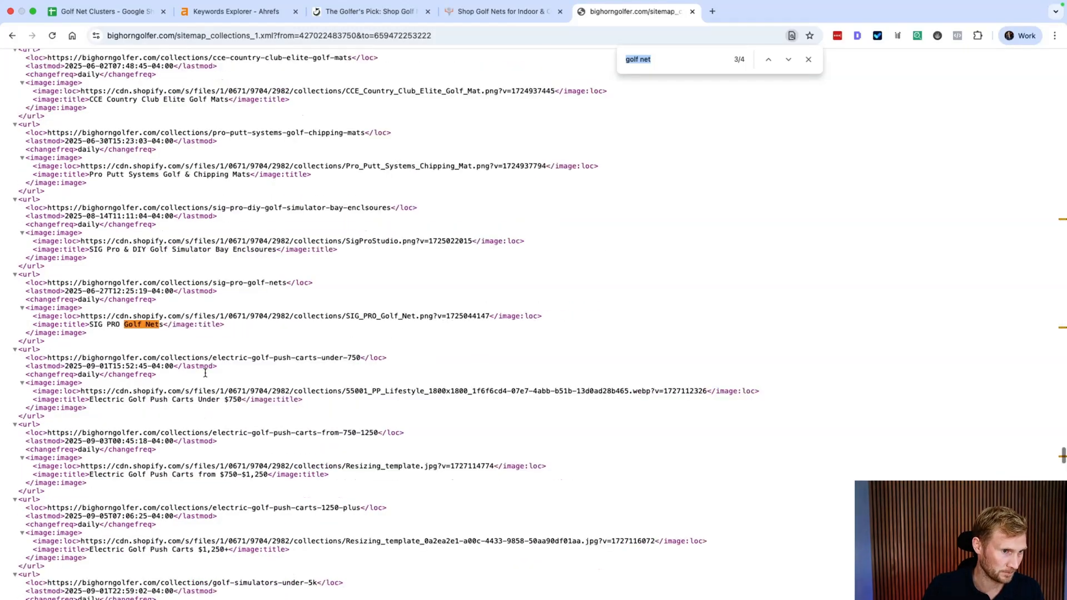
pyautogui.click(100, 11)
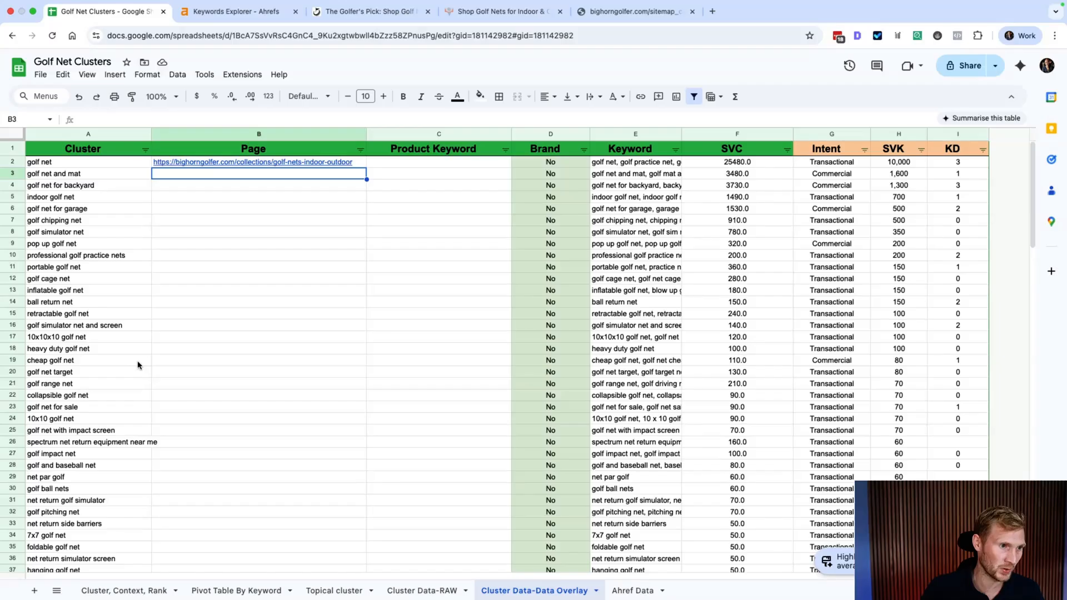
# Step: Review the golf net clusters in A2 and A3 and the Page column, then return to the Big Horn Golfer golf nets collection
pyautogui.click(108, 165)
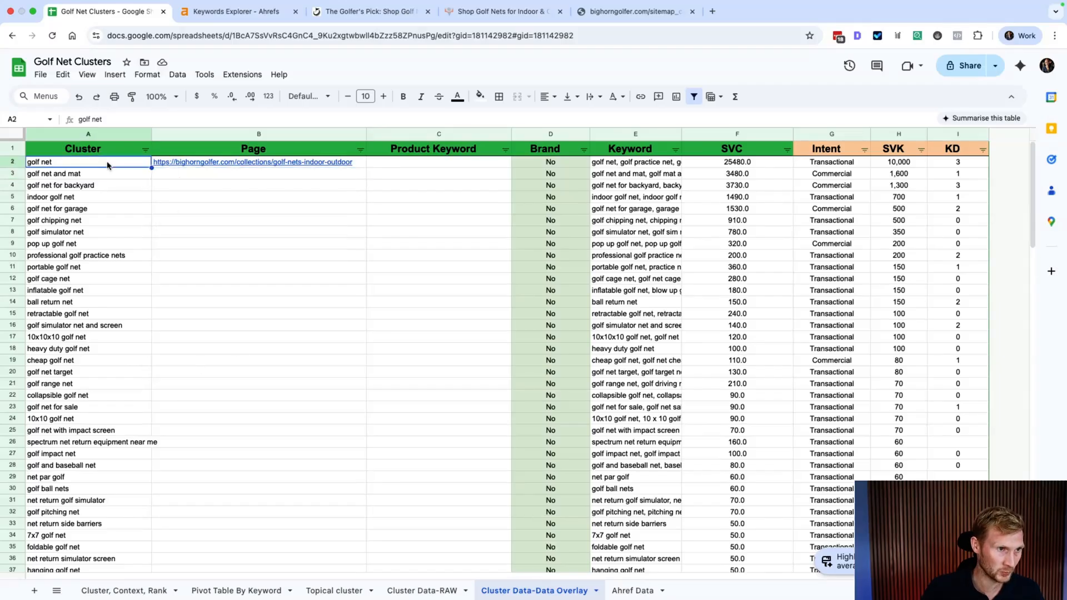
pyautogui.click(322, 135)
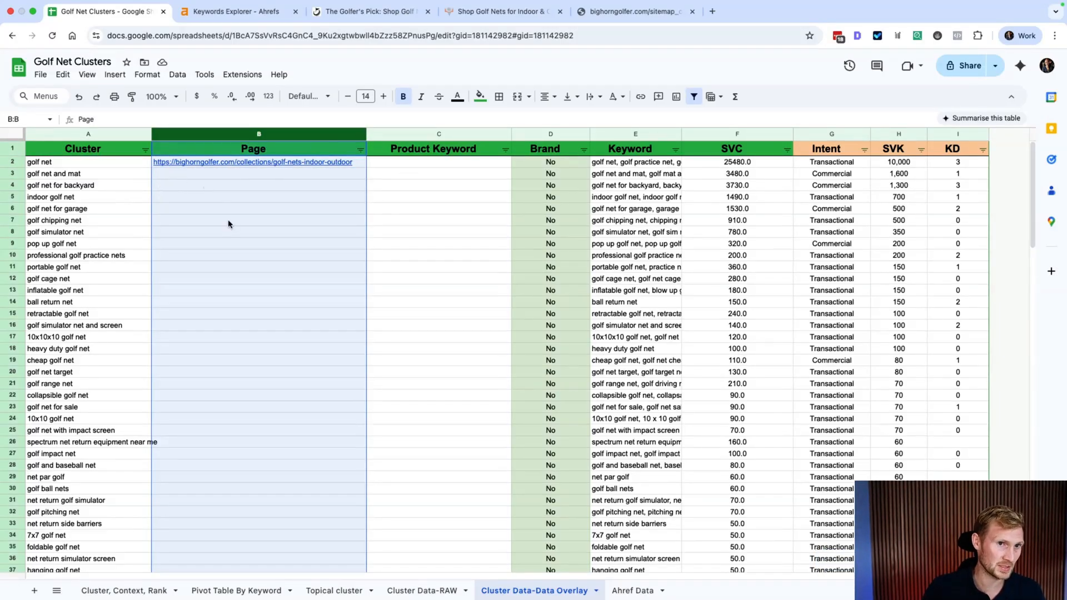
pyautogui.click(65, 175)
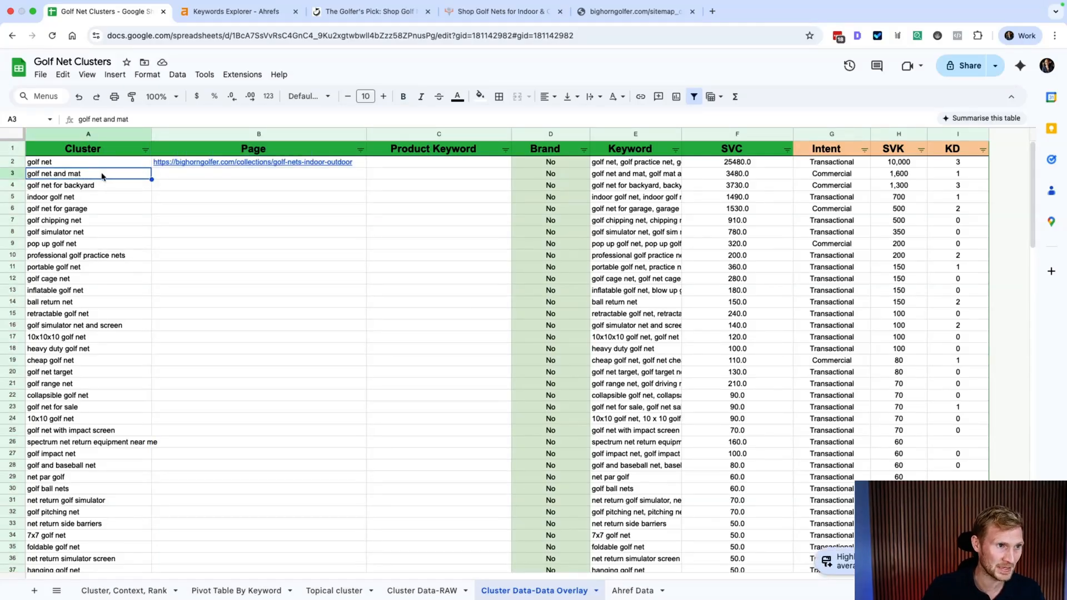
pyautogui.click(500, 11)
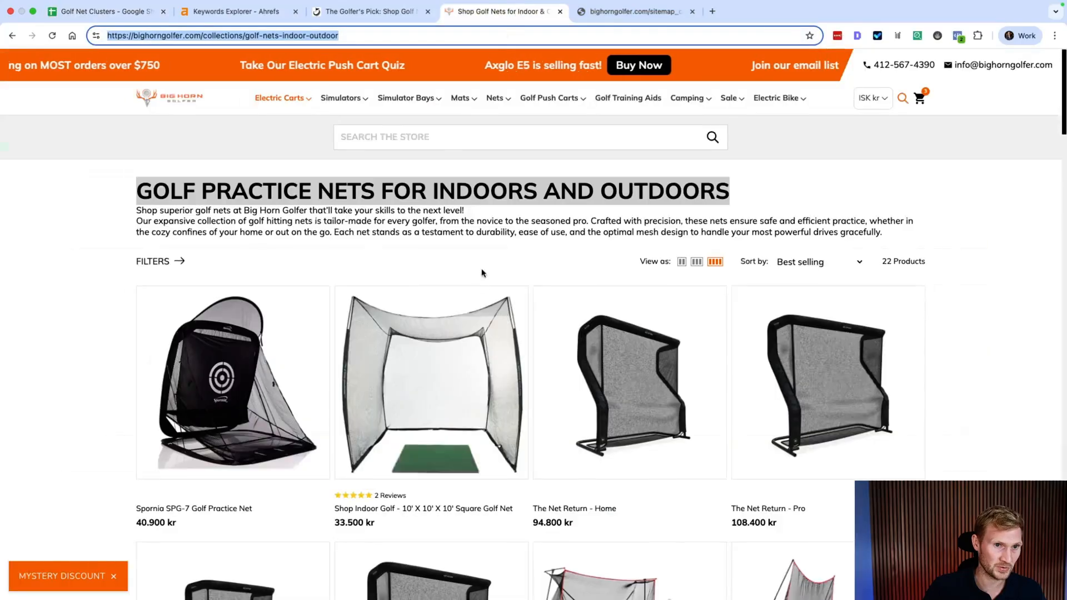
# Step: Scroll down through the product rows of the Golf Practice Nets for Indoors and Outdoors collection
pyautogui.scroll(-10, 573, 378)
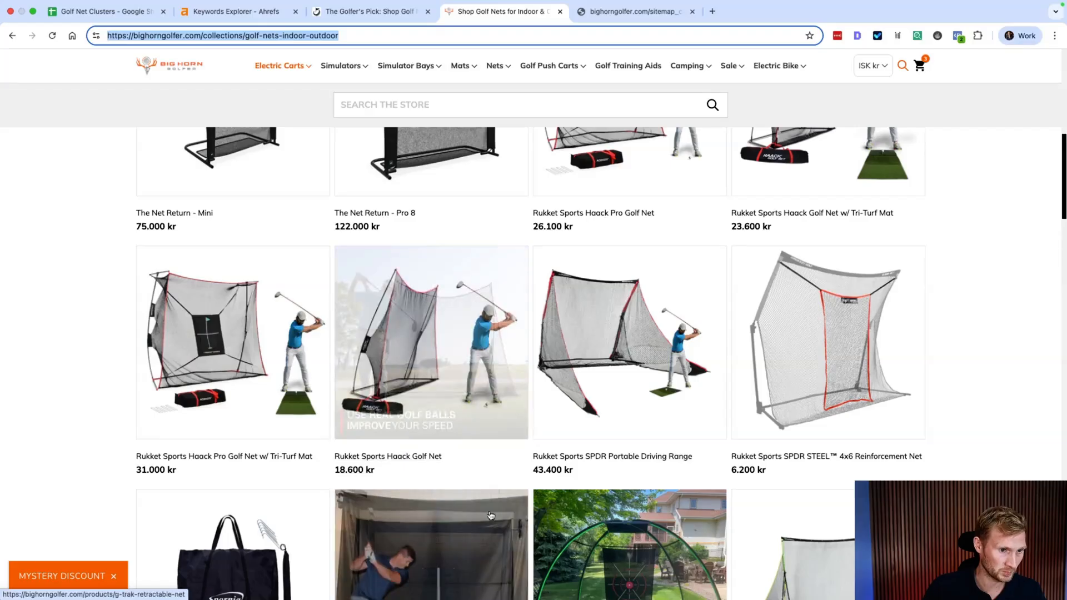
pyautogui.scroll(-5, 500, 515)
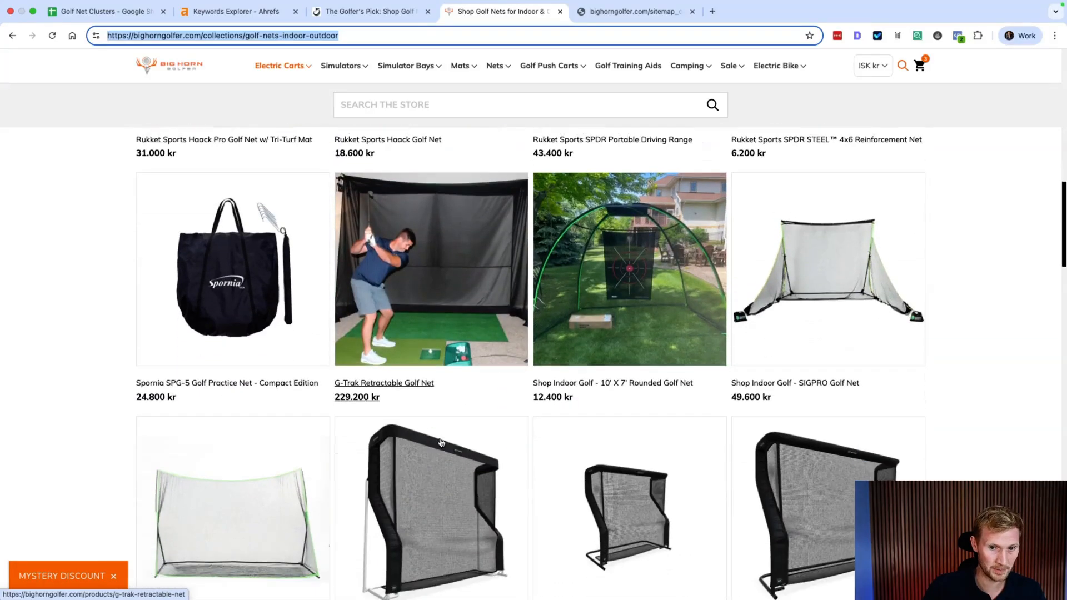
pyautogui.scroll(-5, 428, 421)
# Step: Back in the spreadsheet, title column C 'Has Product'
pyautogui.click(100, 11)
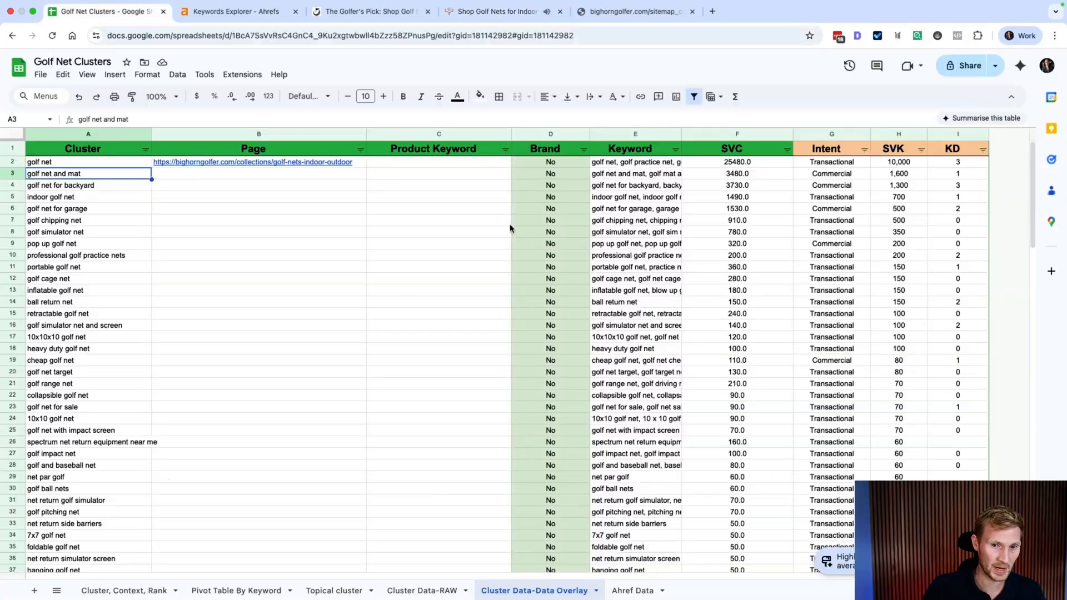
pyautogui.click(176, 175)
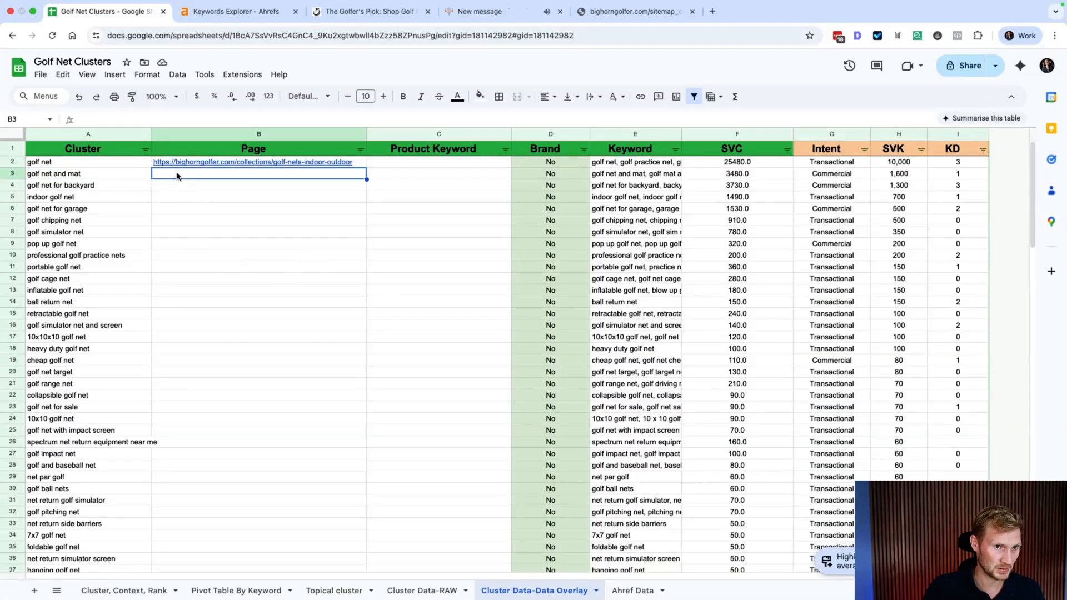
pyautogui.press('Right')
pyautogui.press('Up')
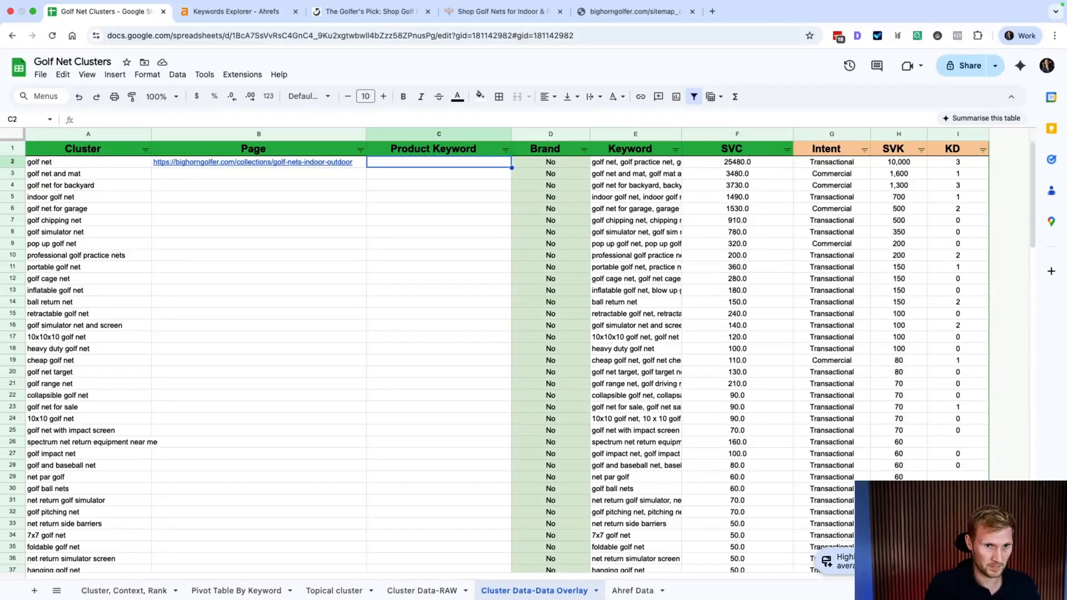
pyautogui.press('Up')
pyautogui.write('Has Product')
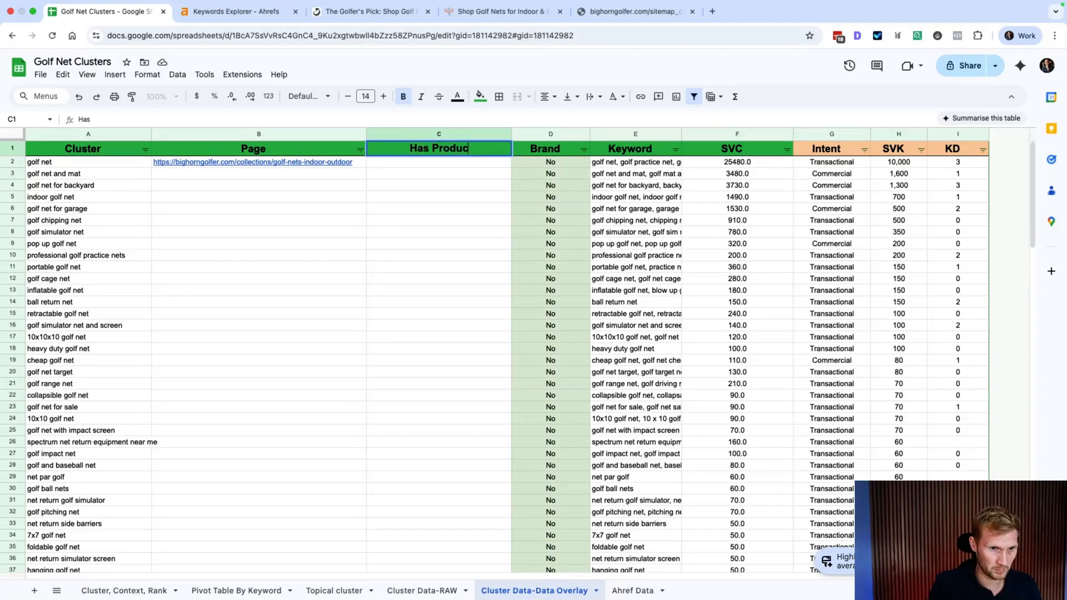
pyautogui.press('Return')
# Step: Enter 'Yes' in C2 and C3 for golf net and golf net and mat
pyautogui.write('Yes')
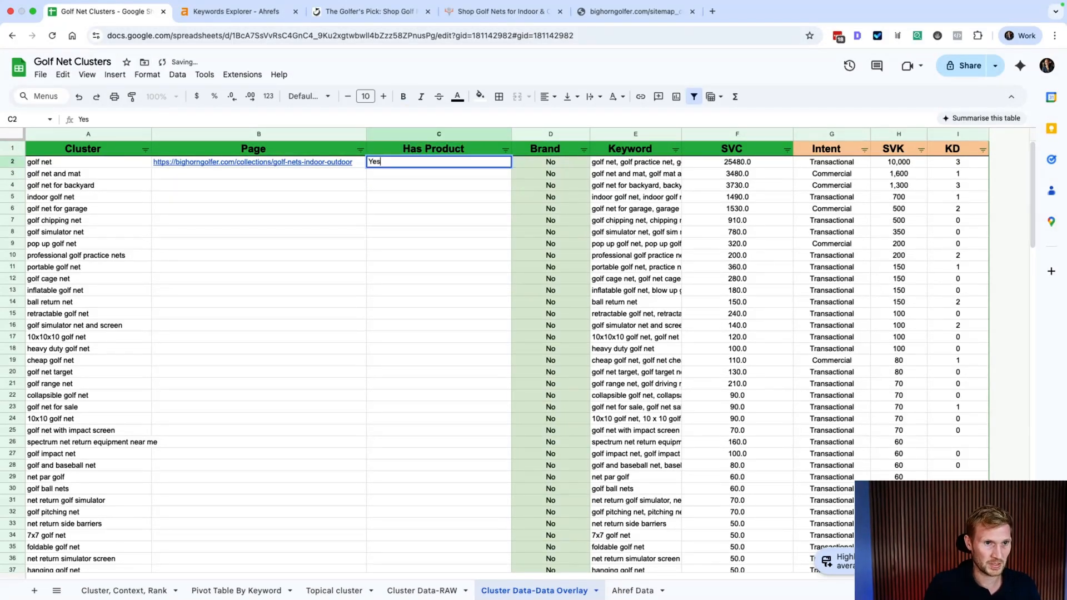
pyautogui.press('Return')
pyautogui.write('Yes')
pyautogui.press('Return')
pyautogui.press('Up')
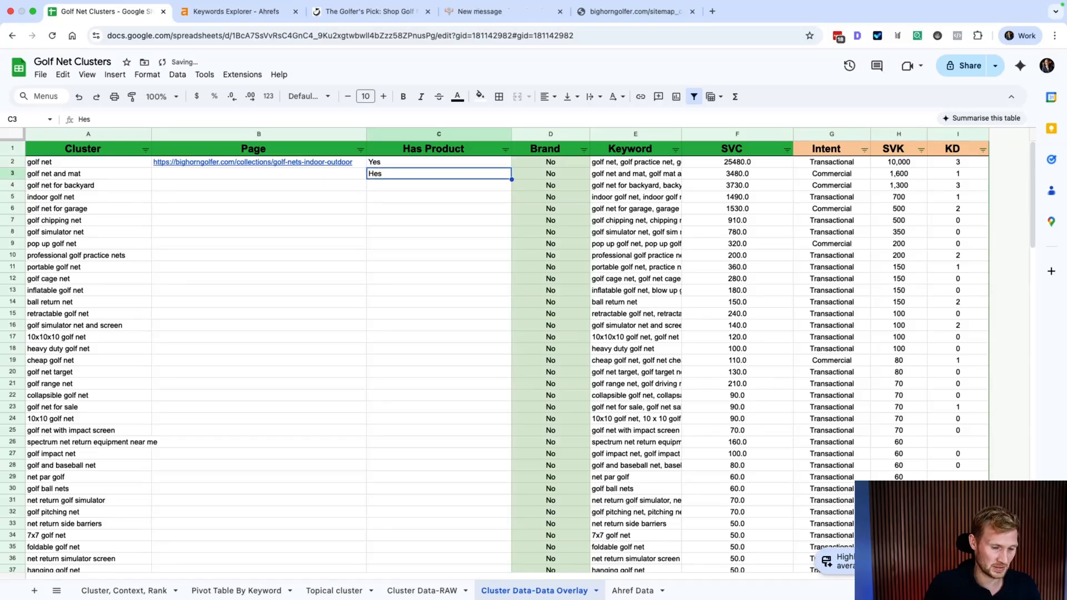
pyautogui.write('Yes')
pyautogui.press('Return')
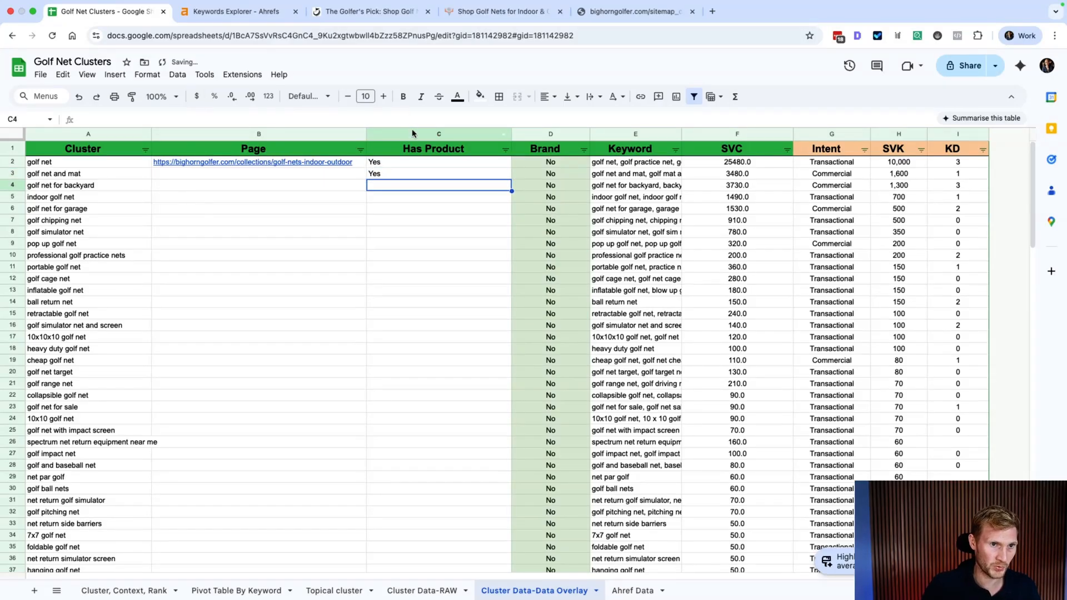
# Step: Centre-align the Has Product column and narrow the Has Product and Brand columns
pyautogui.click(412, 133)
pyautogui.click(546, 96)
pyautogui.click(562, 119)
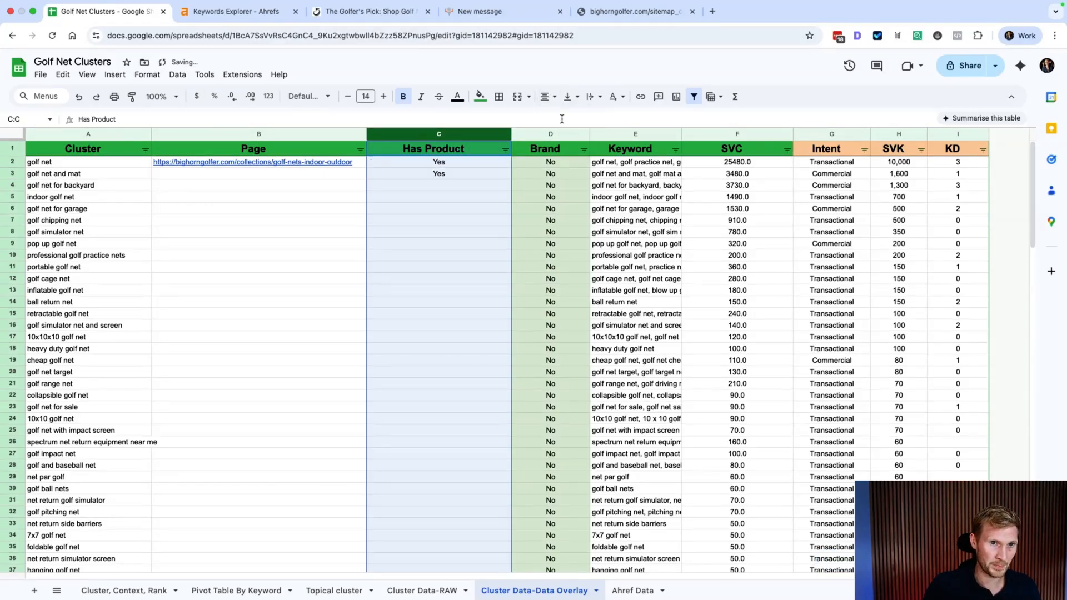
pyautogui.click(469, 220)
pyautogui.moveTo(507, 146); pyautogui.dragTo(457, 134)
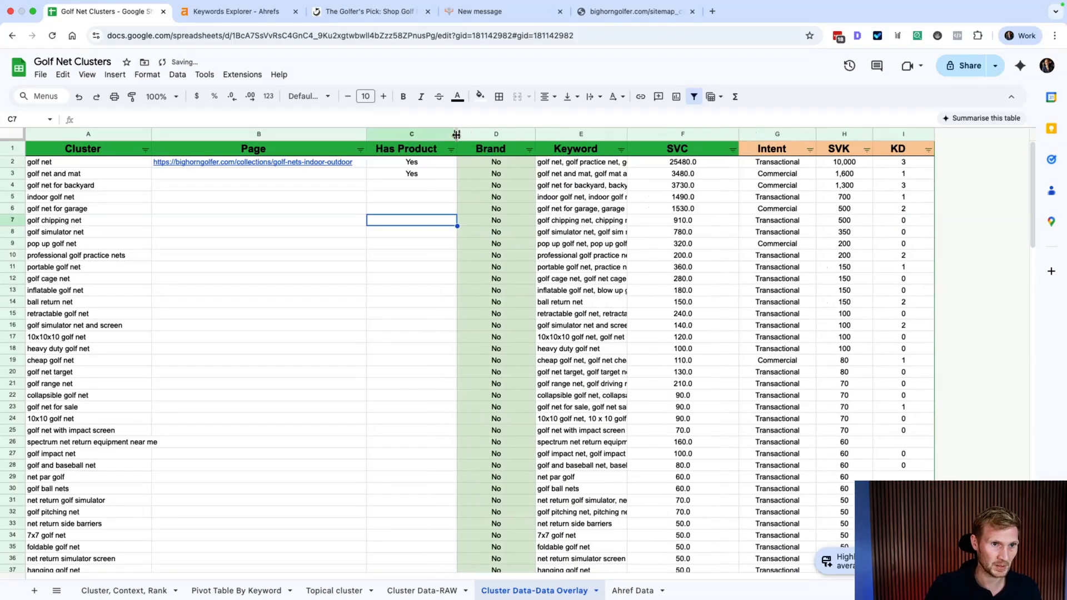
pyautogui.click(532, 134)
pyautogui.moveTo(535, 134); pyautogui.dragTo(515, 134)
# Step: Copy 'Yes' into C4 through C7 for the next four clusters, including golf net for backyard and indoor golf net
pyautogui.click(114, 183)
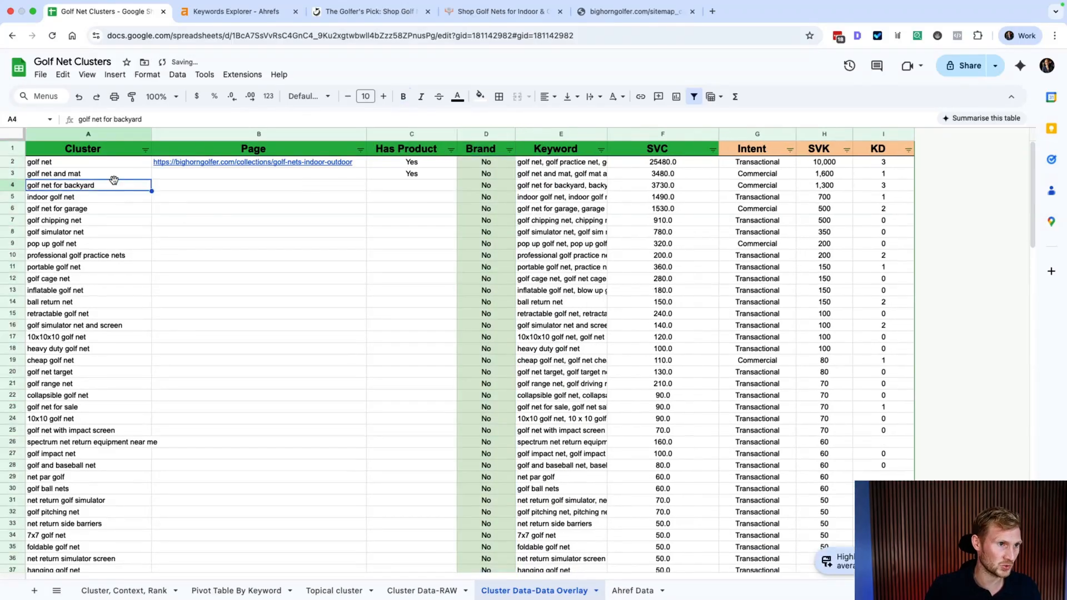
pyautogui.click(85, 199)
pyautogui.press('Right')
pyautogui.press('Right')
pyautogui.press('Up')
pyautogui.press('Up')
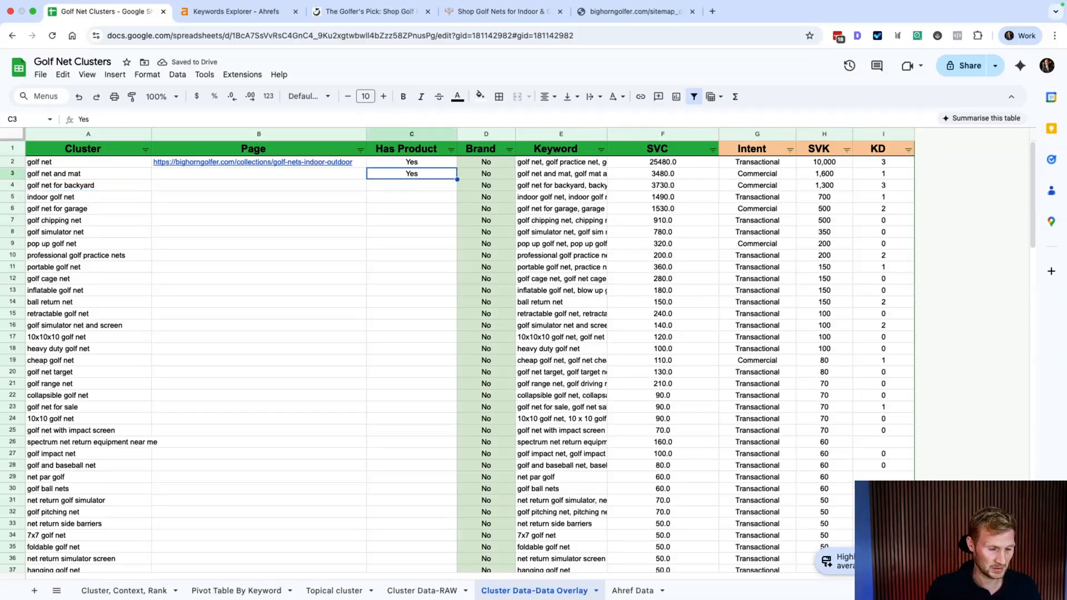
pyautogui.press('super+c')
pyautogui.press('Down')
pyautogui.press('super+v')
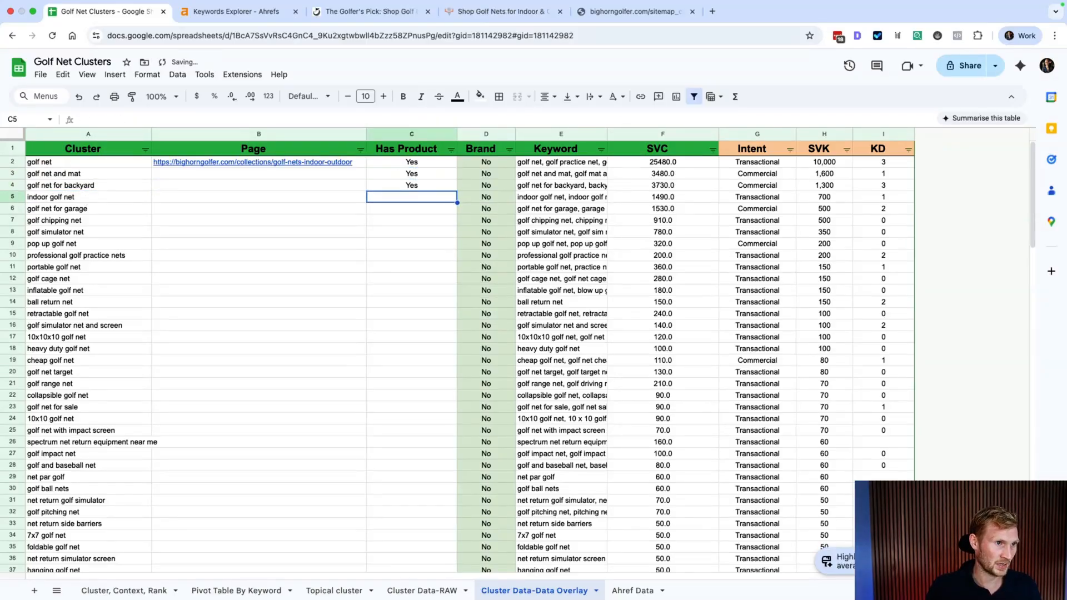
pyautogui.press('Down')
pyautogui.press('super+v')
pyautogui.press('Down')
pyautogui.press('super+v')
pyautogui.press('Down')
pyautogui.press('super+v')
pyautogui.press('Down')
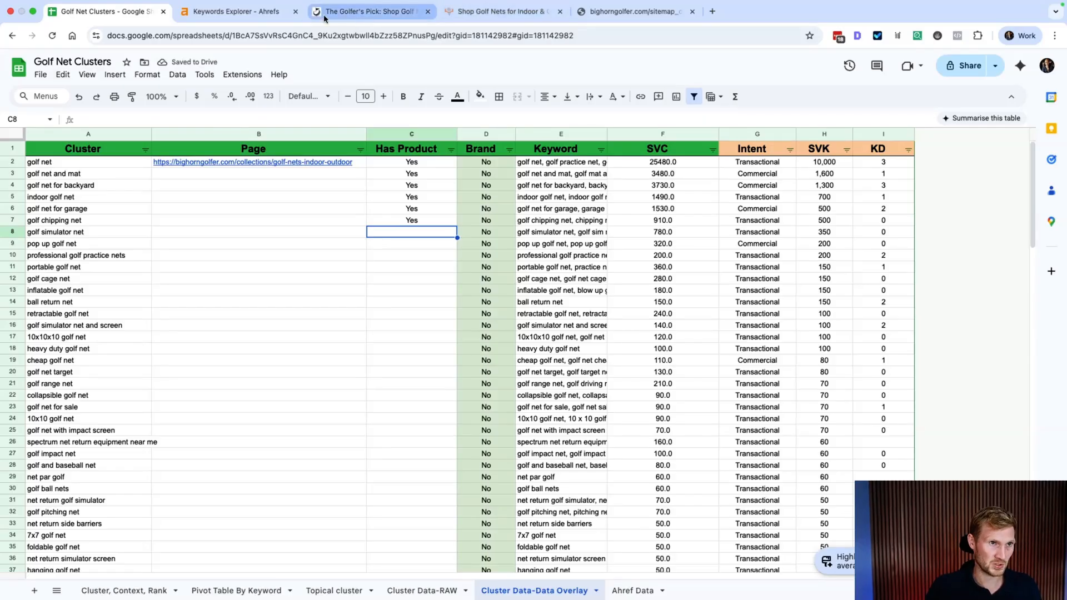
# Step: Find 'simula' on the nets page and open the Best Selling Golf Simulator Bays collection, reviewing its 2 products
pyautogui.click(500, 11)
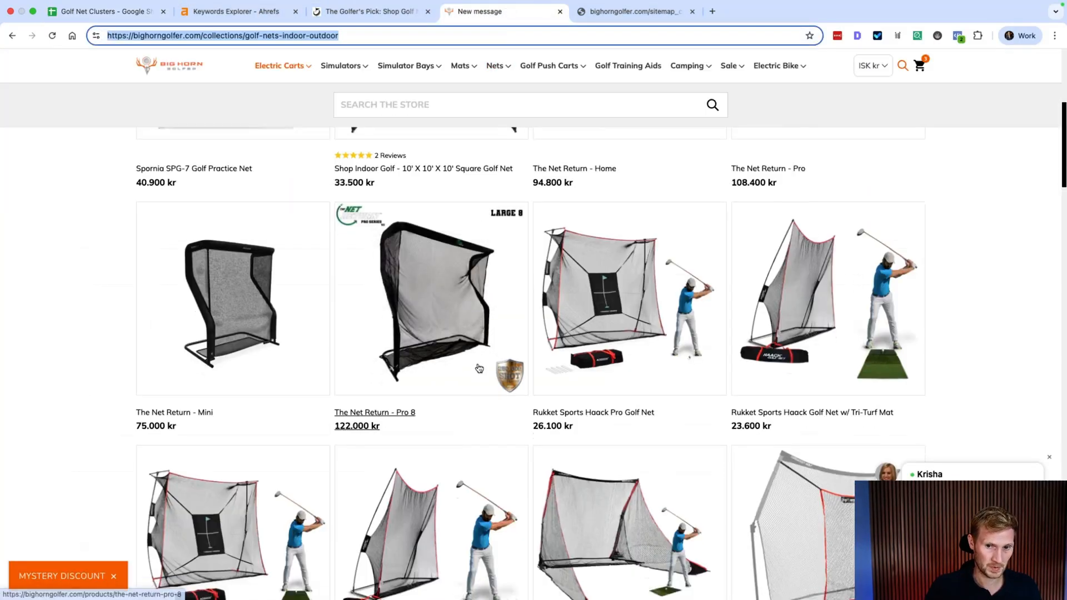
pyautogui.scroll(5, 479, 368)
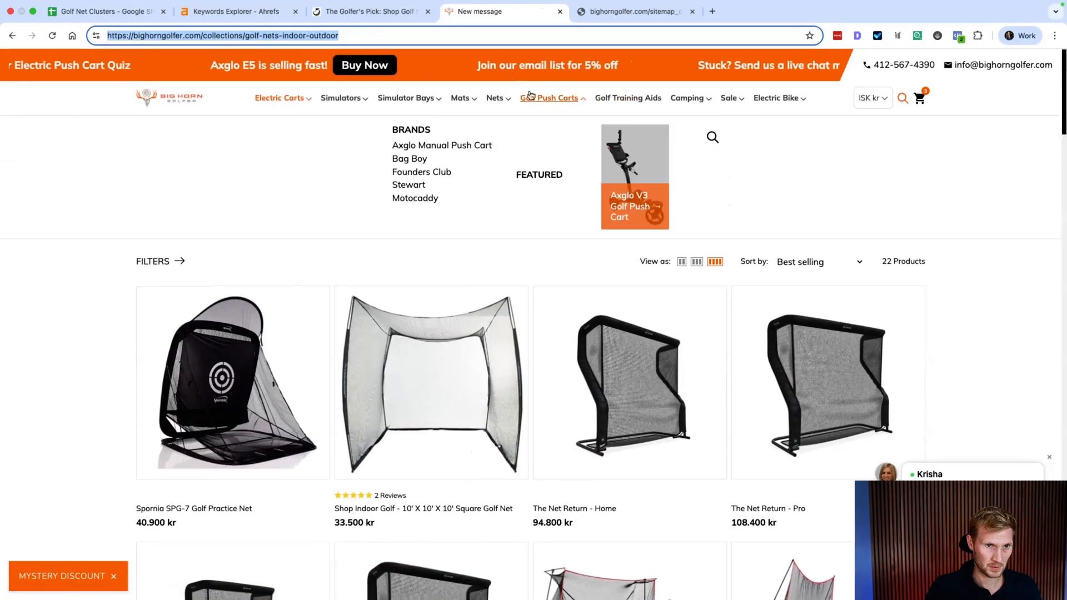
pyautogui.moveTo(341, 98)
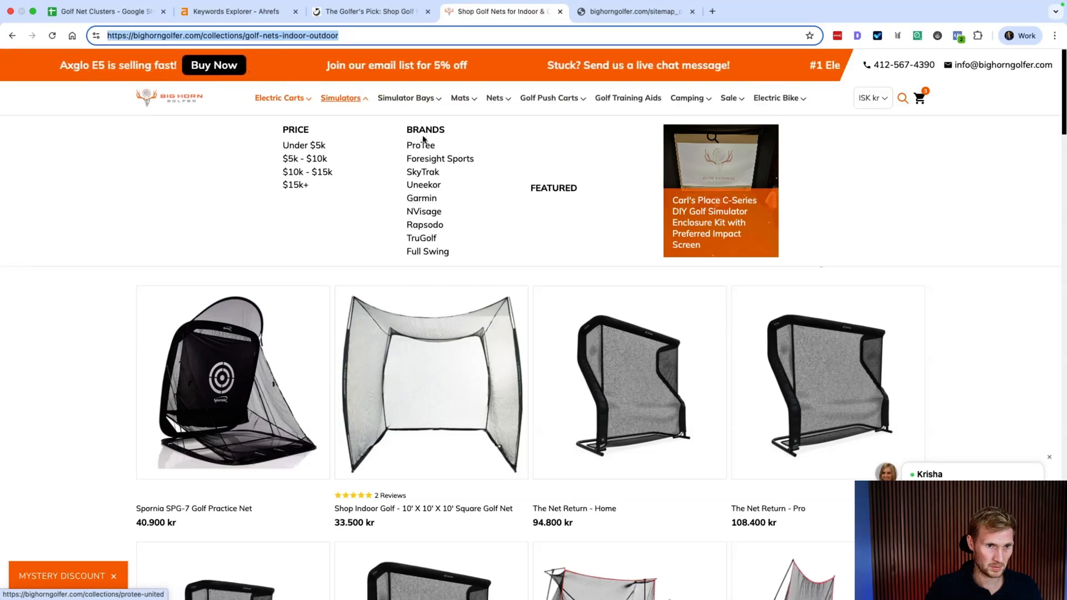
pyautogui.moveTo(424, 105)
pyautogui.moveTo(495, 99)
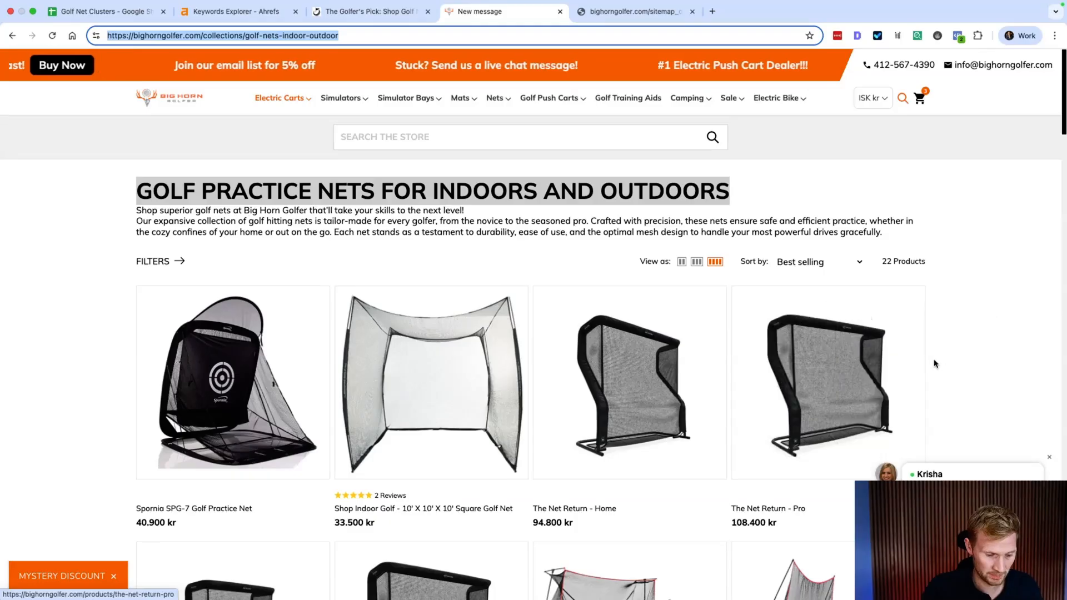
pyautogui.press('super+f')
pyautogui.write('simu')
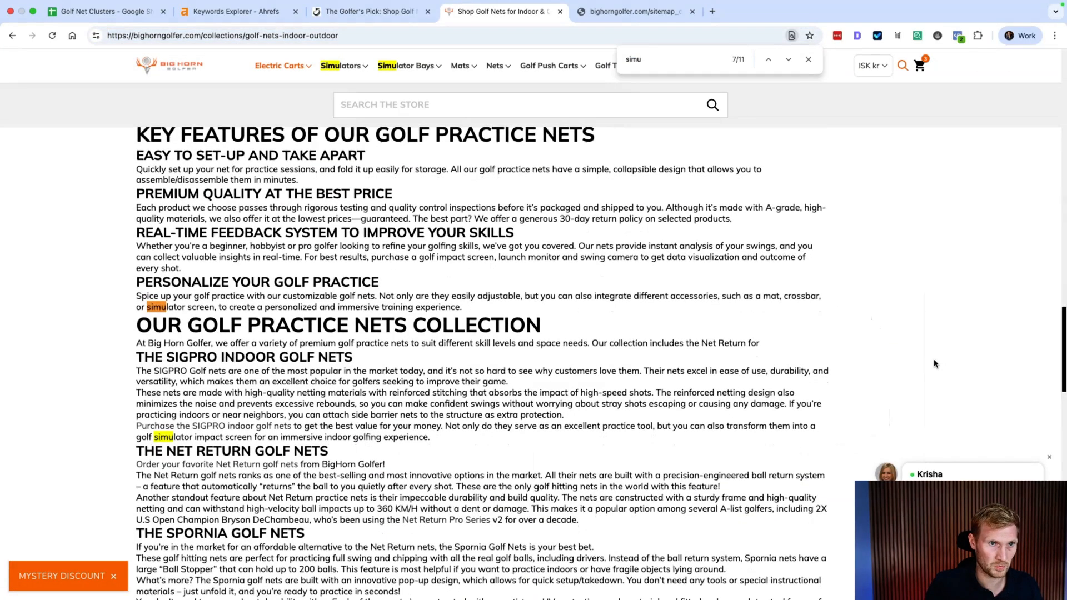
pyautogui.write('la')
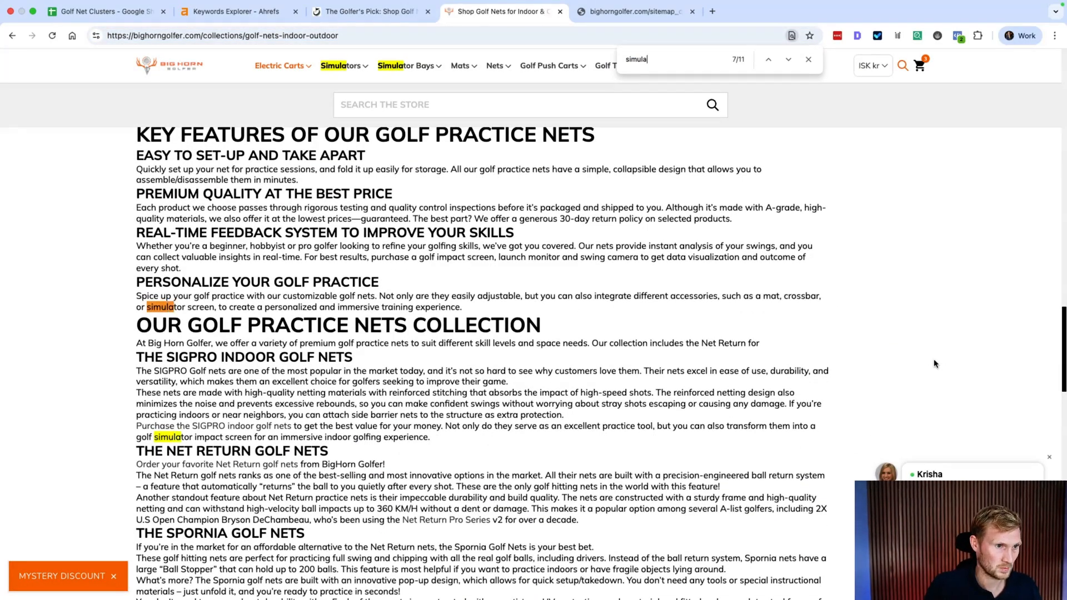
pyautogui.press('Return')
pyautogui.press('Return')
pyautogui.press('Return')
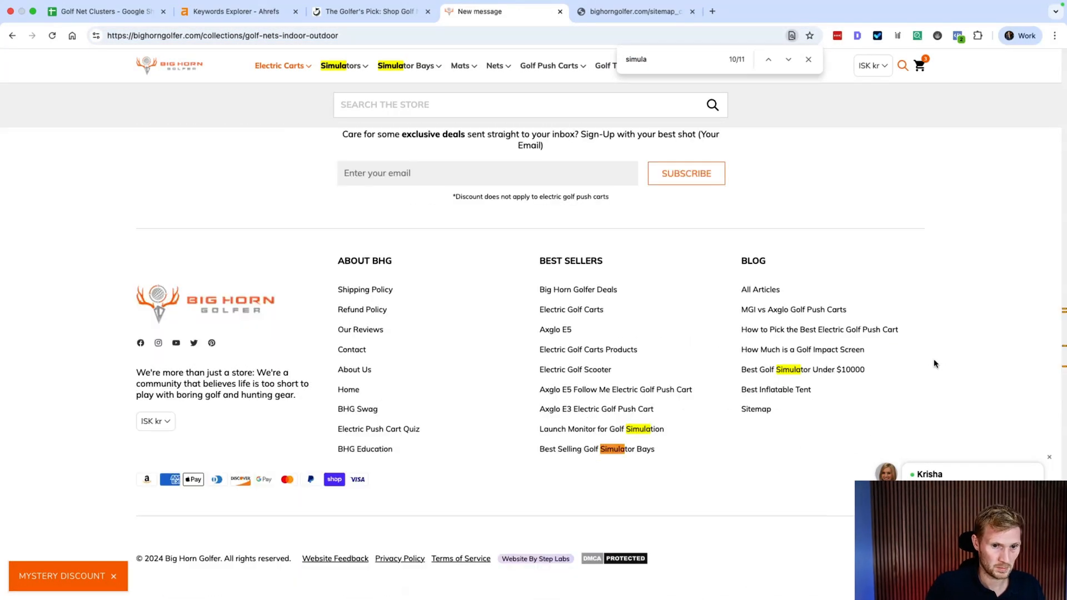
pyautogui.click(603, 451)
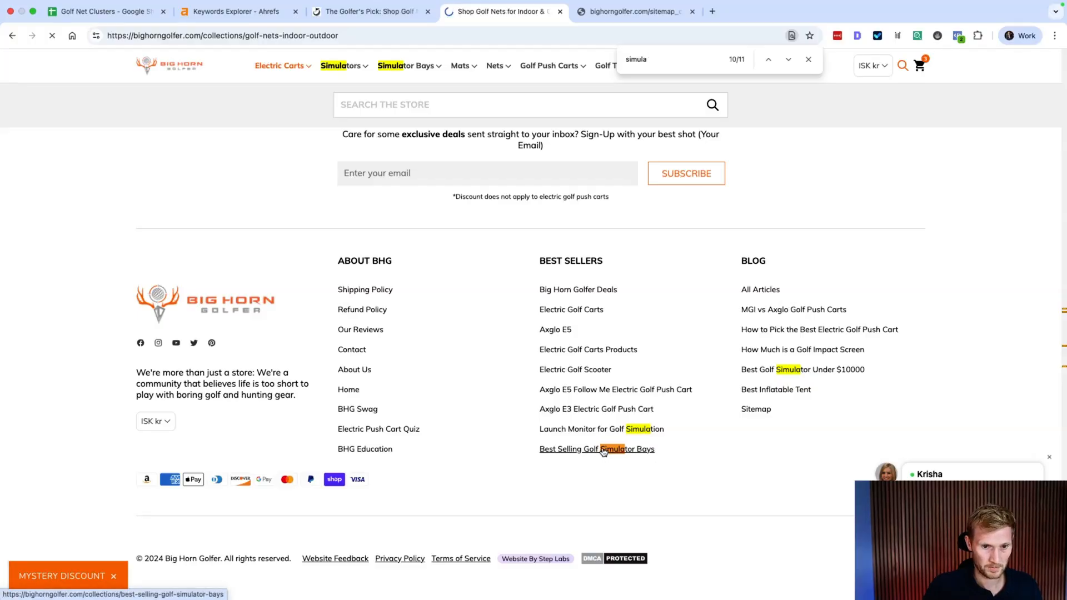
pyautogui.scroll(-3, 582, 464)
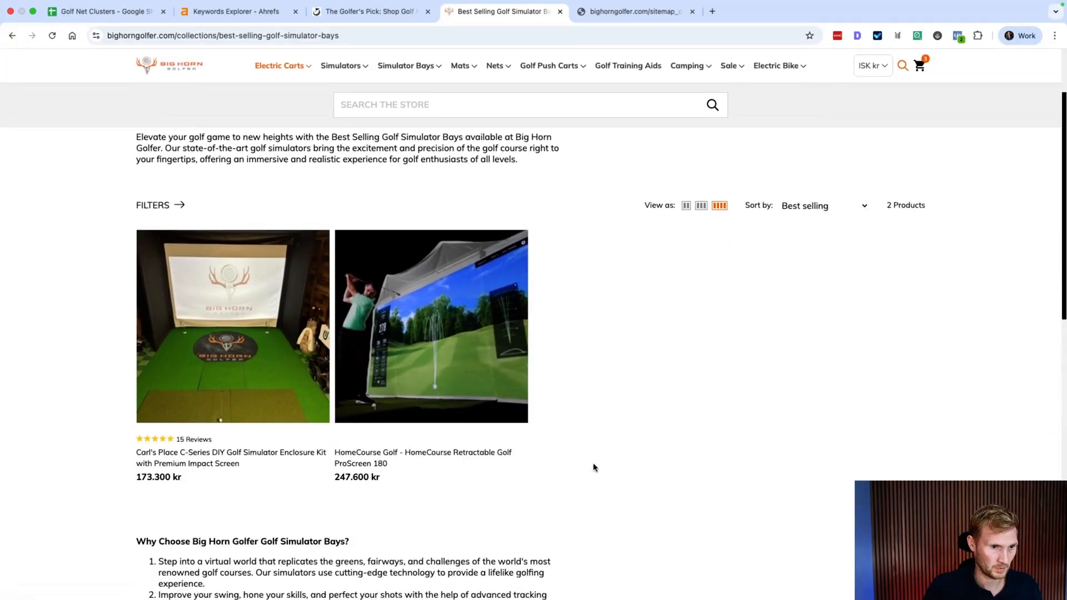
pyautogui.scroll(-6, 695, 376)
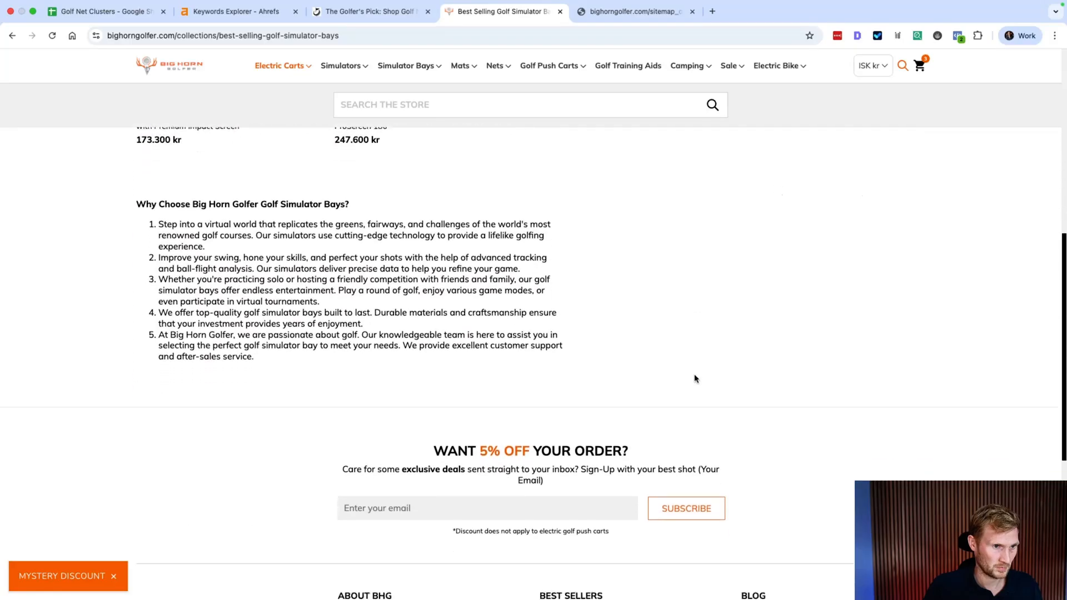
pyautogui.scroll(8, 695, 378)
# Step: Paste 'Yes' into C8 under Has Product for golf simulator net
pyautogui.click(100, 12)
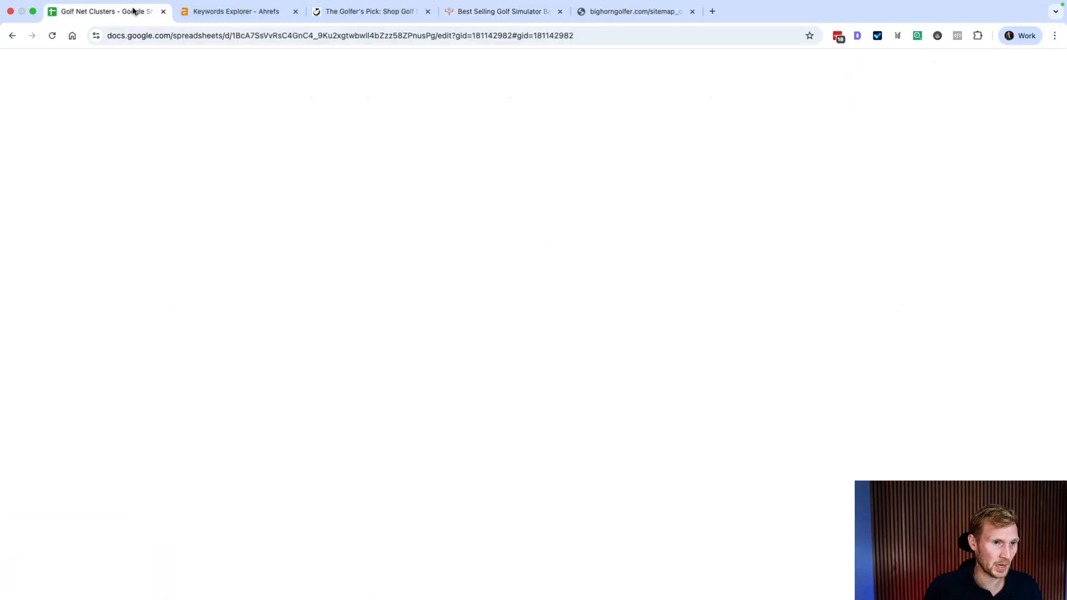
pyautogui.press('Up')
pyautogui.press('Down')
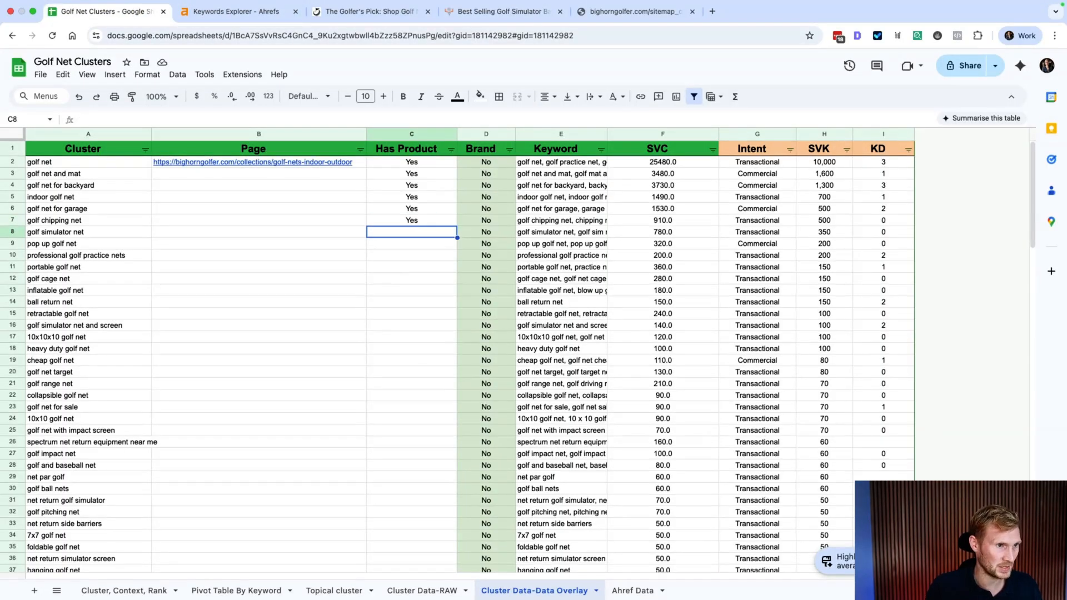
pyautogui.press('Up')
pyautogui.hotkey('ctrl', 'c')
pyautogui.hotkey('ctrl', 'Down')
pyautogui.hotkey('ctrl', 'v')
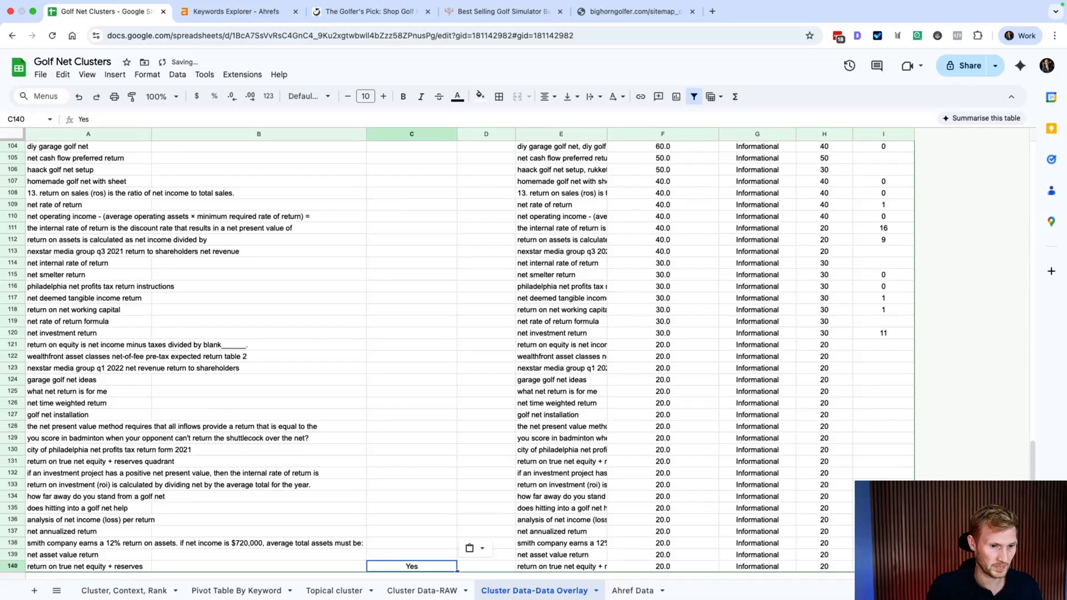
pyautogui.scroll(20, 354, 185)
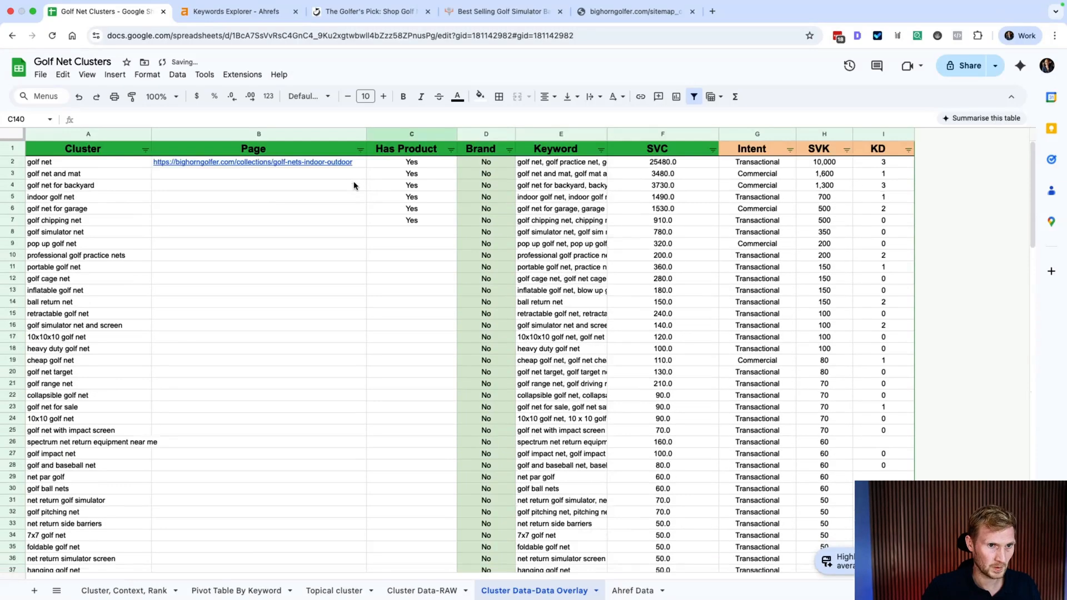
pyautogui.click(419, 232)
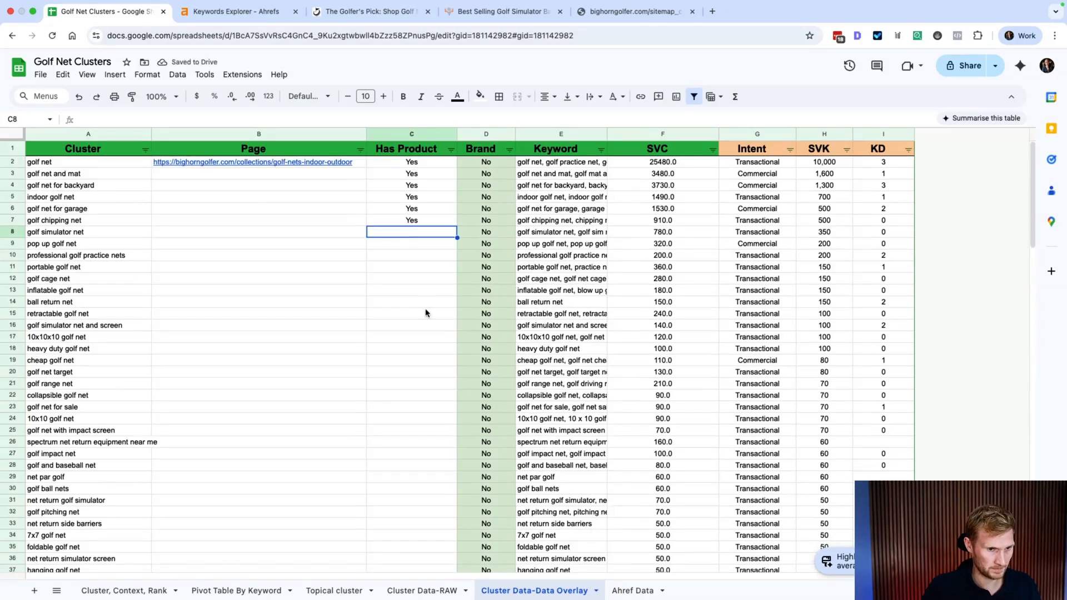
pyautogui.hotkey('ctrl', 'v')
pyautogui.press('Down')
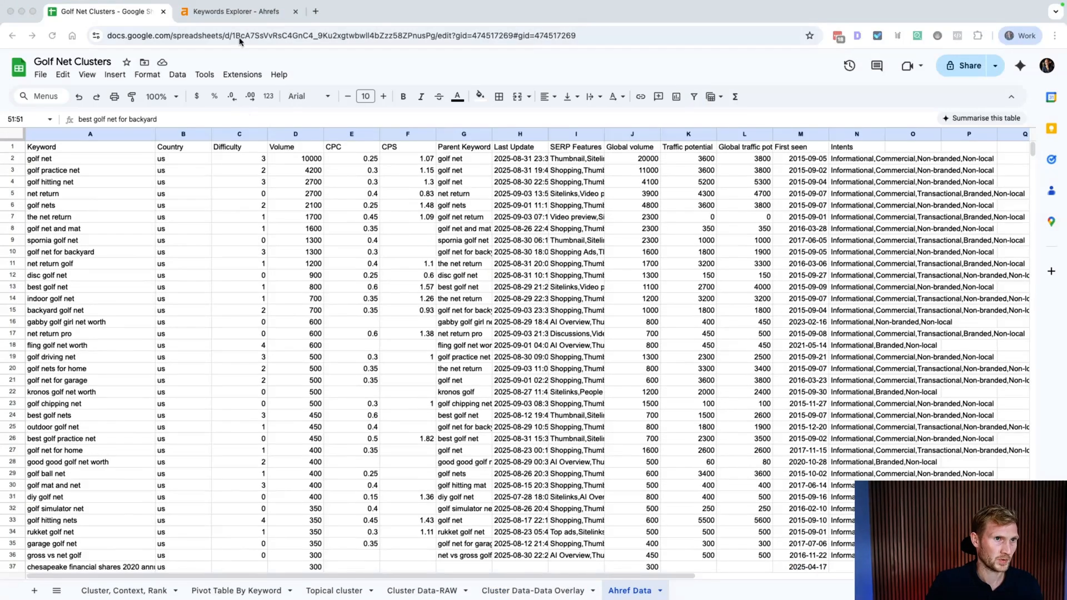
# Step: On the Cluster Data-Data Overlay sheet, open the A2 golf nets collection link and select its address
pyautogui.click(239, 13)
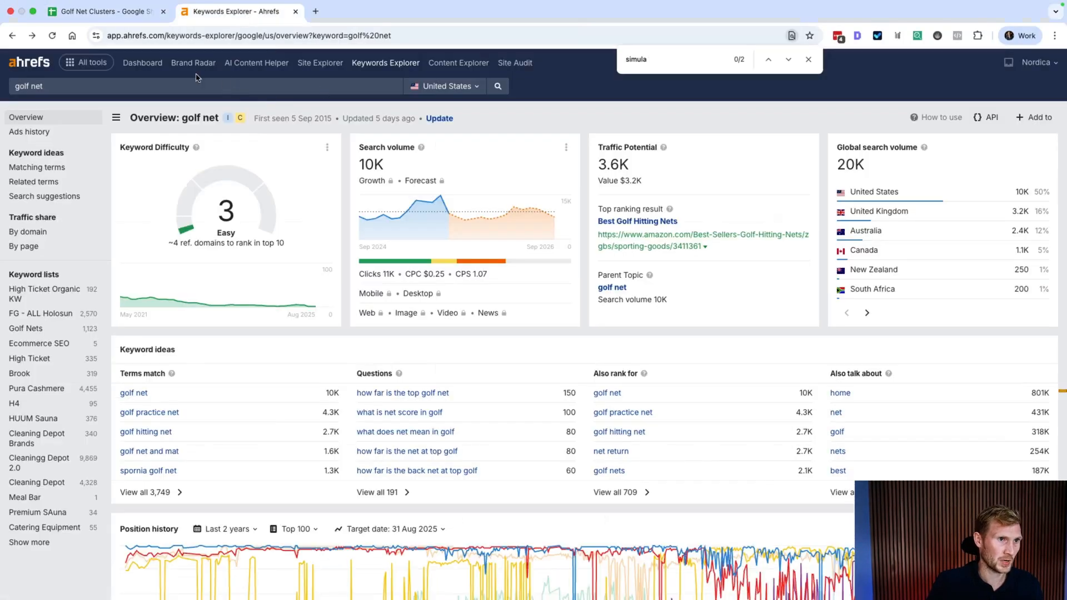
pyautogui.click(73, 12)
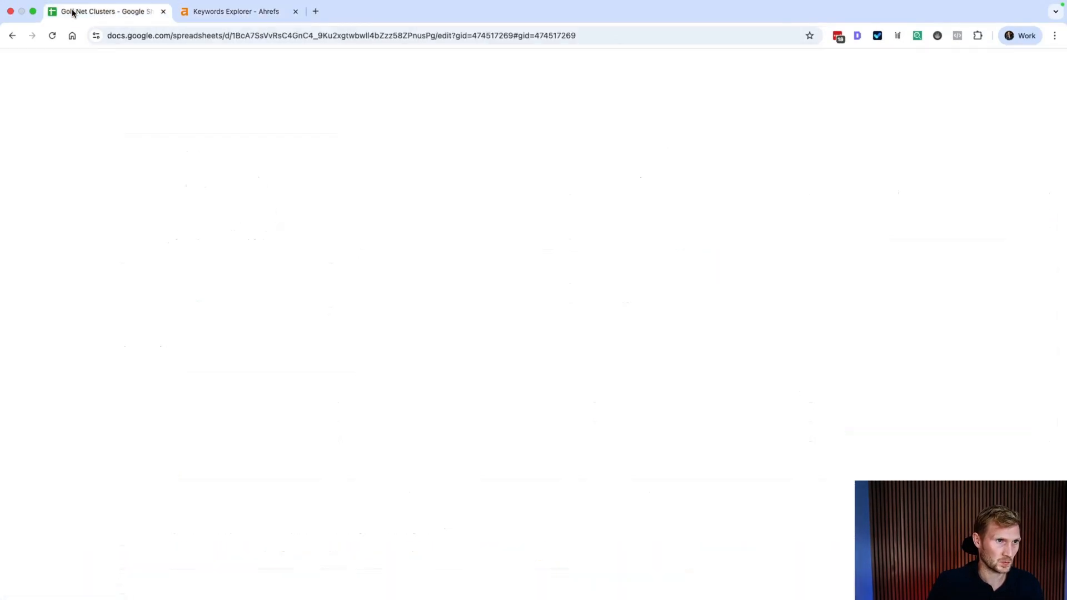
pyautogui.click(533, 590)
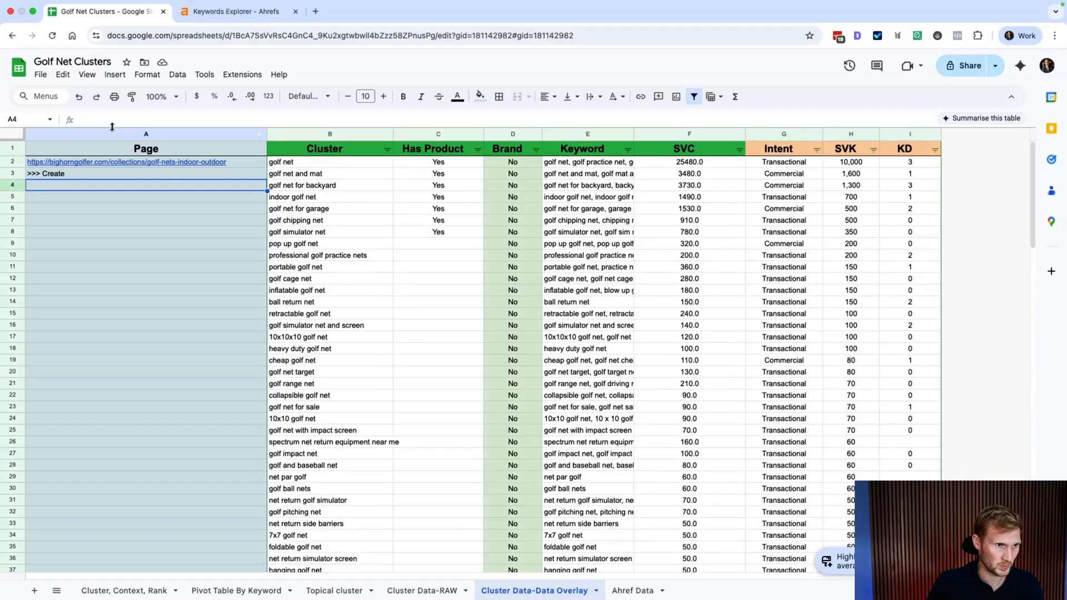
pyautogui.click(119, 165)
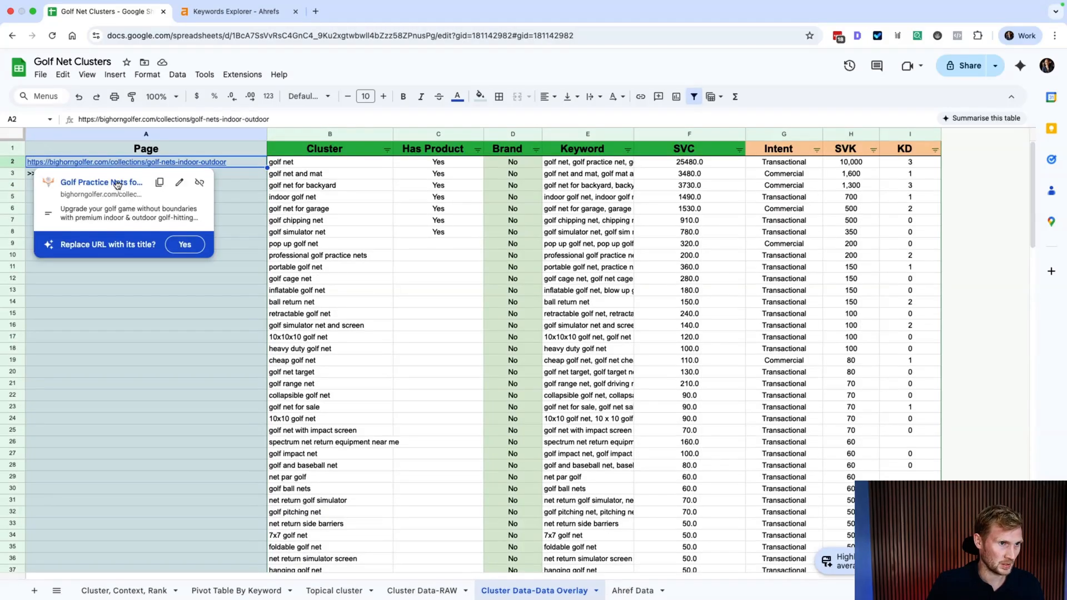
pyautogui.click(117, 185)
pyautogui.click(344, 30)
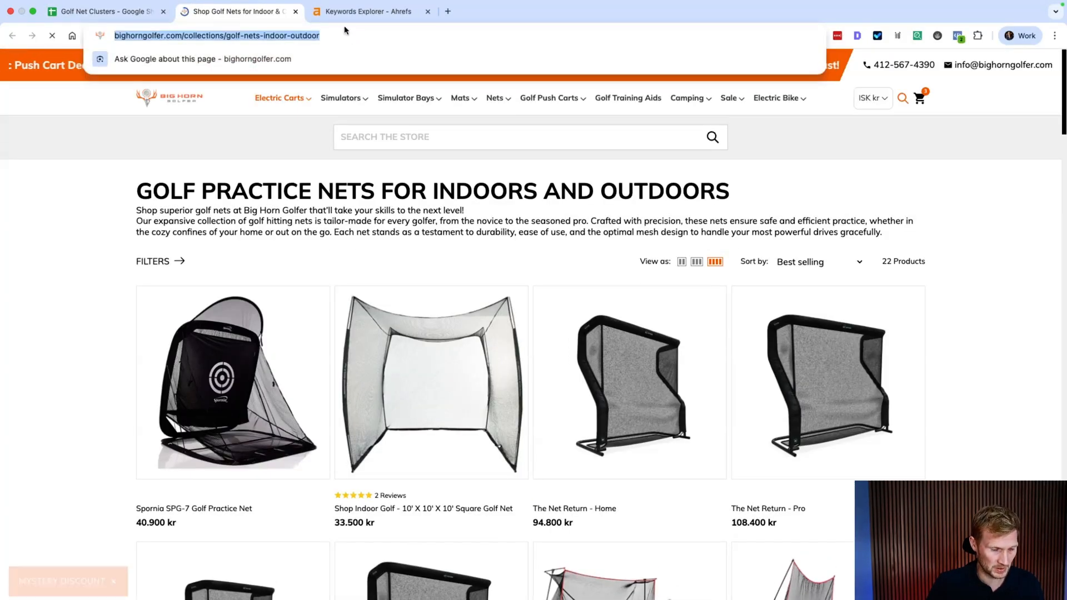
# Step: In Ahrefs Site Explorer, list the collection URL's 199 organic keywords and select 'golf net for backyard'
pyautogui.click(339, 11)
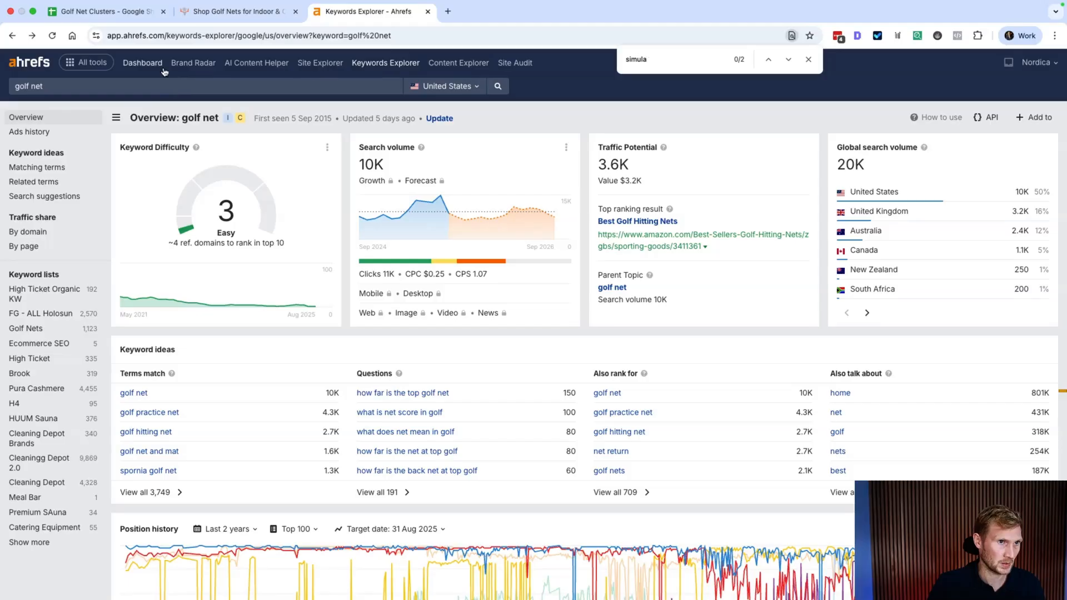
pyautogui.click(337, 64)
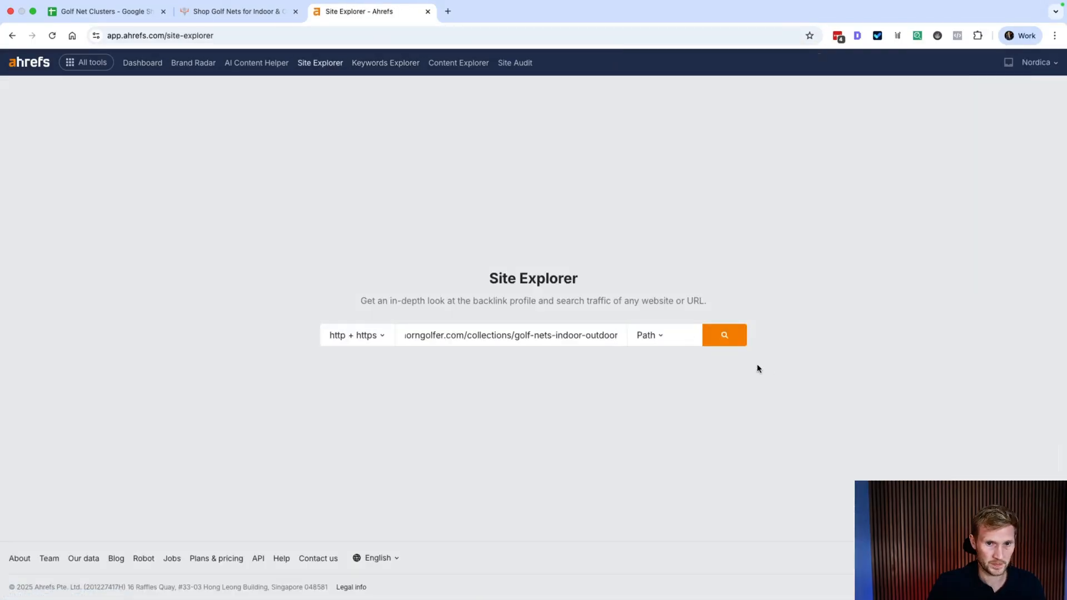
pyautogui.click(732, 340)
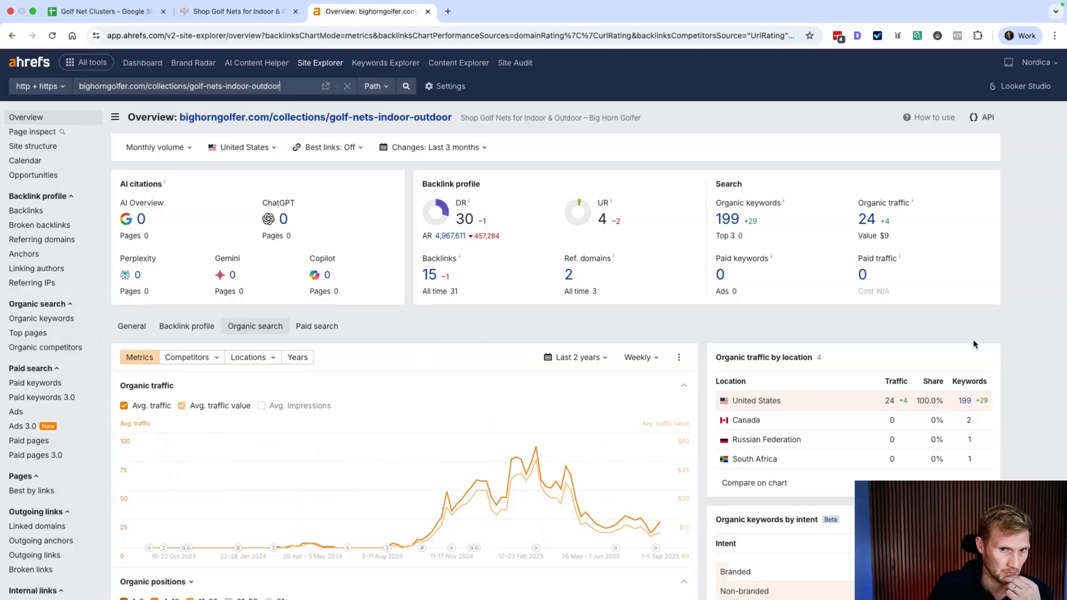
pyautogui.click(729, 221)
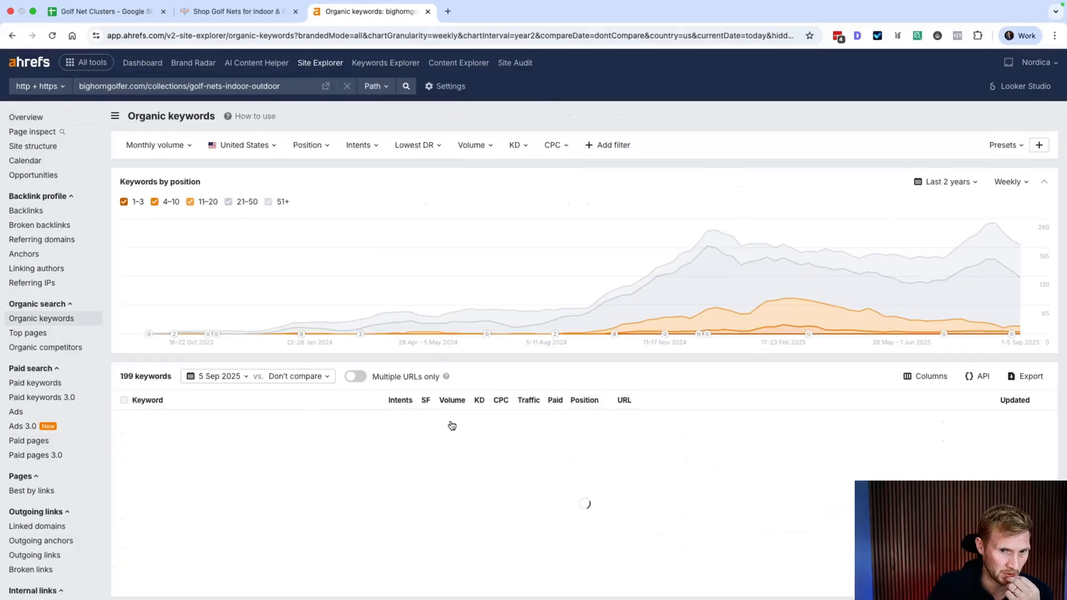
pyautogui.scroll(-2, 435, 424)
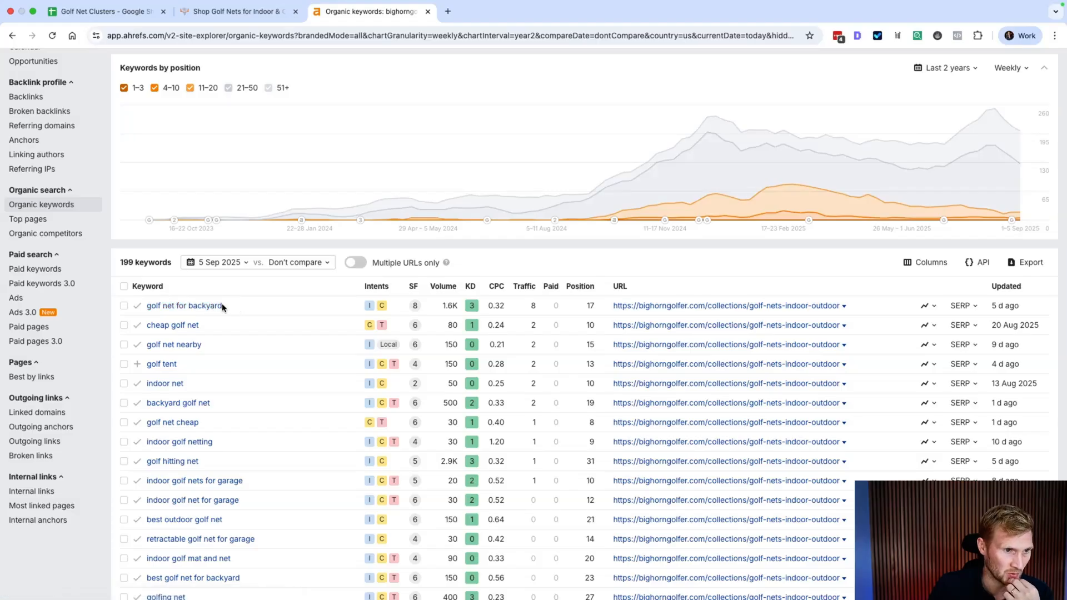
pyautogui.moveTo(222, 305); pyautogui.dragTo(143, 309)
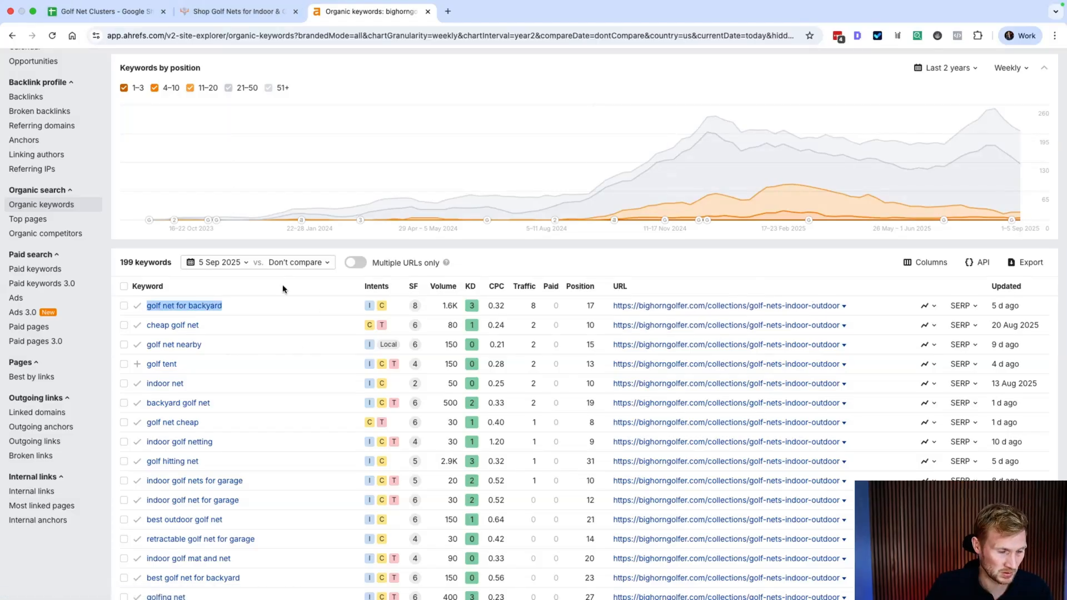
pyautogui.click(106, 12)
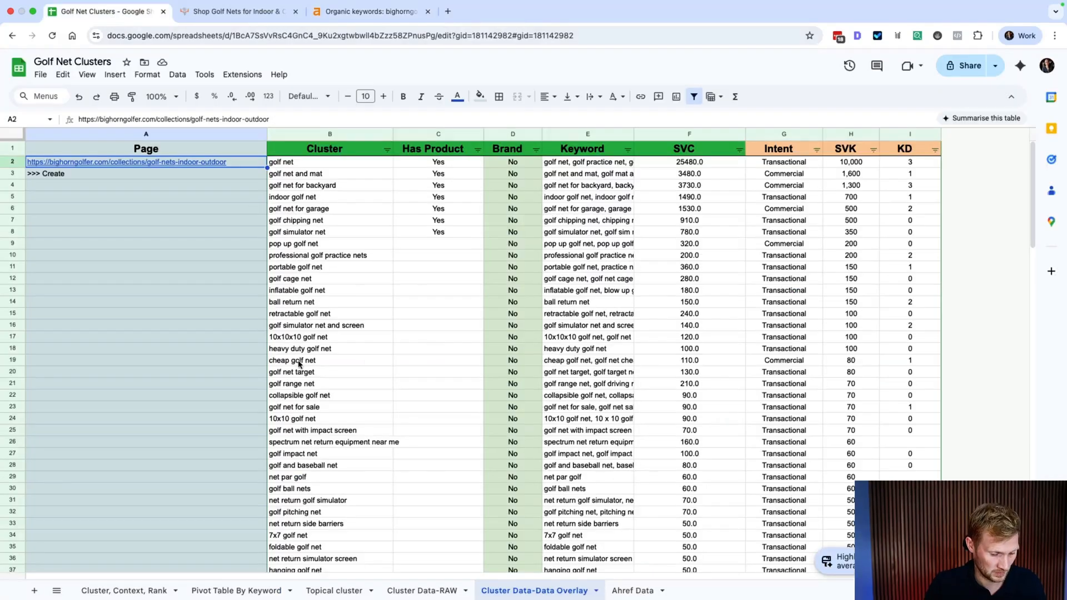
# Step: Search the sheet for 'golf net for backyard' and check it against the page URL in A2
pyautogui.press('super+f')
pyautogui.press('super+v')
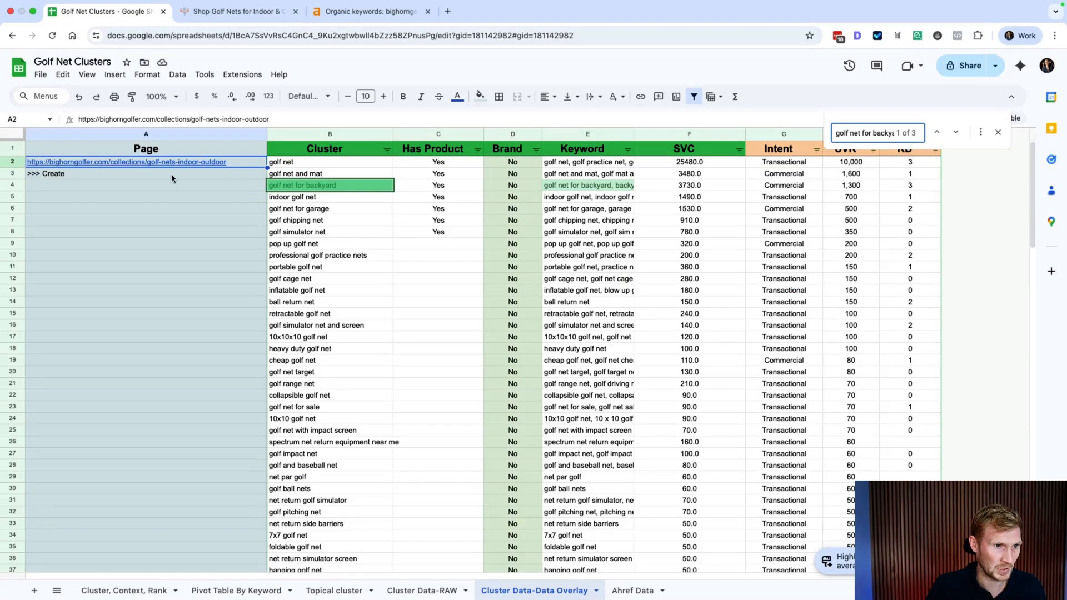
pyautogui.press('Down')
pyautogui.press('Down')
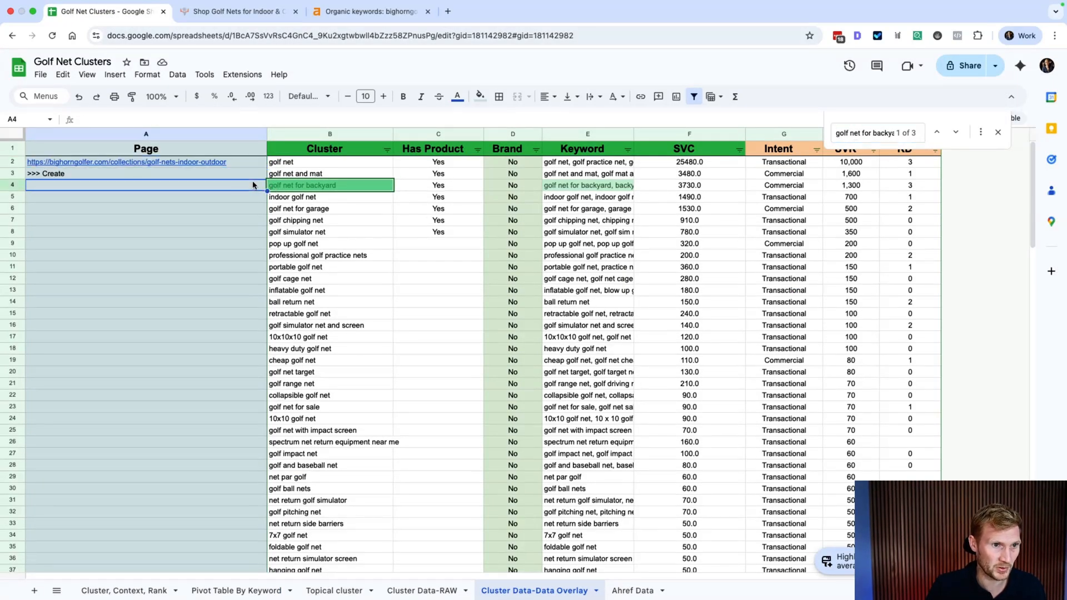
pyautogui.click(257, 163)
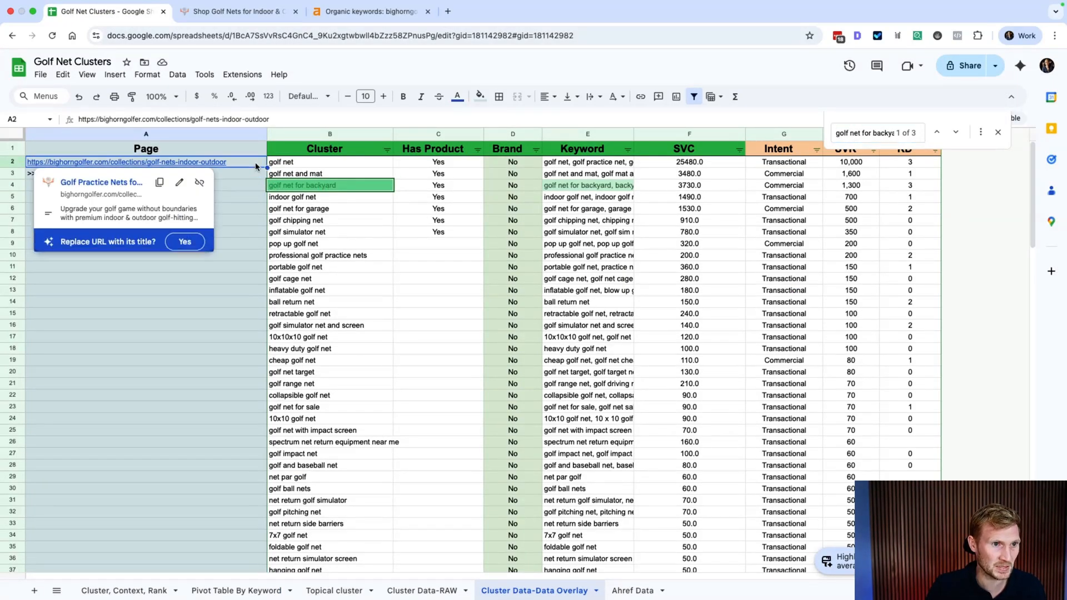
pyautogui.click(389, 16)
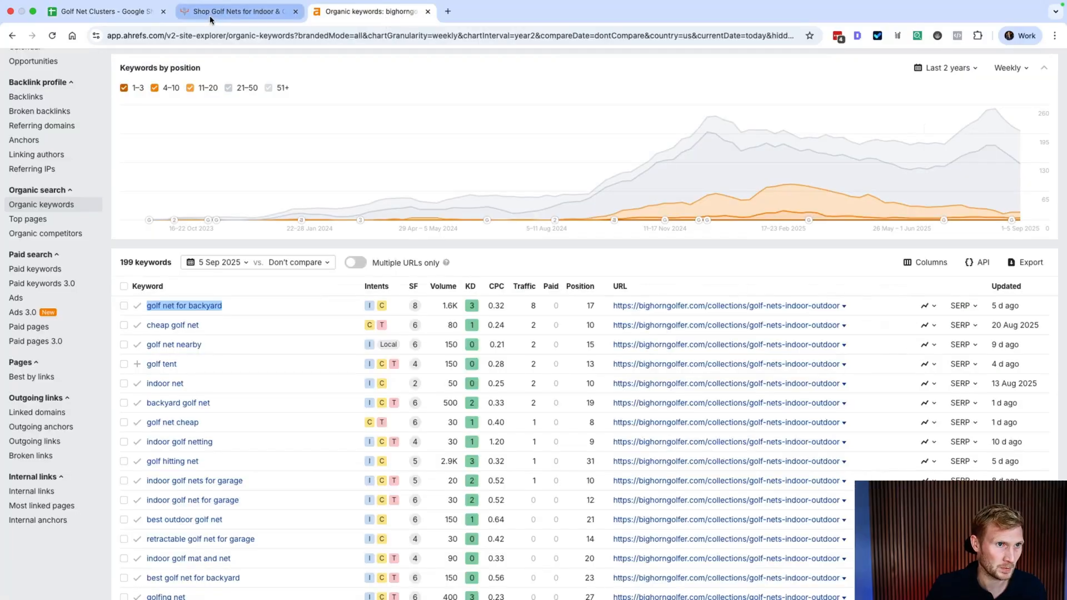
# Step: Review the 'golf net for backyard' SERP, where the collection ranks 17th, noting competitors' golf-practice-nets URLs
pyautogui.rightClick(196, 305)
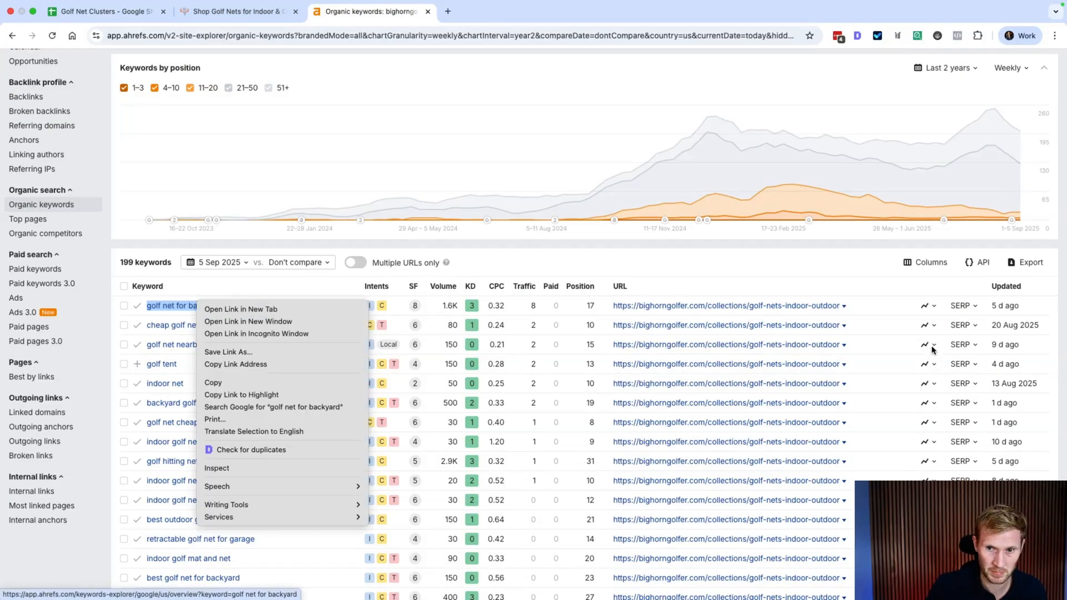
pyautogui.click(967, 312)
pyautogui.click(967, 307)
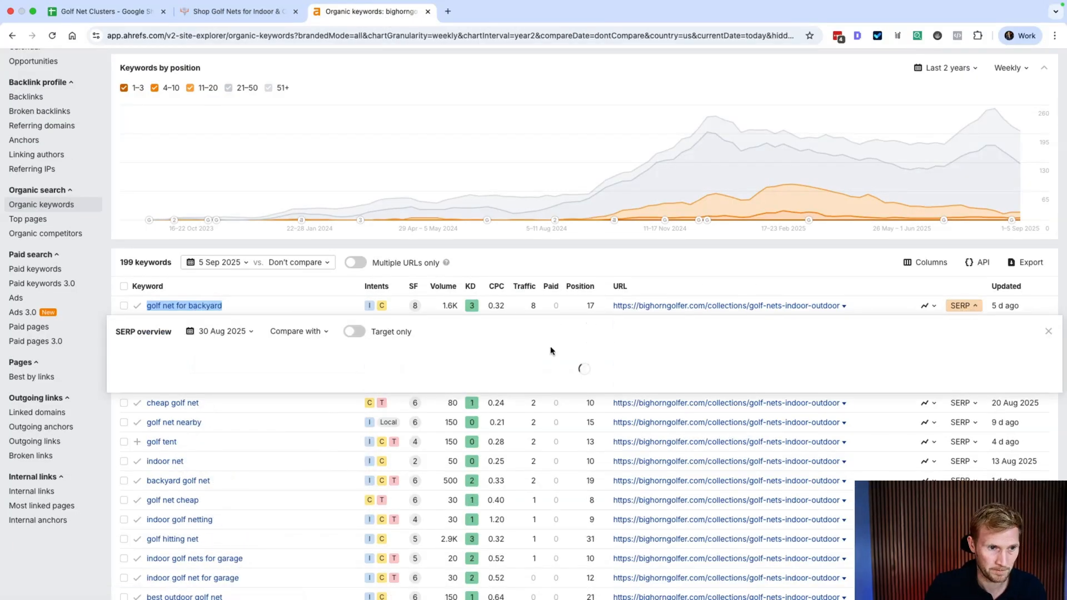
pyautogui.scroll(-2, 538, 429)
pyautogui.scroll(-5, 538, 429)
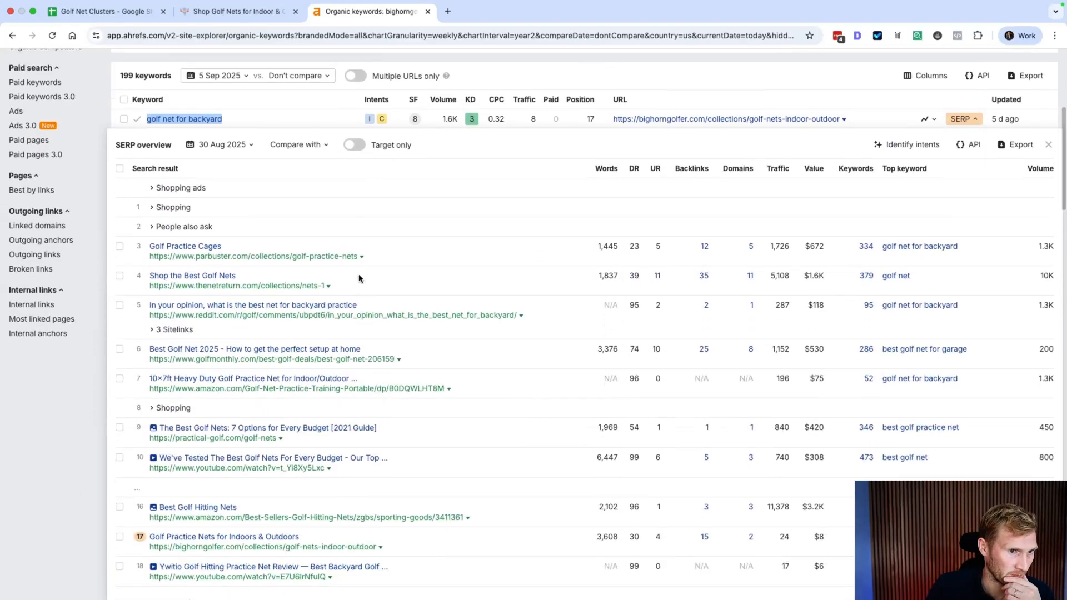
pyautogui.moveTo(383, 258); pyautogui.dragTo(300, 258)
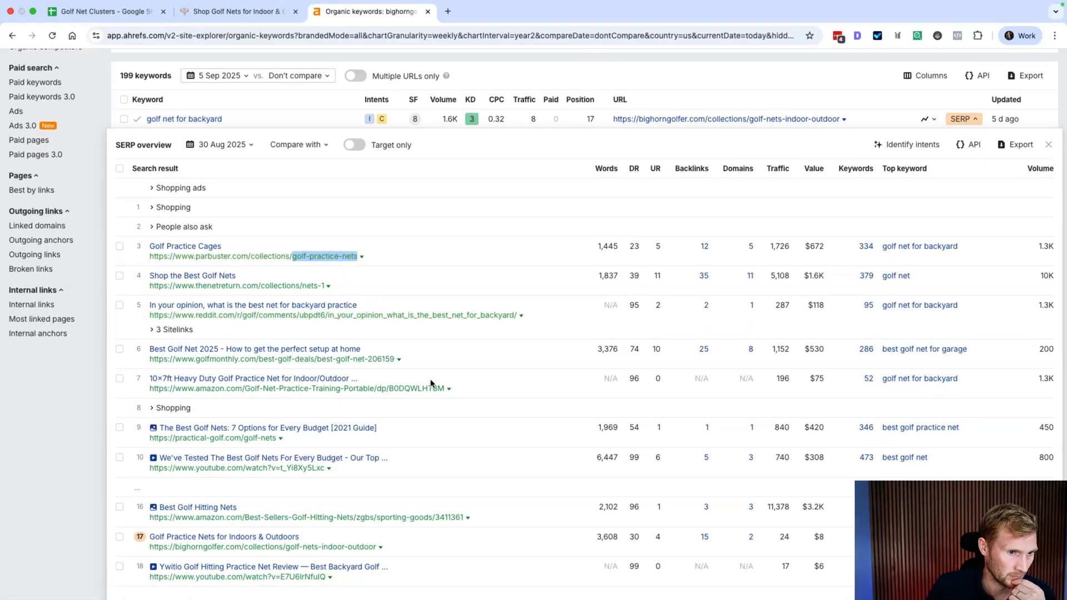
pyautogui.scroll(-1, 492, 411)
pyautogui.scroll(-2, 492, 411)
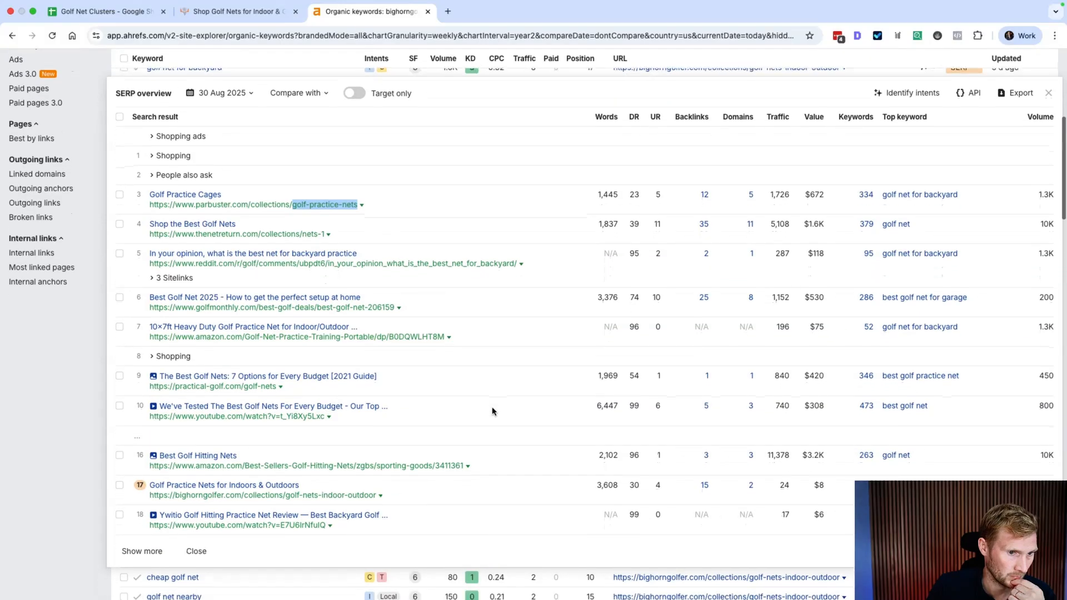
pyautogui.scroll(10, 493, 411)
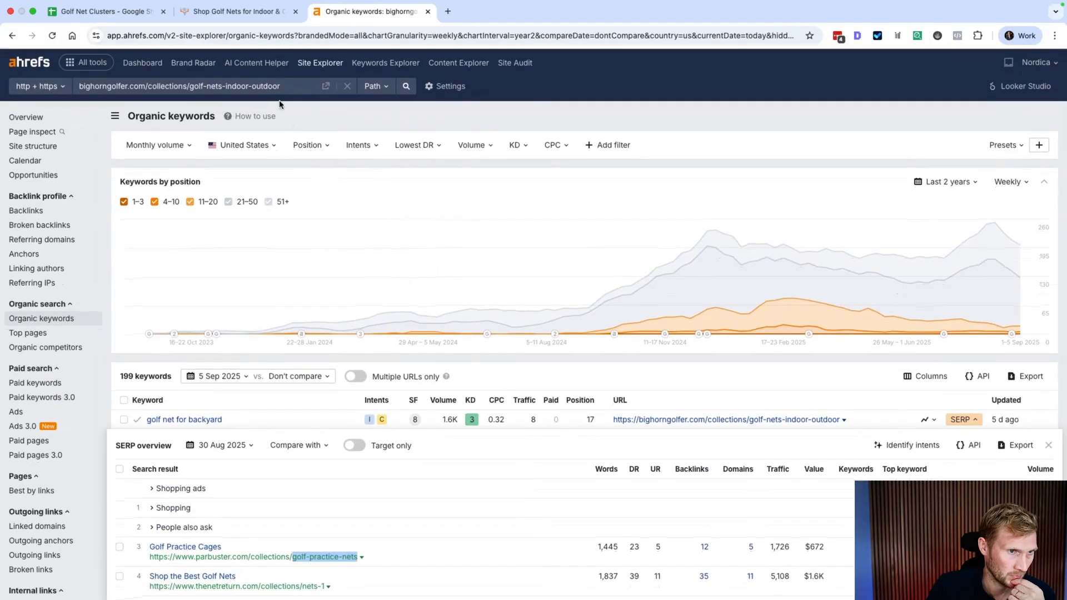
pyautogui.scroll(-7, 346, 365)
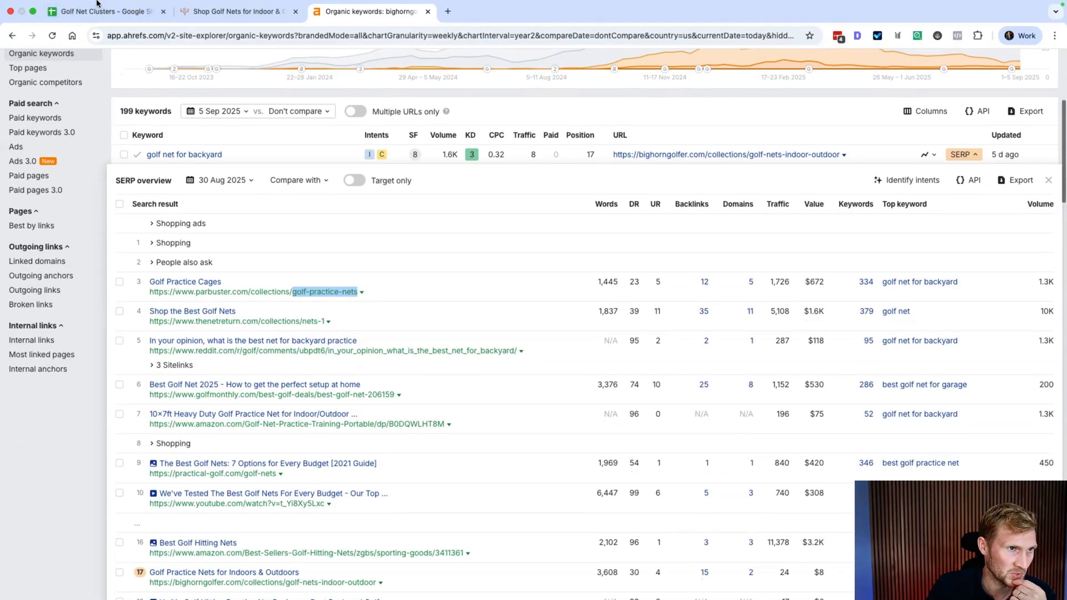
pyautogui.click(96, 11)
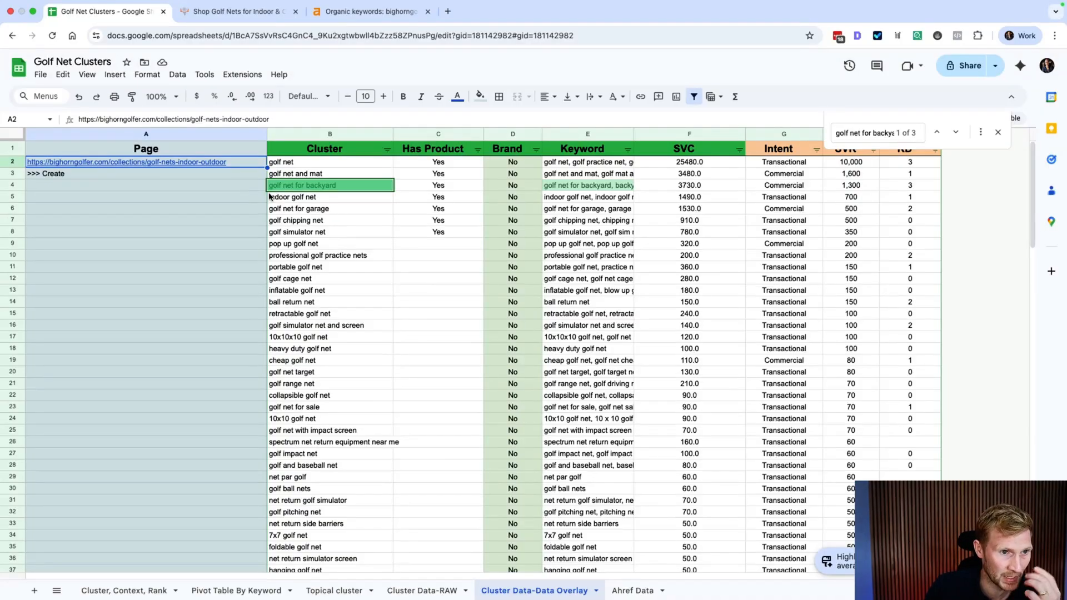
# Step: Compare the golf net for backyard cluster in B4 with E2's keyword list and the A2 page URL
pyautogui.moveTo(229, 165)
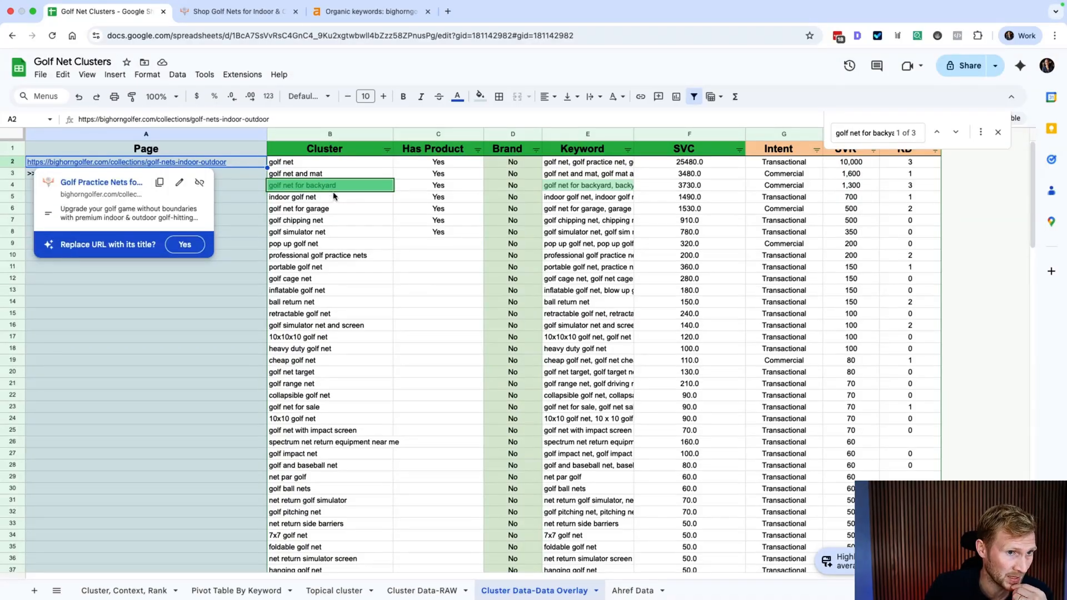
pyautogui.click(319, 185)
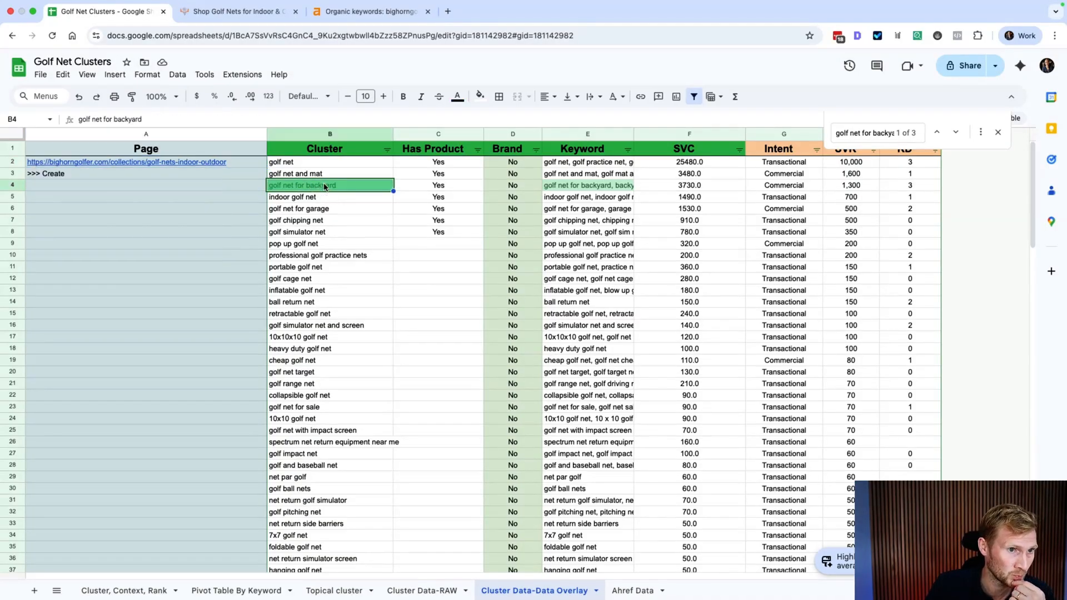
pyautogui.click(568, 162)
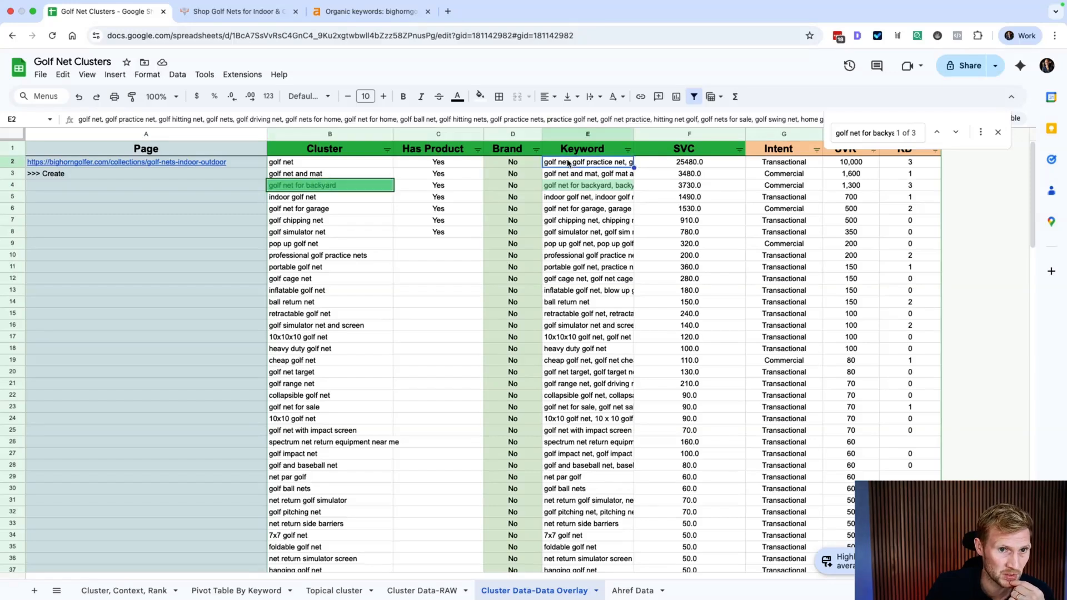
pyautogui.click(349, 188)
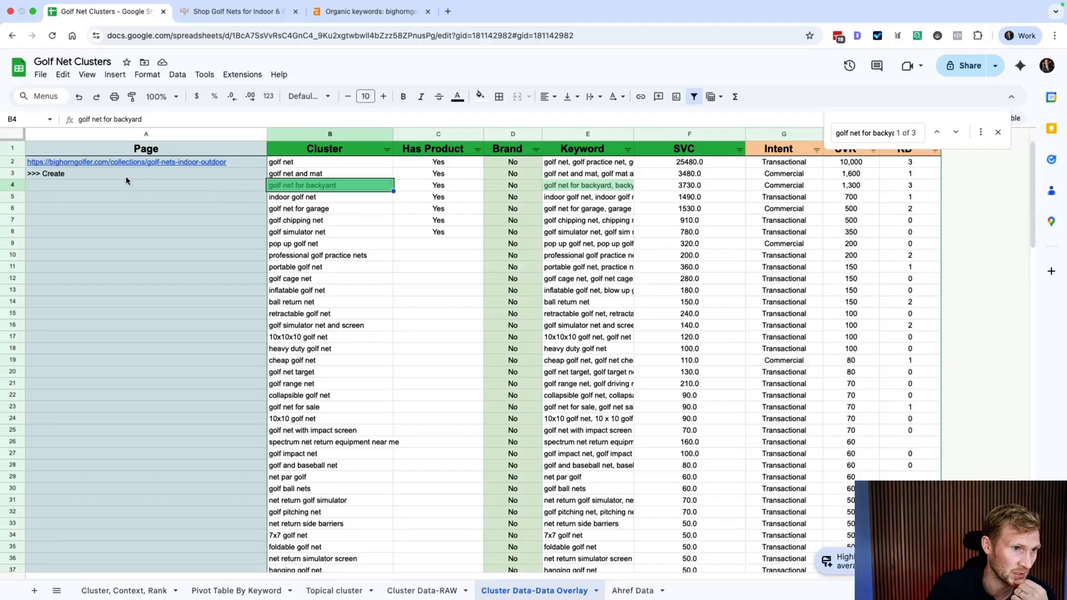
pyautogui.click(223, 162)
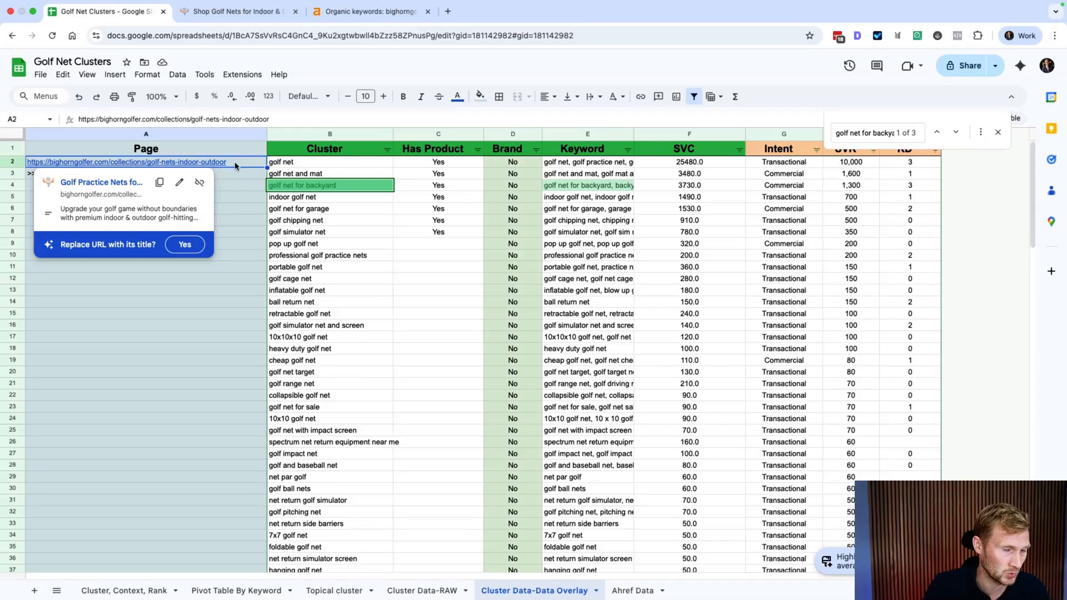
pyautogui.click(310, 185)
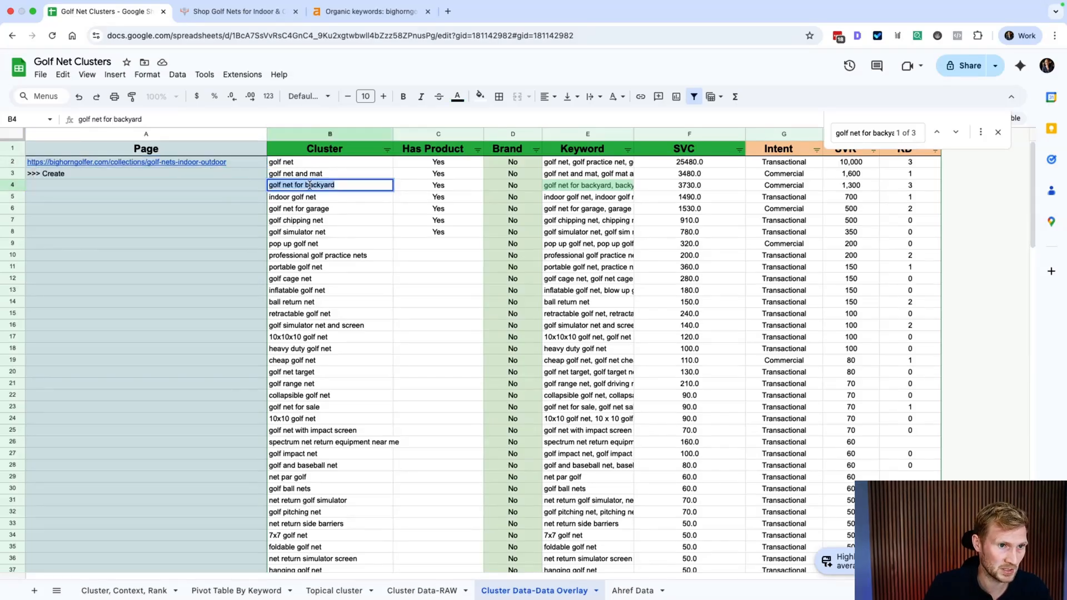
# Step: Add 'golf net for backyard' and all of E4's keywords to the end of E2's keyword list
pyautogui.doubleClick(573, 164)
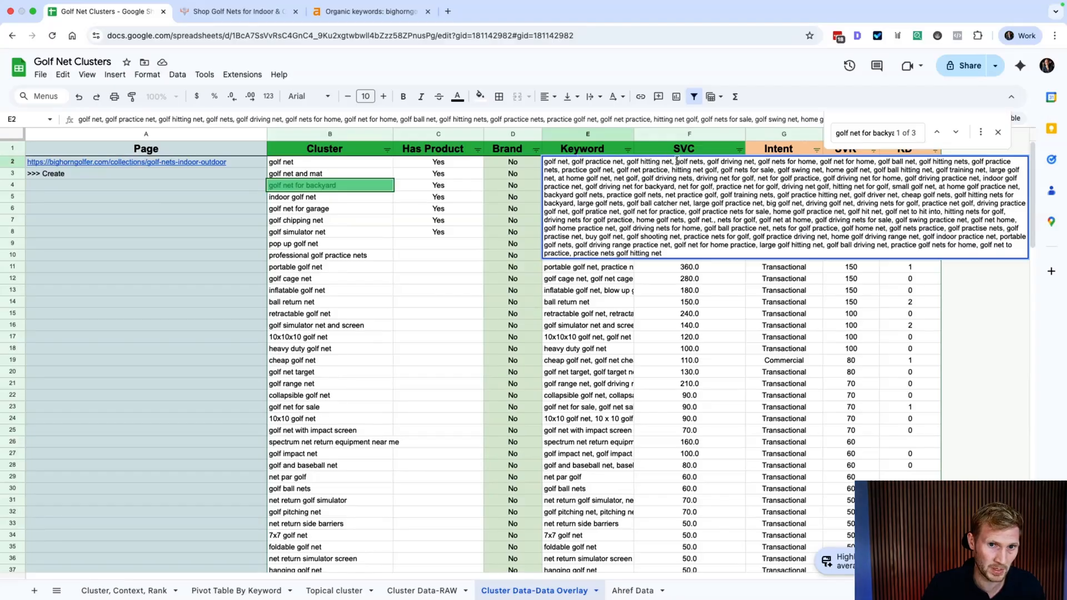
pyautogui.write('golf net for backyard,')
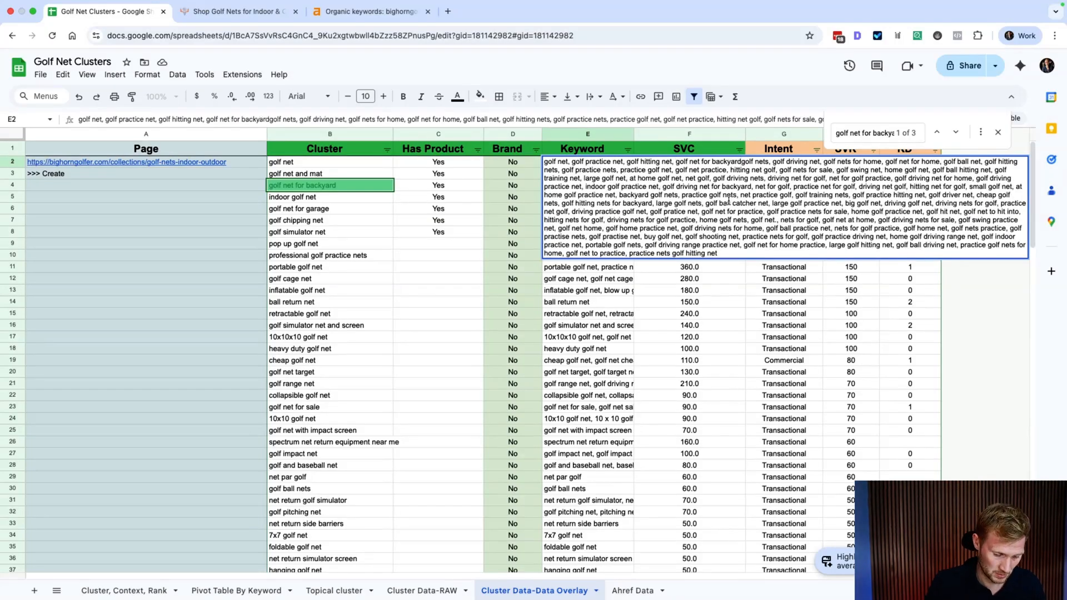
pyautogui.click(389, 187)
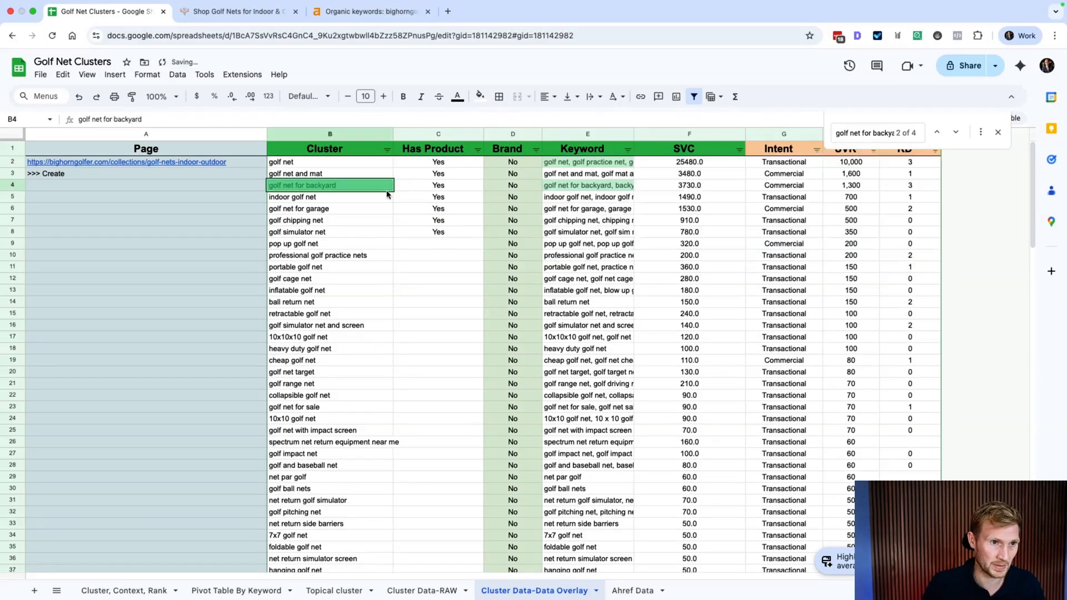
pyautogui.doubleClick(589, 184)
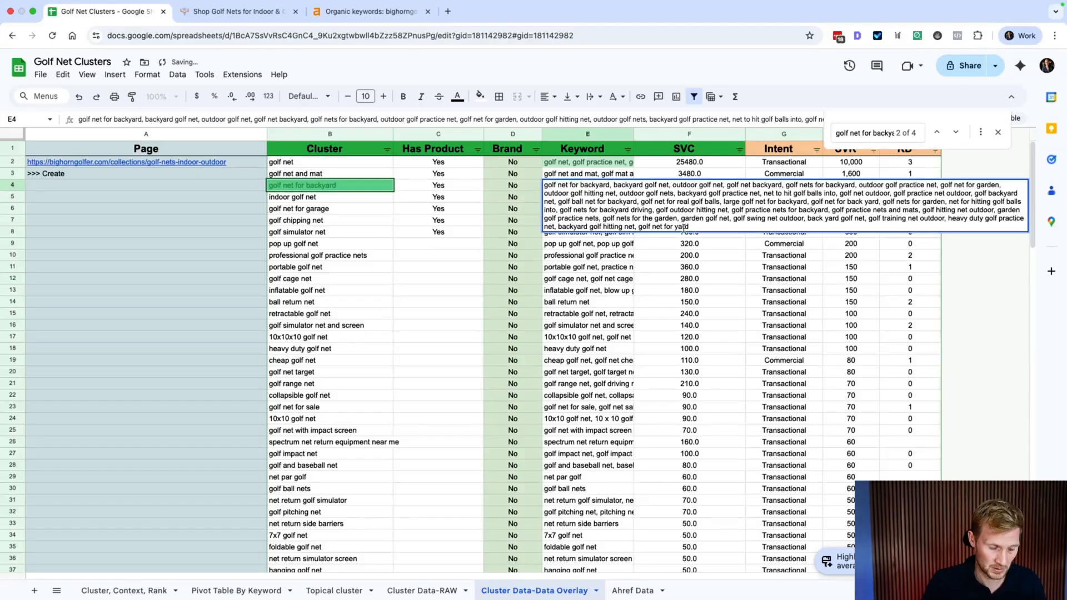
pyautogui.press('super+a')
pyautogui.tripleClick(568, 162)
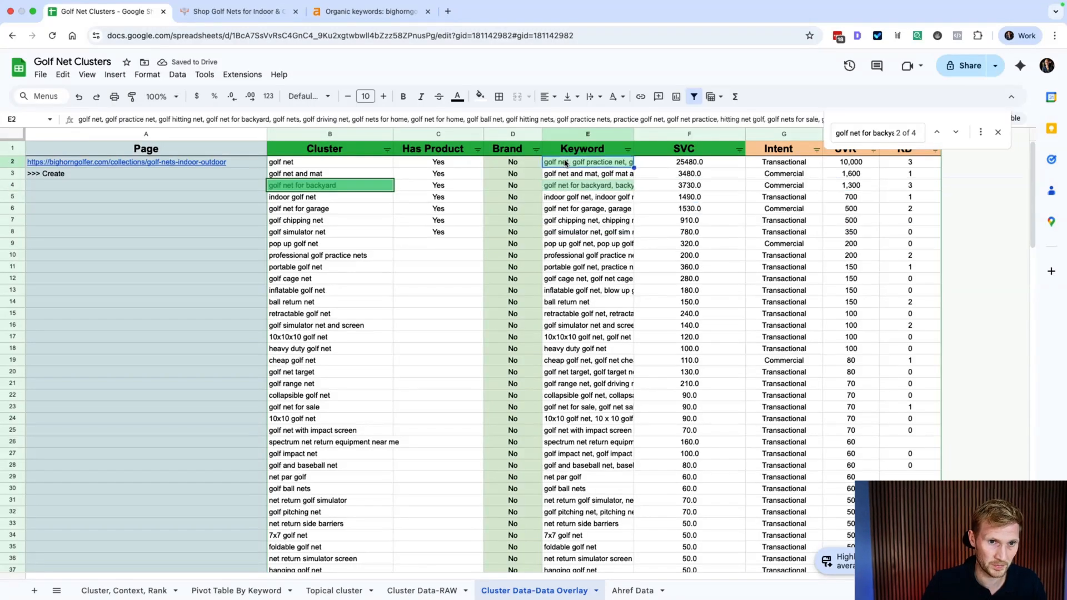
pyautogui.click(734, 252)
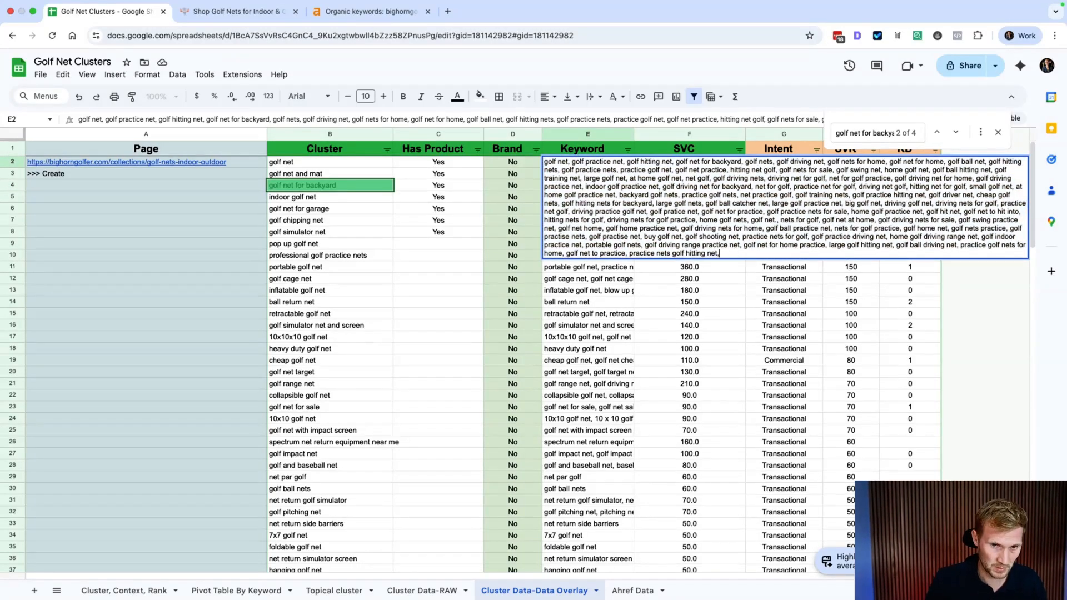
pyautogui.press('super+v')
pyautogui.press('Return')
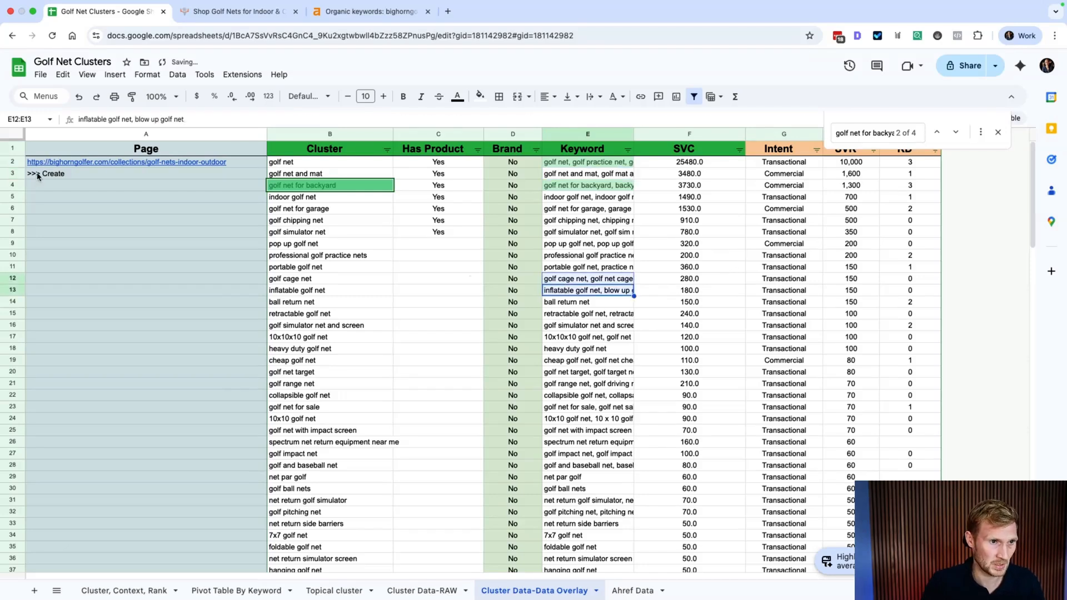
# Step: Select the golf net for backyard row and recheck it against the A2 page URL
pyautogui.click(12, 185)
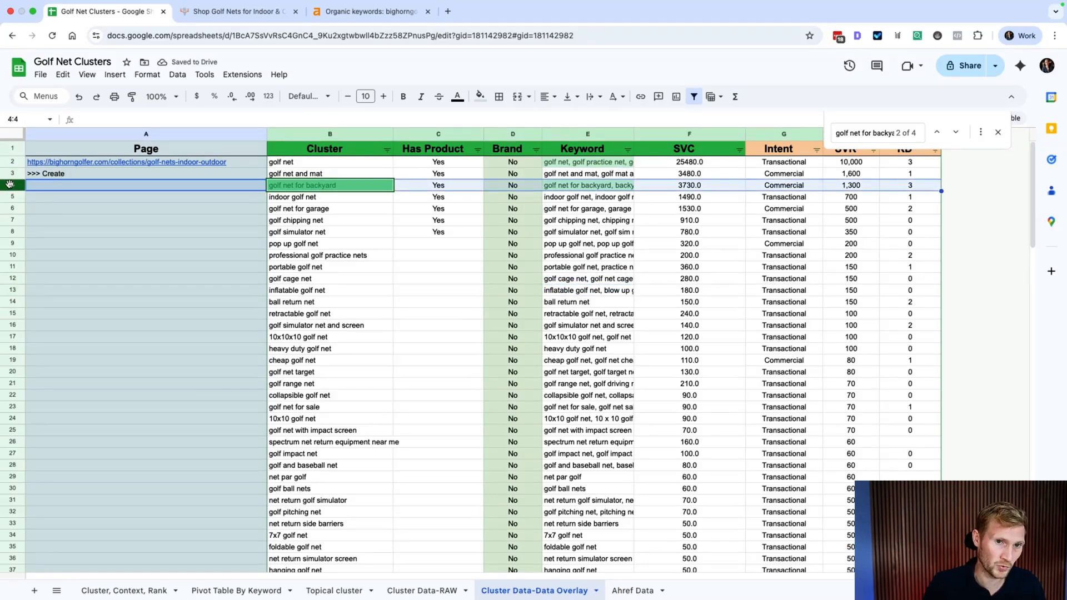
pyautogui.click(237, 165)
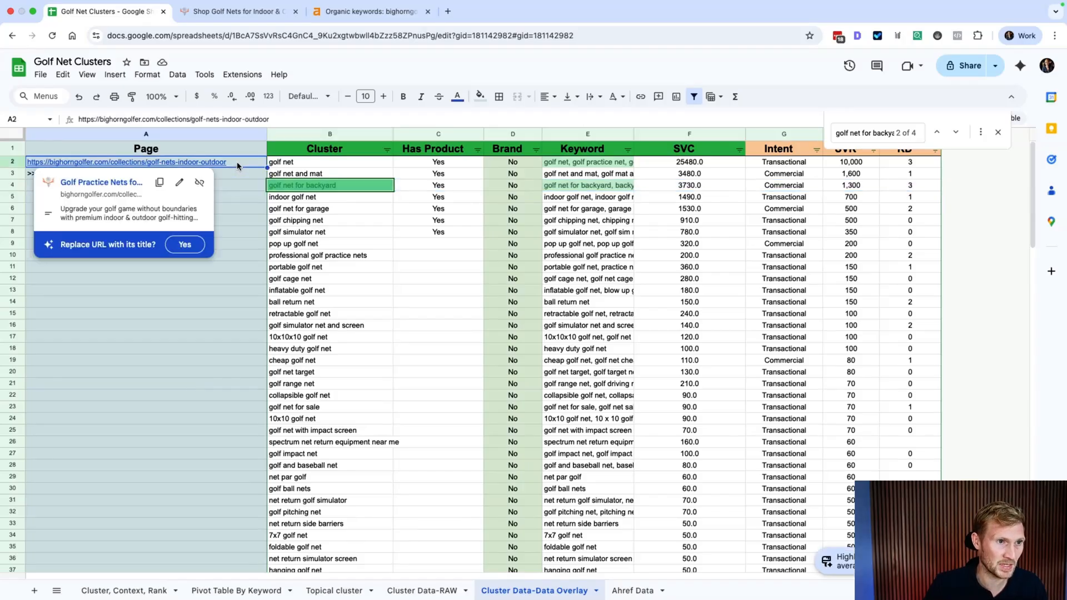
pyautogui.click(309, 189)
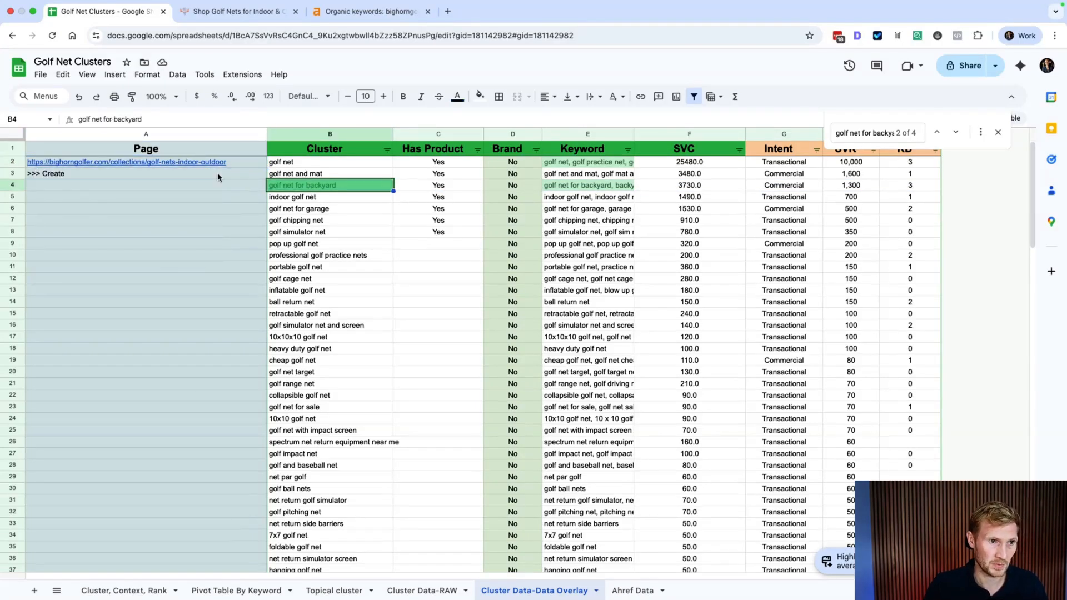
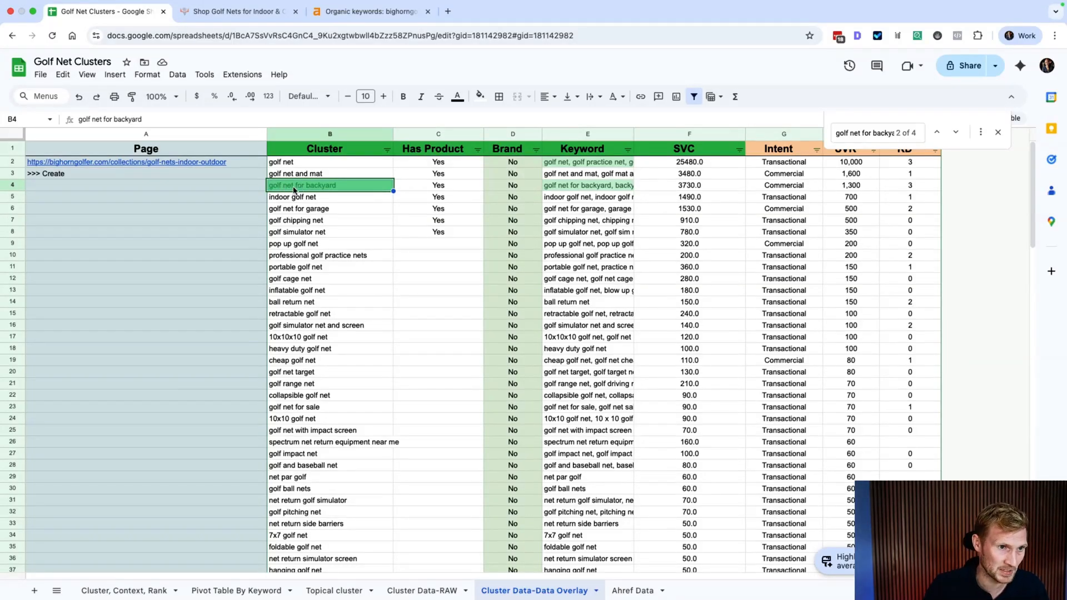
# Step: Copy the '>>> Create' label from row 3 into A4 for the golf net for backyard row
pyautogui.press('super+z')
pyautogui.press('super+z')
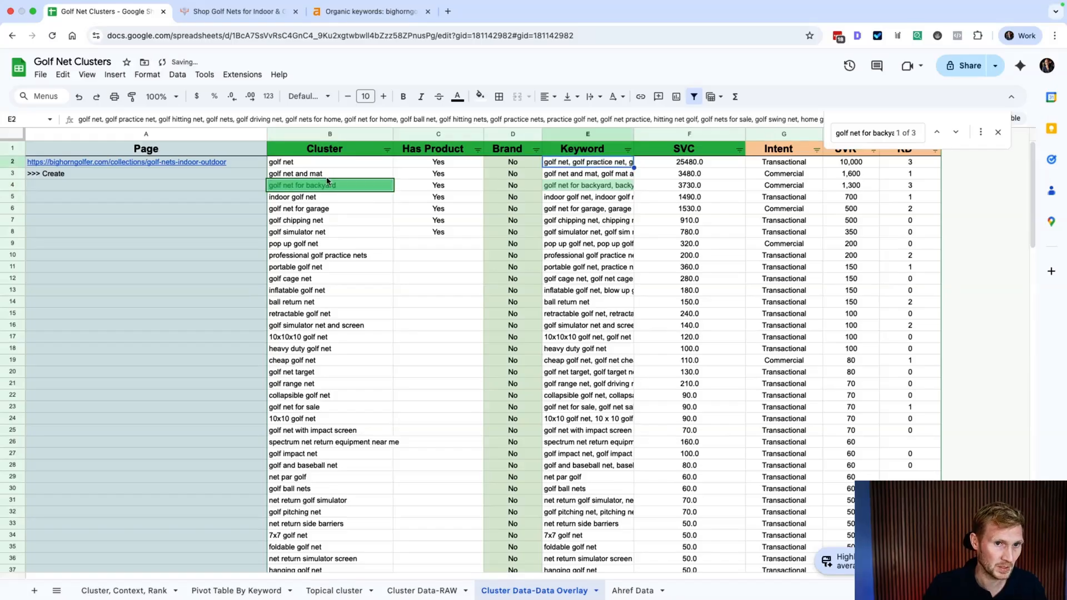
pyautogui.click(96, 186)
pyautogui.press('Up')
pyautogui.press('super+c')
pyautogui.press('Down')
pyautogui.press('super+v')
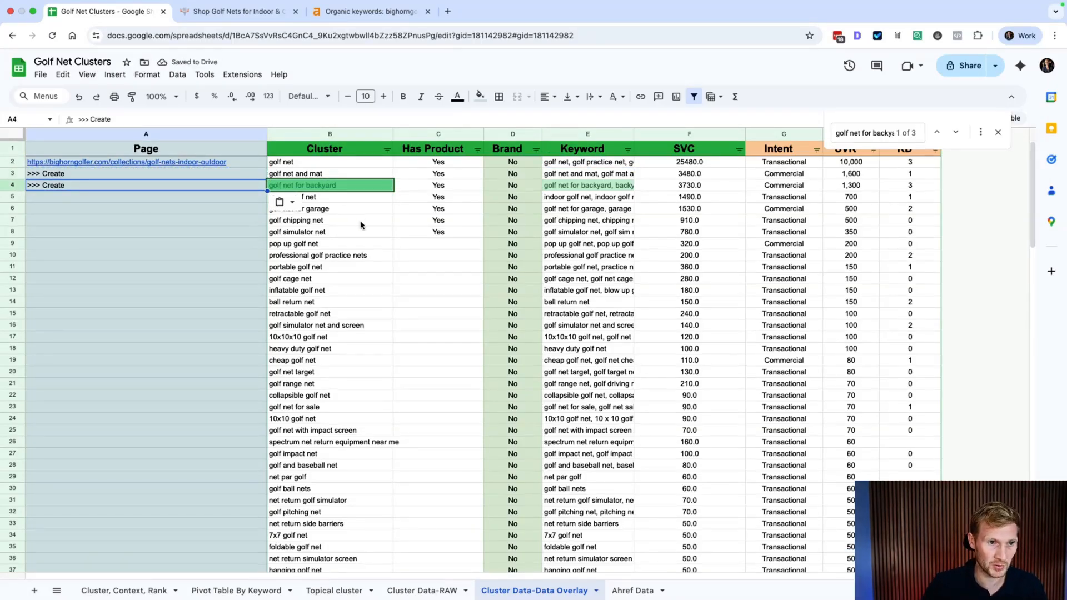
# Step: Paste '>>> Create' into the Page cells of rows 5 through 11
pyautogui.click(203, 175)
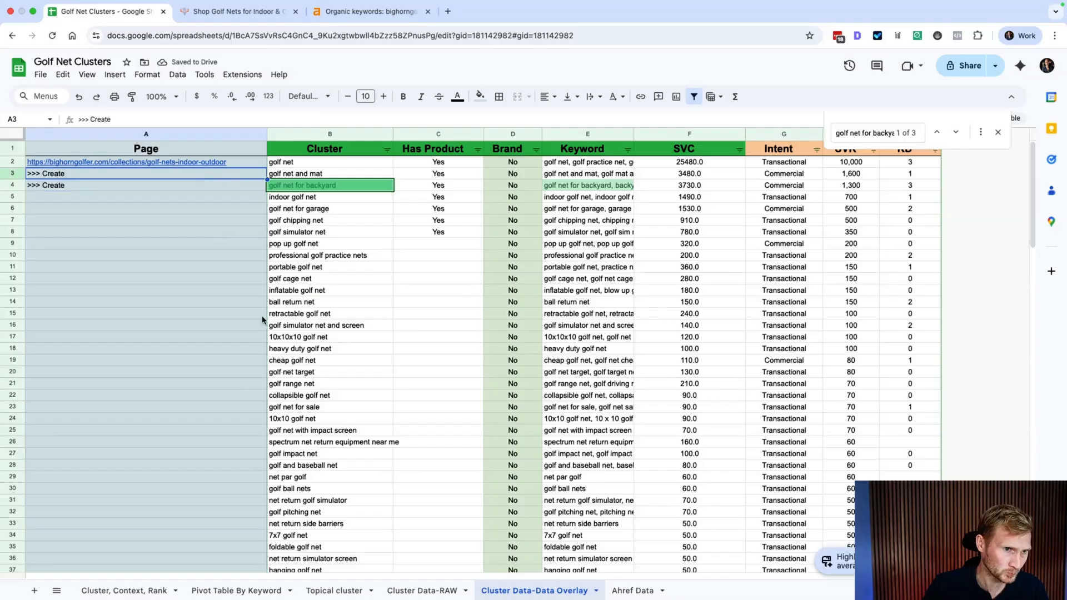
pyautogui.press('Right')
pyautogui.press('Left')
pyautogui.press('Down')
pyautogui.press('Right')
pyautogui.press('Left')
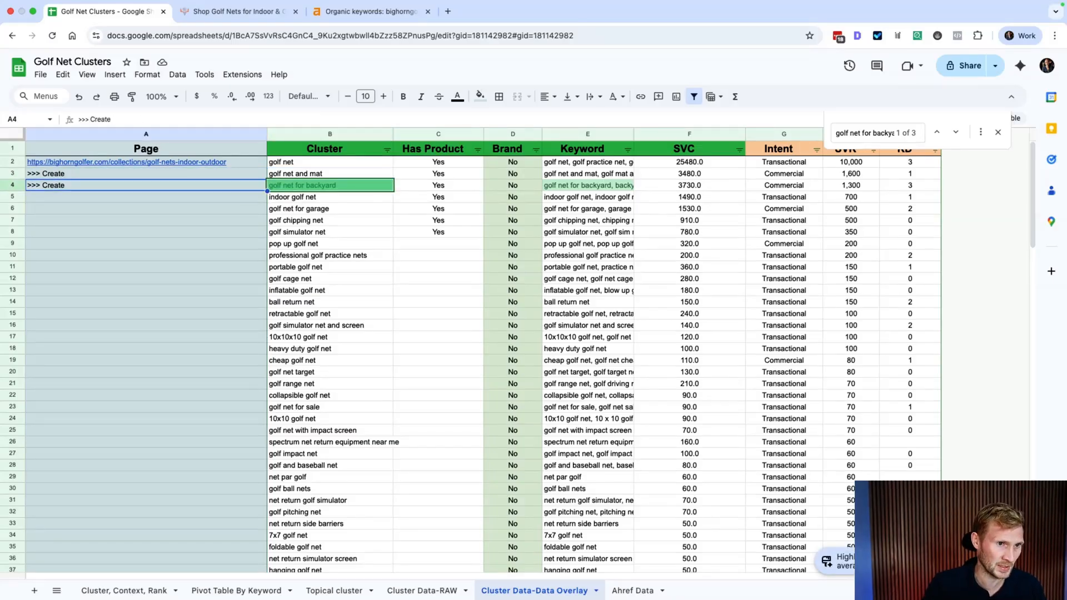
pyautogui.press('Down')
pyautogui.hotkey('ctrl', 'v')
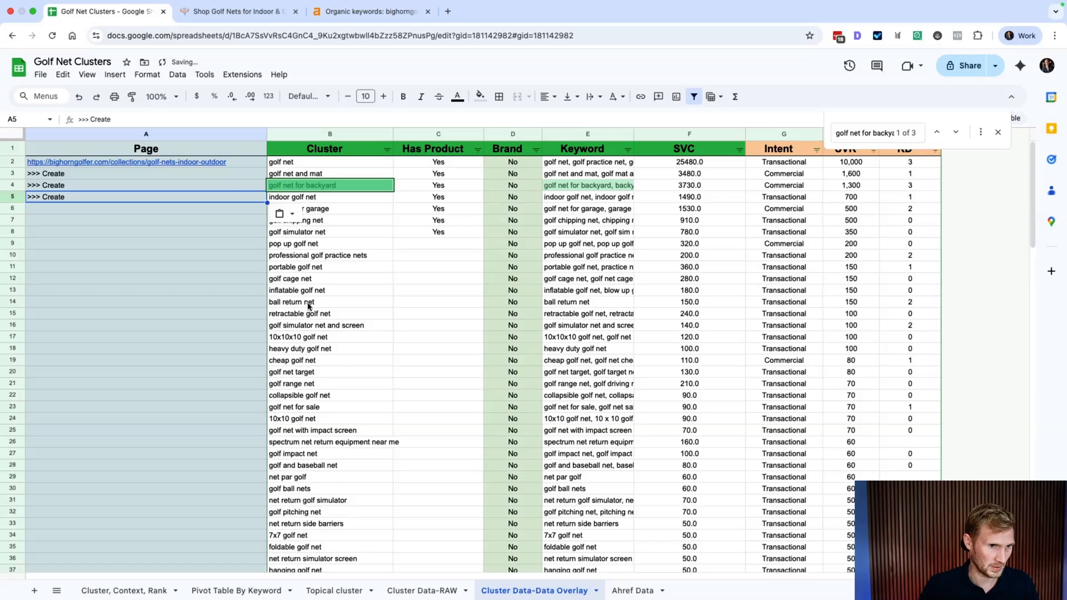
pyautogui.click(255, 291)
pyautogui.click(244, 211)
pyautogui.hotkey('ctrl', 'v')
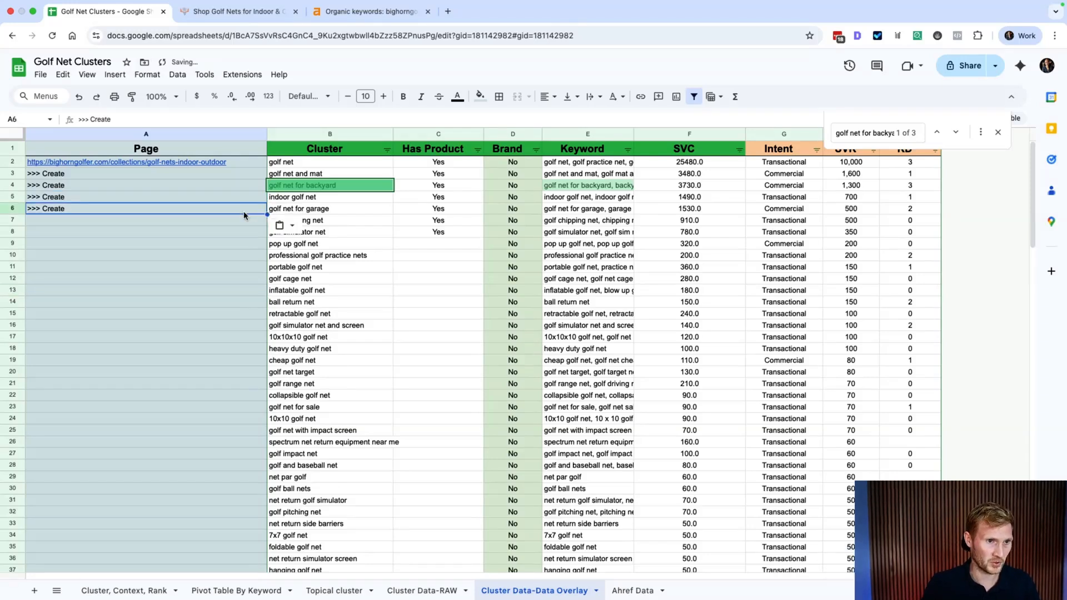
pyautogui.press('Down')
pyautogui.hotkey('ctrl', 'v')
pyautogui.press('Down')
pyautogui.hotkey('ctrl', 'v')
pyautogui.press('Down')
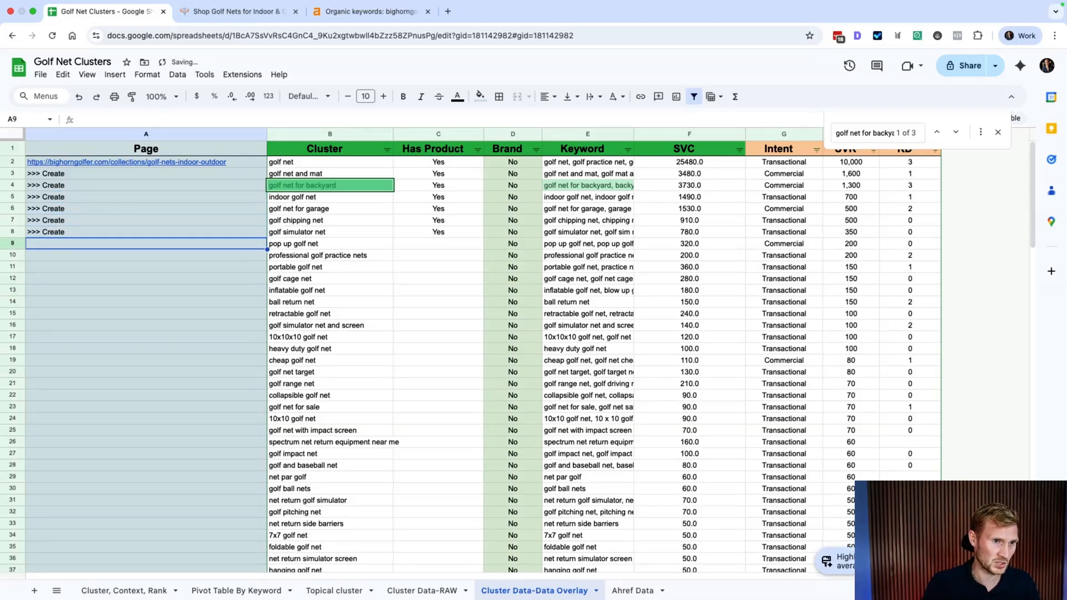
pyautogui.hotkey('ctrl', 'v')
pyautogui.press('Down')
pyautogui.hotkey('ctrl', 'v')
pyautogui.press('Down')
pyautogui.hotkey('ctrl', 'v')
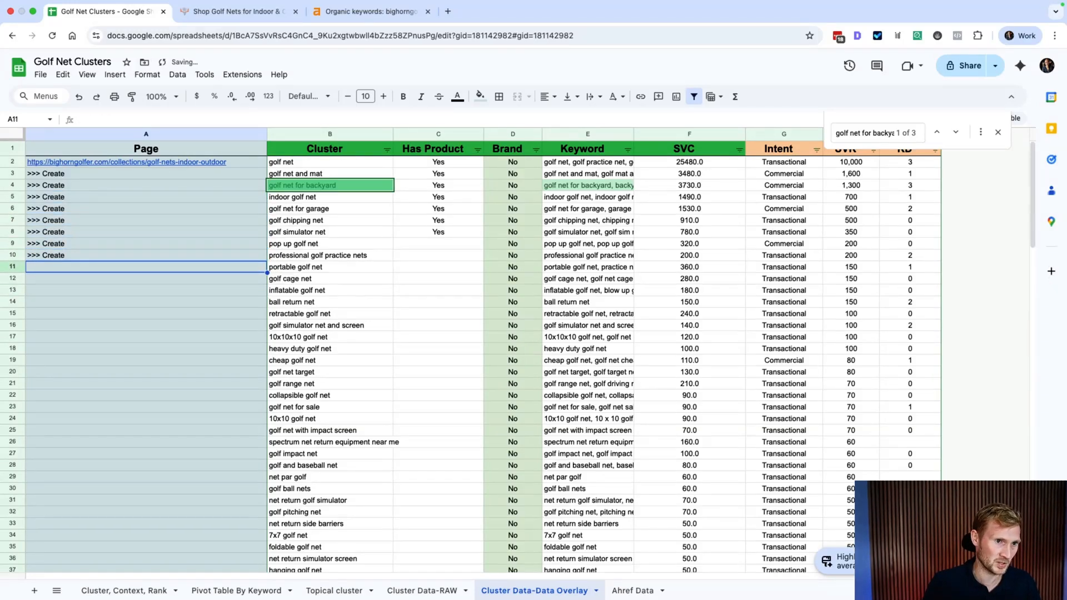
# Step: Enter 'No' in A12 and A13 for the golf cage net and inflatable golf net rows
pyautogui.press('Down')
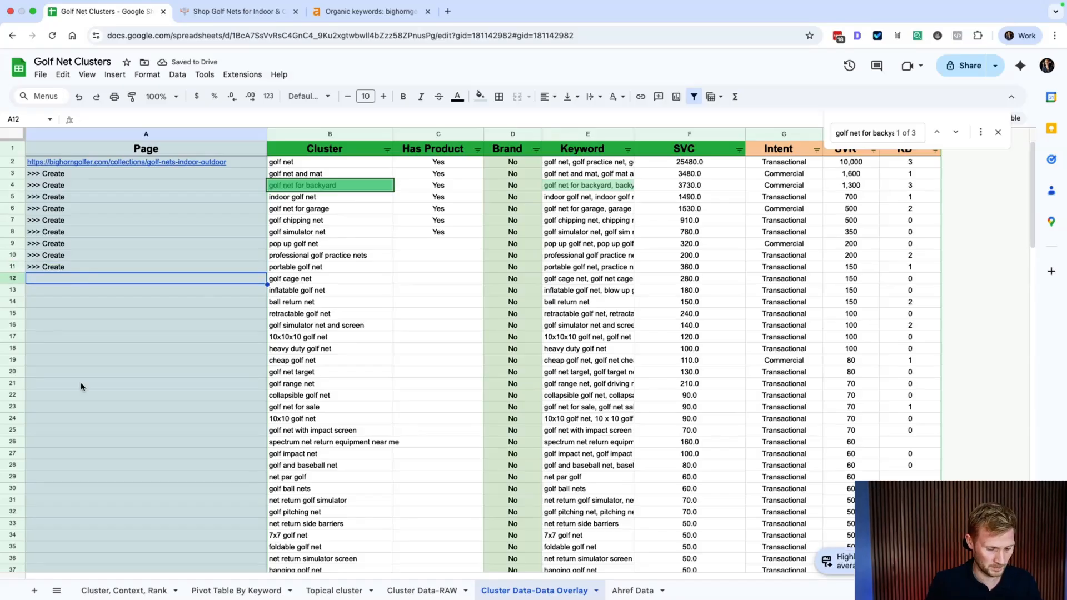
pyautogui.write('No')
pyautogui.press('Return')
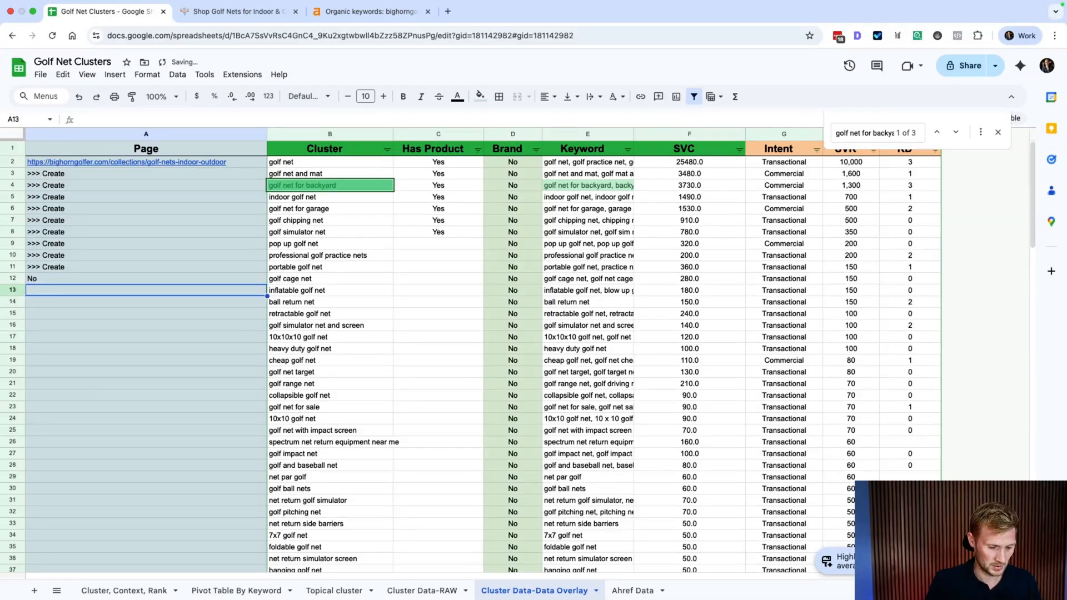
pyautogui.write('No')
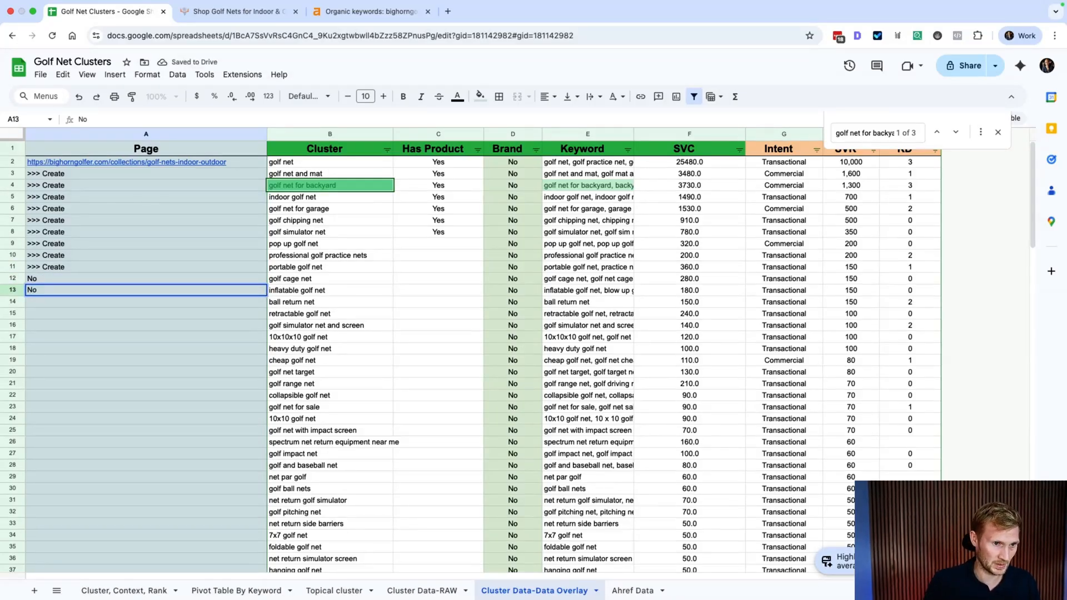
pyautogui.press('Return')
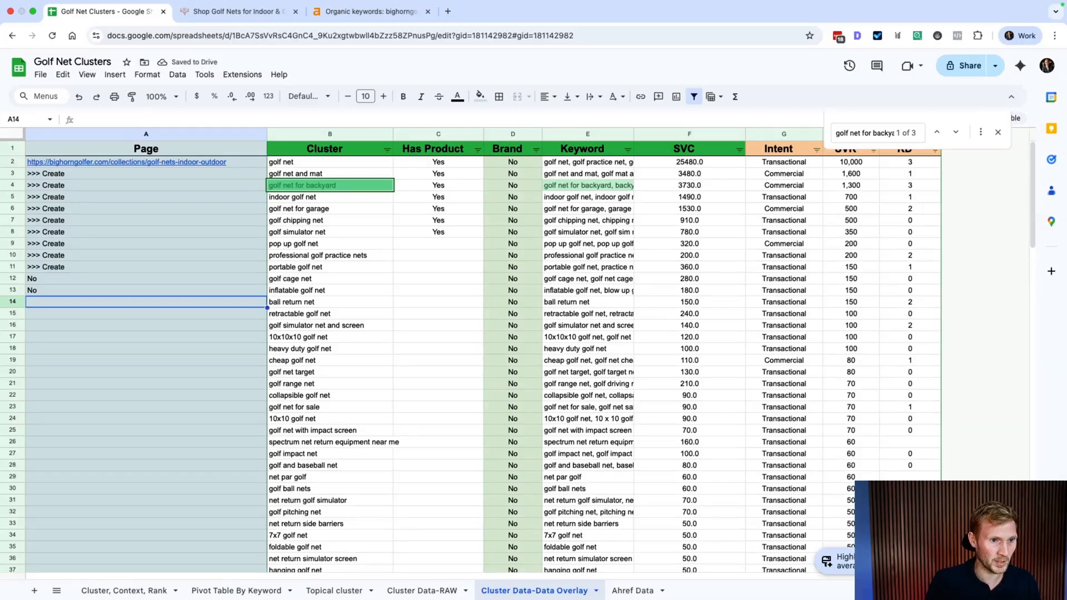
# Step: Paste '>>> Create' into the Page cells of rows 14, 15, 16 and 18
pyautogui.press('Right')
pyautogui.press('Right')
pyautogui.press('Right')
pyautogui.press('Right')
pyautogui.press('Right')
pyautogui.press('Right')
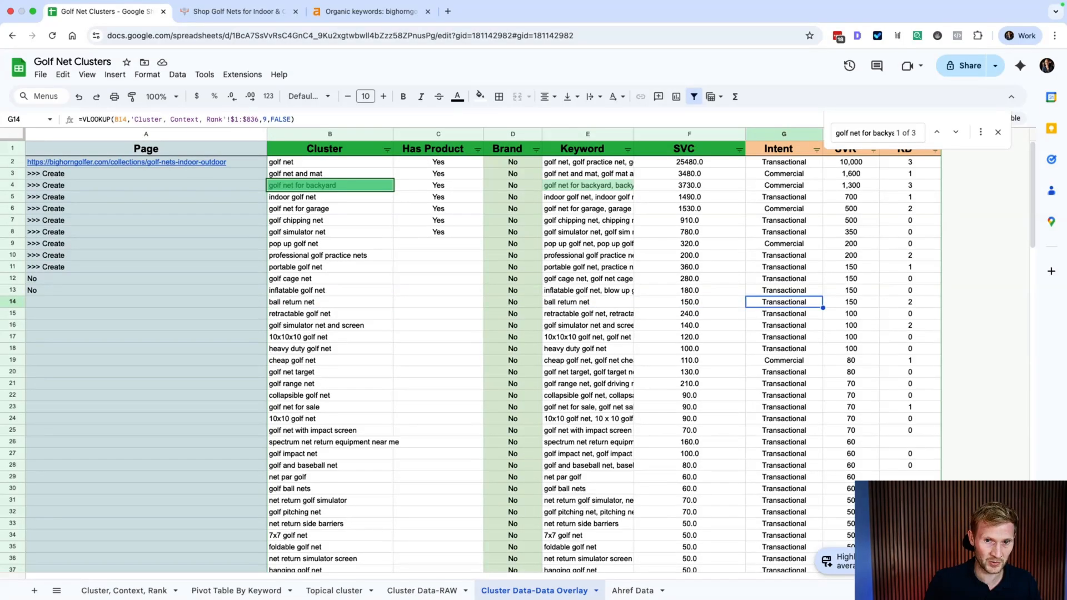
pyautogui.press('Left')
pyautogui.press('Left')
pyautogui.press('Left')
pyautogui.press('Left')
pyautogui.press('Left')
pyautogui.press('Left')
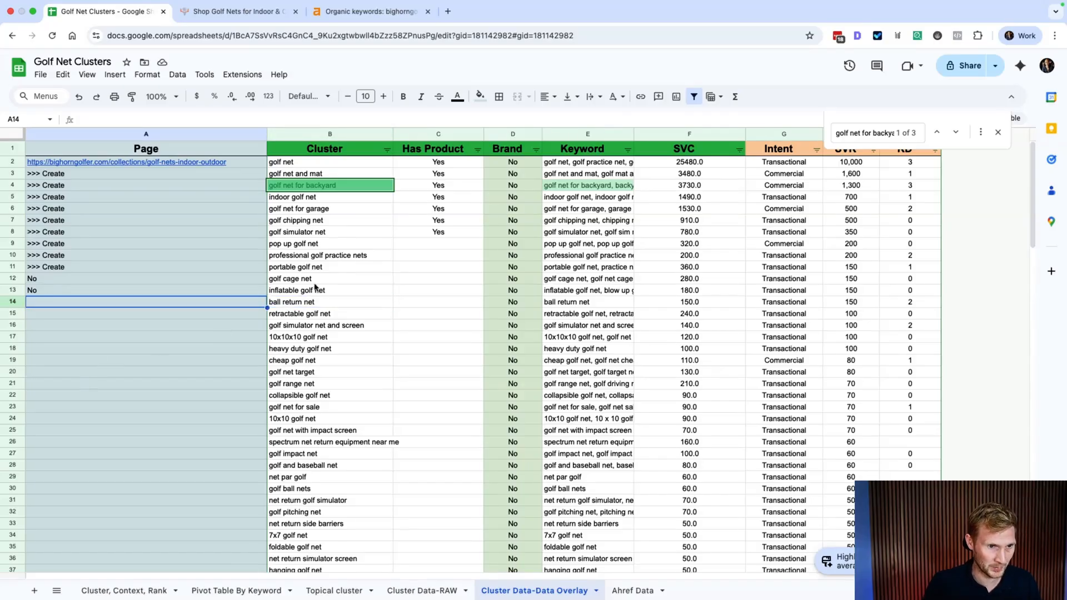
pyautogui.press('super+v')
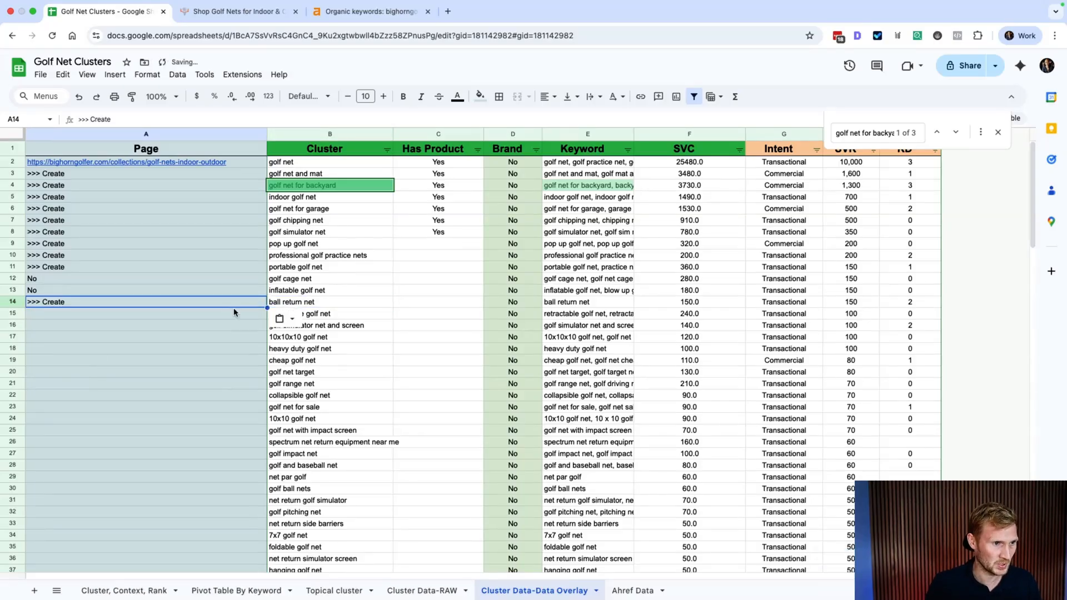
pyautogui.click(235, 369)
pyautogui.press('Up')
pyautogui.press('Up')
pyautogui.press('Up')
pyautogui.press('Up')
pyautogui.press('Up')
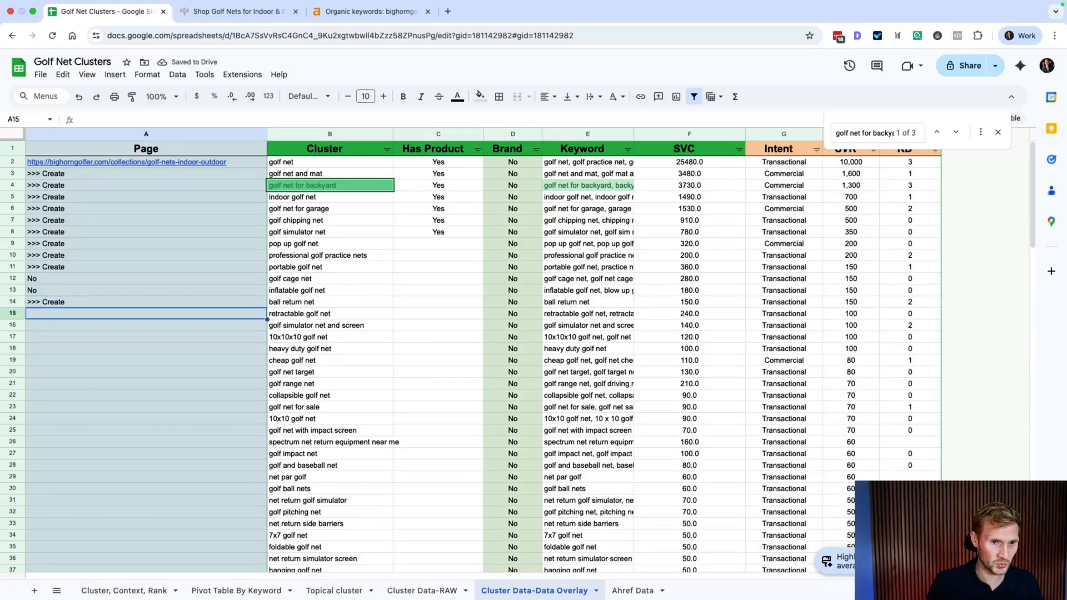
pyautogui.press('Right')
pyautogui.press('Right')
pyautogui.press('Right')
pyautogui.press('Right')
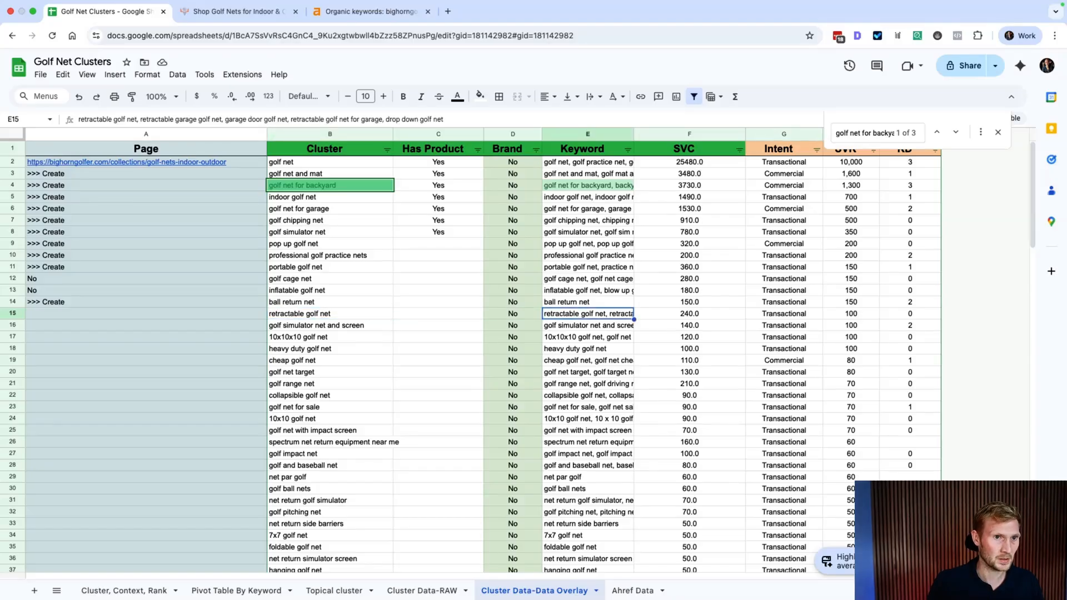
pyautogui.press('Left')
pyautogui.press('Left')
pyautogui.press('Left')
pyautogui.press('Left')
pyautogui.press('Right')
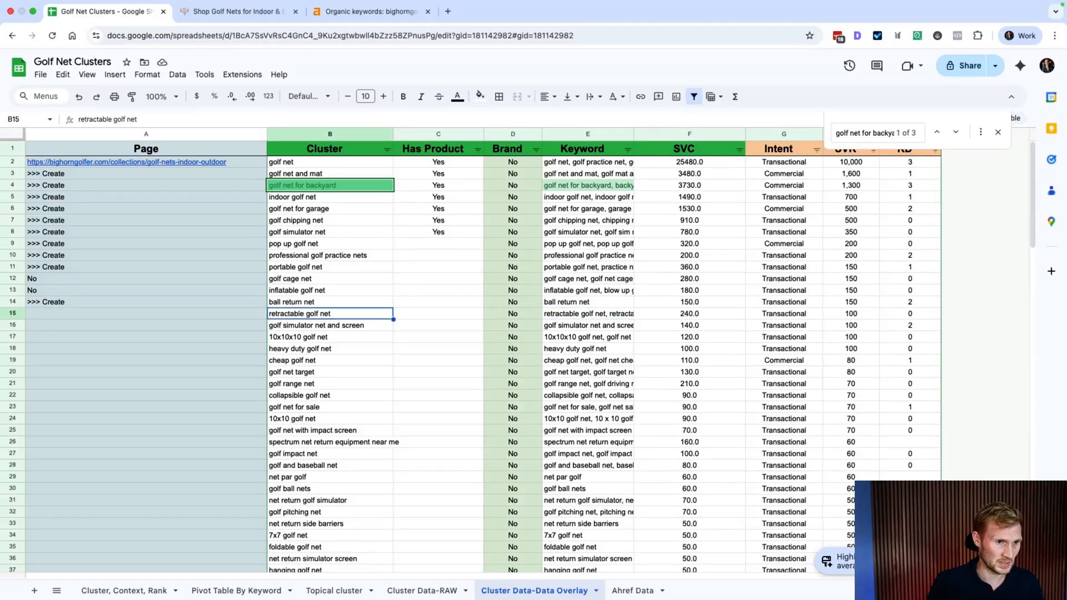
pyautogui.press('Left')
pyautogui.write('>>> Create')
pyautogui.press('Down')
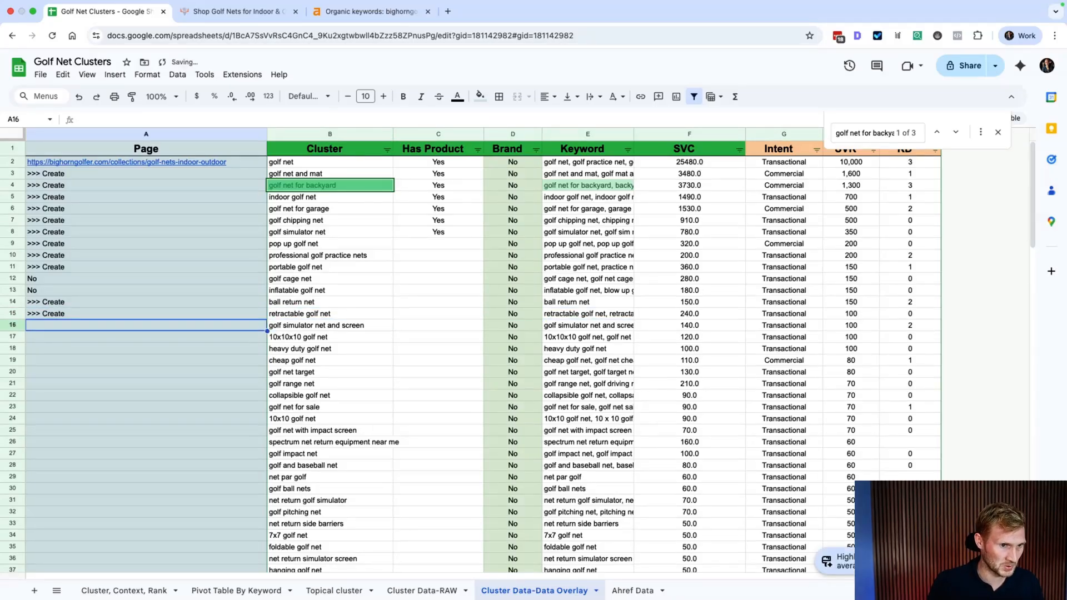
pyautogui.write('>>> Create')
pyautogui.press('Down')
pyautogui.press('Down')
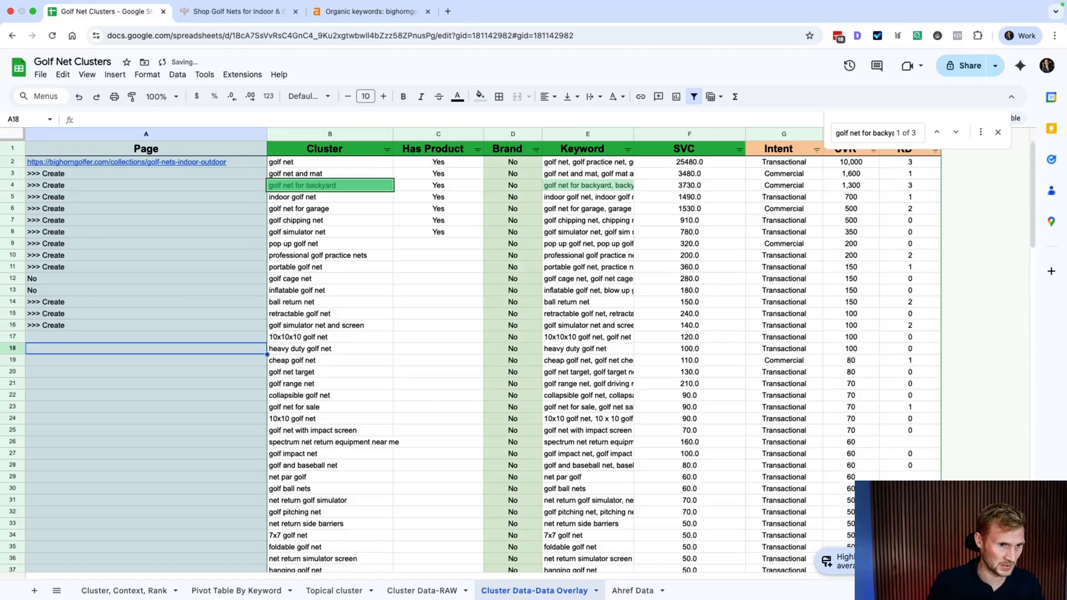
pyautogui.write('>>> Create')
pyautogui.press('Down')
# Step: Mark rows 21, 24, 25, 32 and 35 as '>>> Create', skipping the rows between
pyautogui.press('Right')
pyautogui.press('Right')
pyautogui.press('Right')
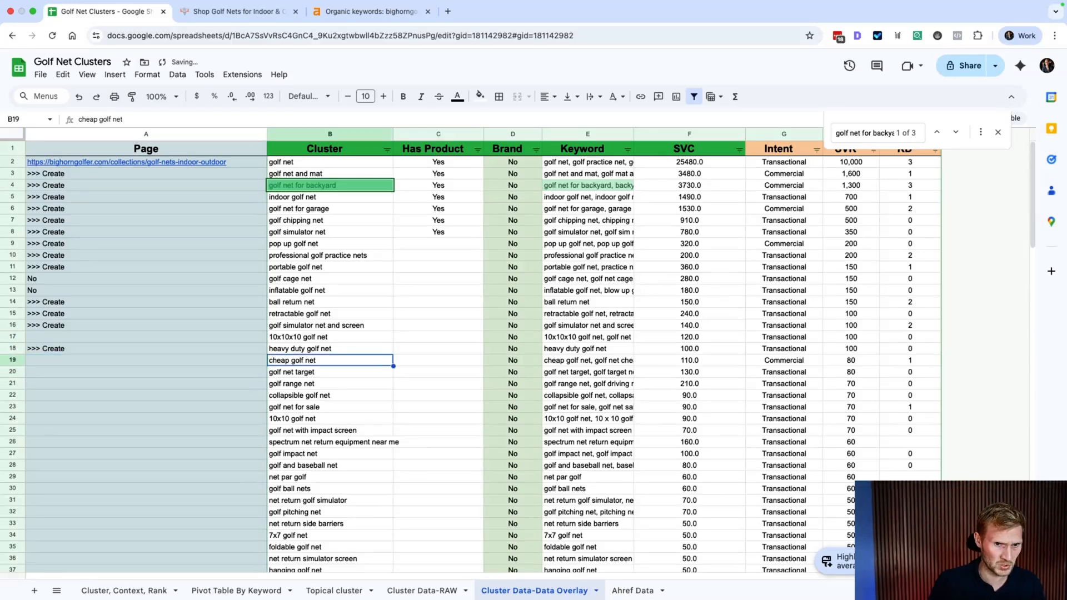
pyautogui.press('Left')
pyautogui.press('Left')
pyautogui.press('Left')
pyautogui.press('Down')
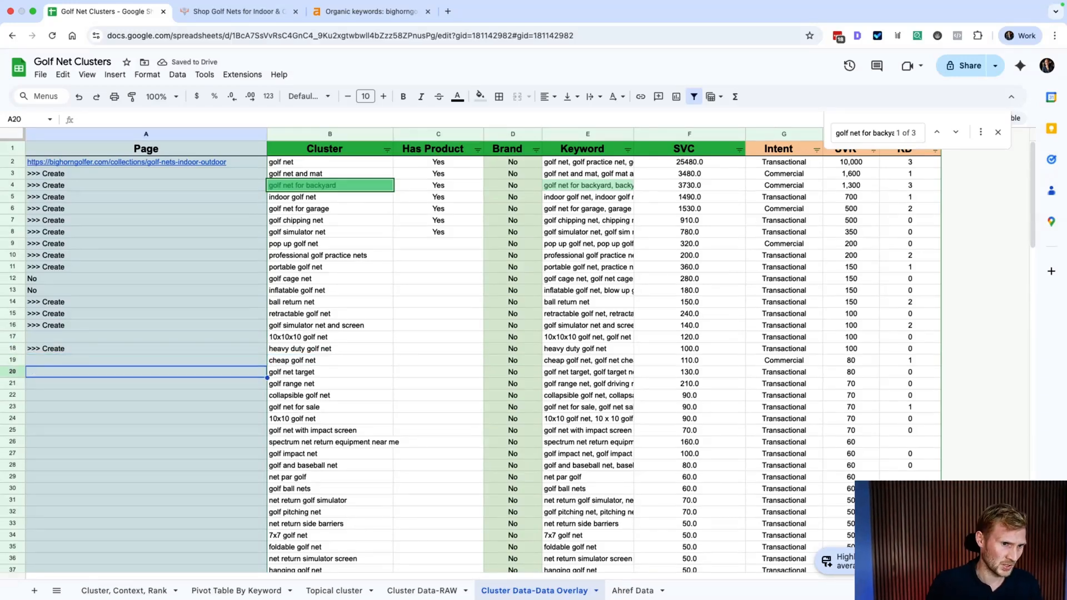
pyautogui.press('Down')
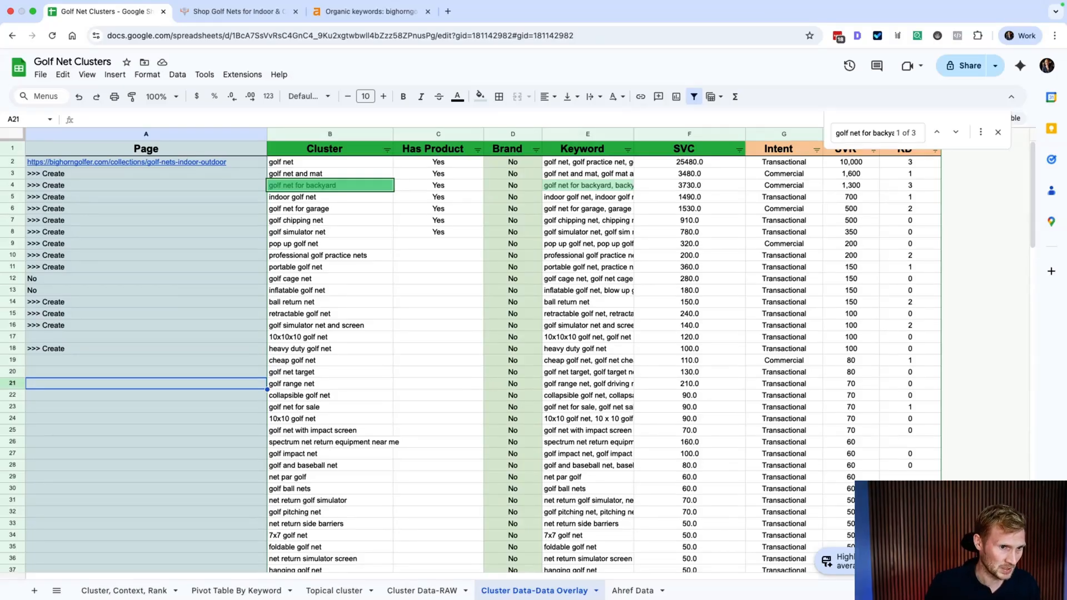
pyautogui.write('>>> Create')
pyautogui.press('Return')
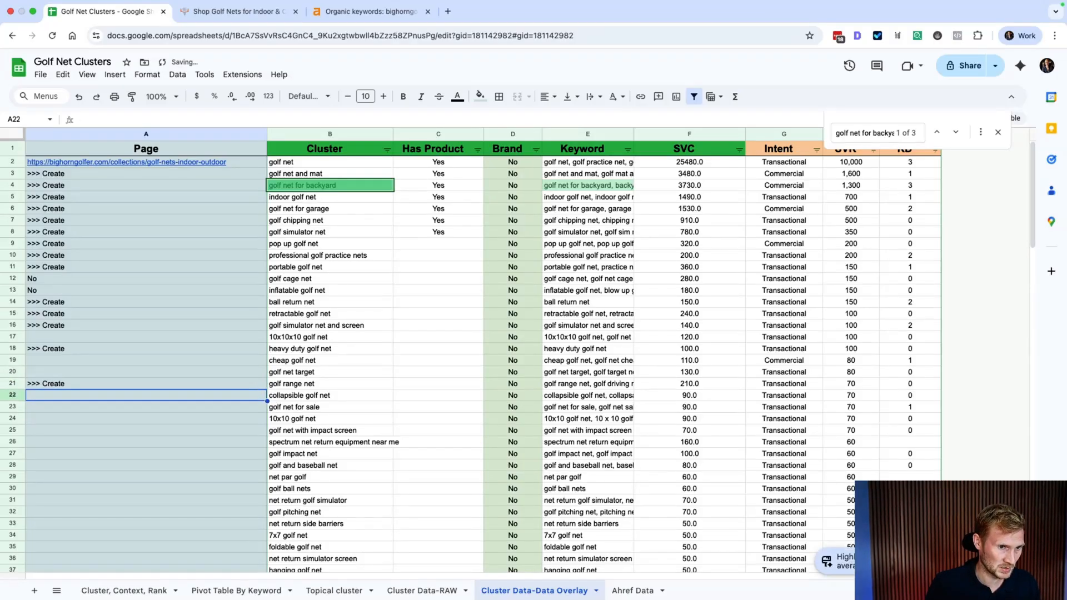
pyautogui.press('Down')
pyautogui.press('Down')
pyautogui.write('>>> Create')
pyautogui.press('Down')
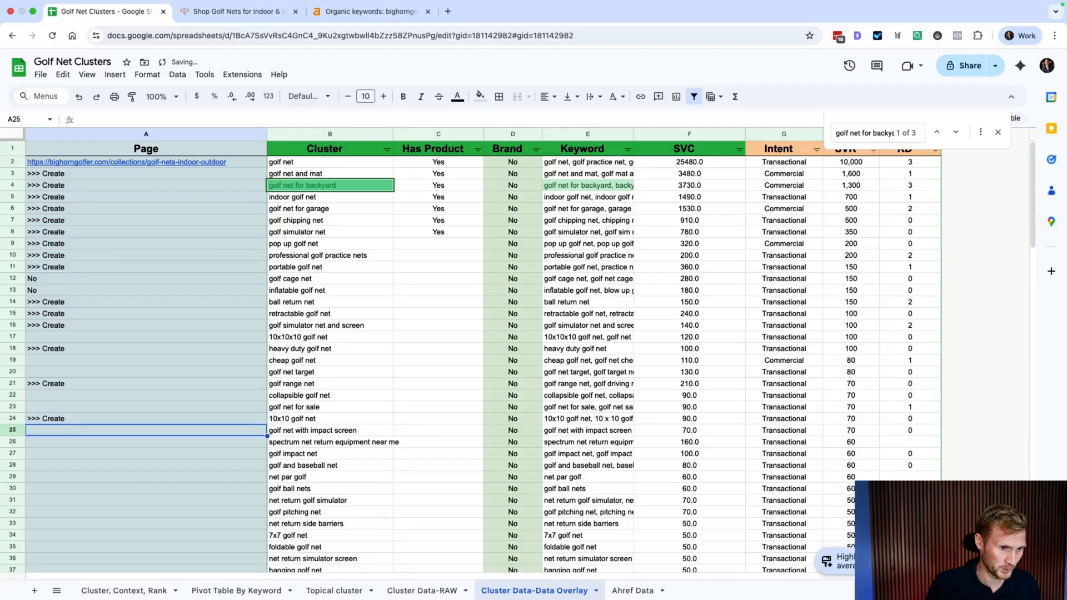
pyautogui.write('>>> Create')
pyautogui.press('Down')
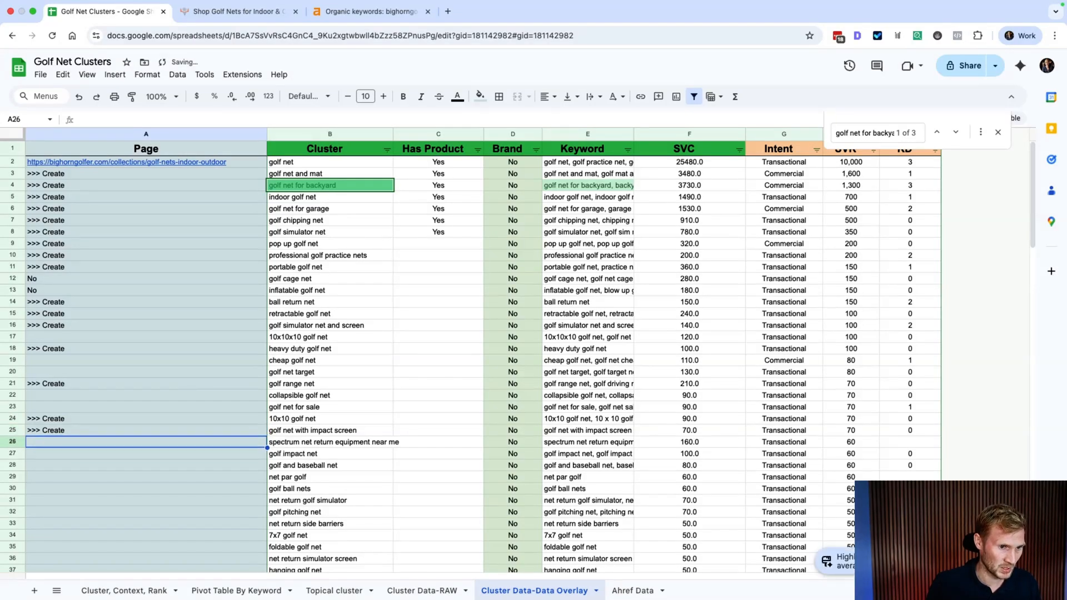
pyautogui.press('Down')
pyautogui.press('Down')
pyautogui.press('Down')
pyautogui.press('Down')
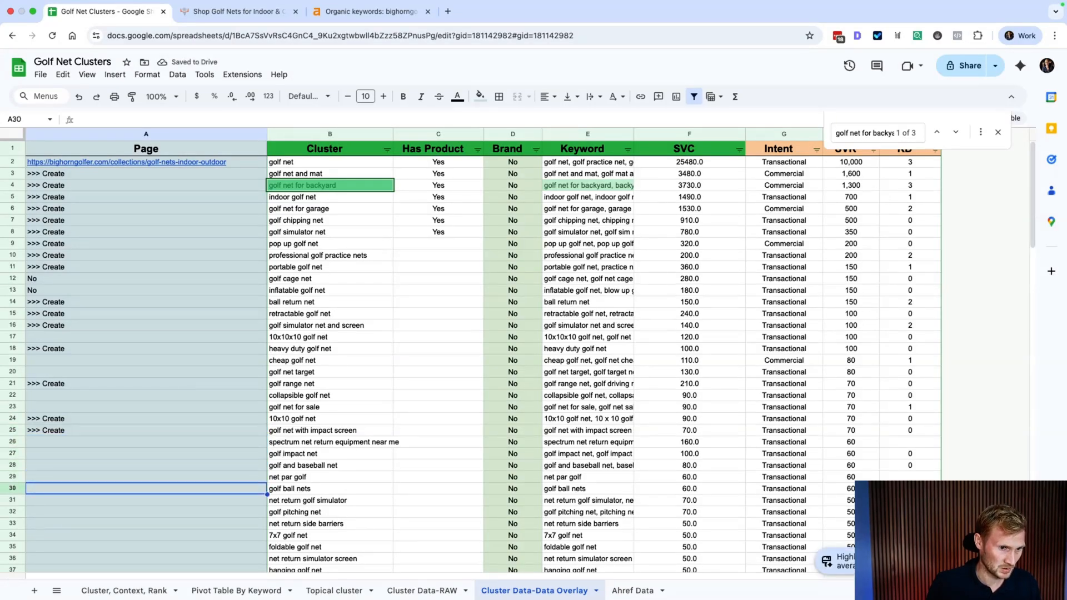
pyautogui.press('Down')
pyautogui.press('Down')
pyautogui.write('>>> Create')
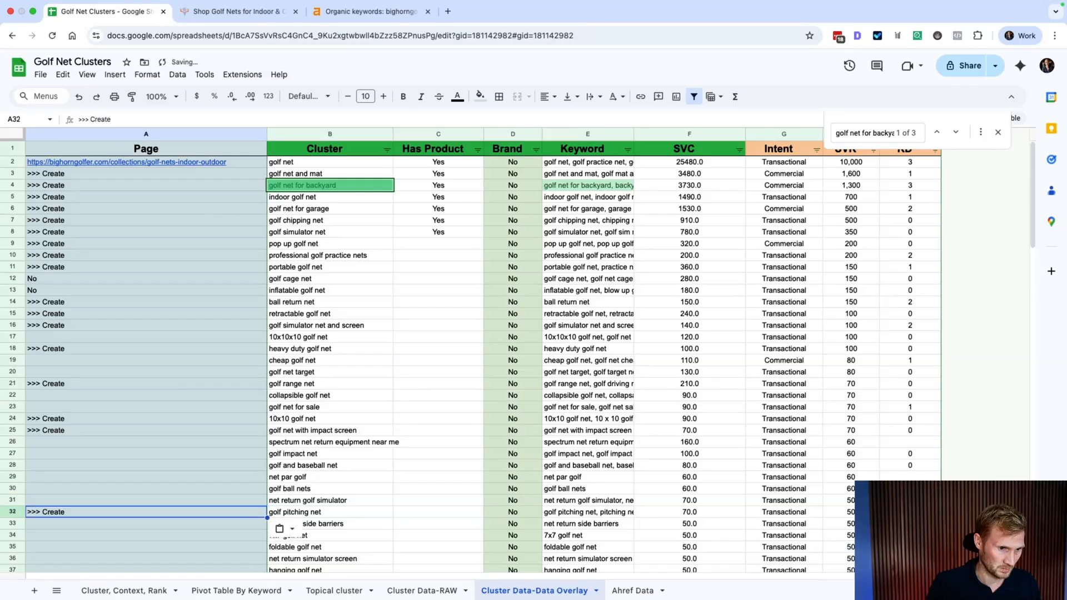
pyautogui.press('Down')
pyautogui.press('Down')
pyautogui.press('Down')
pyautogui.write('>>> Create')
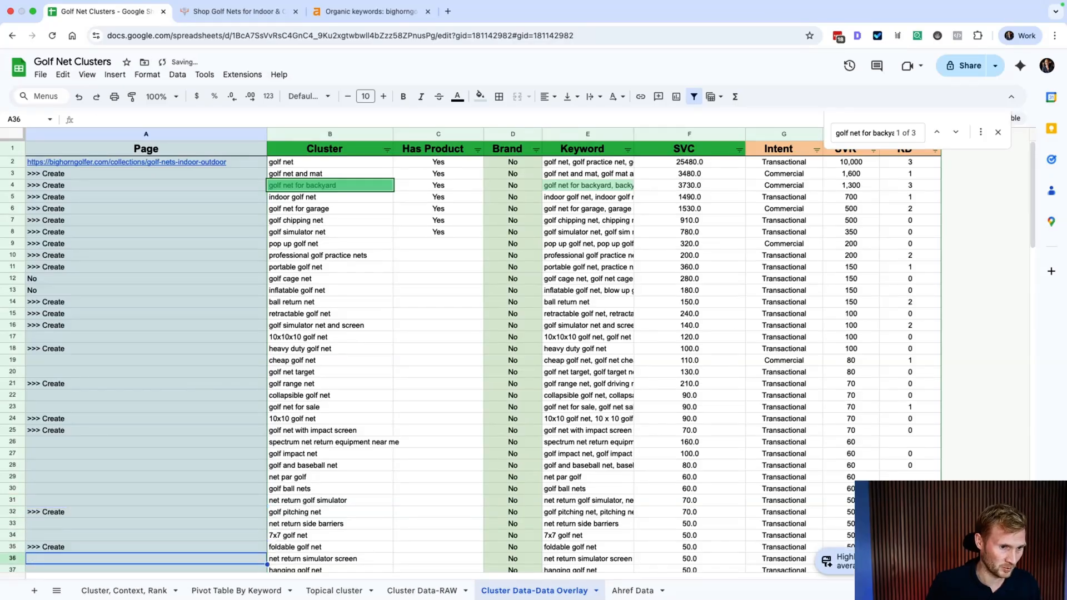
pyautogui.press('Down')
pyautogui.scroll(-3, 221, 362)
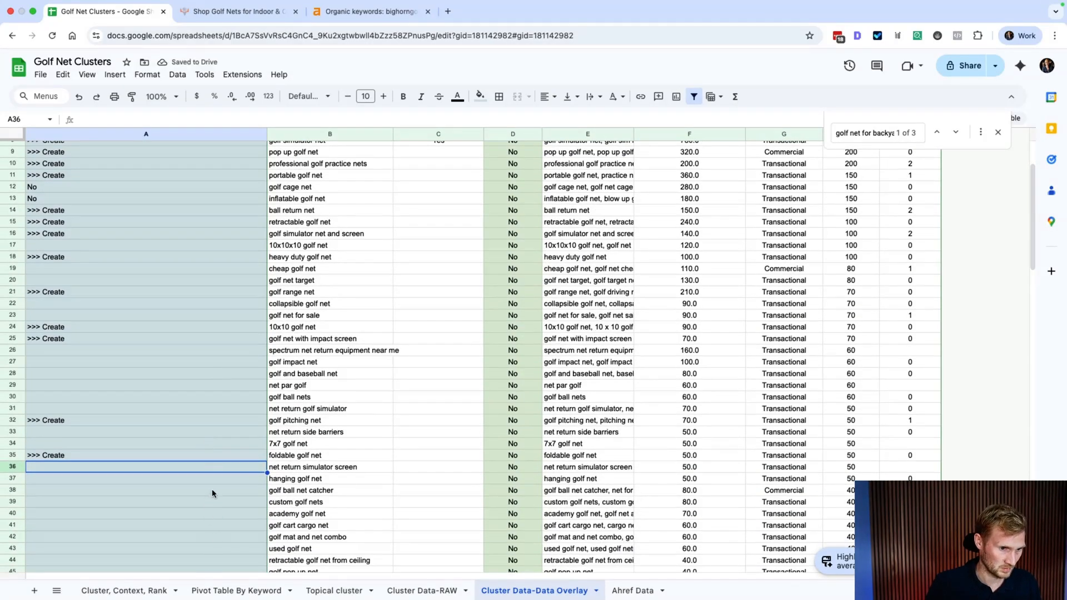
# Step: Paste '>>> Create' into A47 for the basement golf net row
pyautogui.scroll(-2, 211, 488)
pyautogui.scroll(-4, 212, 492)
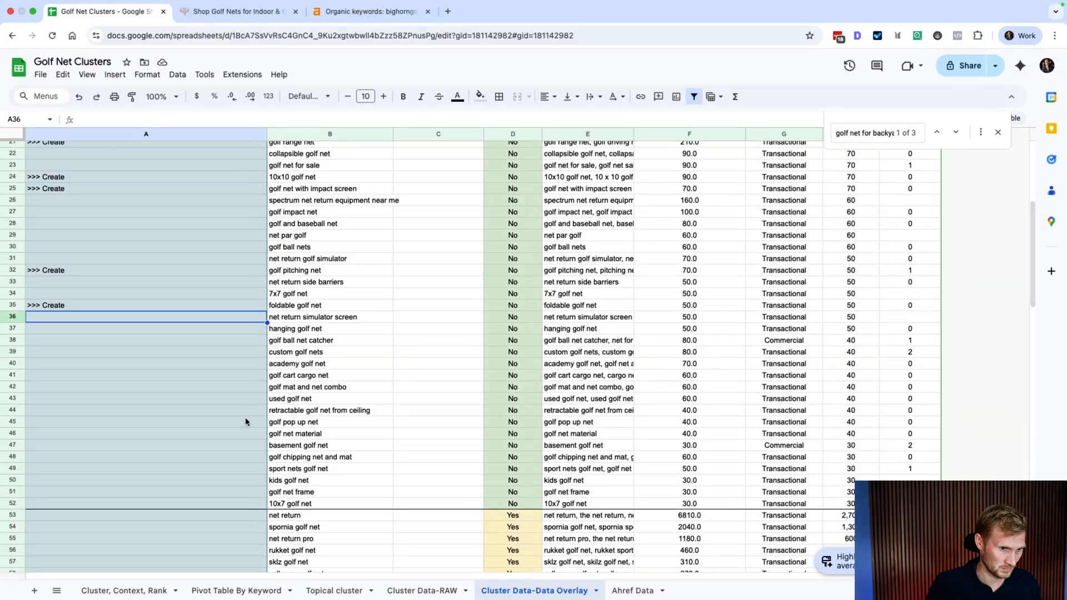
pyautogui.click(244, 444)
pyautogui.write('>>> Create')
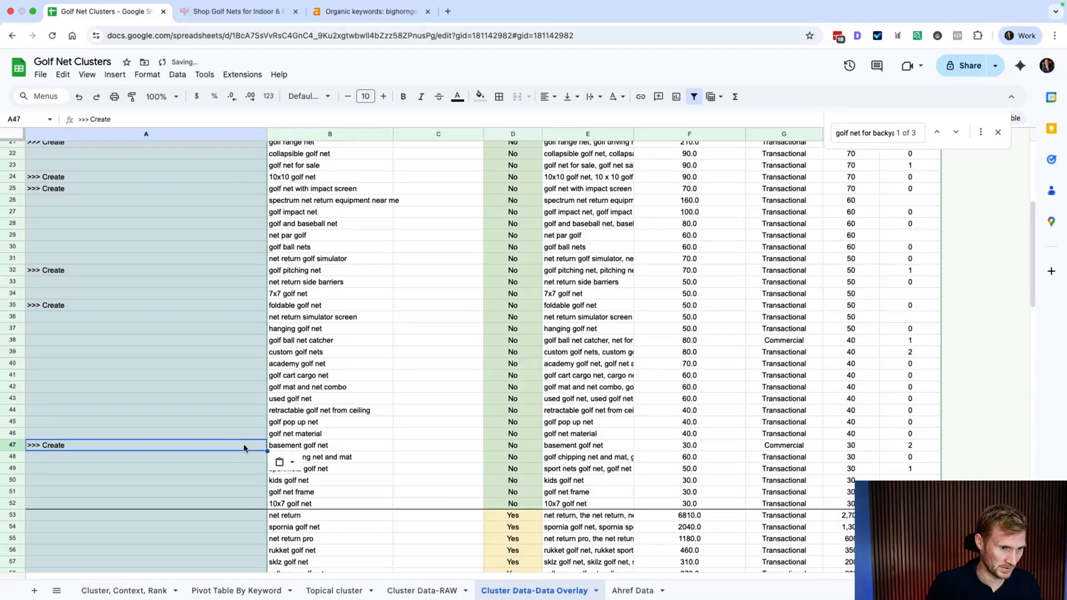
pyautogui.click(238, 493)
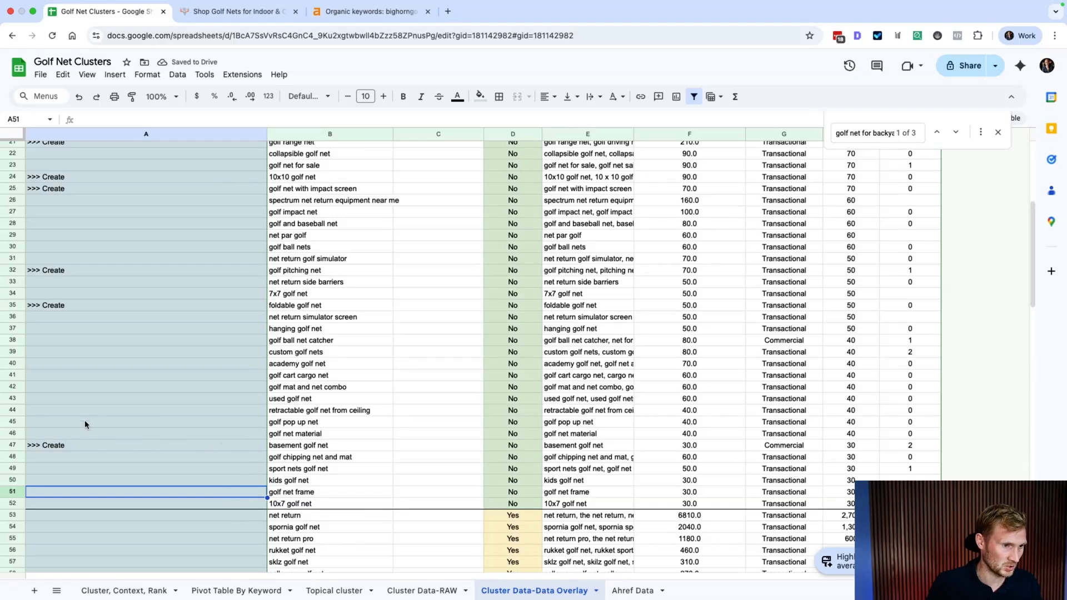
# Step: Drag the basement golf net and other '>>> Create' rows up so they sit together at the top
pyautogui.moveTo(12, 445); pyautogui.dragTo(14, 205)
pyautogui.keyDown('shift'); pyautogui.click(13, 271); pyautogui.keyUp('shift')
pyautogui.scroll(5, 15, 207)
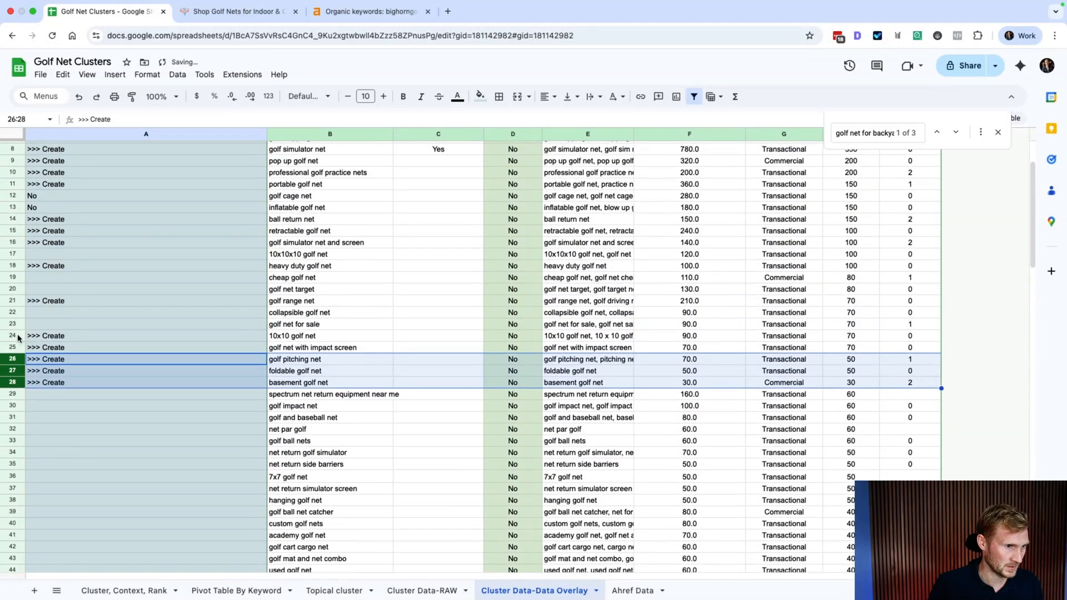
pyautogui.keyDown('shift'); pyautogui.click(14, 336); pyautogui.keyUp('shift')
pyautogui.moveTo(14, 335); pyautogui.dragTo(8, 360)
pyautogui.moveTo(17, 309); pyautogui.dragTo(5, 394)
pyautogui.click(12, 254)
pyautogui.moveTo(12, 208); pyautogui.dragTo(12, 195)
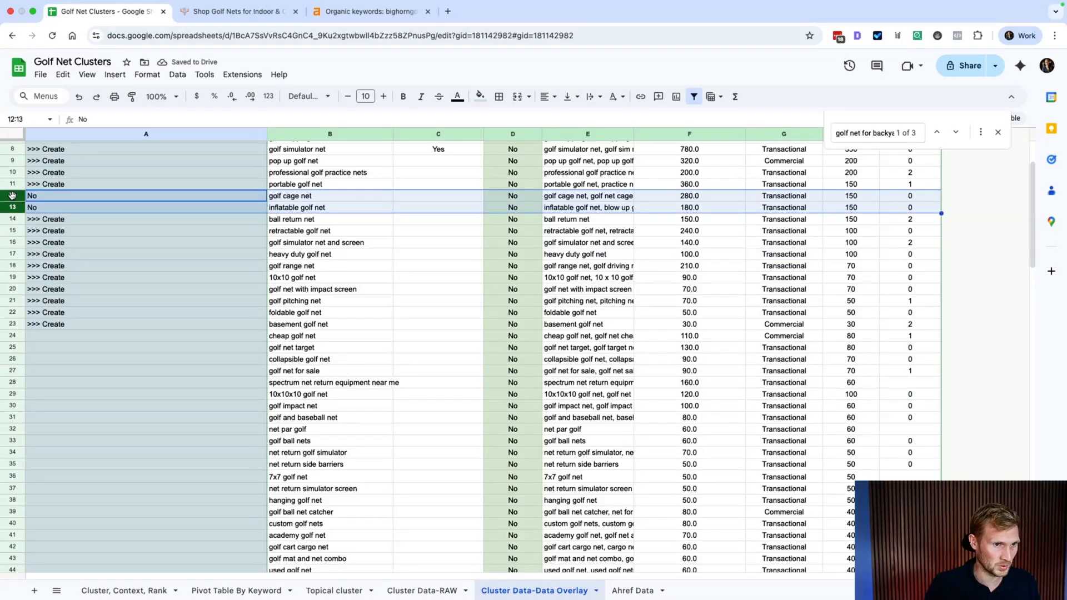
# Step: Move the golf cage net and inflatable golf net rows down and clear their 'No' values
pyautogui.rightClick(12, 195)
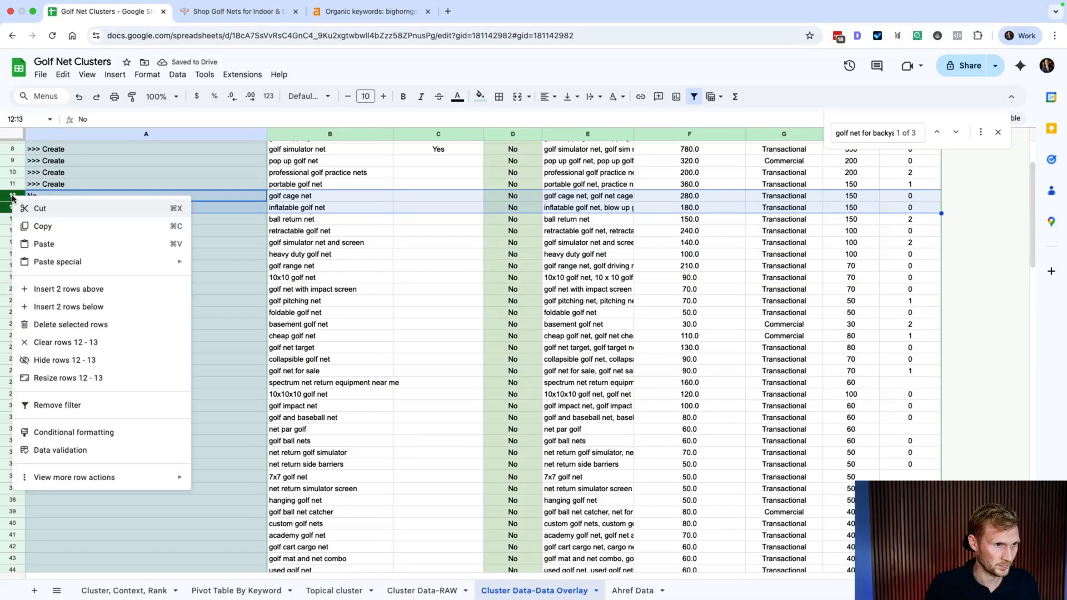
pyautogui.click(248, 405)
pyautogui.click(11, 196)
pyautogui.moveTo(11, 196); pyautogui.dragTo(49, 319)
pyautogui.hotkey('shift', 'Down')
pyautogui.hotkey('shift', 'Down')
pyautogui.press('Delete')
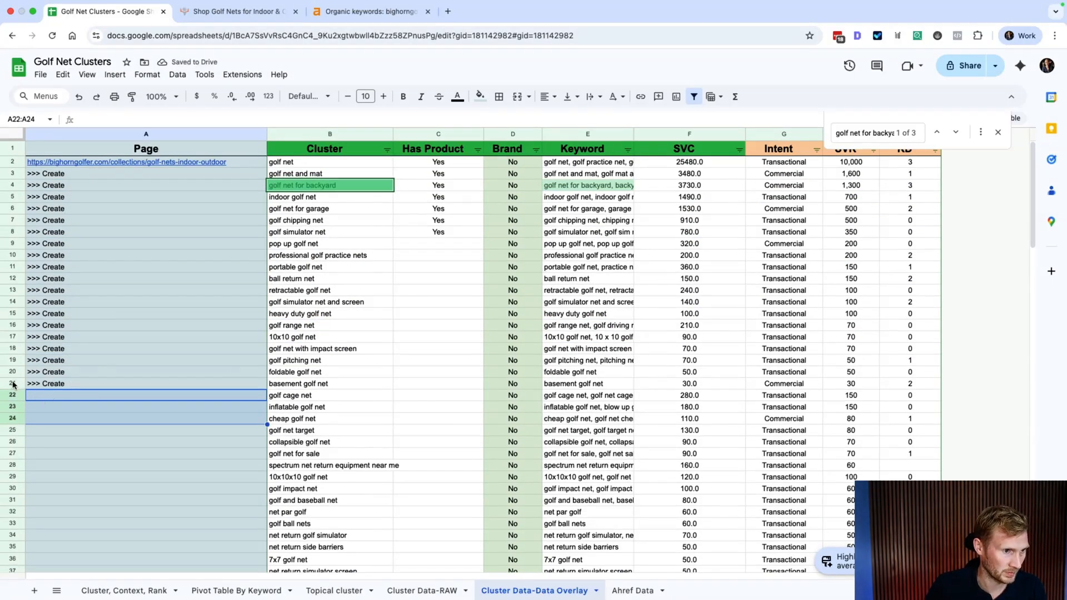
# Step: Apply a bottom border to rows 2–21 to close off the '>>> Create' block
pyautogui.moveTo(14, 383); pyautogui.dragTo(95, 165)
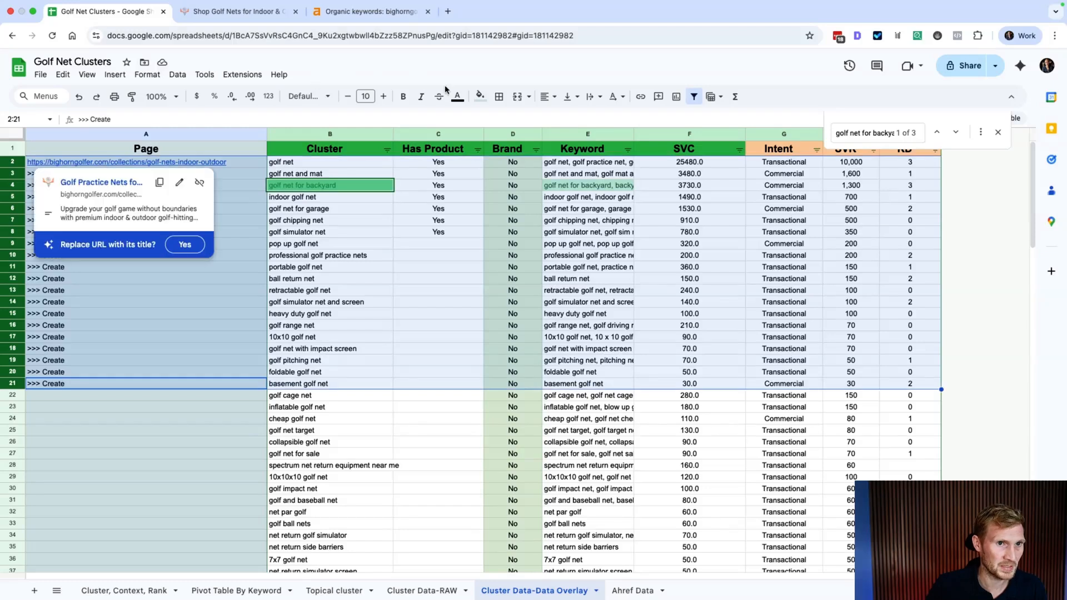
pyautogui.click(498, 96)
pyautogui.click(579, 133)
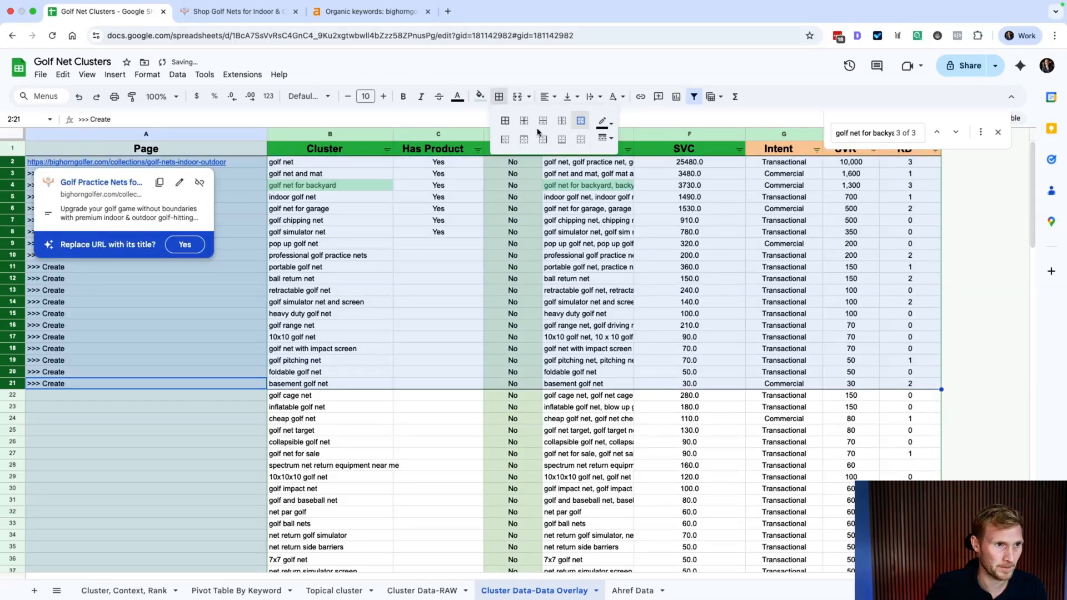
pyautogui.click(228, 443)
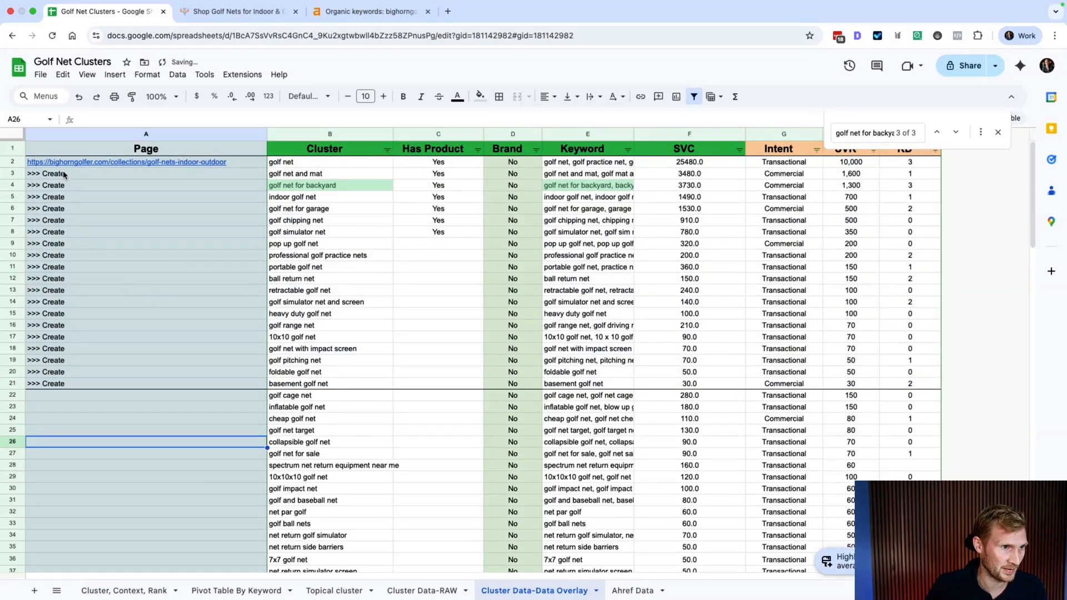
pyautogui.moveTo(63, 174); pyautogui.dragTo(66, 367)
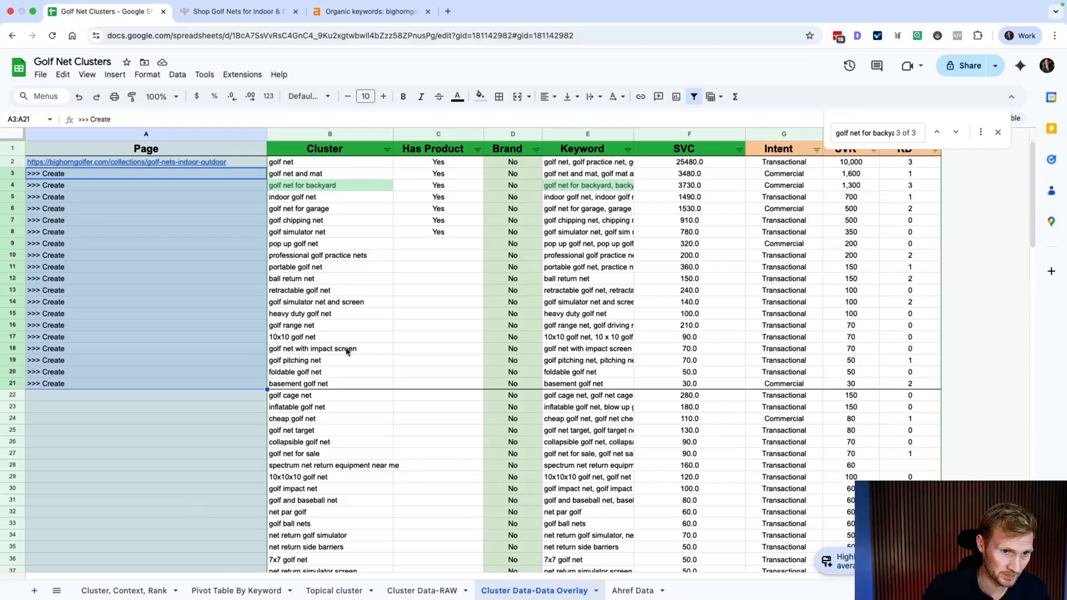
# Step: Fill 'Yes' from C8 down through C21 in the Has Product column
pyautogui.click(468, 234)
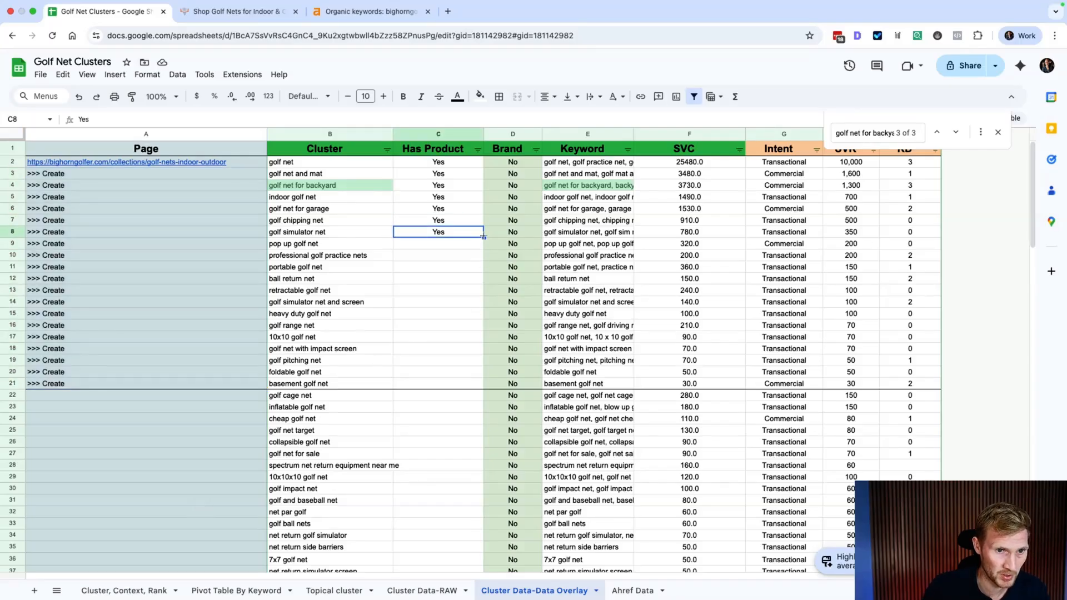
pyautogui.moveTo(484, 238); pyautogui.dragTo(459, 383)
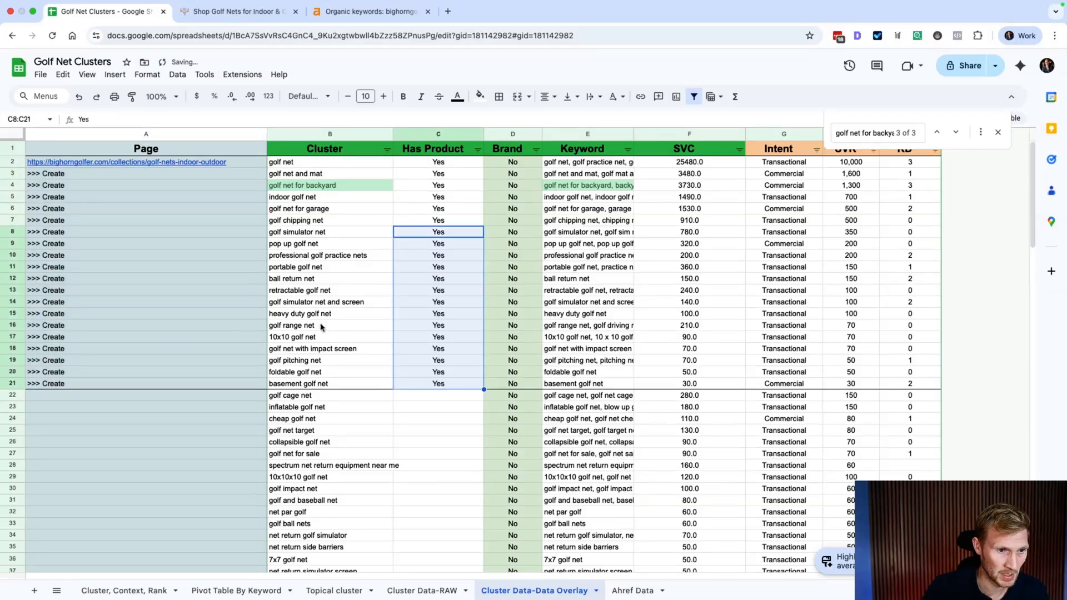
pyautogui.click(244, 339)
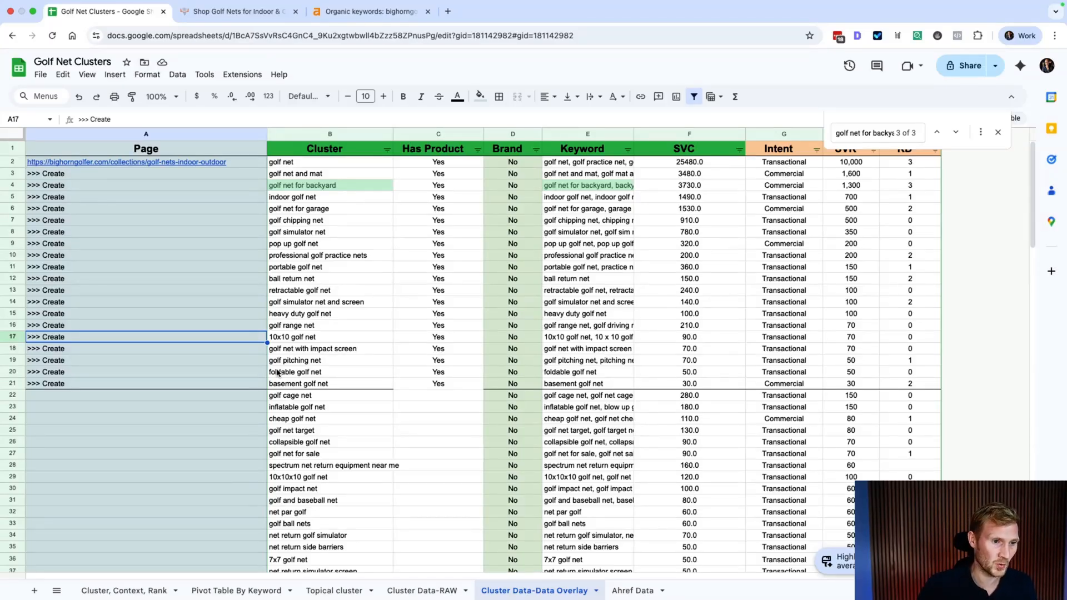
pyautogui.scroll(-15, 278, 372)
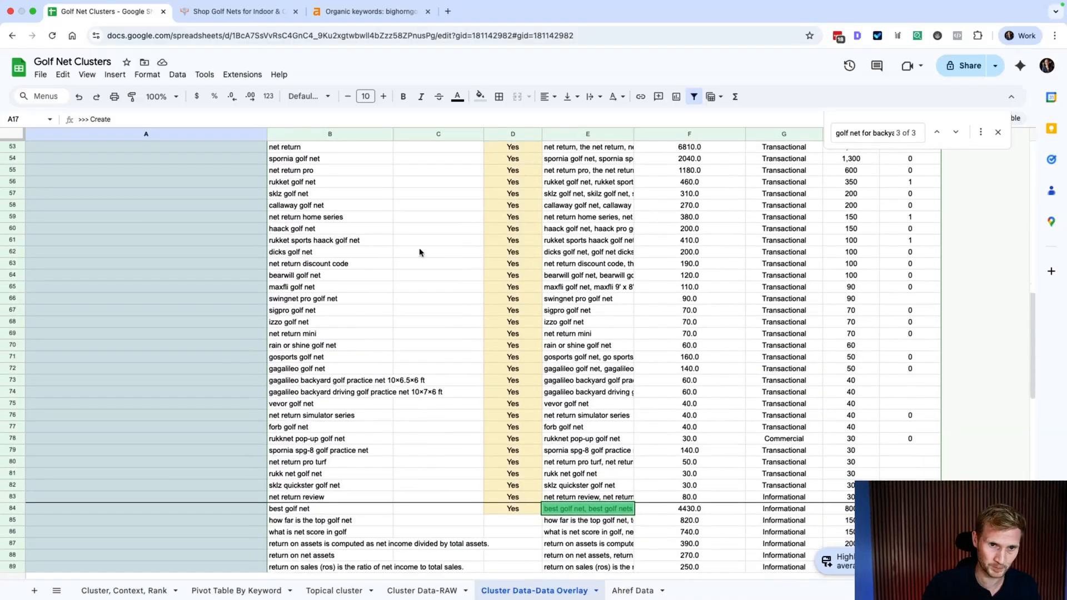
pyautogui.scroll(-10, 692, 382)
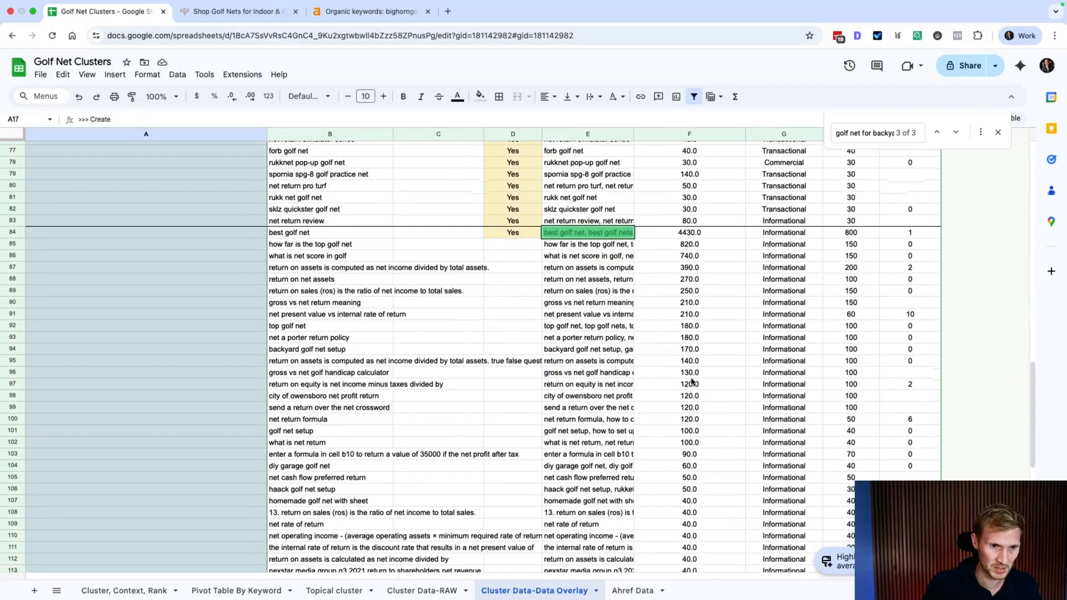
pyautogui.scroll(-2, 692, 381)
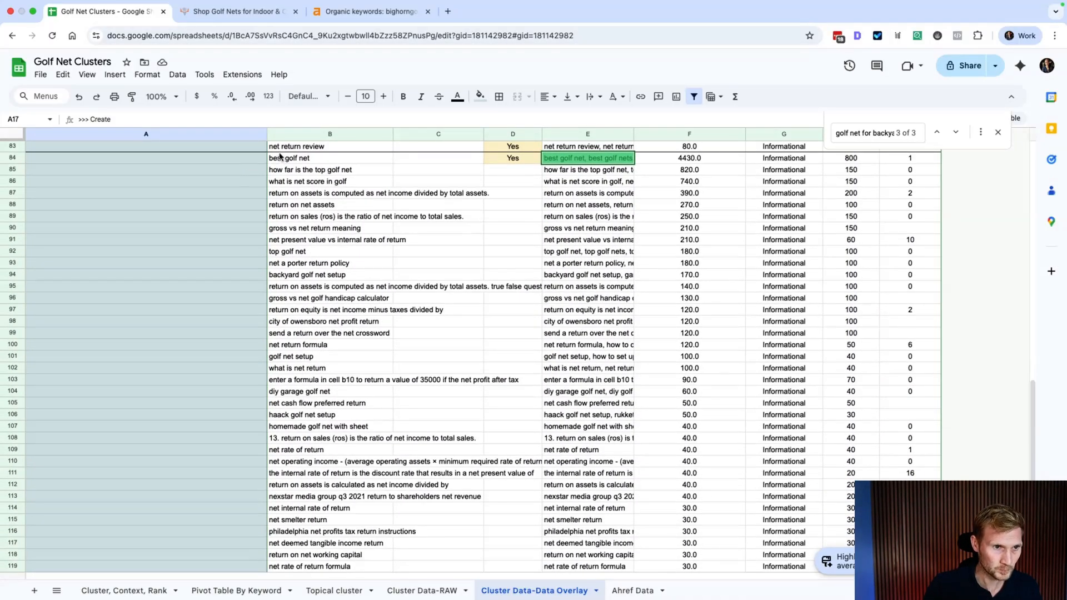
pyautogui.click(283, 160)
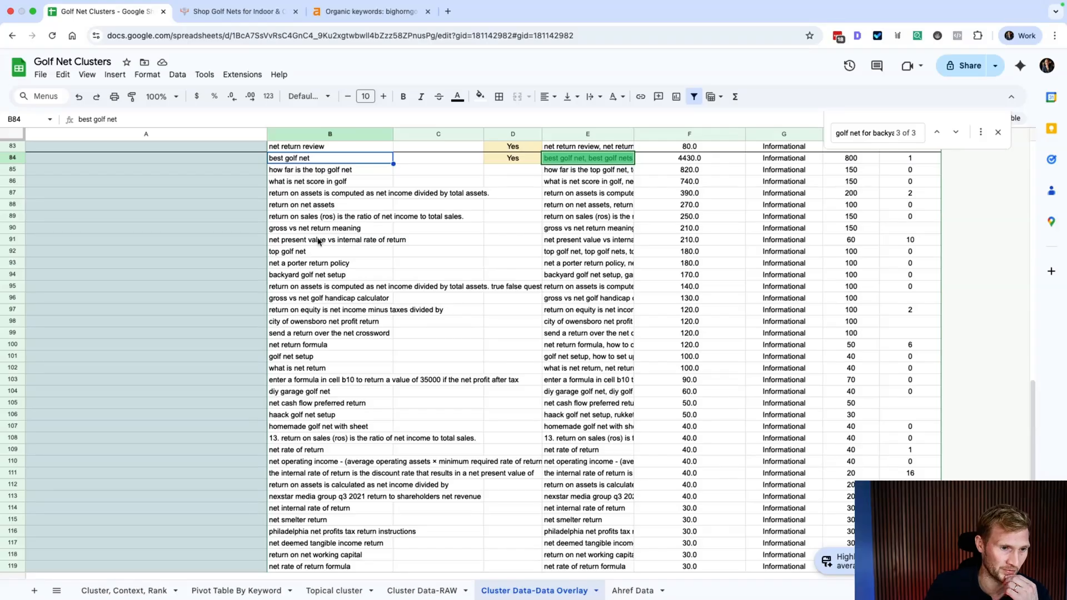
pyautogui.scroll(-1, 350, 445)
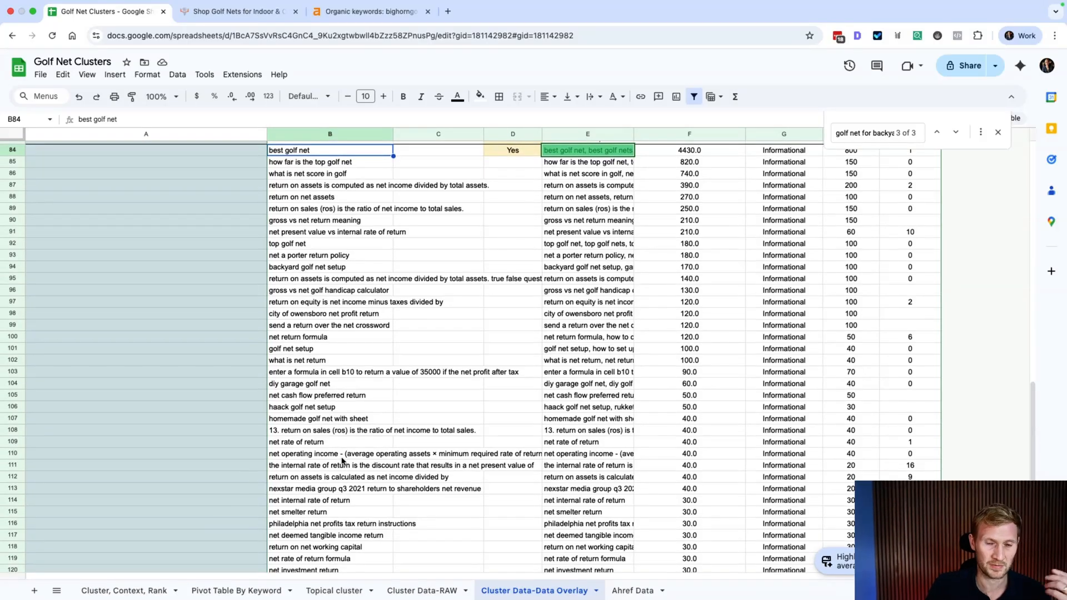
pyautogui.scroll(8, 347, 489)
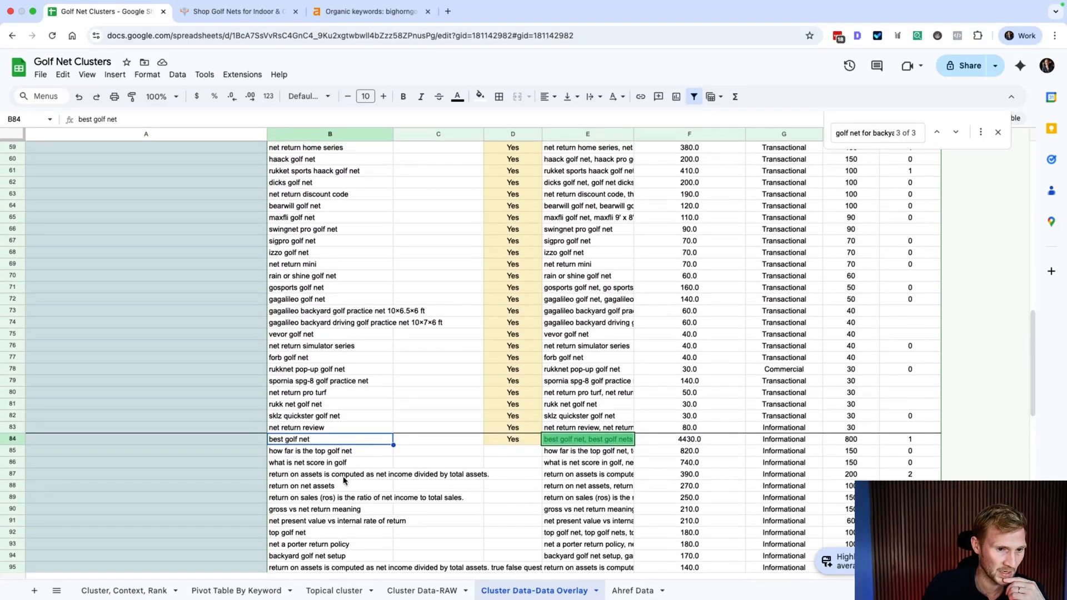
pyautogui.scroll(5, 344, 480)
pyautogui.scroll(3, 344, 480)
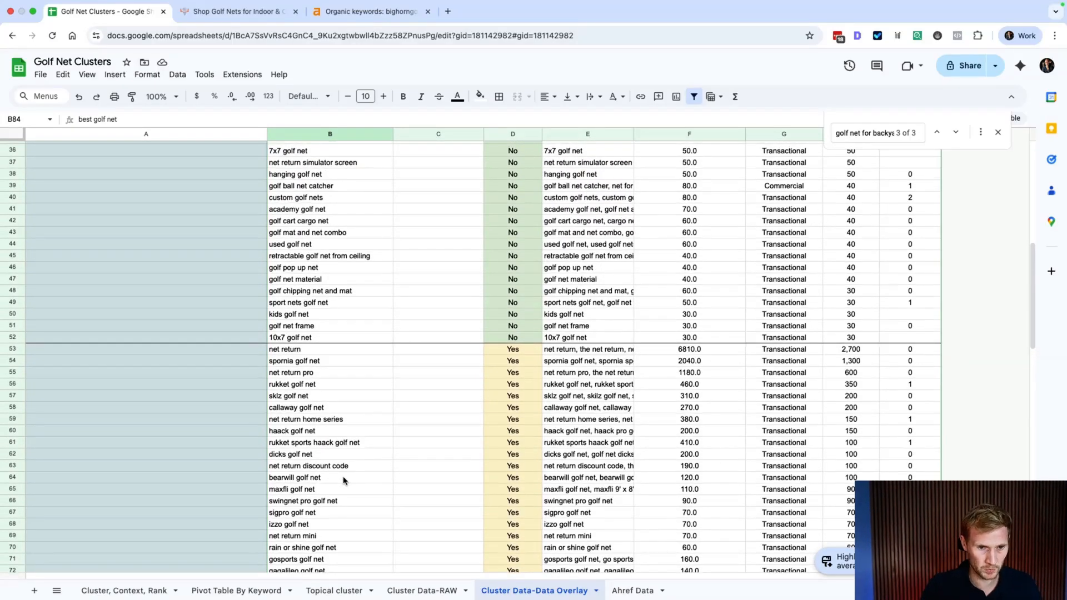
pyautogui.scroll(12, 344, 480)
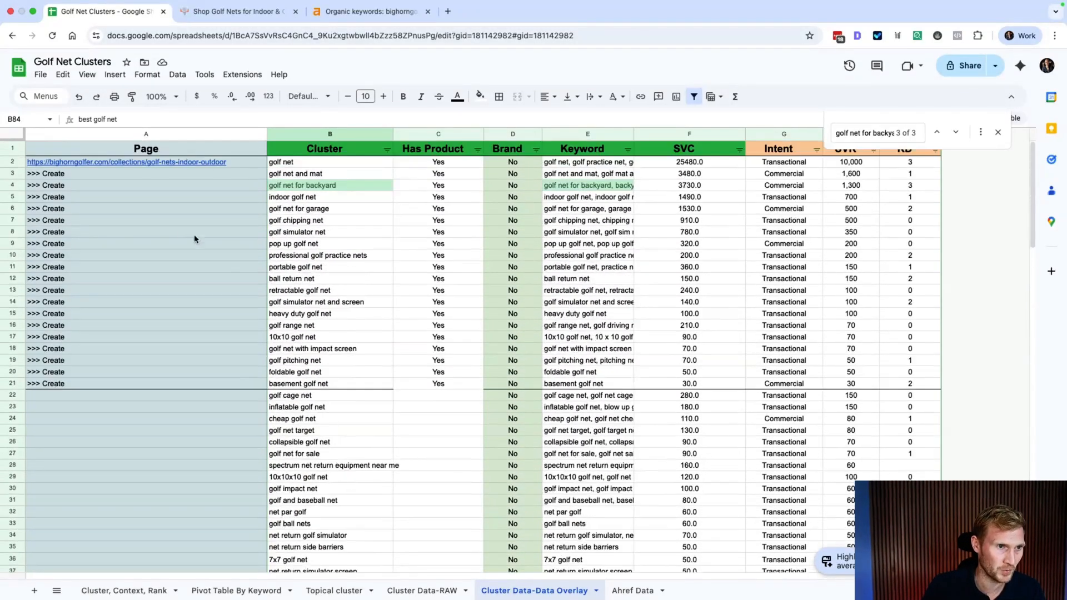
pyautogui.click(224, 164)
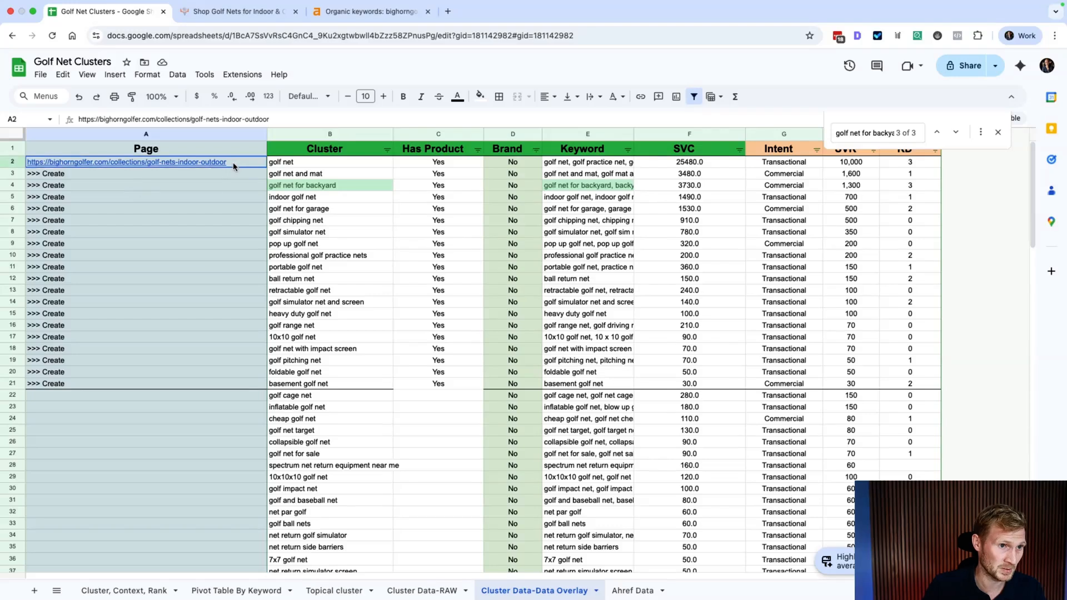
pyautogui.click(301, 161)
pyautogui.click(622, 165)
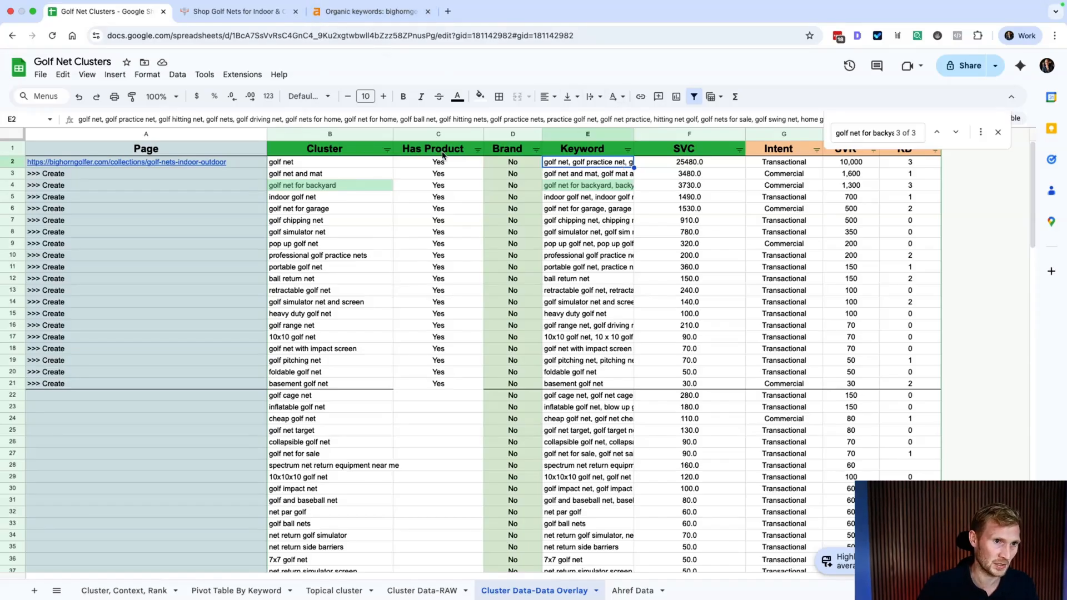
# Step: In the Ahrefs organic keywords report, close the SERP overview and sort by Volume, highest first
pyautogui.click(378, 14)
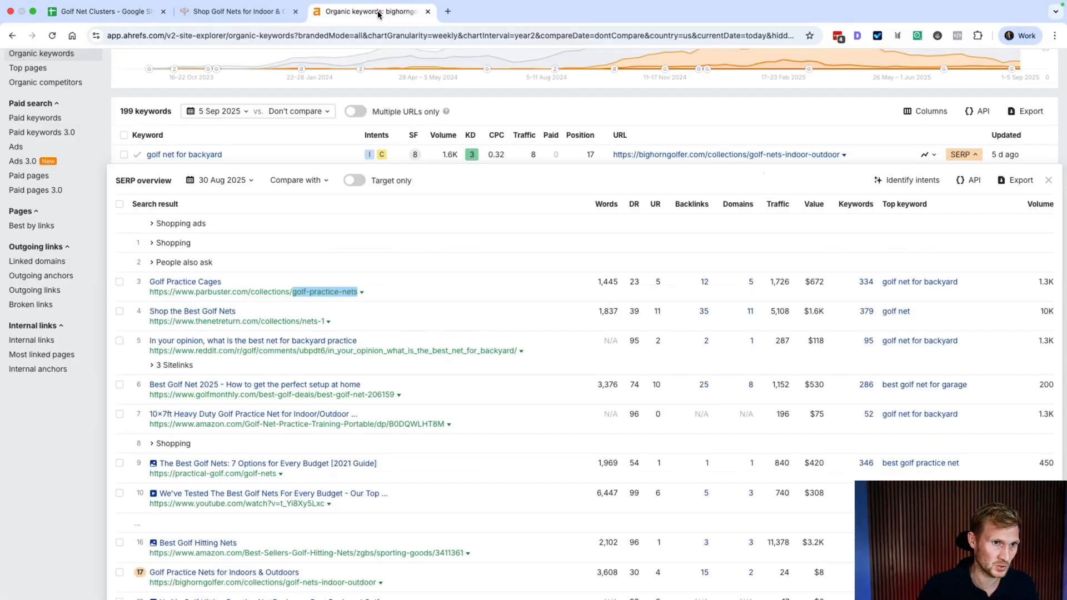
pyautogui.scroll(2, 280, 111)
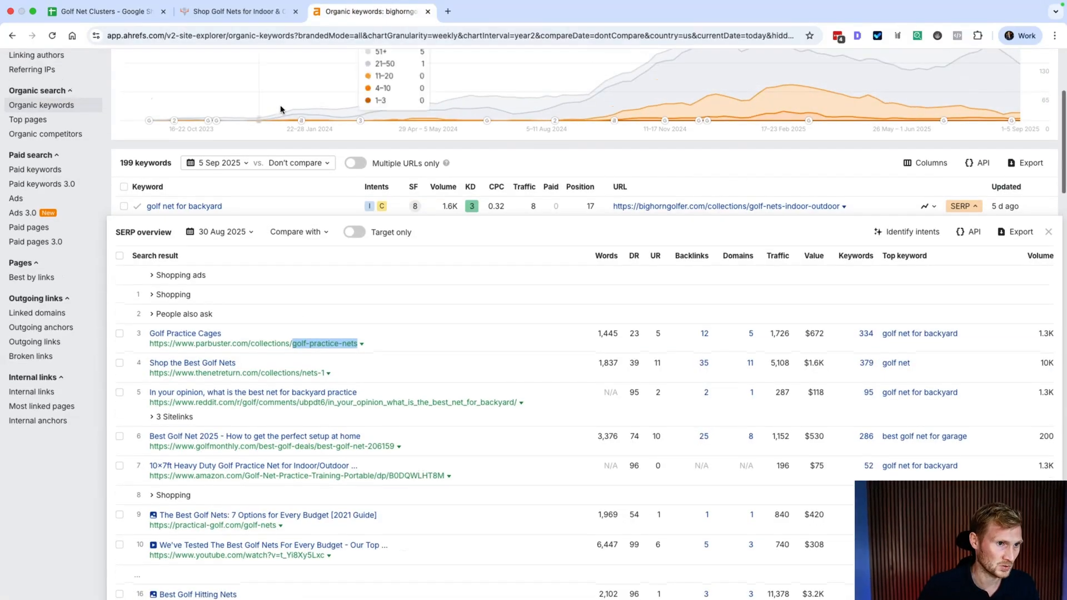
pyautogui.click(1049, 232)
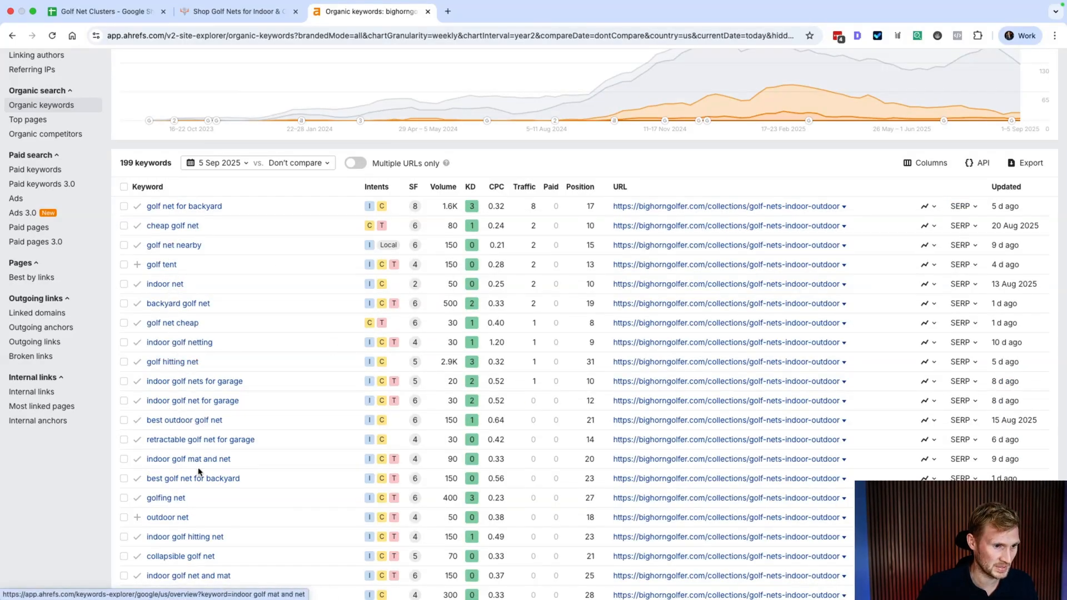
pyautogui.scroll(-1, 362, 500)
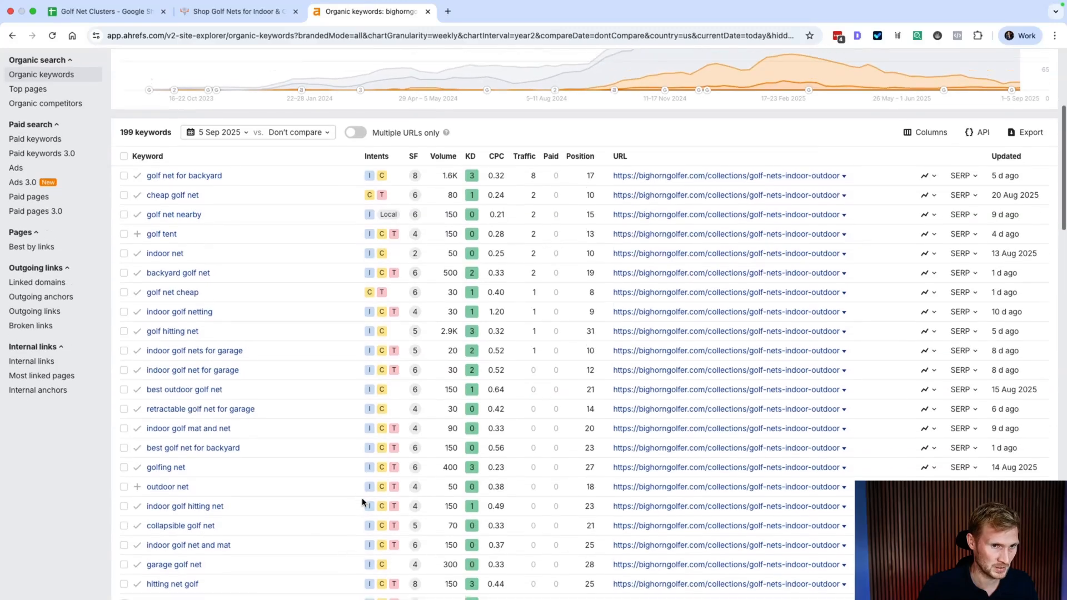
pyautogui.click(443, 169)
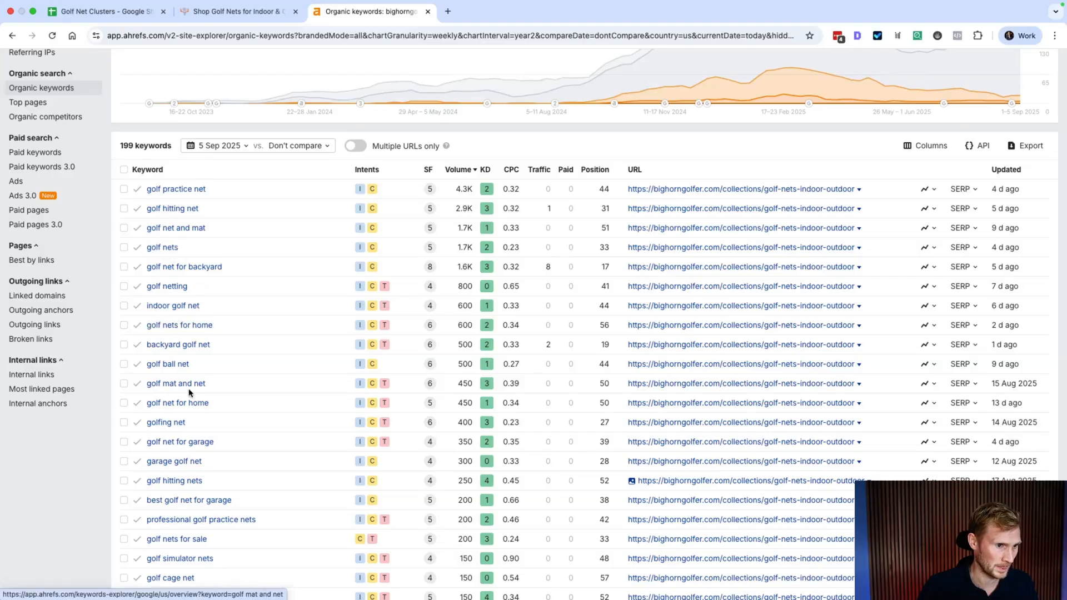
# Step: Export all 199 keywords in Google Sheets format and open the exported spreadsheet
pyautogui.scroll(-1, 192, 440)
pyautogui.scroll(1, 192, 440)
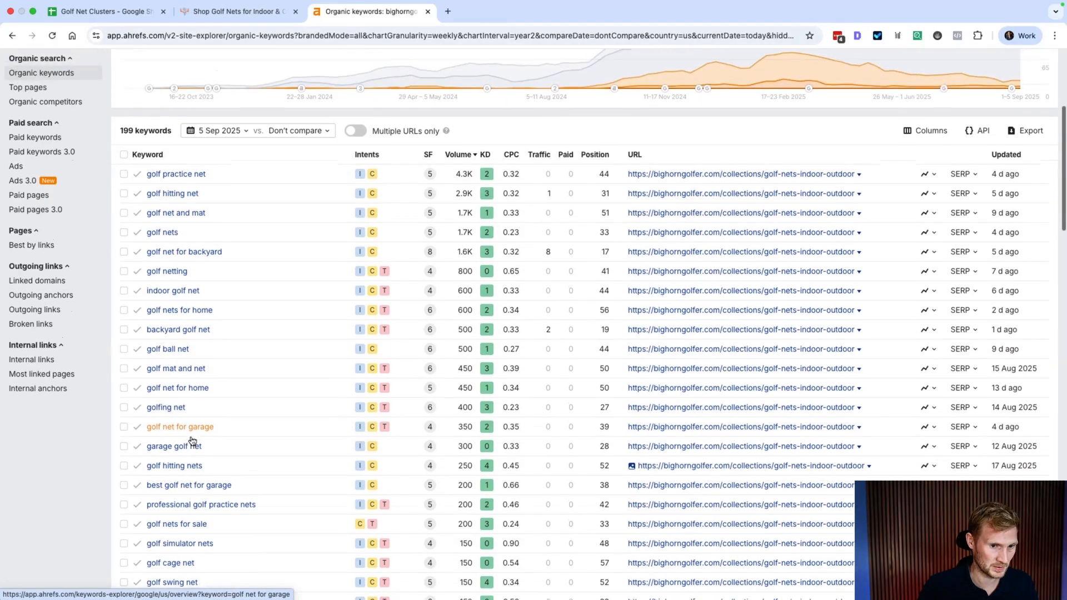
pyautogui.scroll(1, 589, 258)
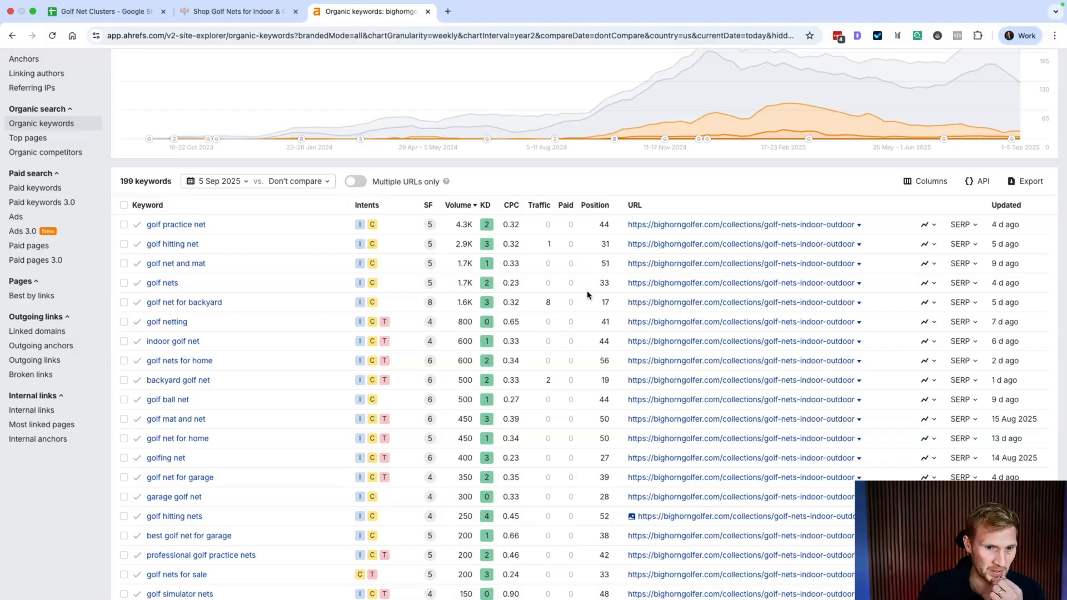
pyautogui.scroll(3, 589, 300)
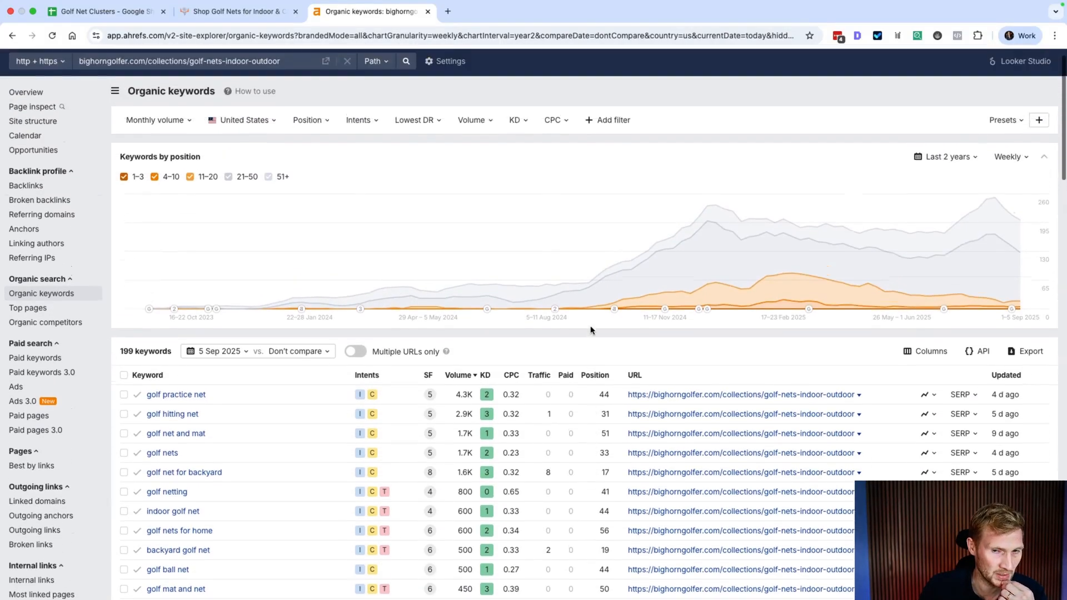
pyautogui.scroll(-5, 592, 330)
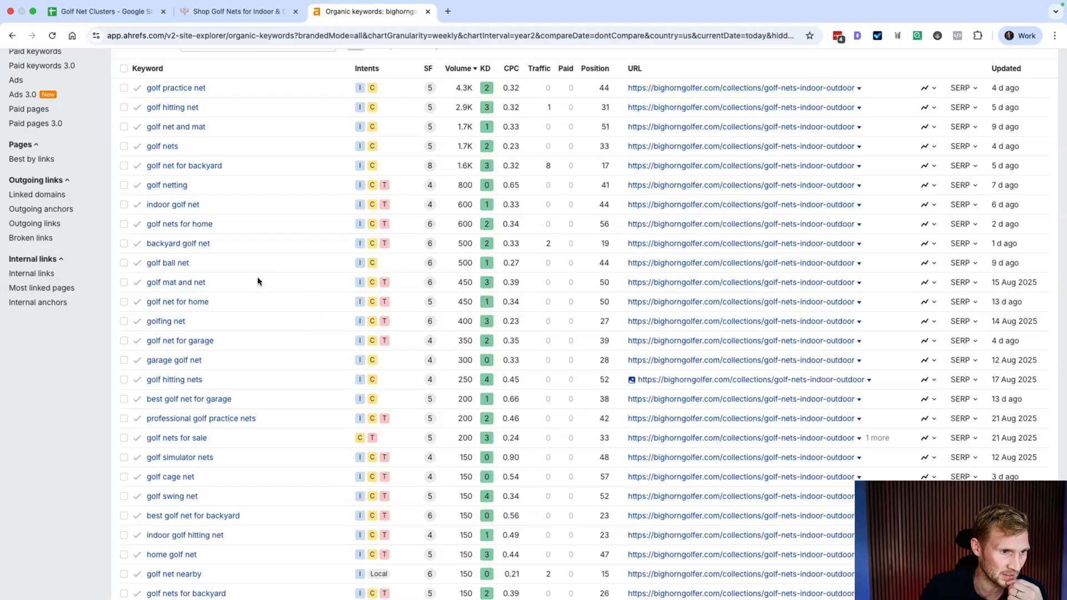
pyautogui.scroll(4, 203, 100)
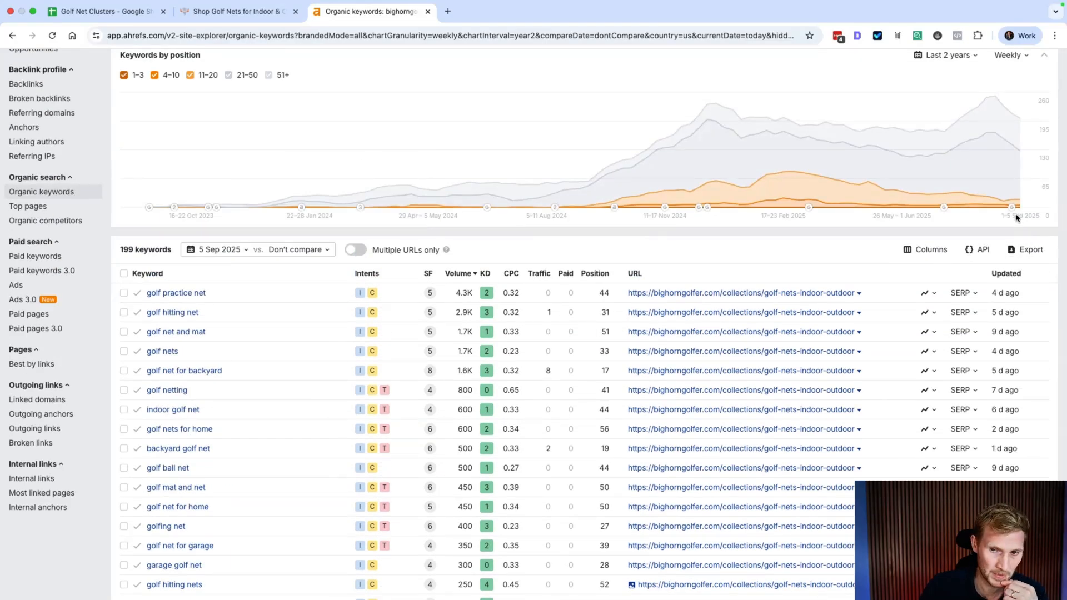
pyautogui.click(1026, 250)
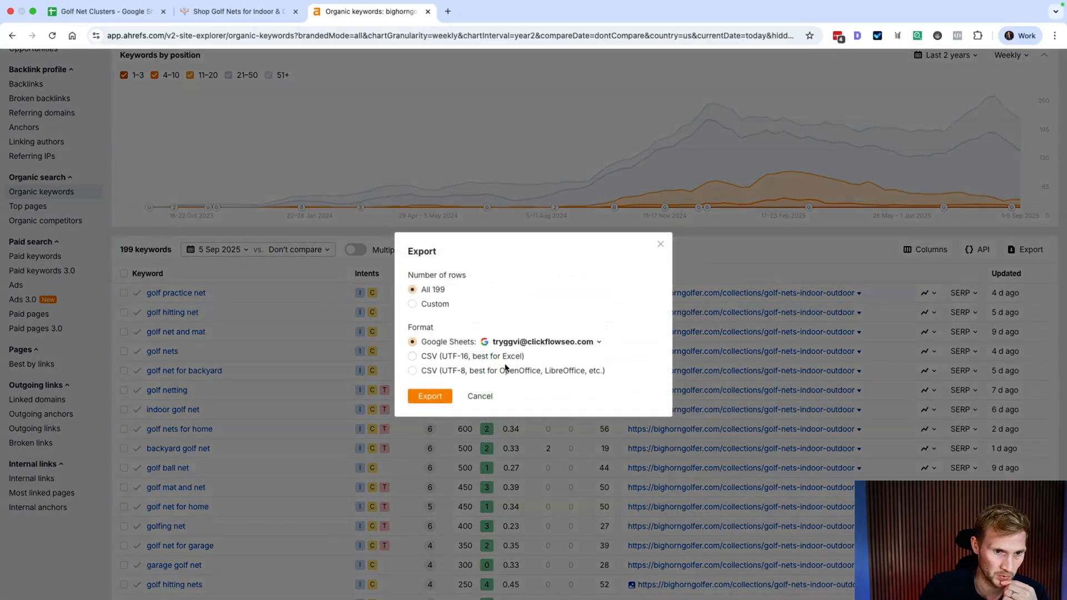
pyautogui.click(436, 398)
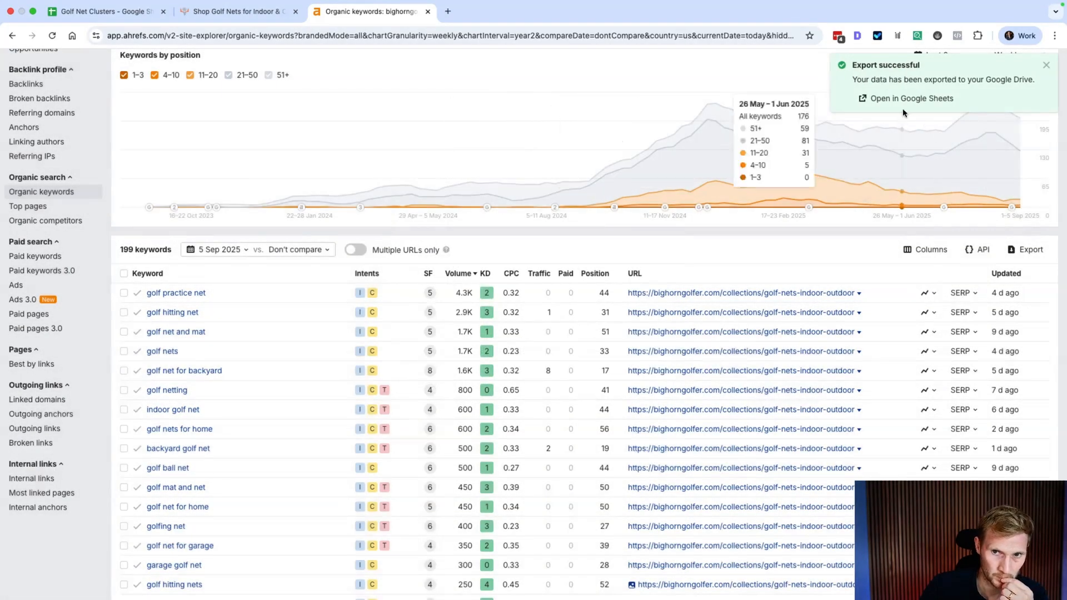
pyautogui.click(907, 100)
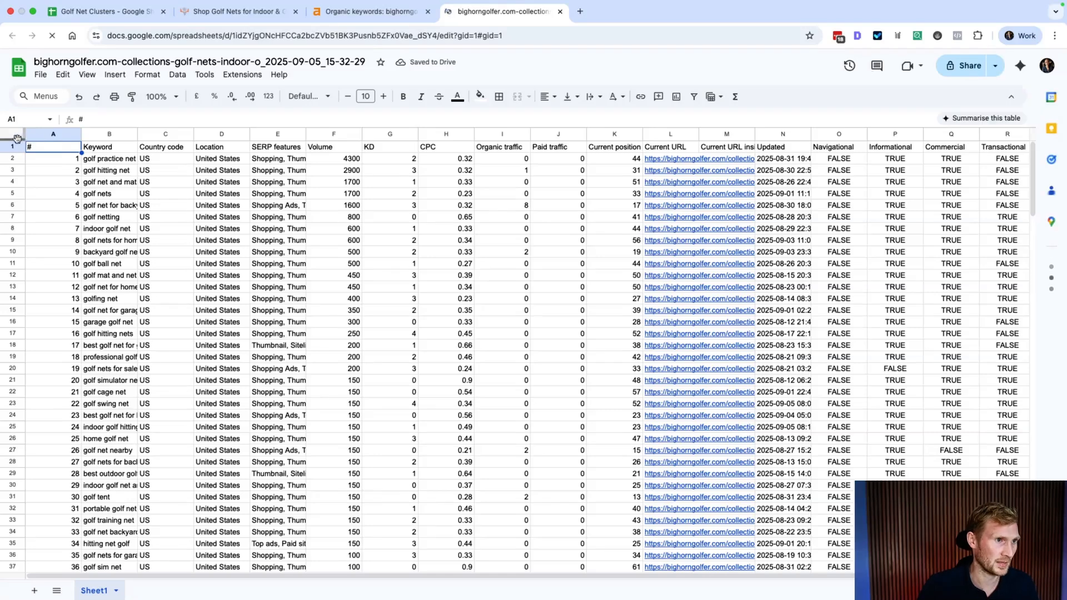
# Step: Select all the exported keyword data and add a new sheet named 'Rankings' in Golf Net Clusters
pyautogui.click(13, 135)
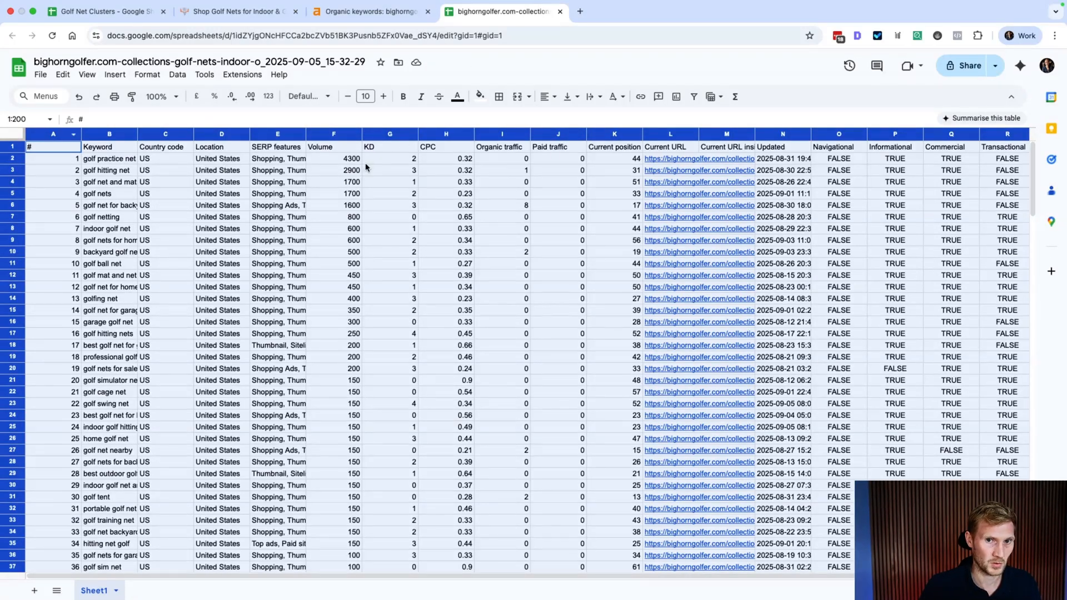
pyautogui.hscroll(1, 617, 169)
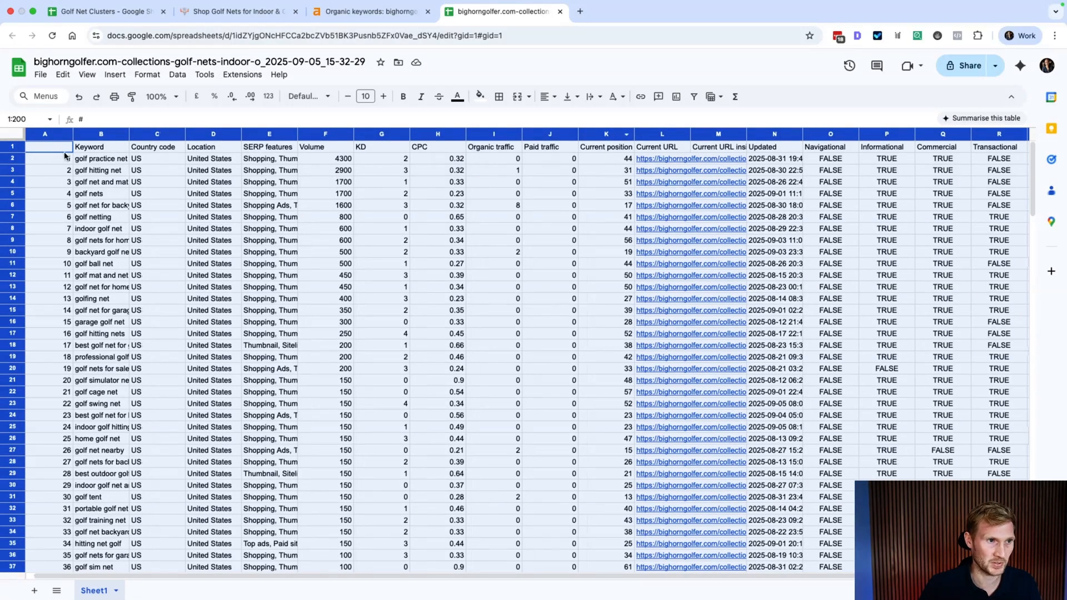
pyautogui.click(118, 14)
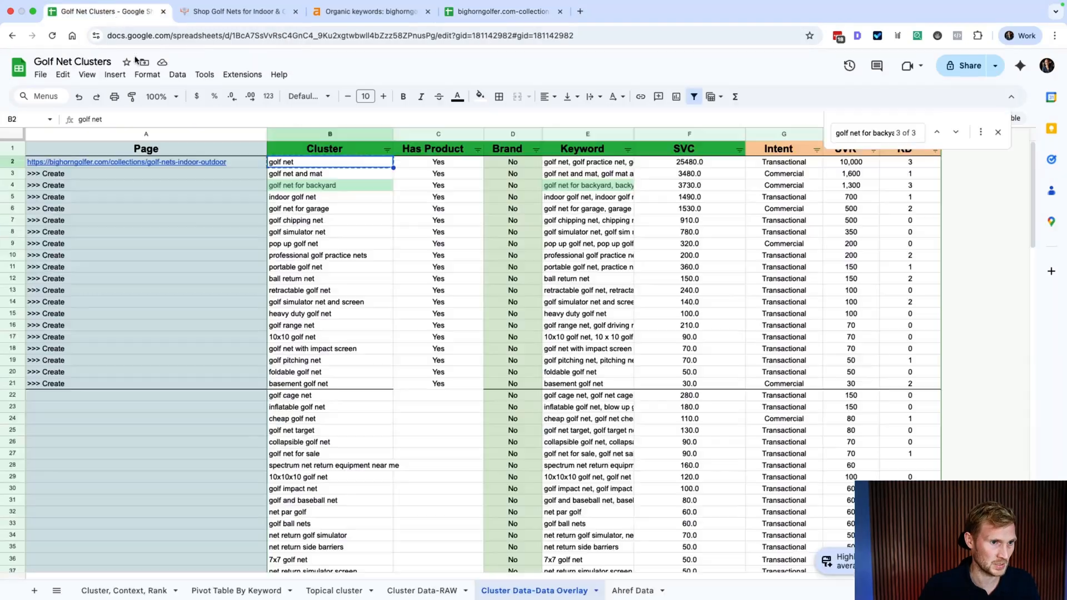
pyautogui.click(35, 591)
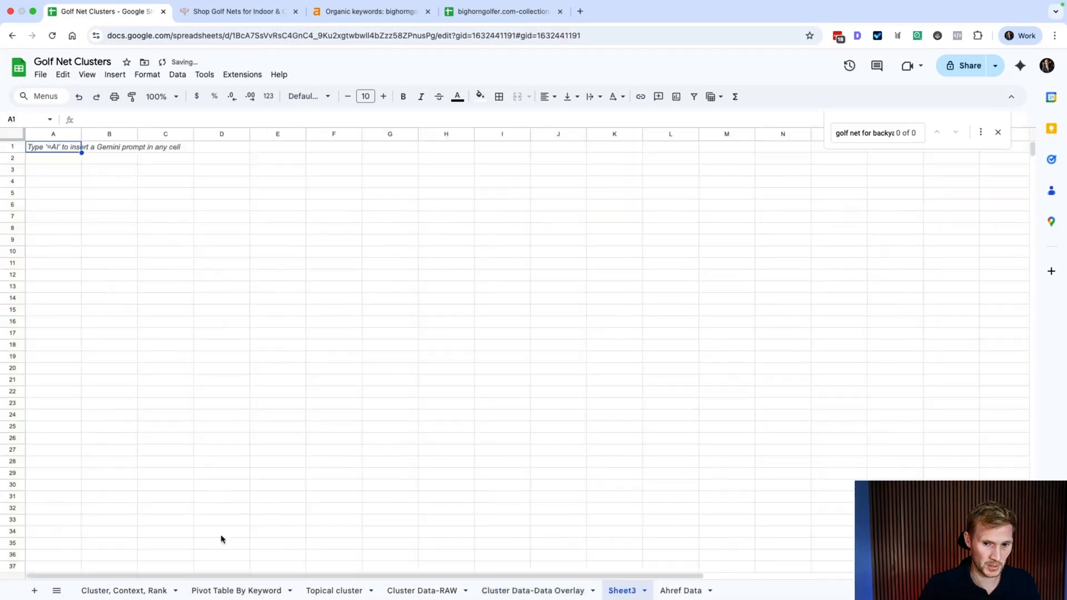
pyautogui.doubleClick(613, 593)
pyautogui.write('Rankings')
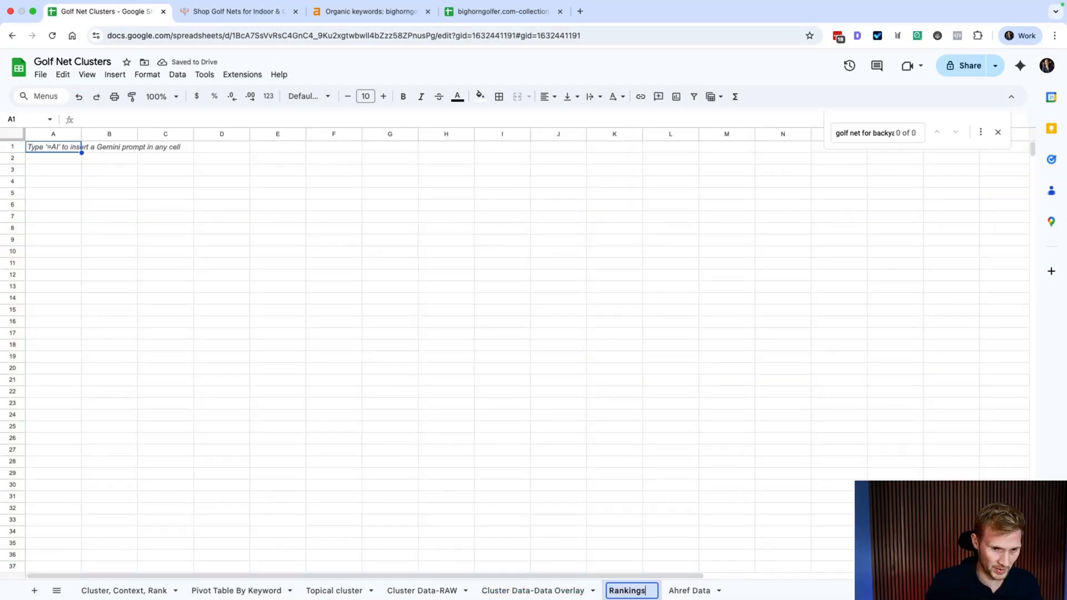
pyautogui.press('Return')
# Step: Paste the keyword data into Rankings, delete the # column, and return to Cluster Data-Data Overlay
pyautogui.hotkey('ctrl', 'v')
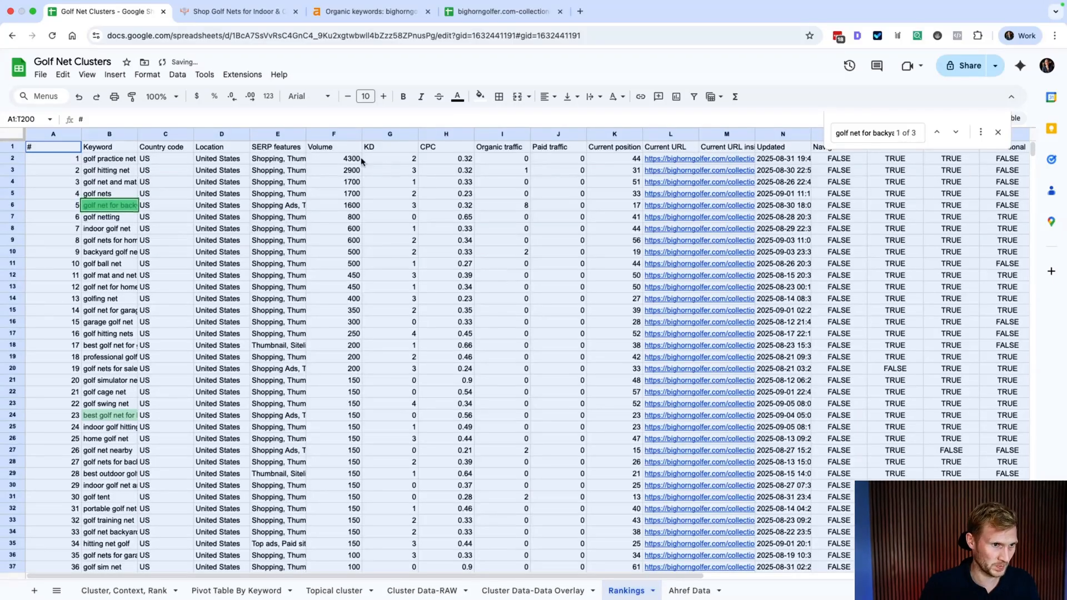
pyautogui.click(57, 134)
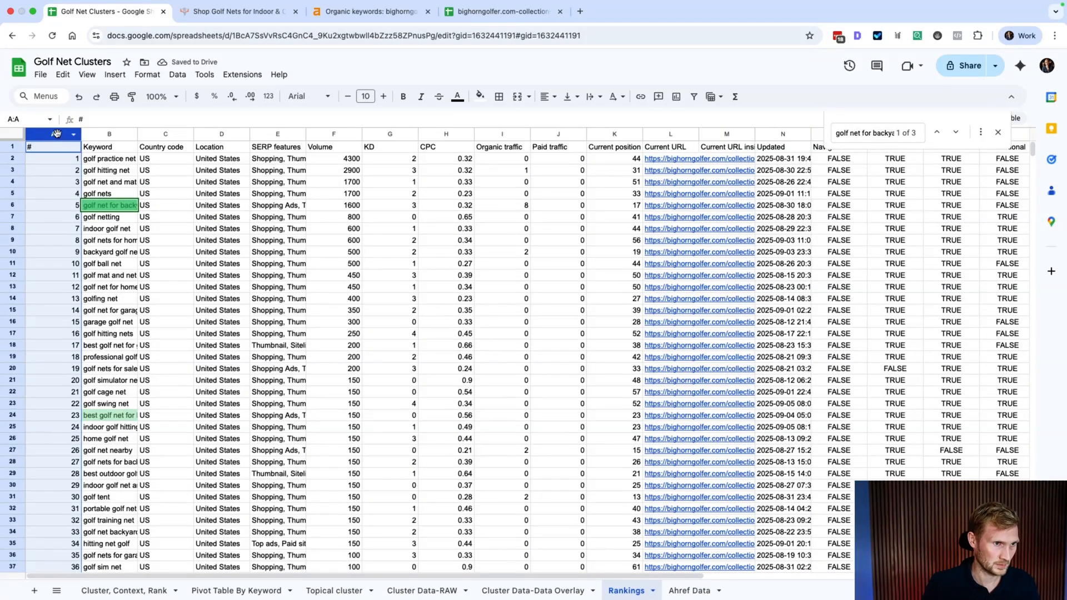
pyautogui.rightClick(56, 133)
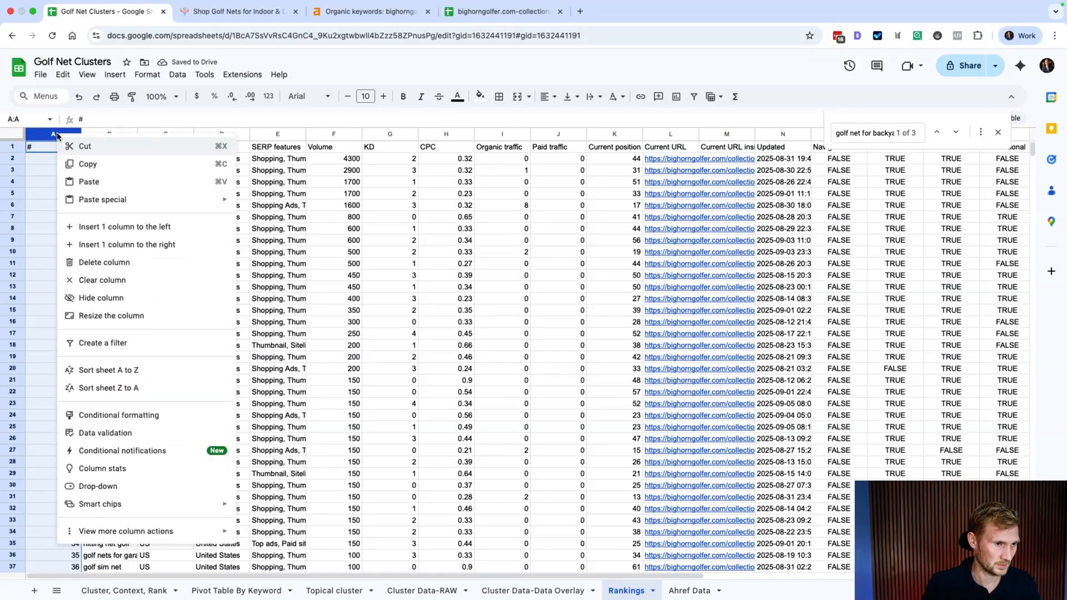
pyautogui.click(111, 271)
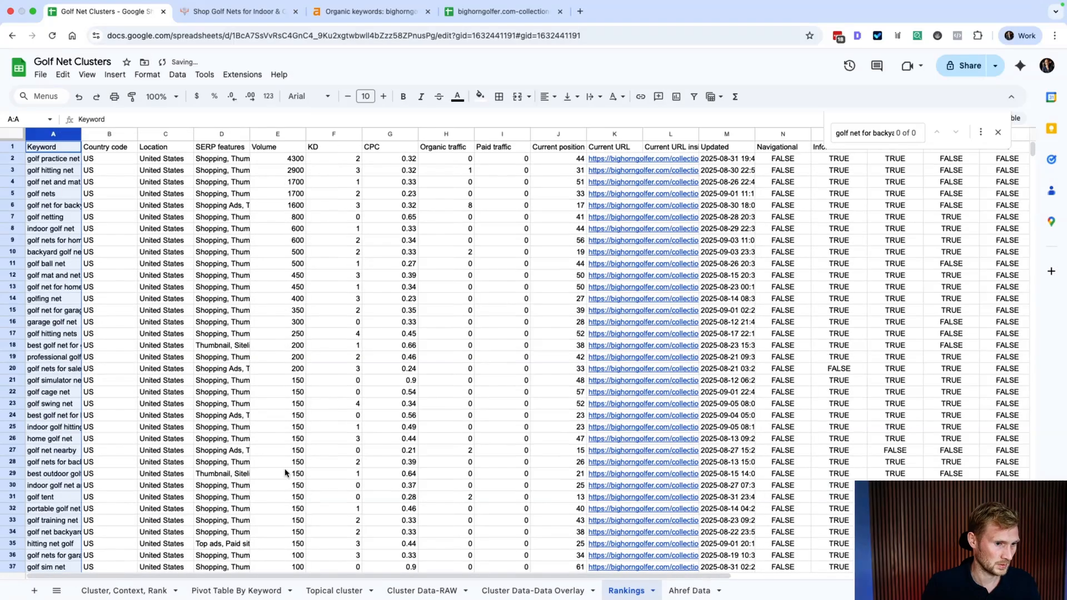
pyautogui.click(578, 593)
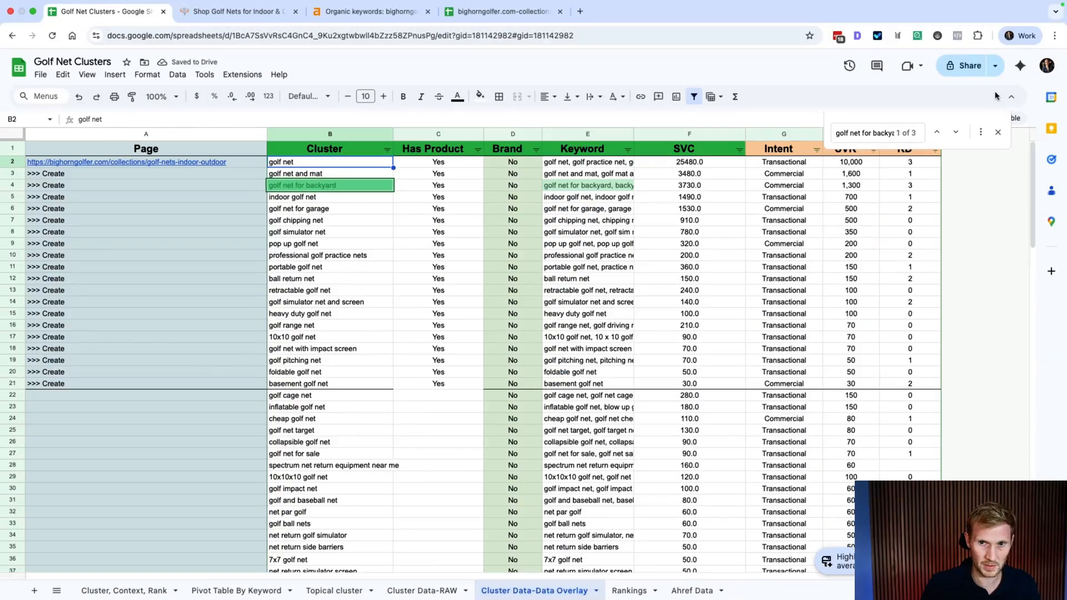
# Step: Insert a new column right of KD and give it the header 'Rankings'
pyautogui.click(998, 133)
pyautogui.click(905, 134)
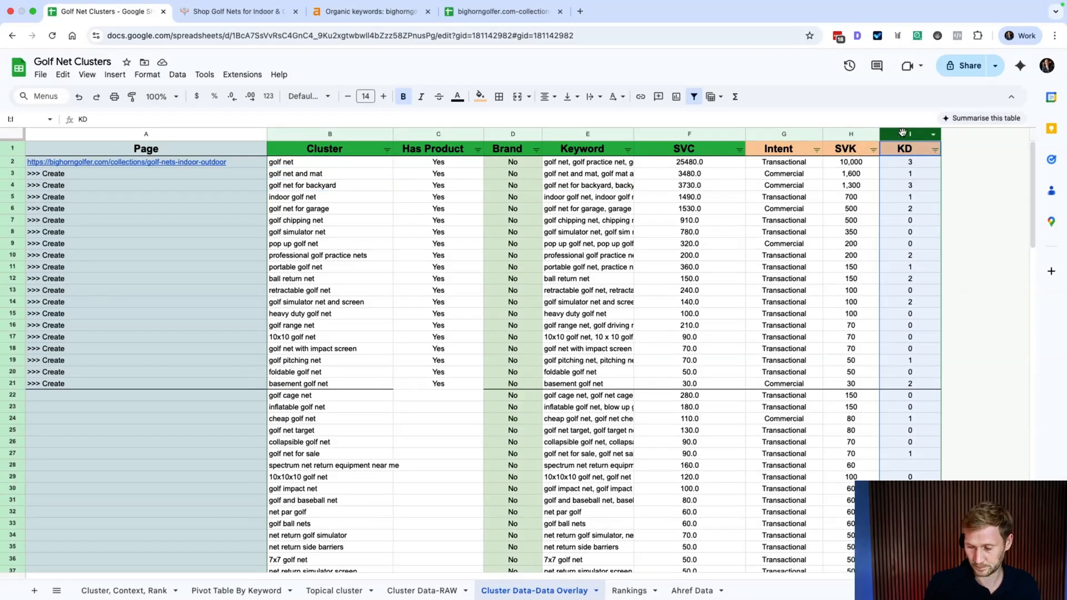
pyautogui.rightClick(903, 133)
pyautogui.click(784, 243)
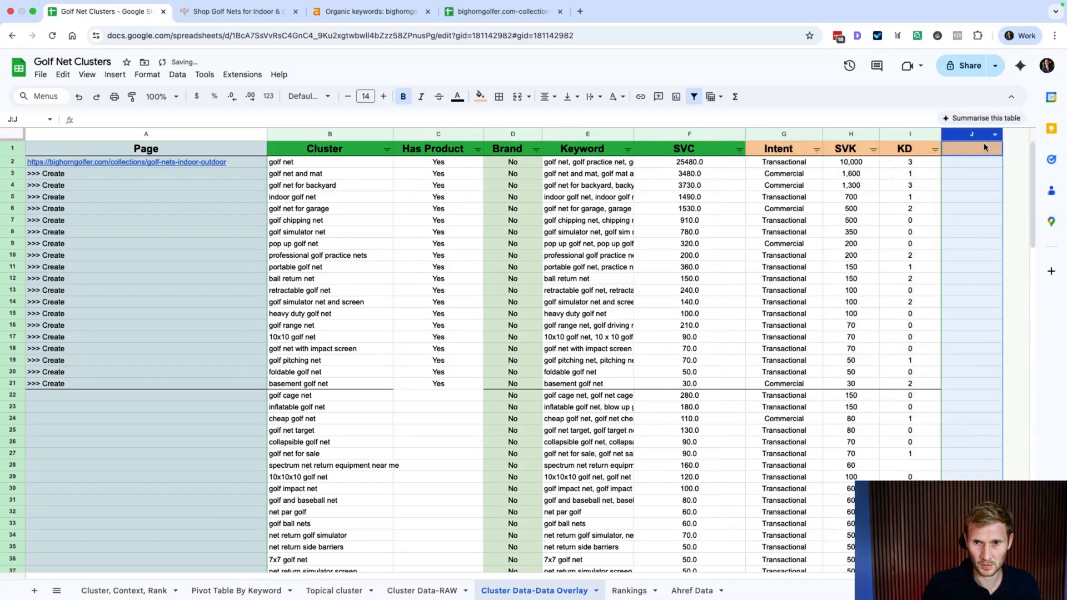
pyautogui.click(970, 146)
pyautogui.write('Ranking')
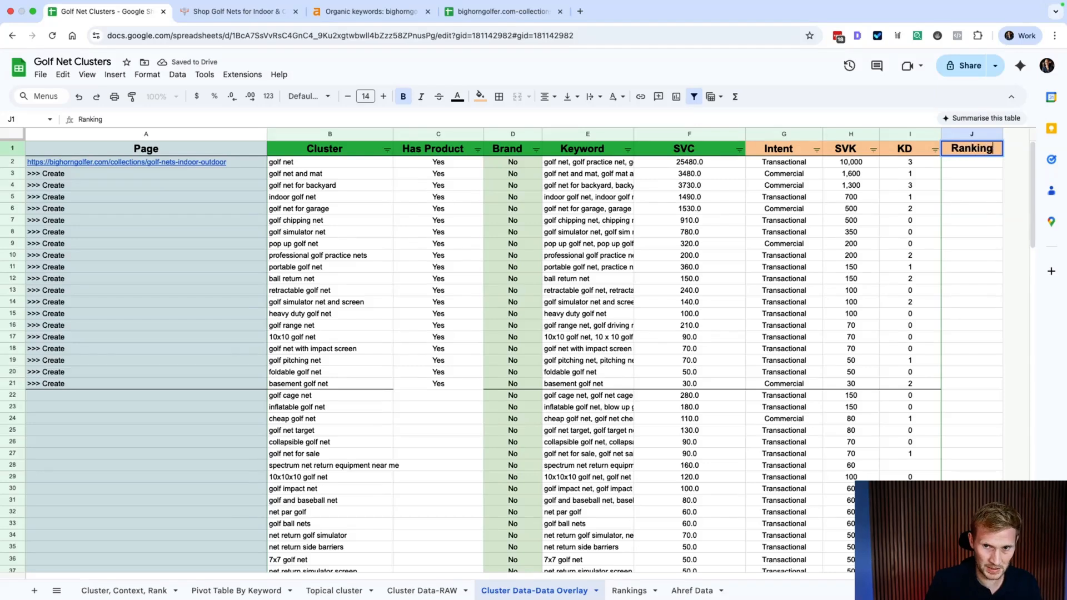
pyautogui.write('s')
pyautogui.press('Return')
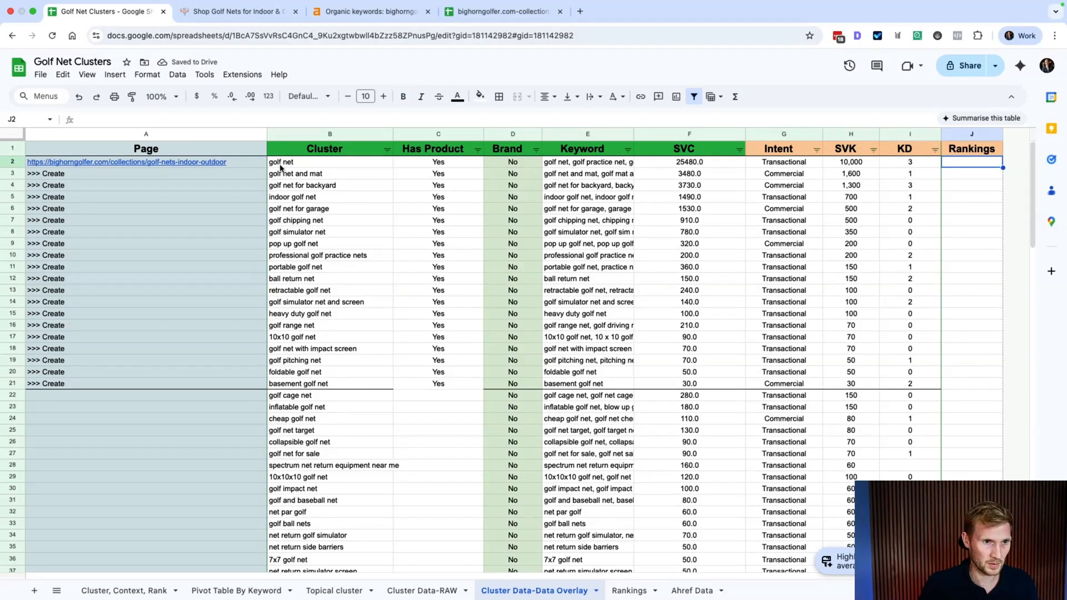
# Step: In J2, enter a VLOOKUP of B2 against the whole Rankings sheet (absolute), returning column 10, exact match
pyautogui.write('=')
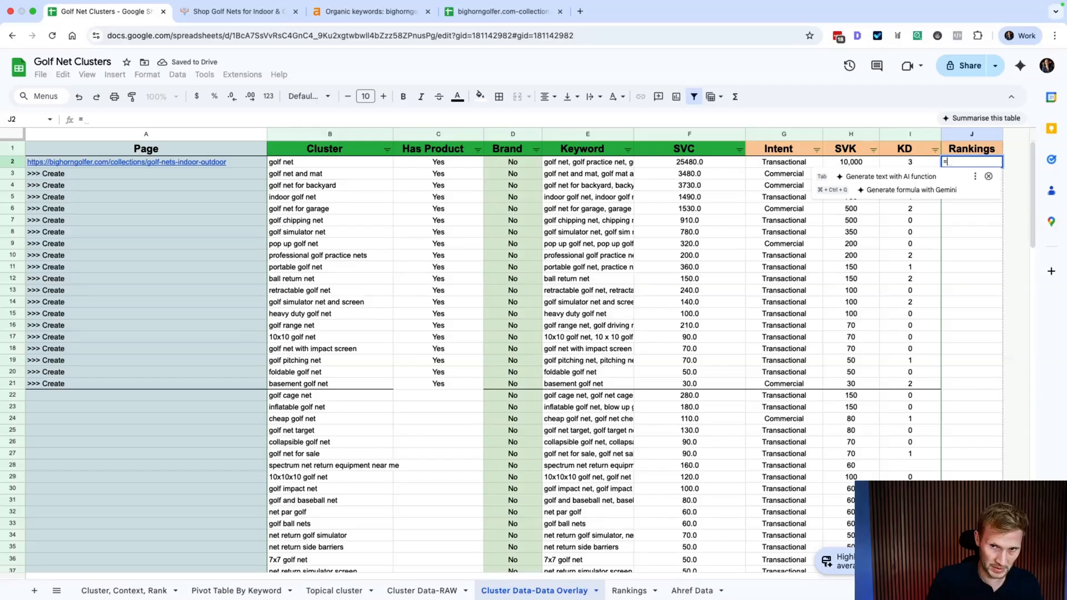
pyautogui.write('vlookup')
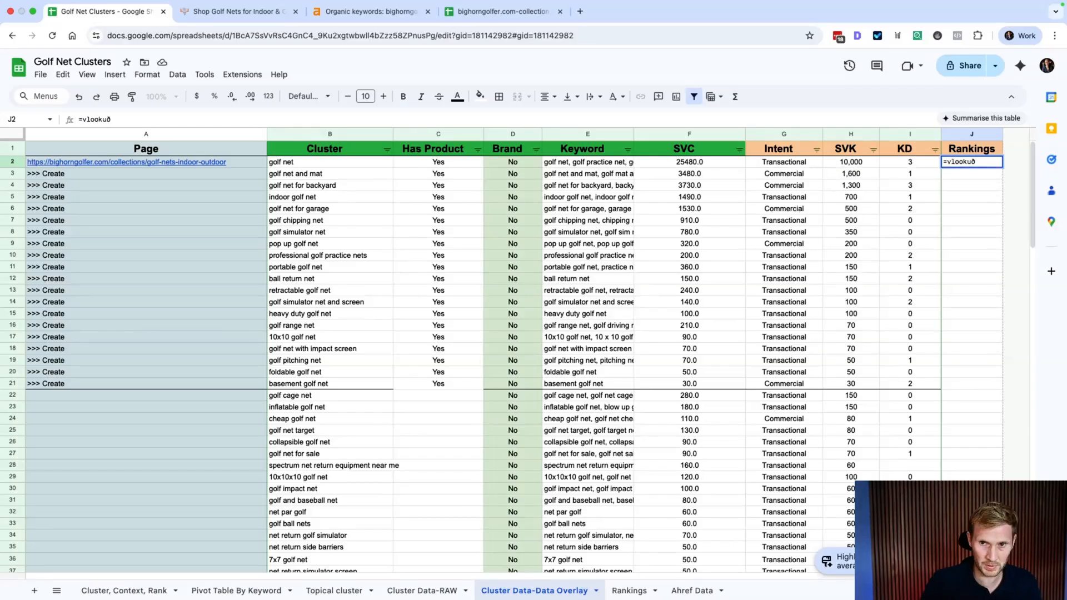
pyautogui.click(847, 185)
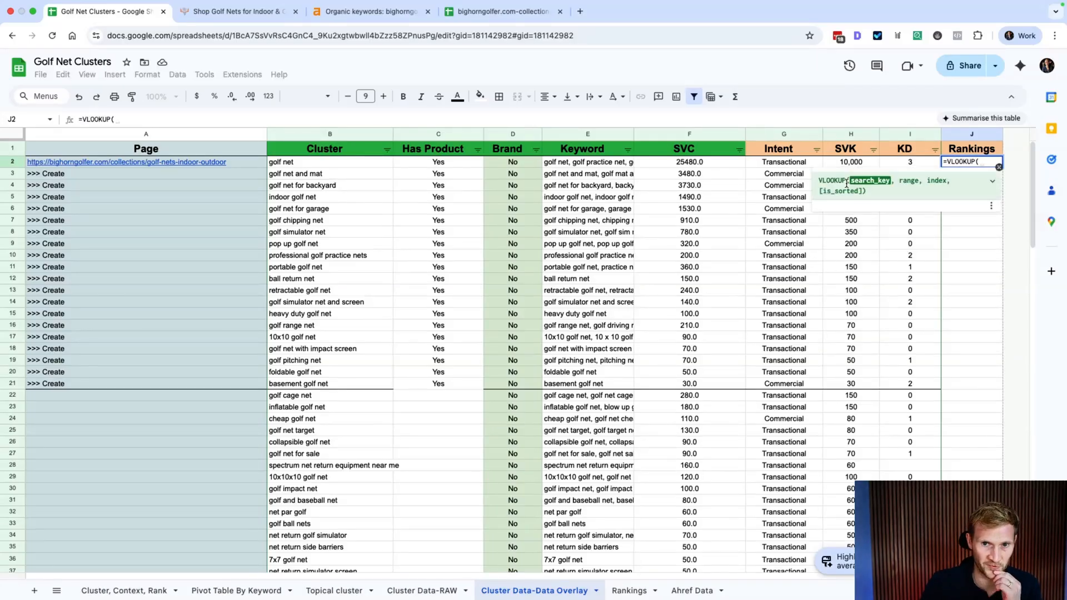
pyautogui.click(296, 164)
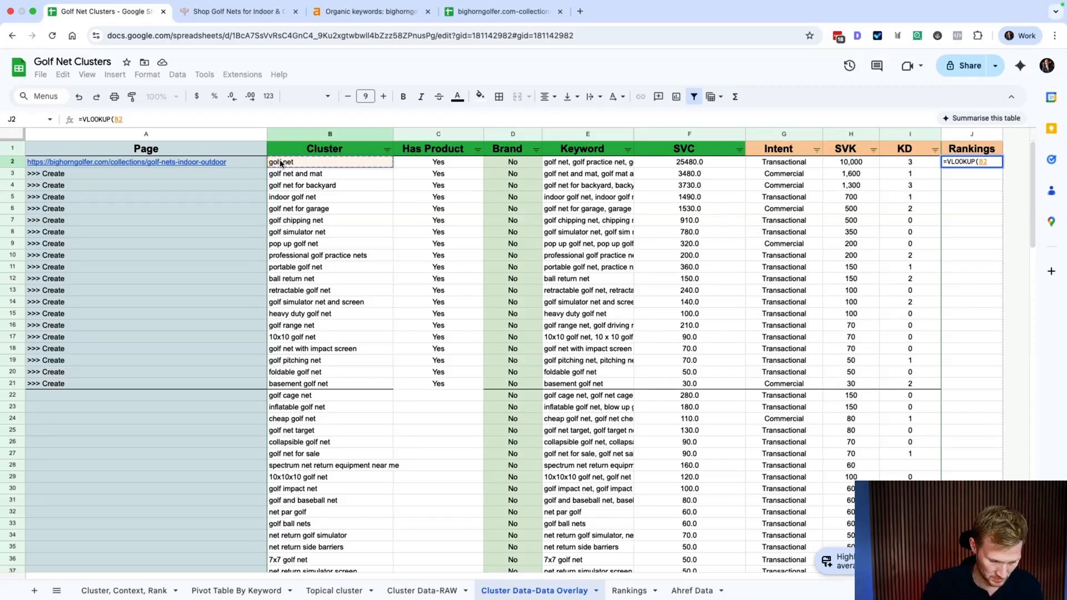
pyautogui.write(',')
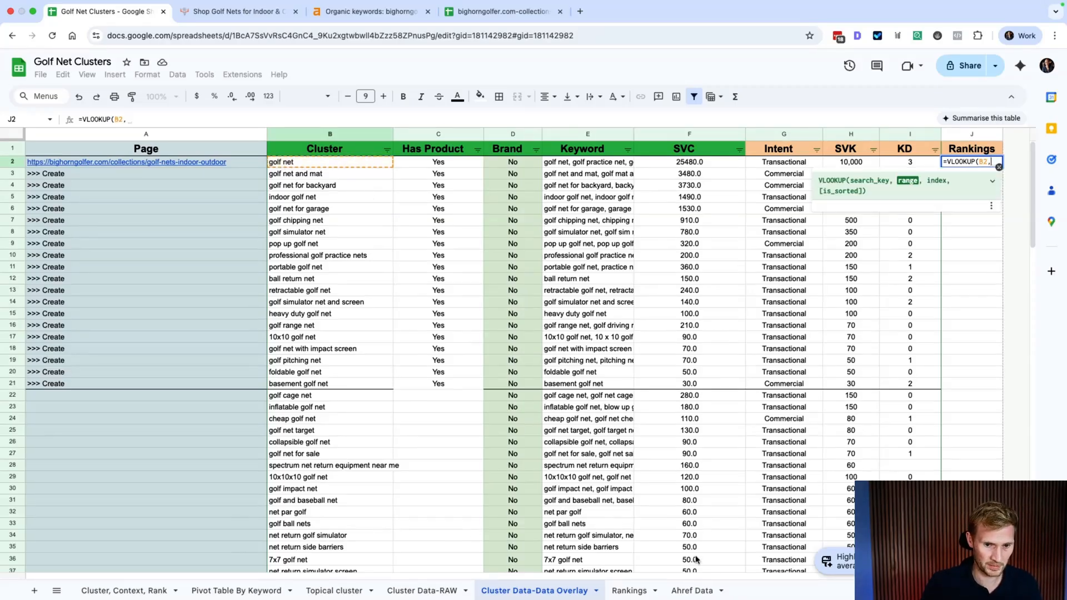
pyautogui.click(629, 591)
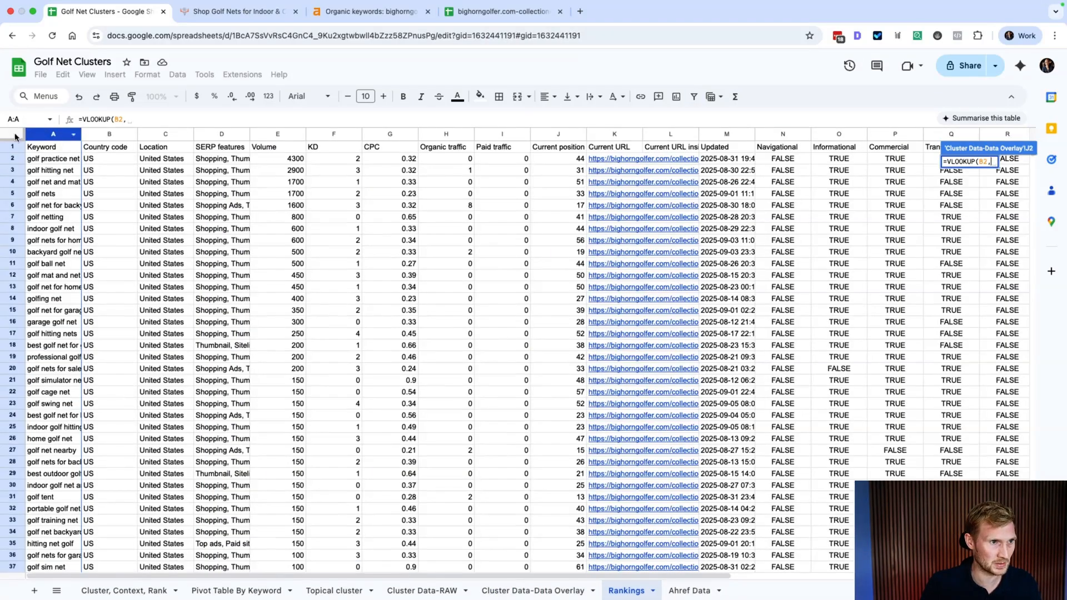
pyautogui.click(15, 136)
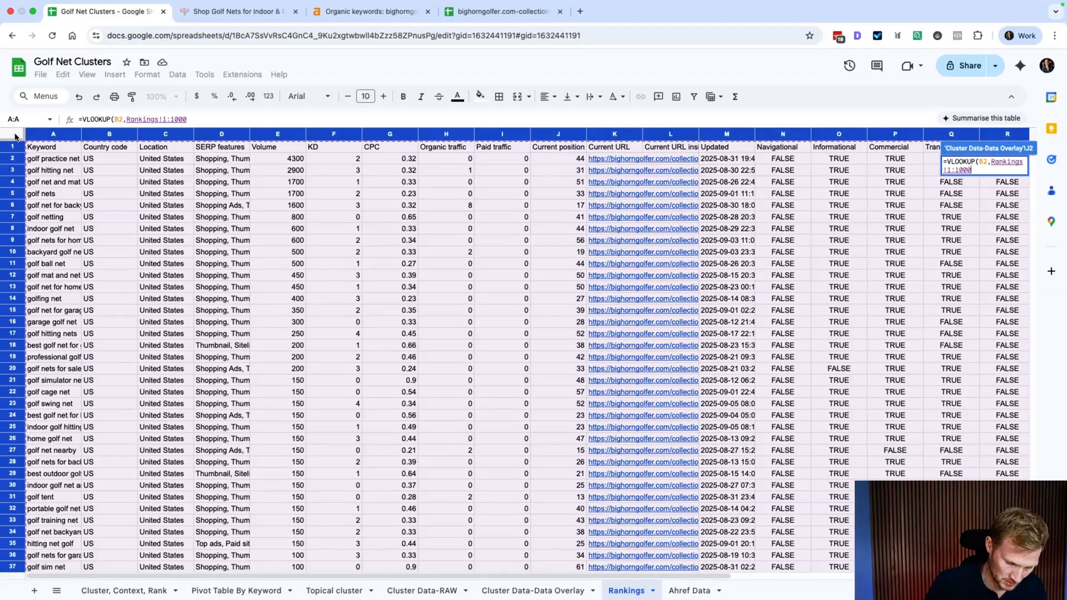
pyautogui.press('F4')
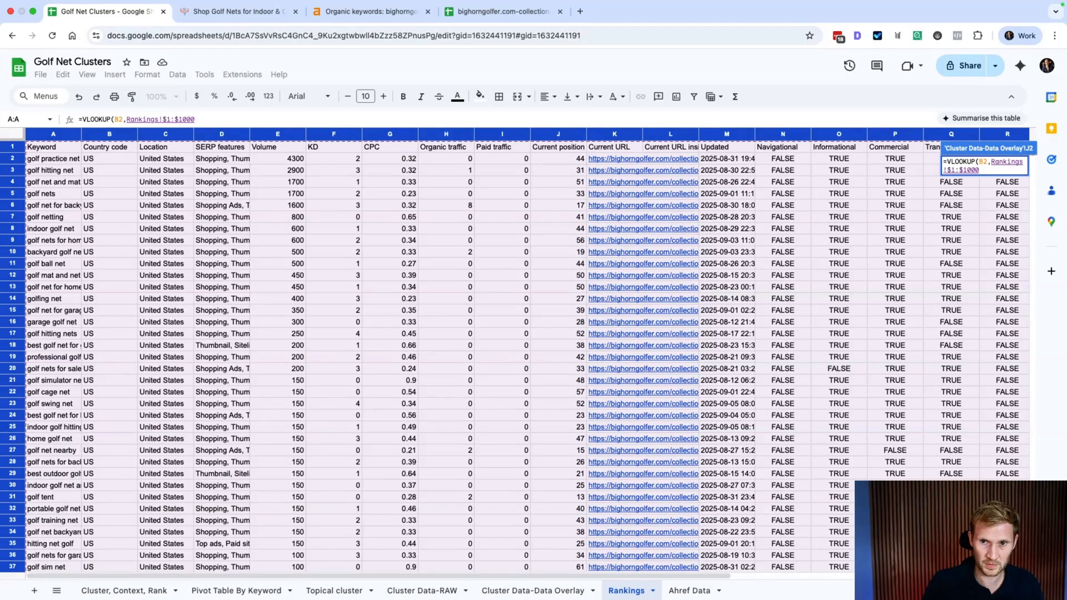
pyautogui.write(',')
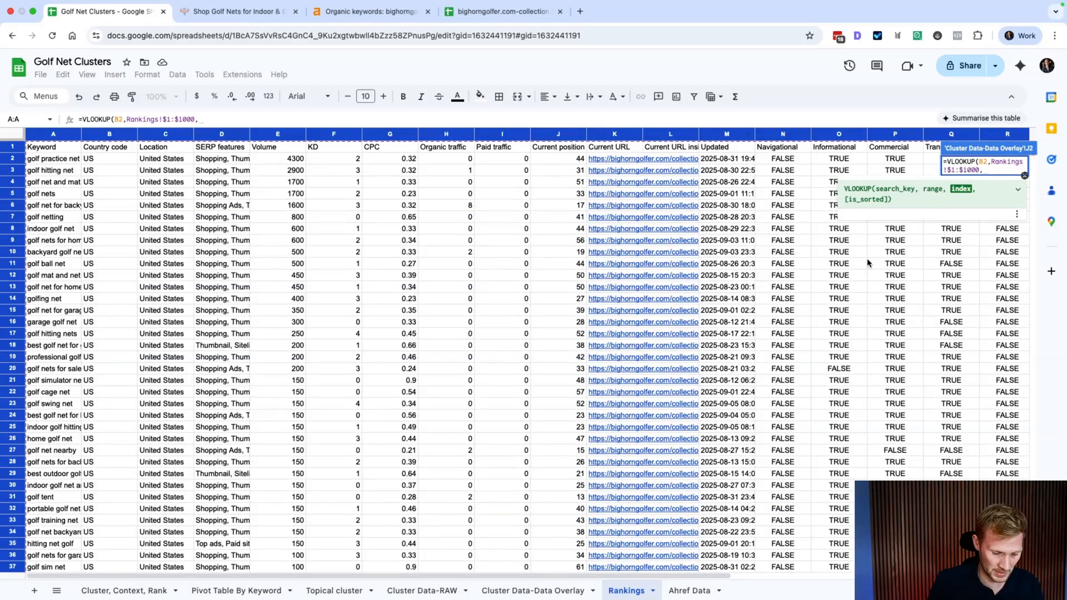
pyautogui.write('10,FAL')
pyautogui.write('SE)')
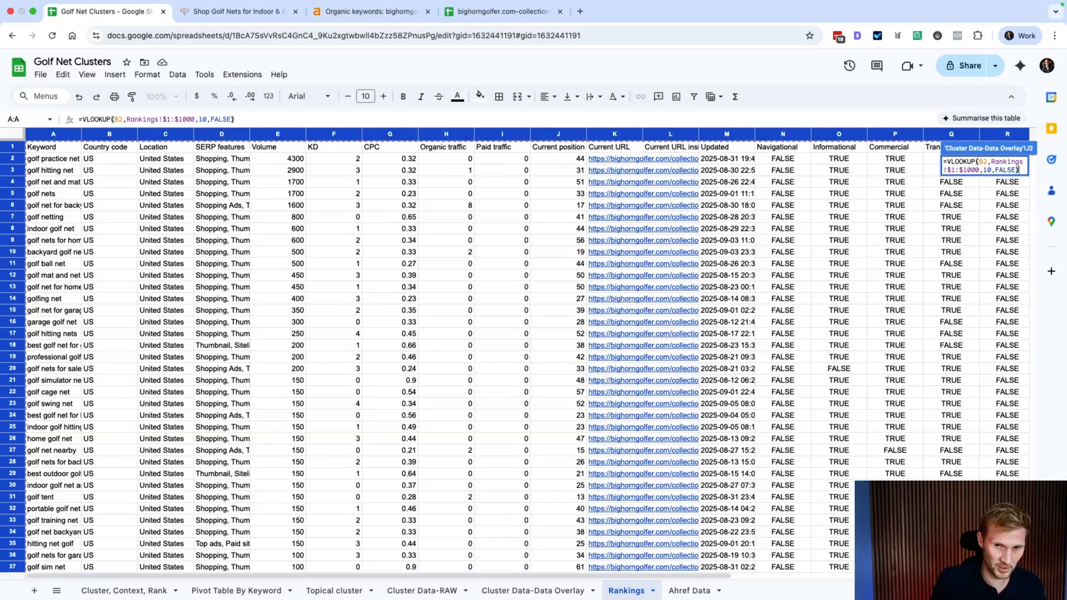
pyautogui.press('Return')
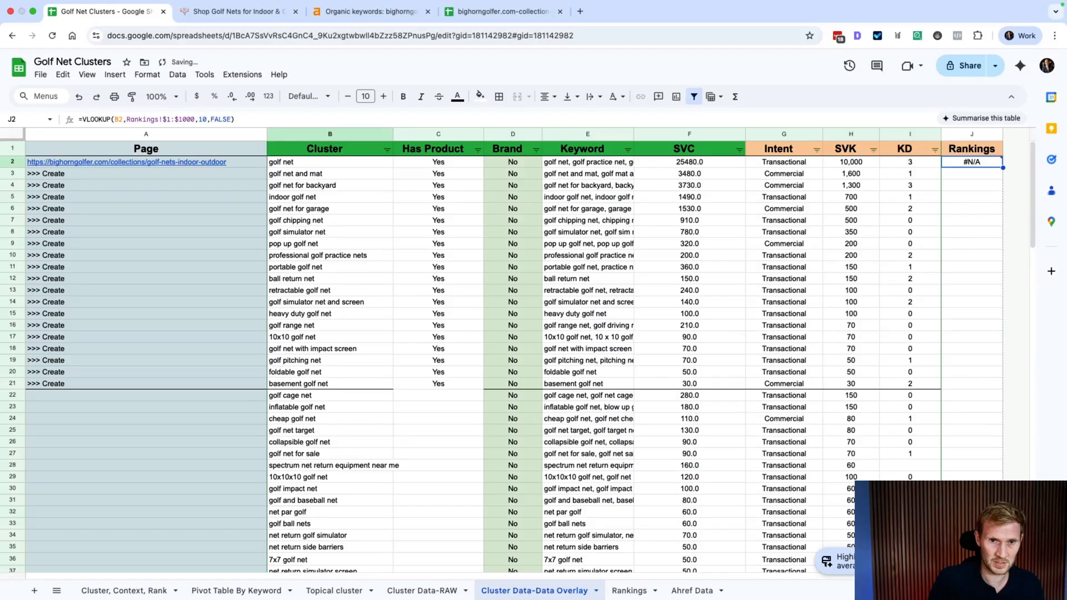
# Step: Fill the lookup formula down column J to row 140, checking the #N/A results
pyautogui.doubleClick(1002, 167)
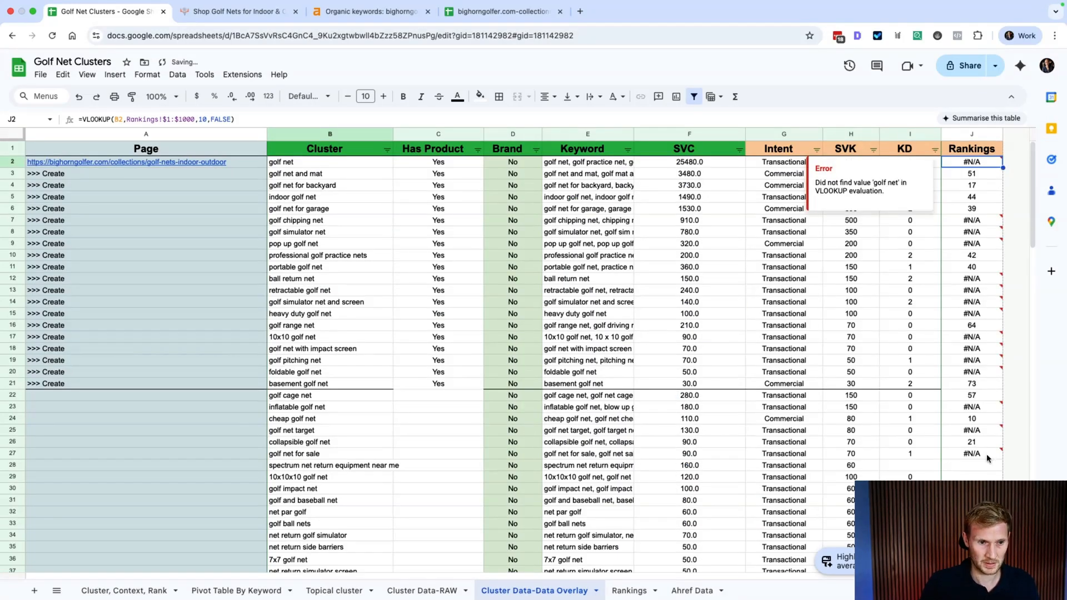
pyautogui.scroll(-5, 988, 459)
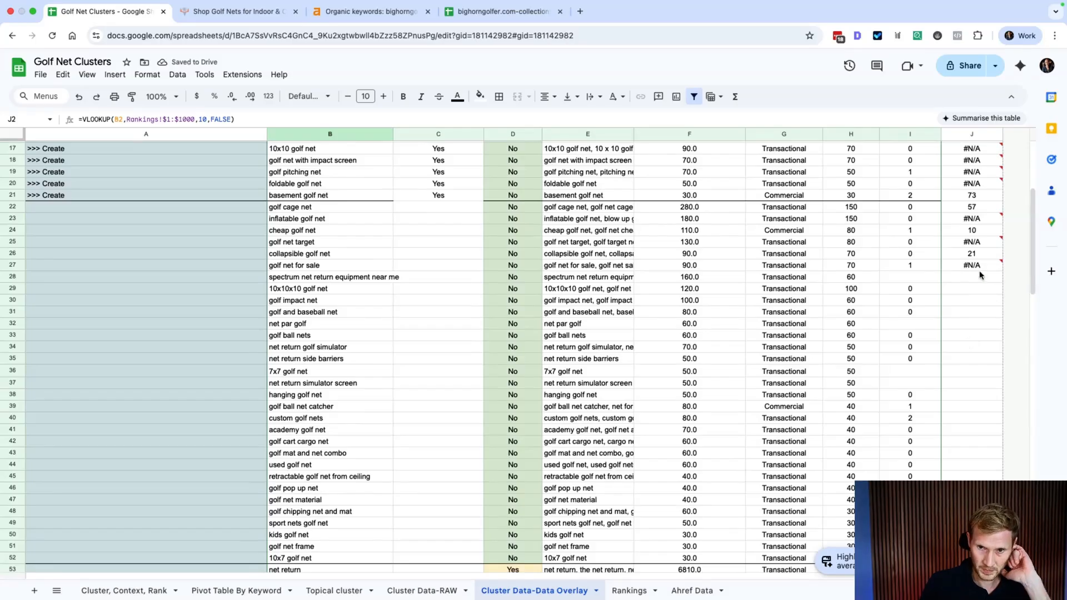
pyautogui.click(977, 287)
pyautogui.click(989, 269)
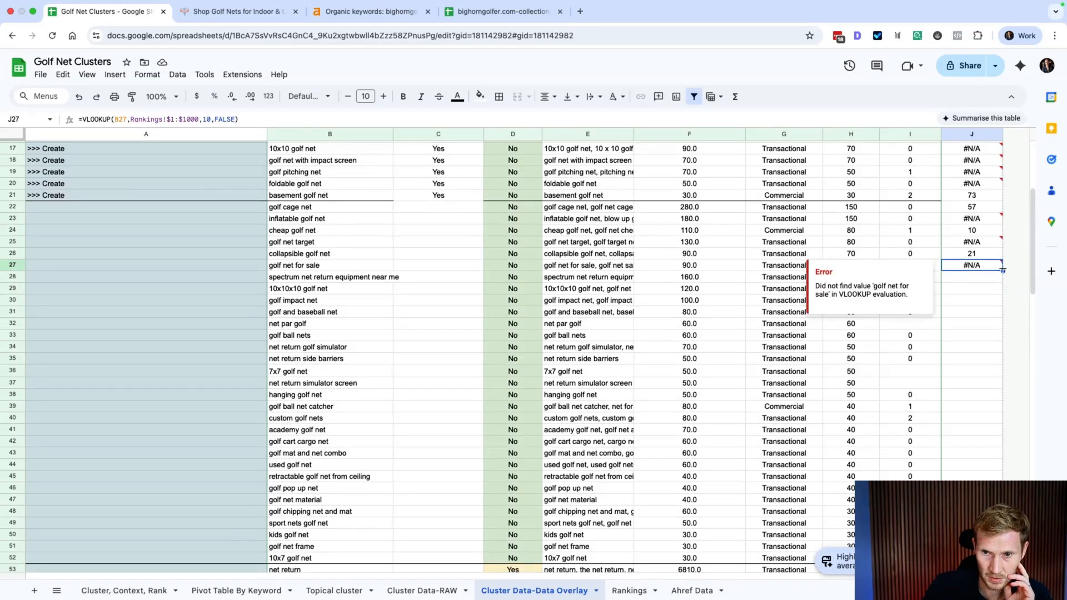
pyautogui.scroll(-15, 1003, 271)
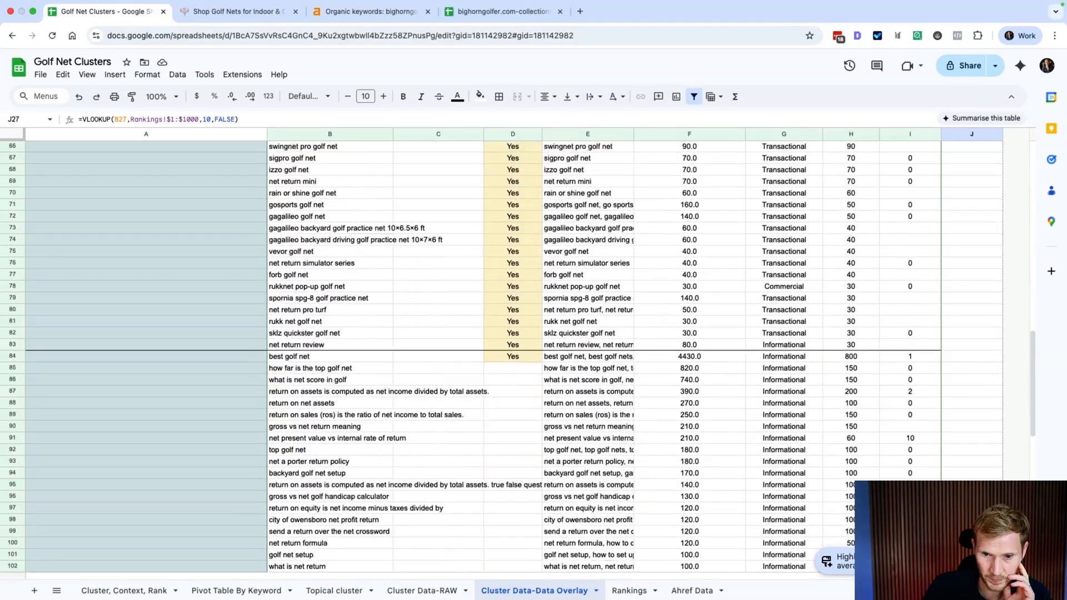
pyautogui.moveTo(1001, 573); pyautogui.dragTo(995, 540)
pyautogui.scroll(20, 972, 285)
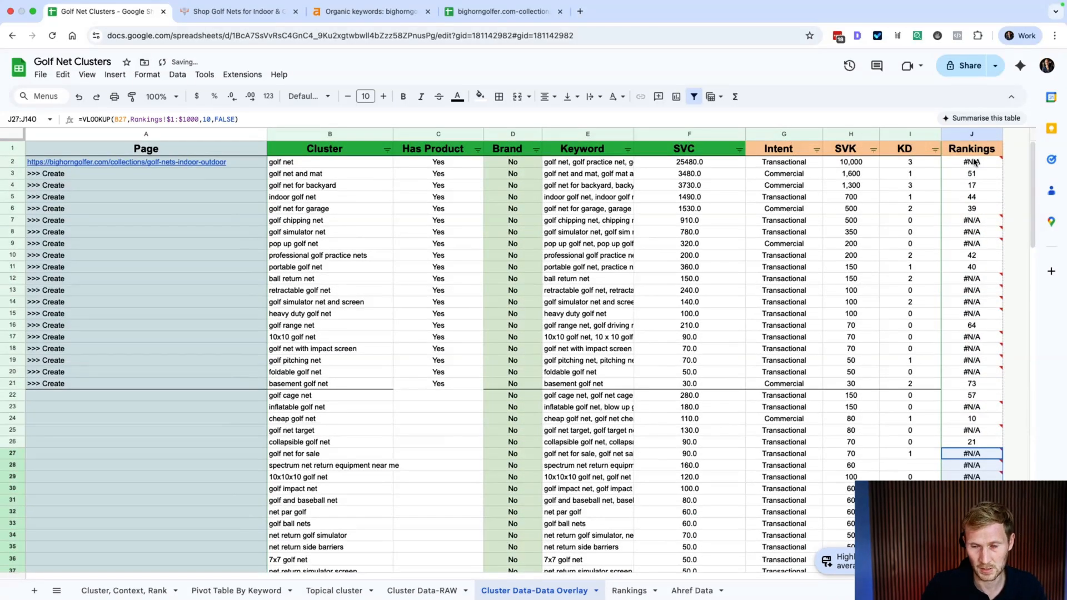
pyautogui.click(973, 162)
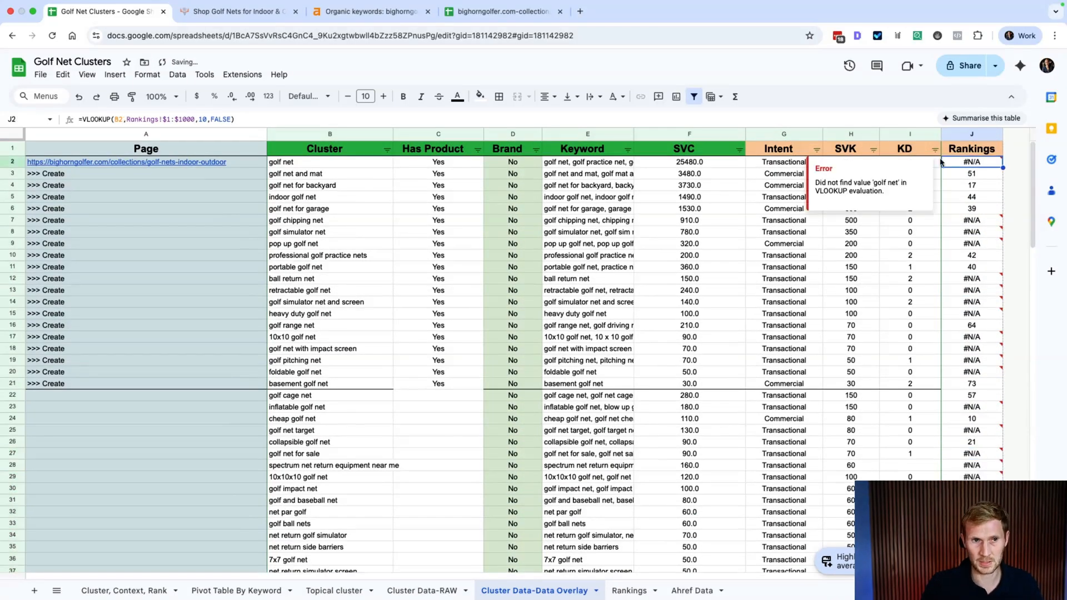
# Step: Wrap the J2 VLOOKUP in IFERROR so unmatched rows show blank
pyautogui.click(87, 118)
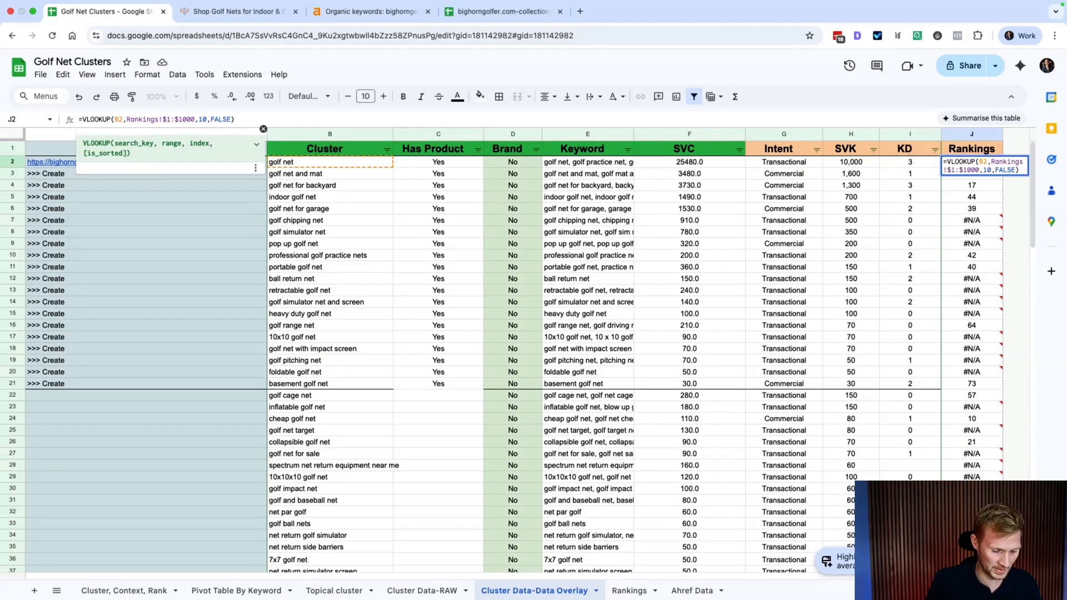
pyautogui.write('if')
pyautogui.write('error')
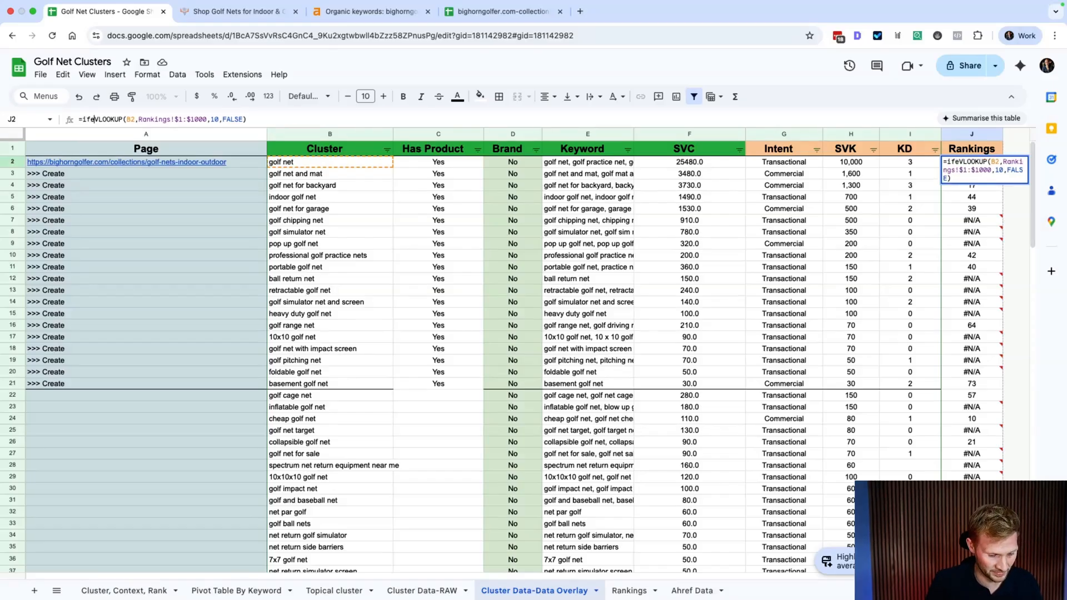
pyautogui.write('(')
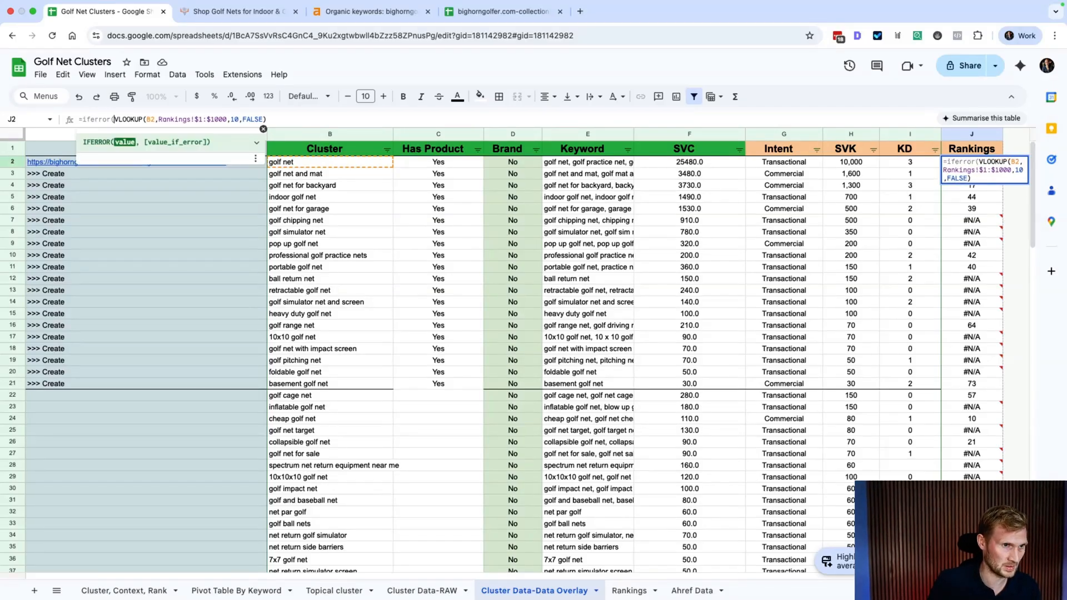
pyautogui.click(140, 119)
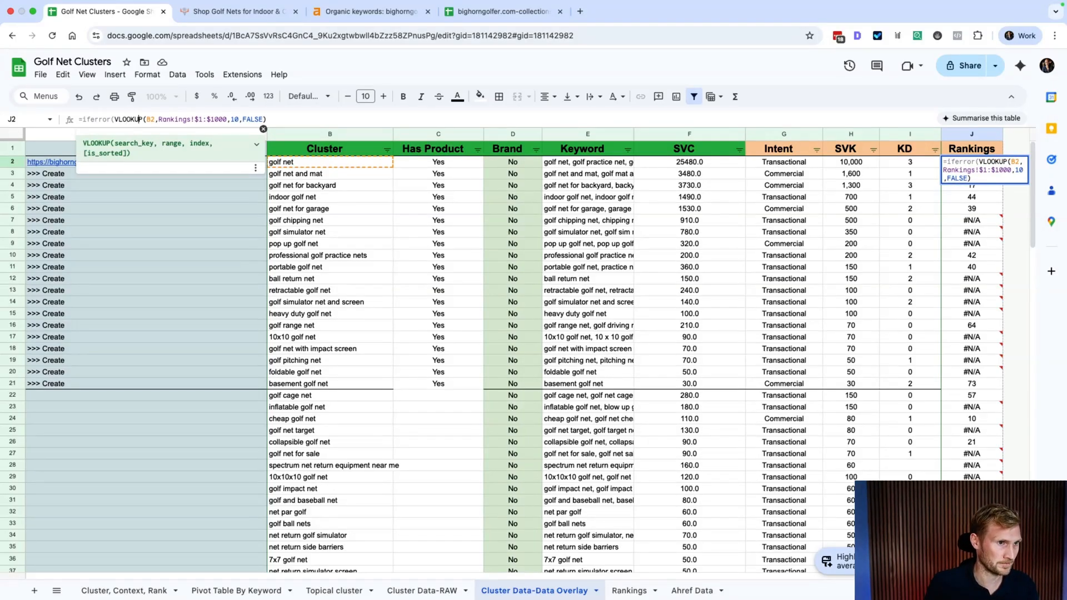
pyautogui.click(267, 119)
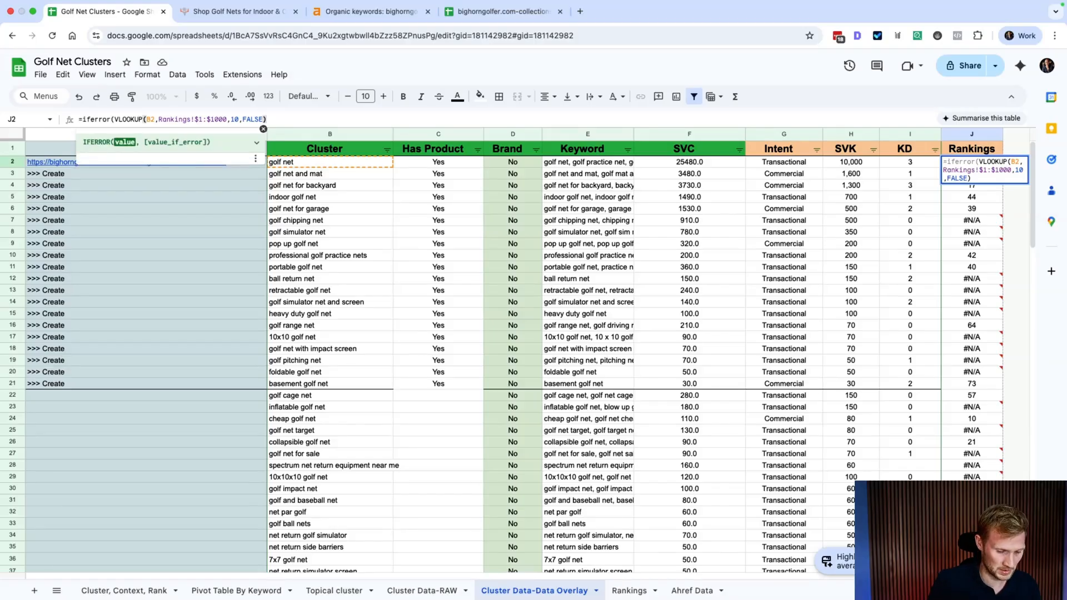
pyautogui.press('Return')
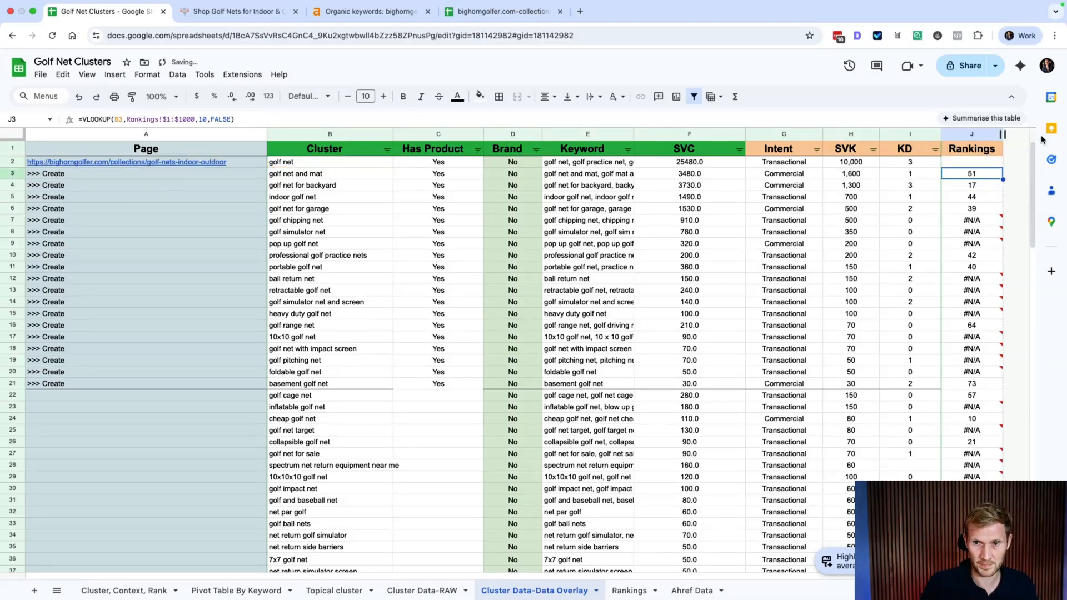
# Step: Fill the IFERROR formula from J2 down to J140 and check the result in J6
pyautogui.click(987, 168)
pyautogui.moveTo(1002, 166); pyautogui.dragTo(994, 443)
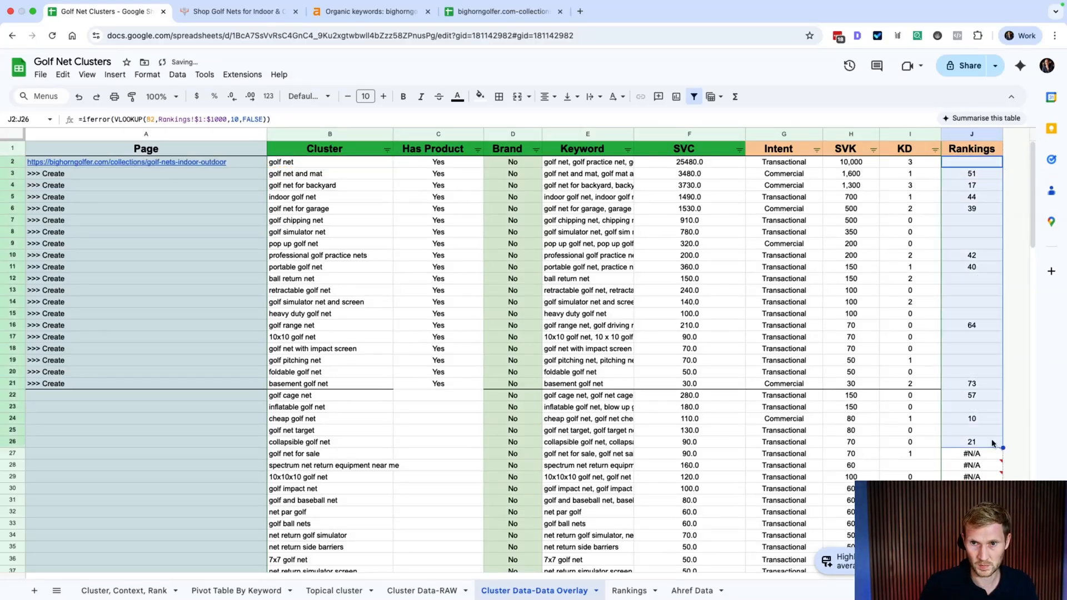
pyautogui.scroll(-20, 1004, 448)
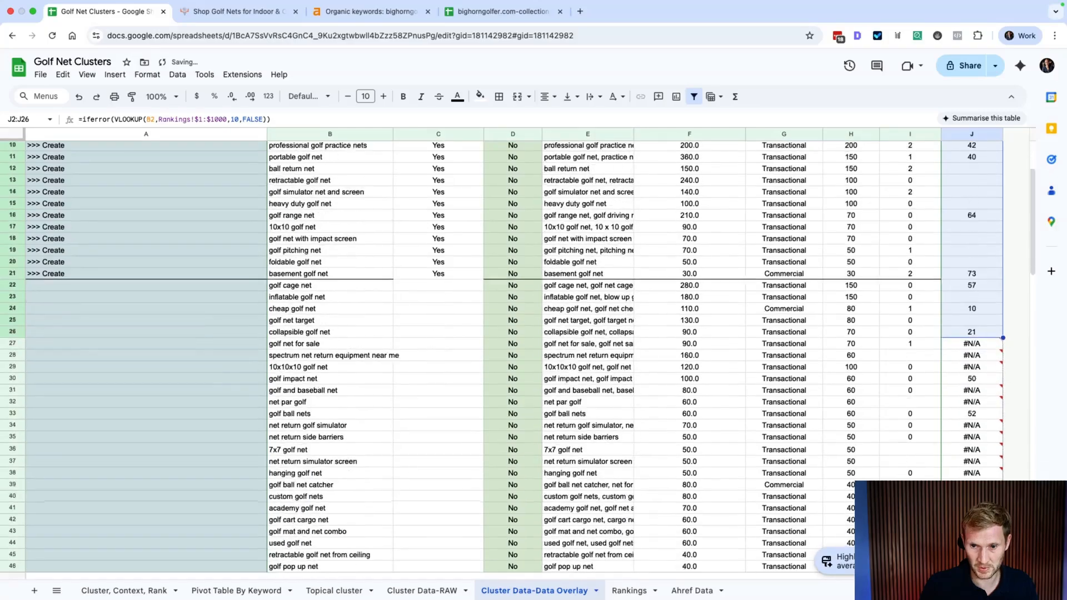
pyautogui.scroll(-14, 1003, 448)
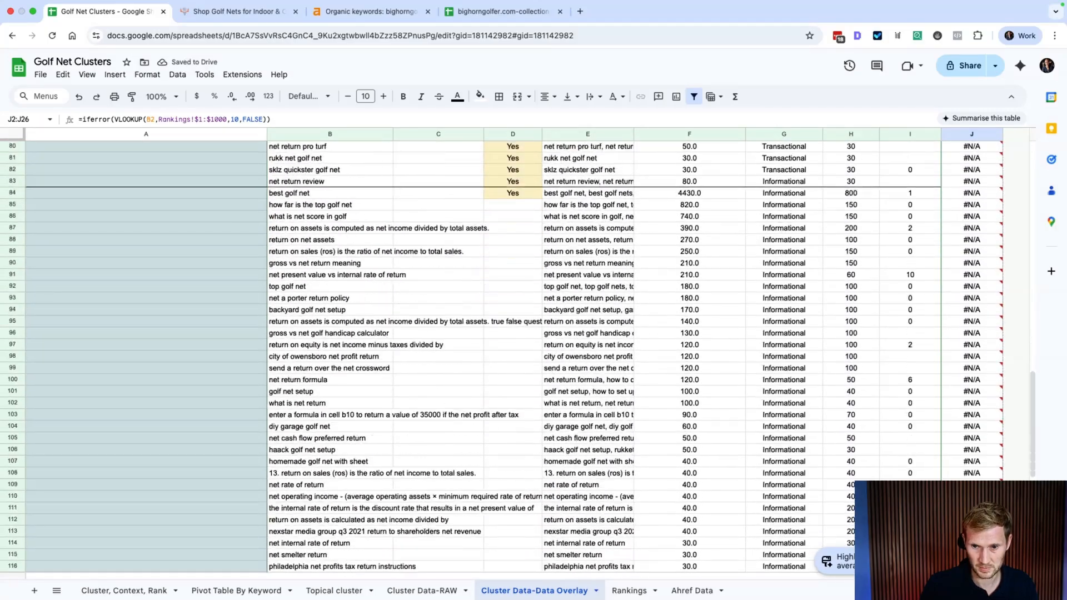
pyautogui.moveTo(1002, 448); pyautogui.dragTo(992, 538)
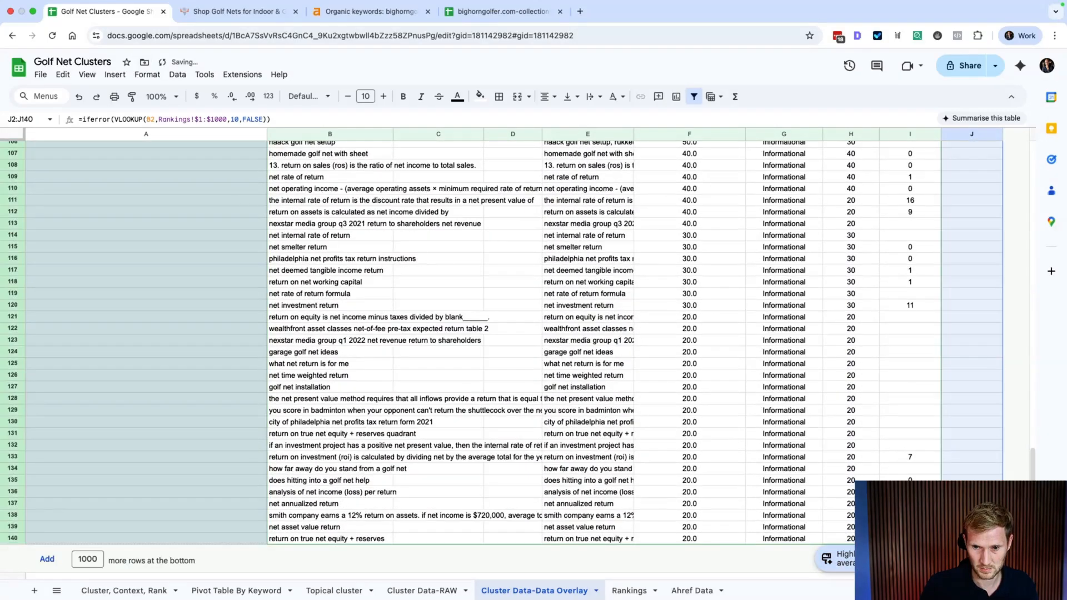
pyautogui.scroll(20, 943, 397)
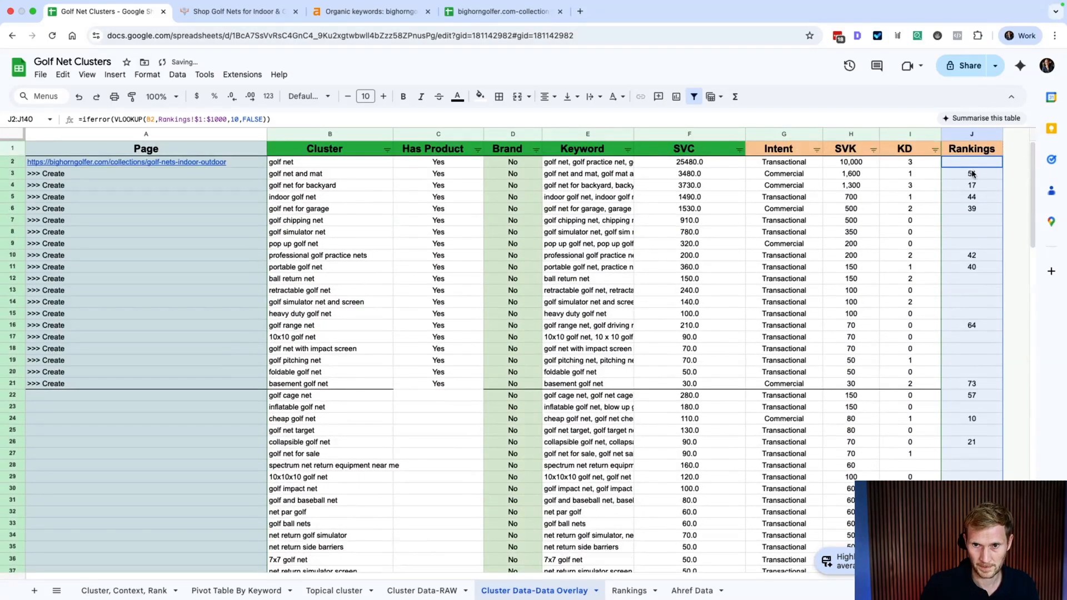
pyautogui.click(974, 207)
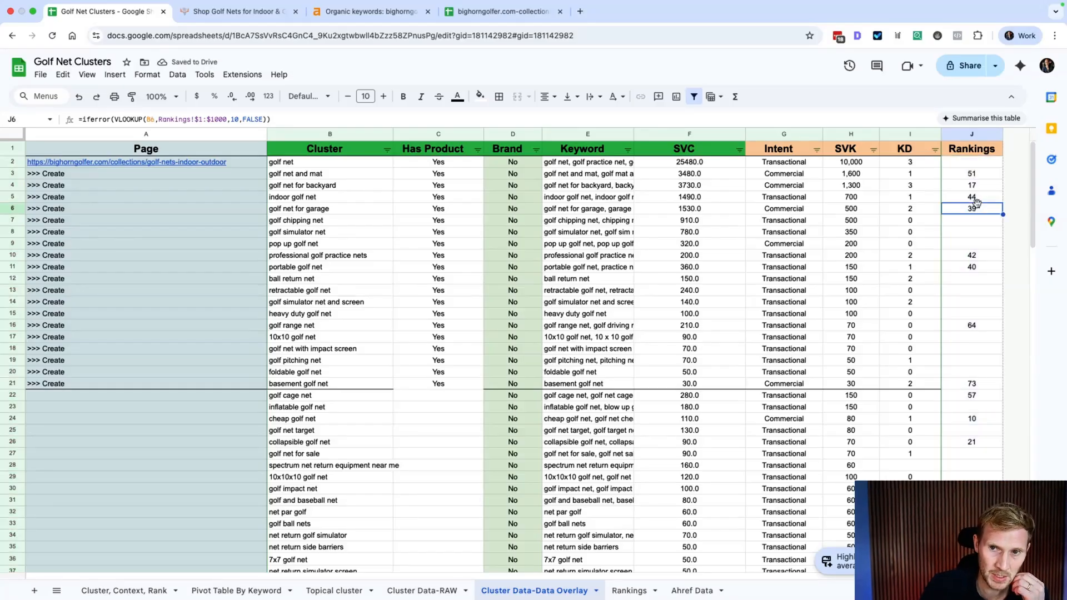
# Step: Mark the ranked cluster rows 3–8 and 15–16, then go to the Ahref Data sheet
pyautogui.moveTo(973, 173); pyautogui.dragTo(377, 237)
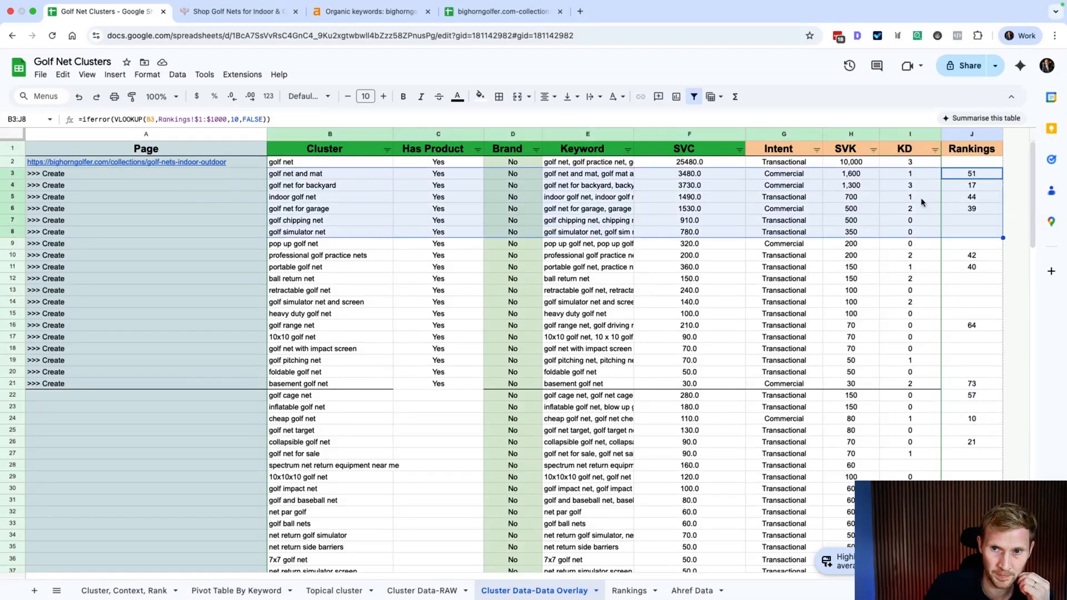
pyautogui.moveTo(972, 325); pyautogui.dragTo(304, 327)
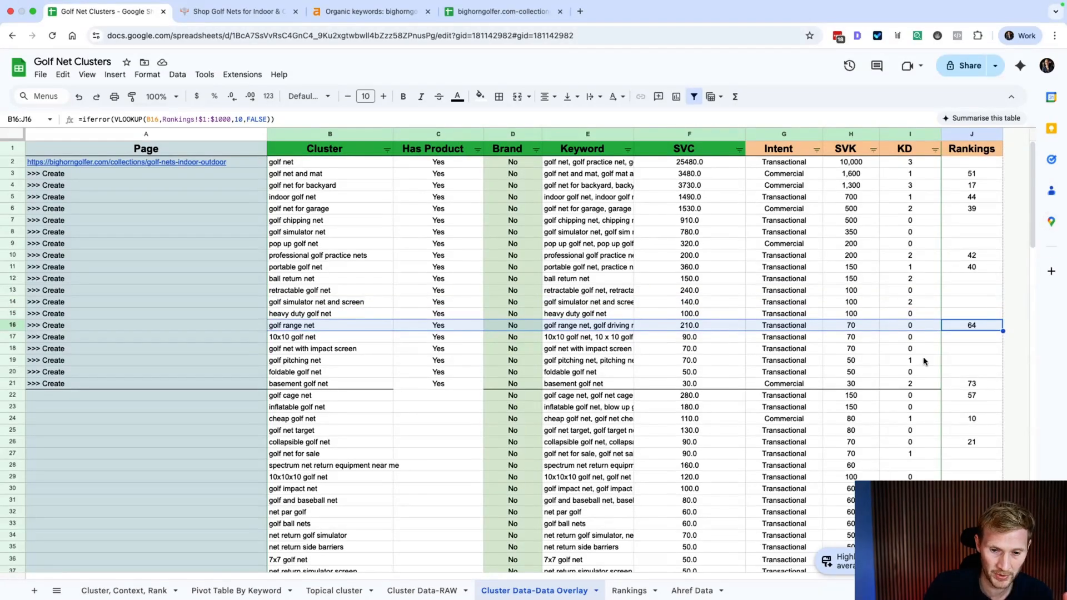
pyautogui.click(694, 591)
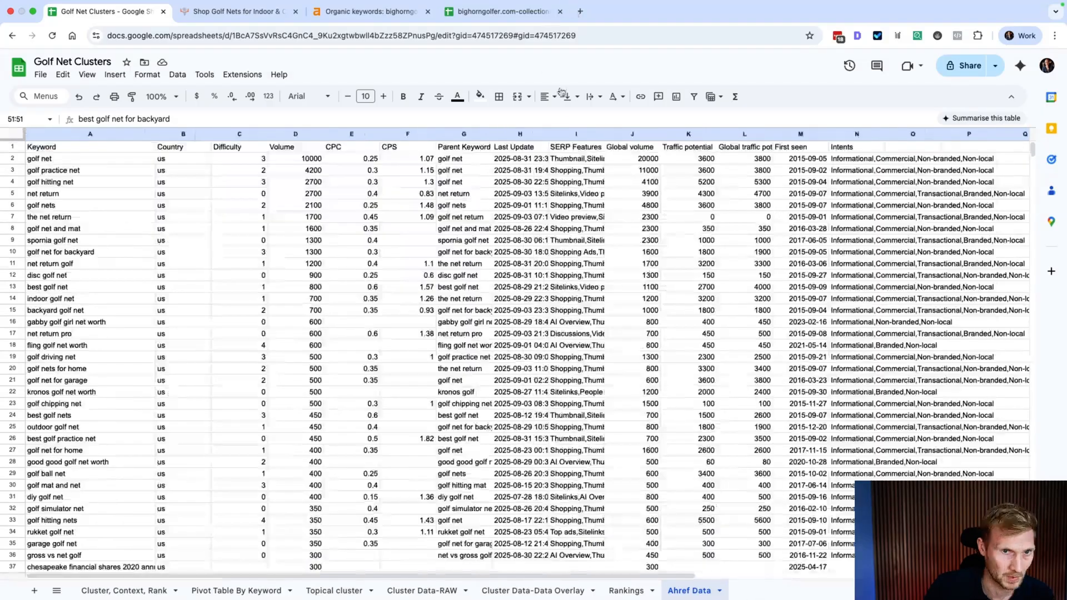
# Step: Widen the Rankings sheet's Current URL columns K and L, then return to the overlay sheet
pyautogui.click(626, 590)
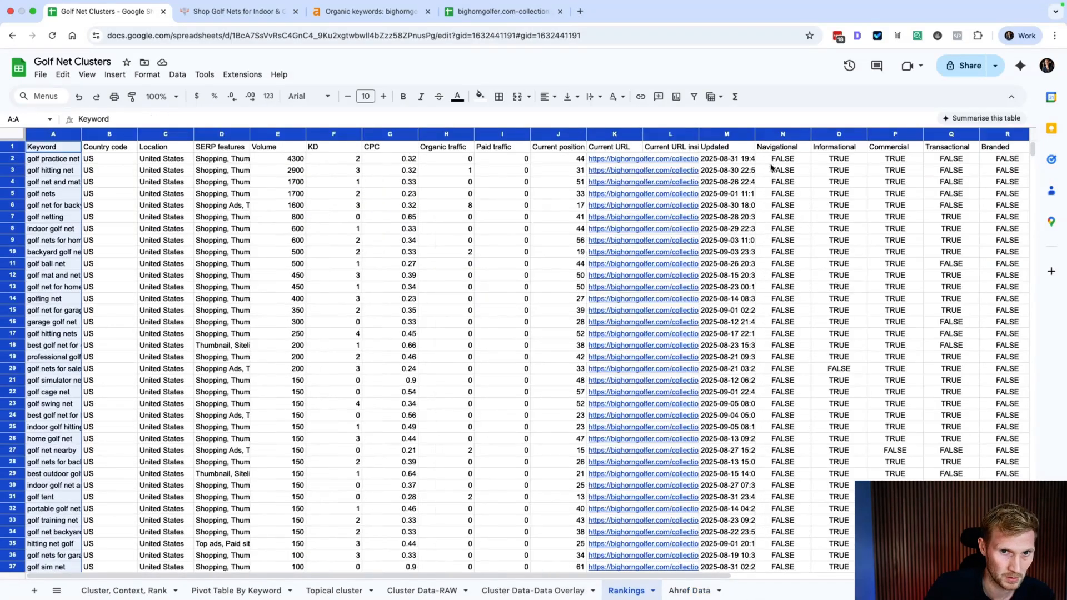
pyautogui.moveTo(699, 134); pyautogui.dragTo(889, 134)
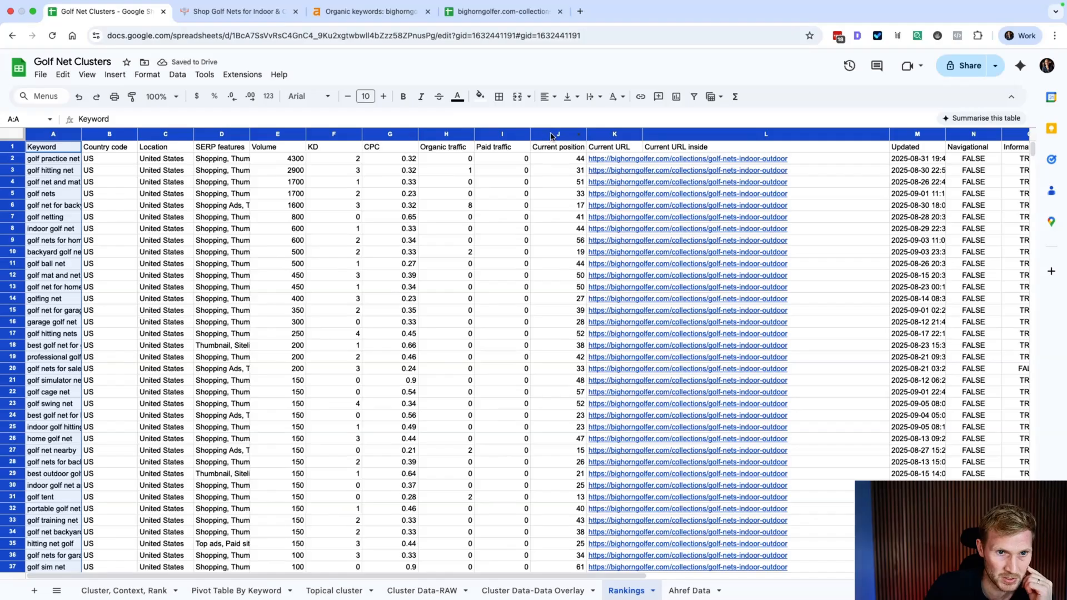
pyautogui.click(553, 136)
pyautogui.moveTo(643, 134); pyautogui.dragTo(840, 134)
pyautogui.moveTo(655, 597)
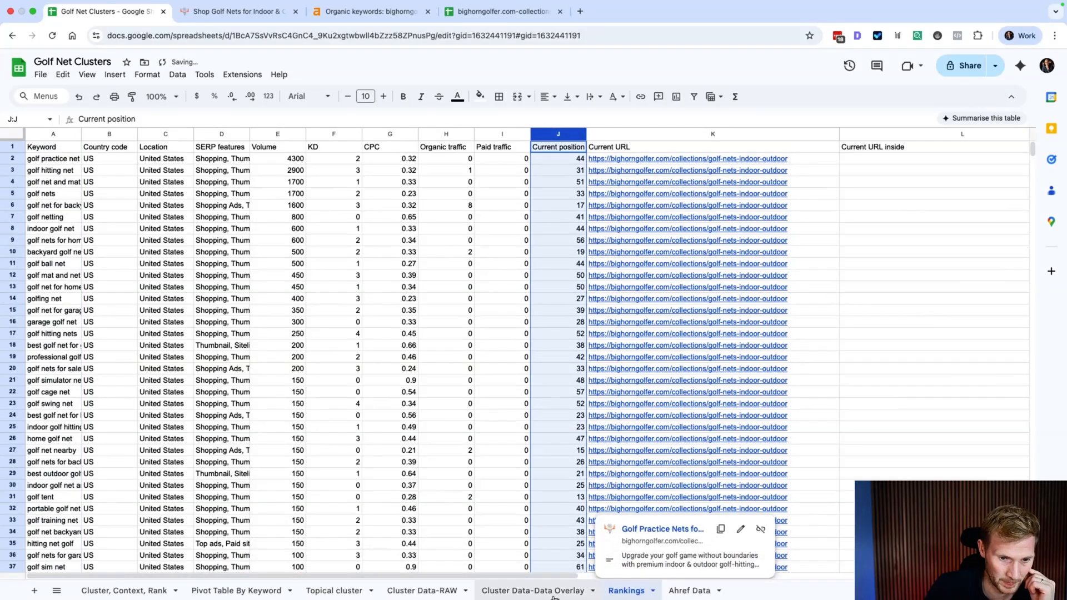
pyautogui.click(530, 591)
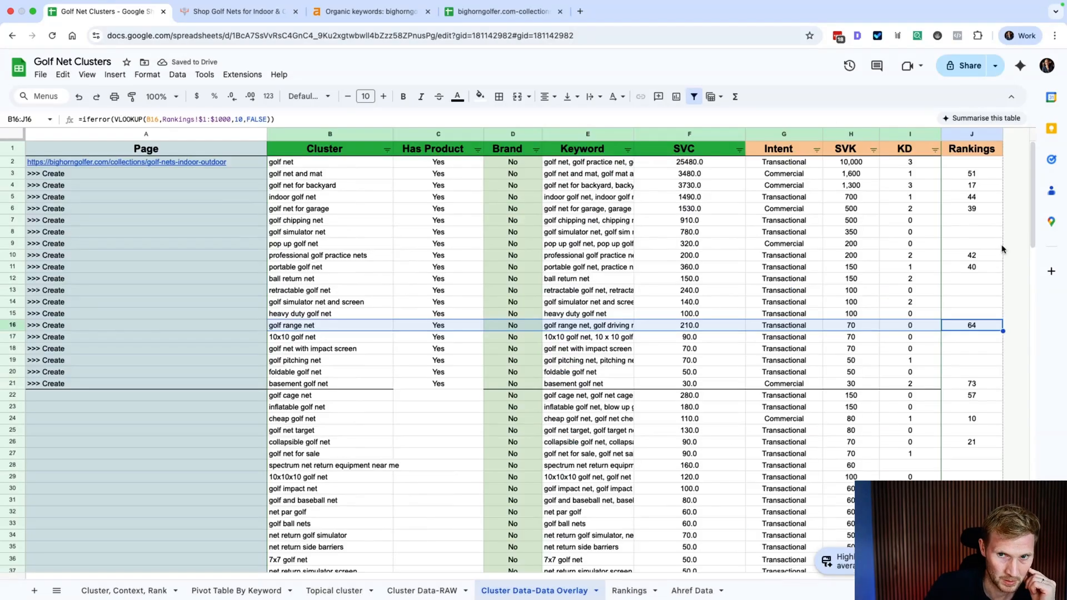
pyautogui.click(962, 134)
# Step: Insert a new column right of Rankings with the header 'Page'
pyautogui.rightClick(962, 134)
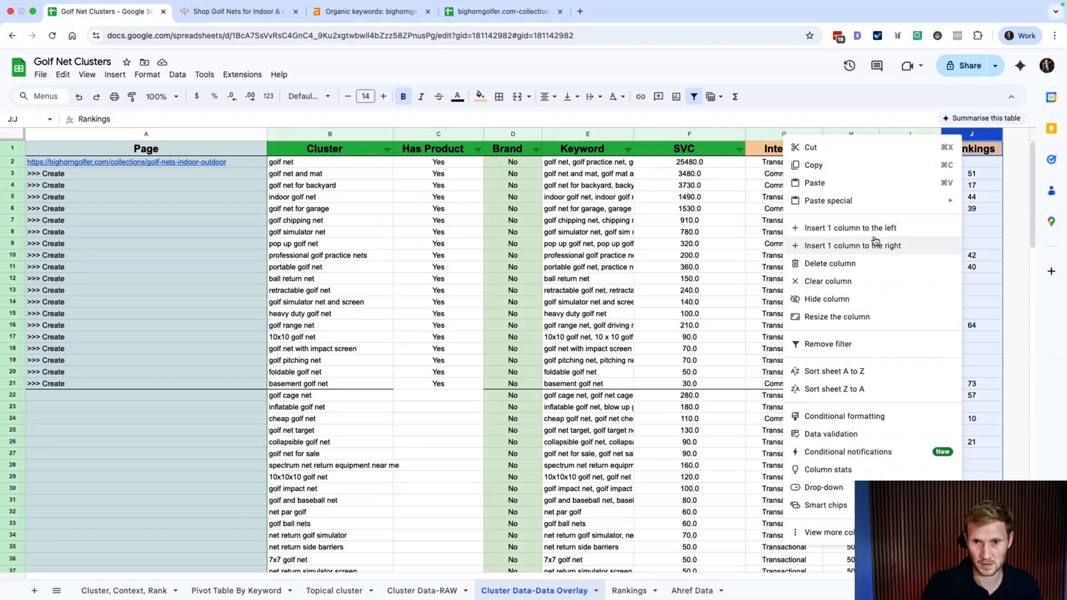
pyautogui.click(874, 243)
pyautogui.click(981, 149)
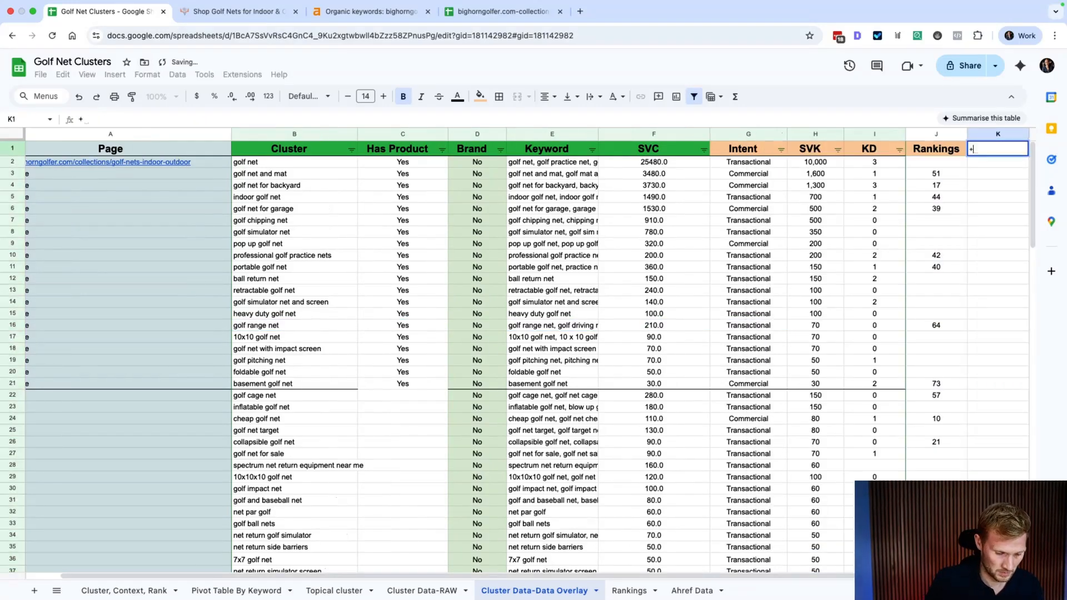
pyautogui.write('Page')
pyautogui.press('Return')
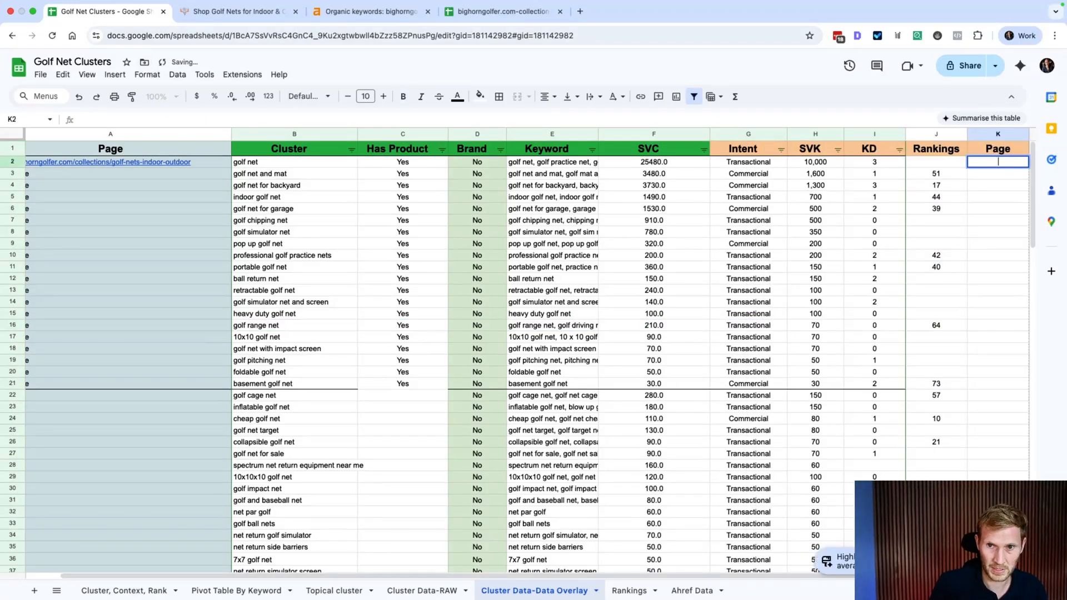
# Step: Copy the J2 lookup formula into K2, edited to return column 11 (the ranking URL)
pyautogui.press('Down')
pyautogui.press('Up')
pyautogui.press('Left')
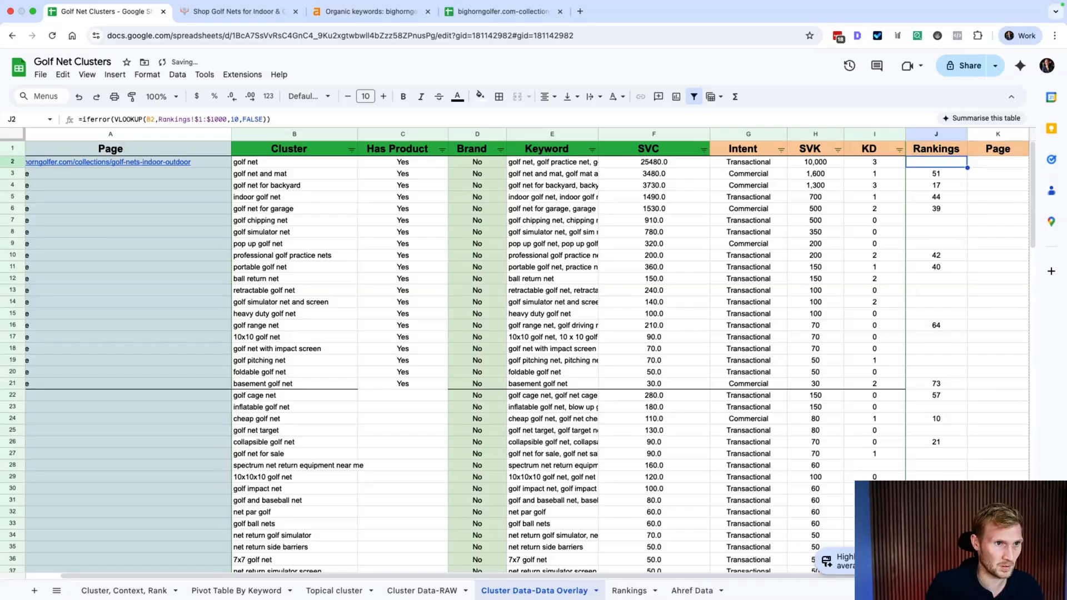
pyautogui.click(303, 120)
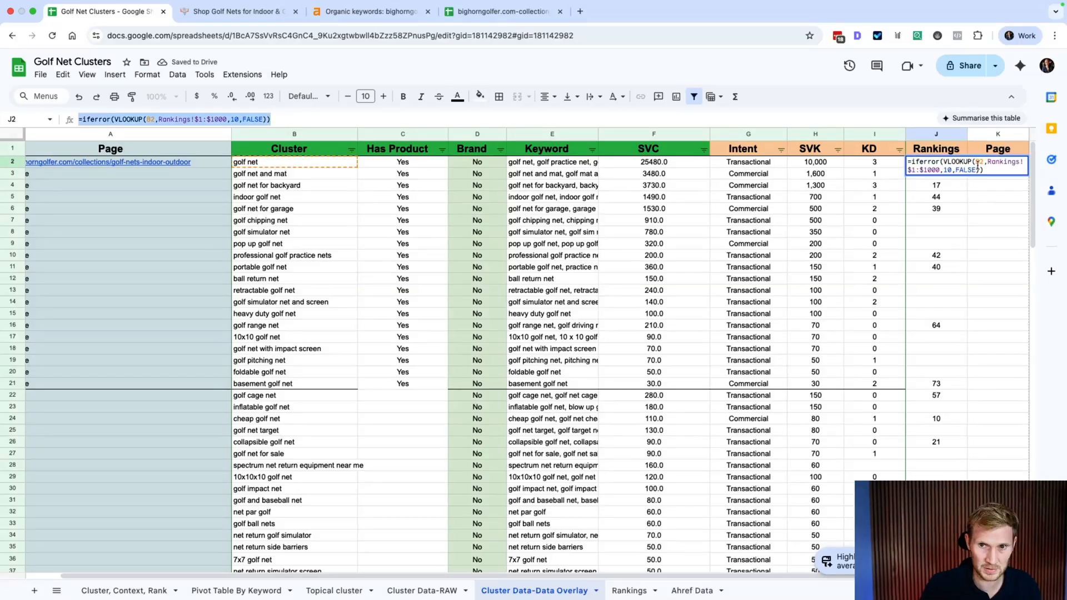
pyautogui.click(998, 231)
pyautogui.doubleClick(982, 164)
pyautogui.write('=iferror(VLOOKUP(B2,Rankings!$1:$1000,10,FALSE))')
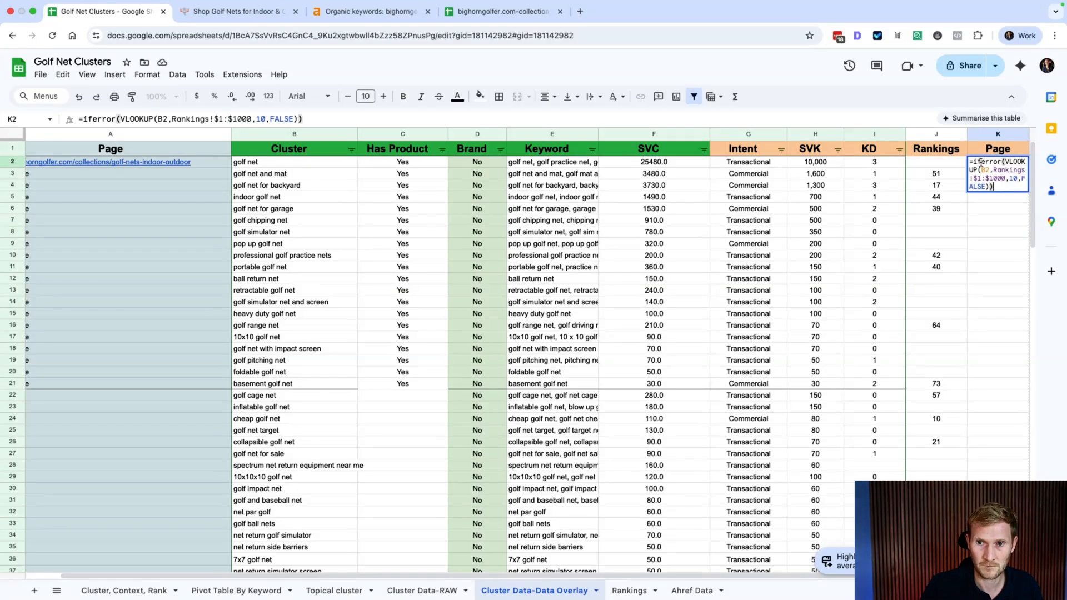
pyautogui.click(1017, 174)
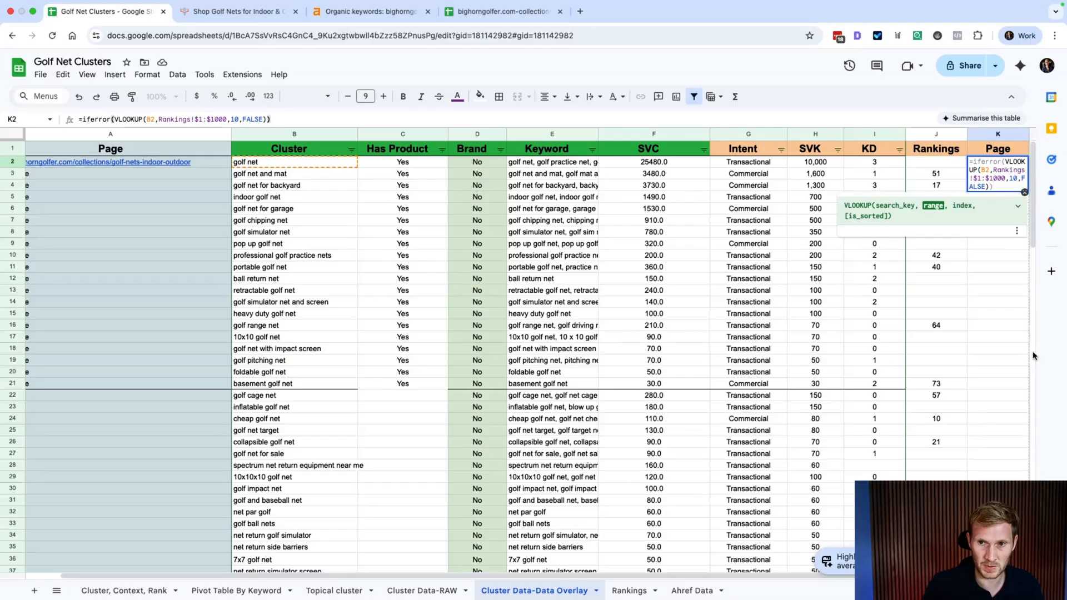
pyautogui.press('Return')
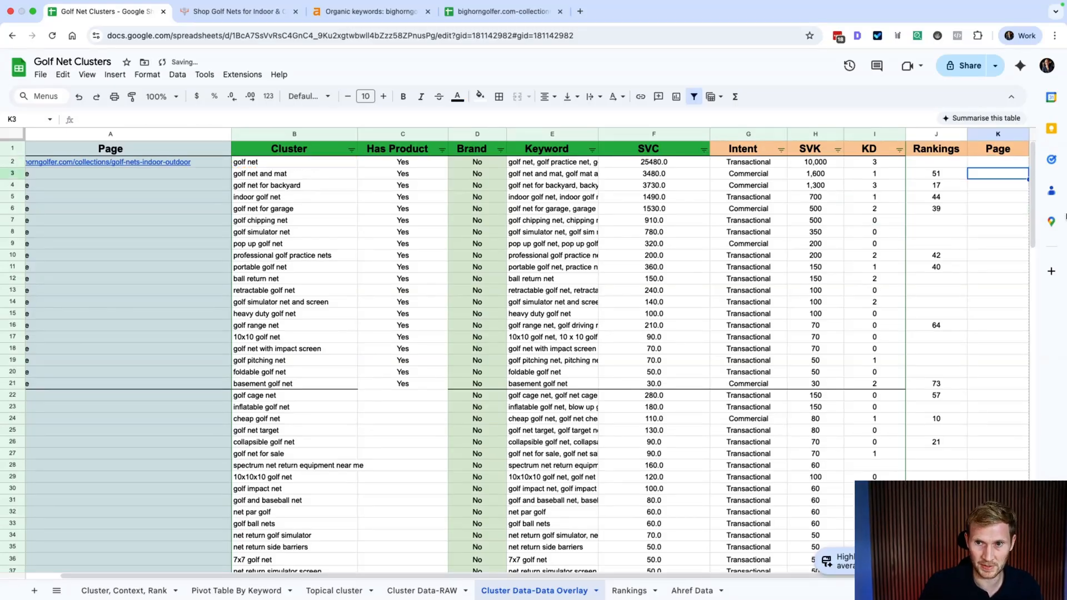
# Step: Fill the K2 formula down to K140 and widen the Page column
pyautogui.press('Up')
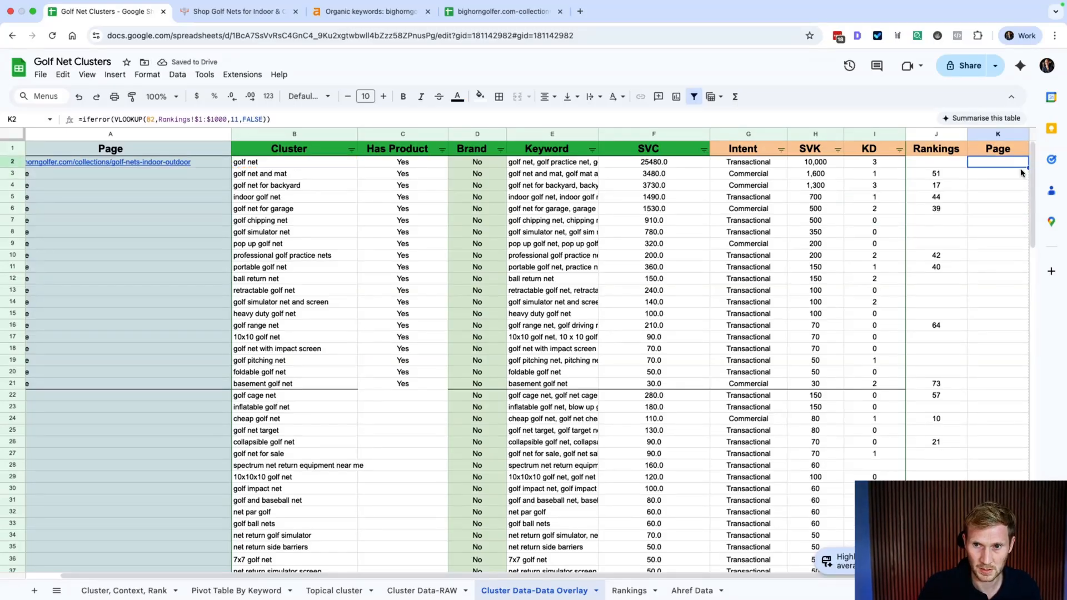
pyautogui.moveTo(1027, 167); pyautogui.dragTo(1027, 341)
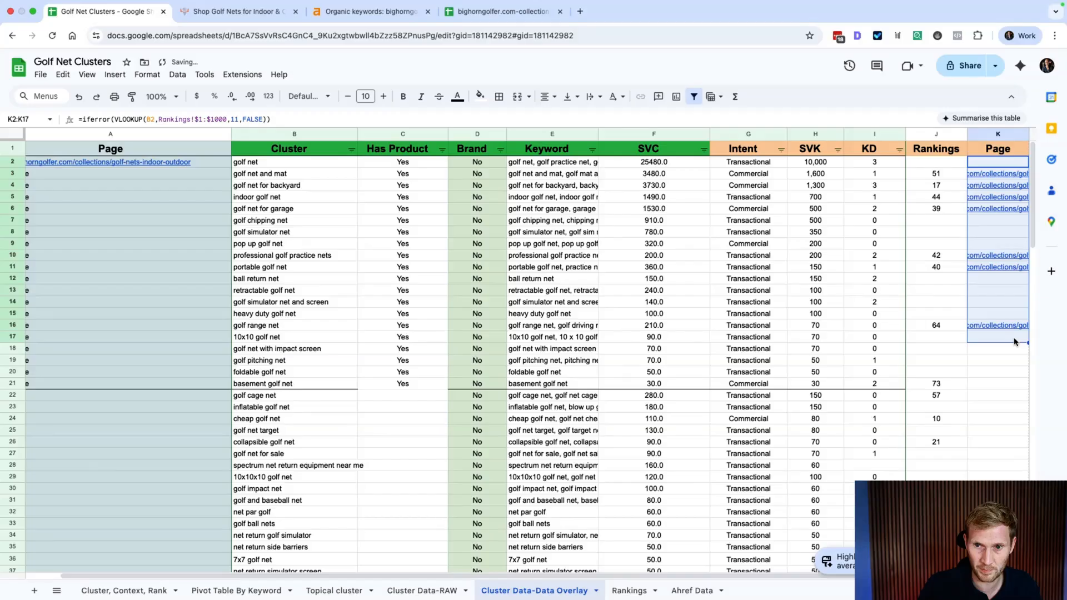
pyautogui.scroll(-18, 1027, 341)
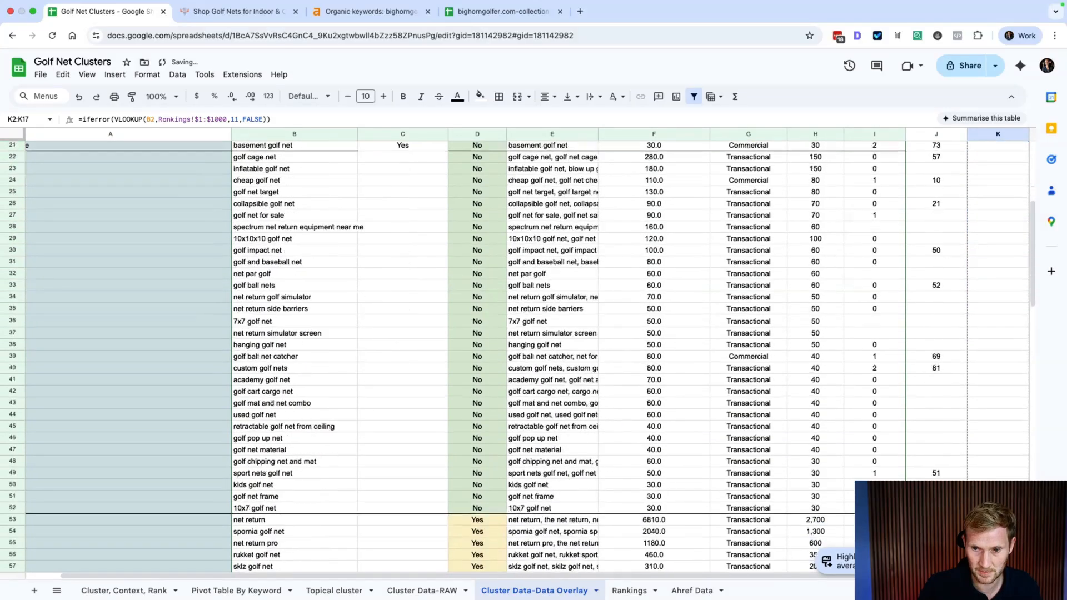
pyautogui.scroll(-20, 534, 345)
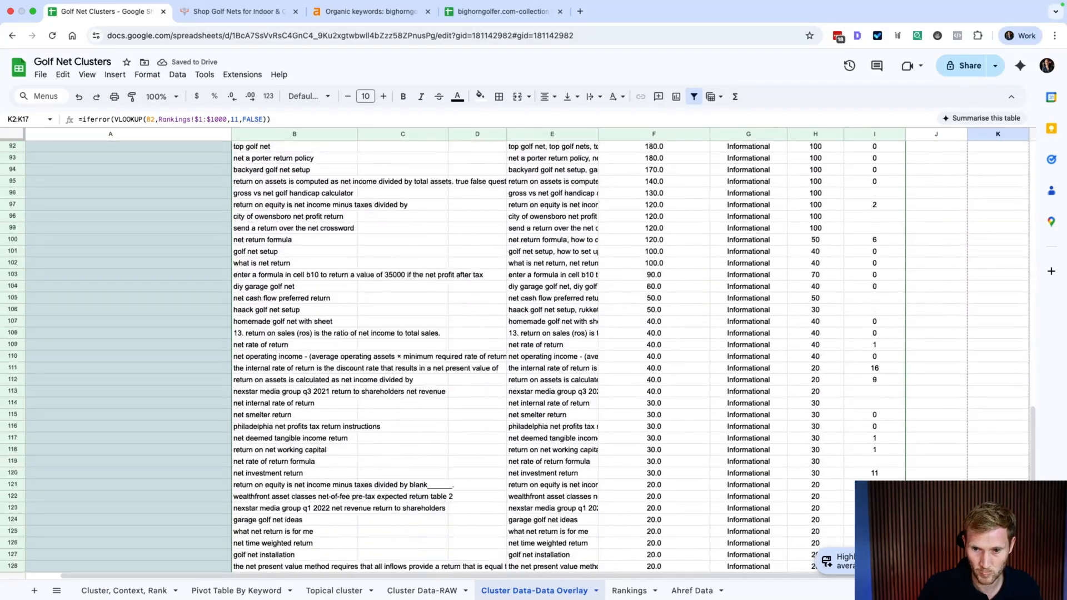
pyautogui.moveTo(1000, 548); pyautogui.dragTo(1000, 547)
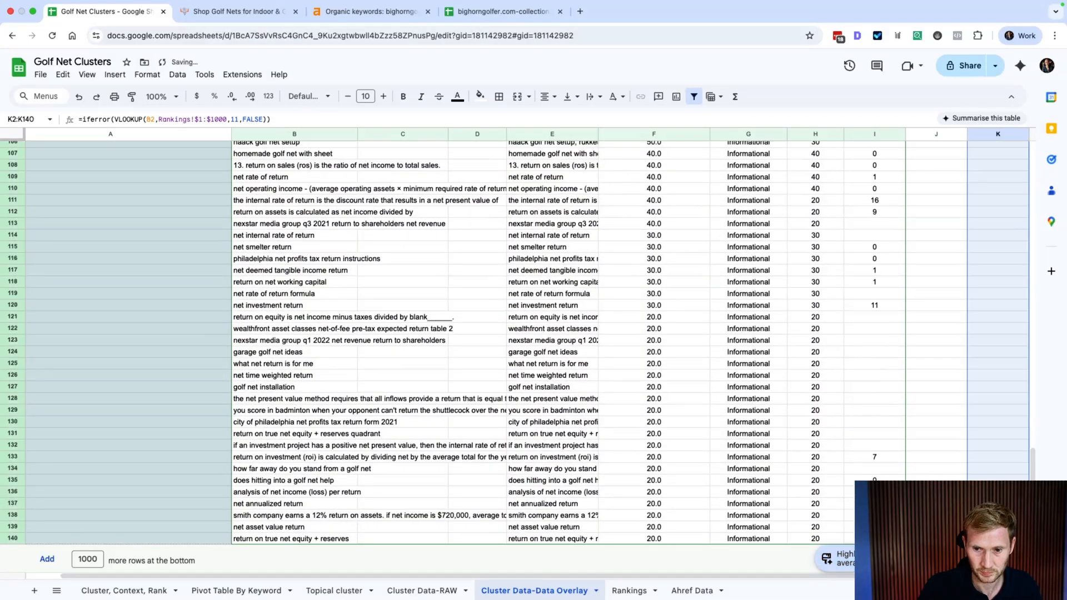
pyautogui.scroll(20, 982, 278)
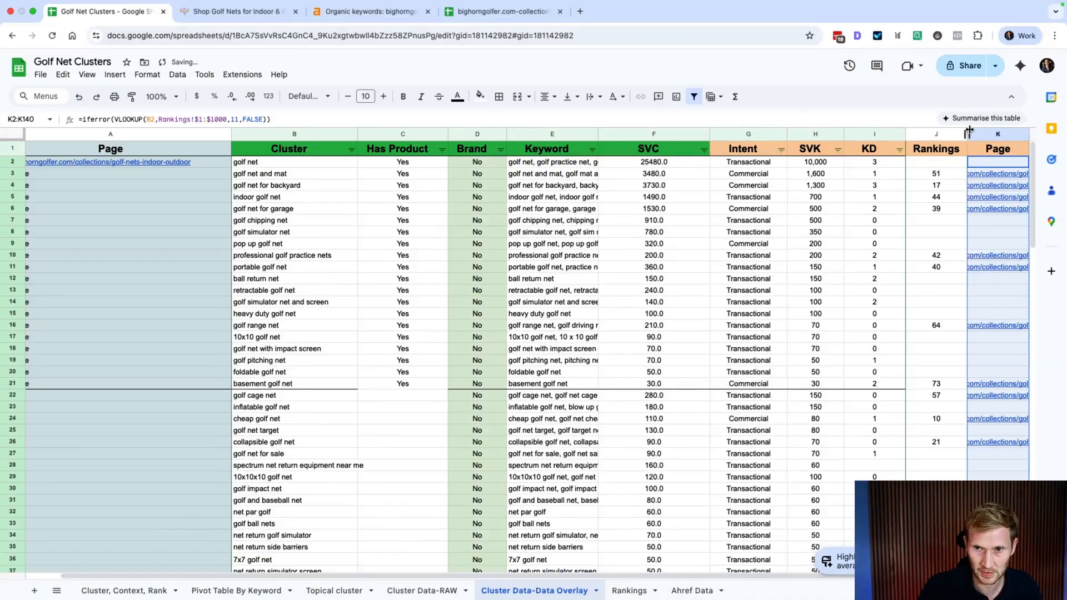
pyautogui.moveTo(1029, 134); pyautogui.dragTo(1063, 135)
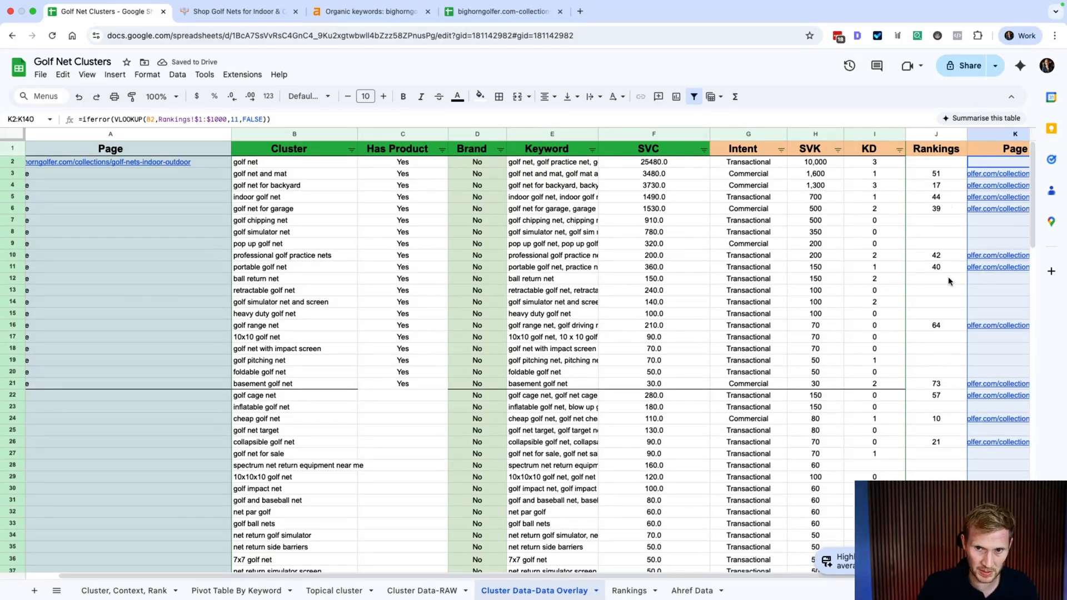
pyautogui.hscroll(-3, 949, 281)
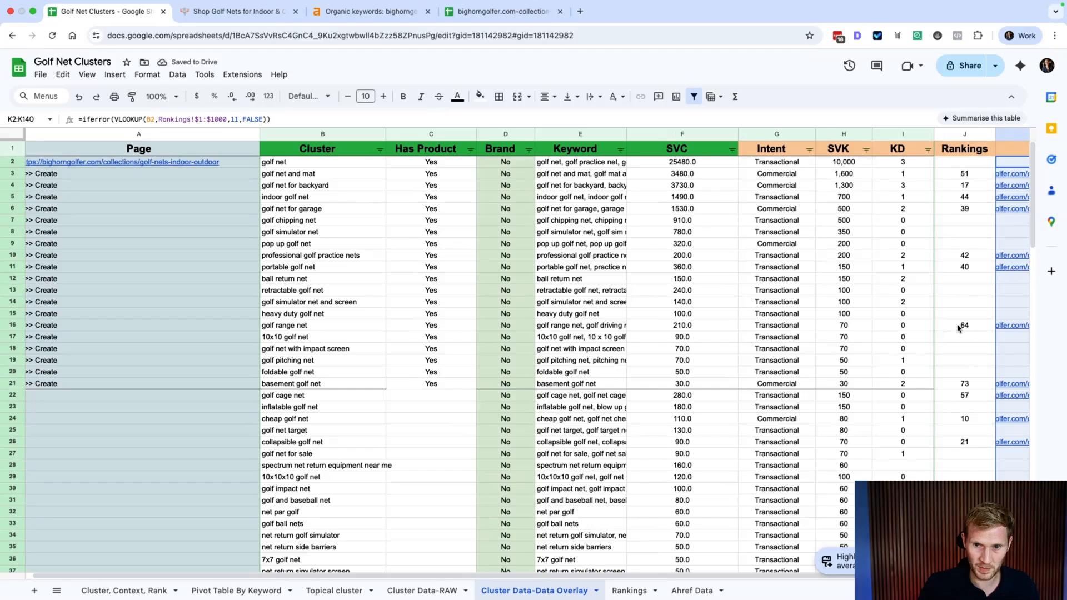
pyautogui.click(958, 328)
pyautogui.hscroll(-1, 962, 328)
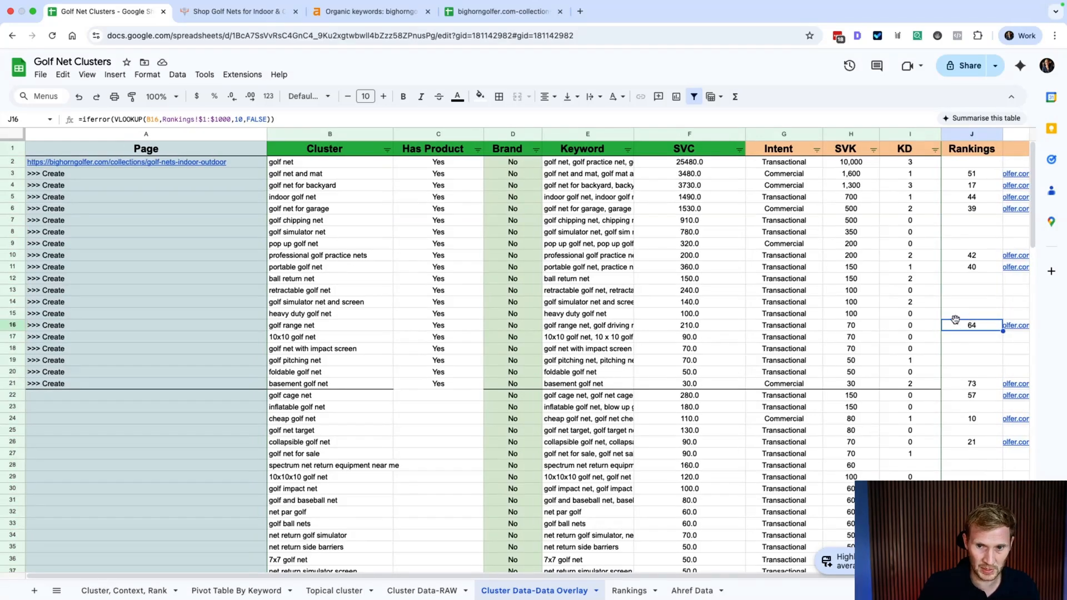
pyautogui.moveTo(962, 328); pyautogui.dragTo(325, 328)
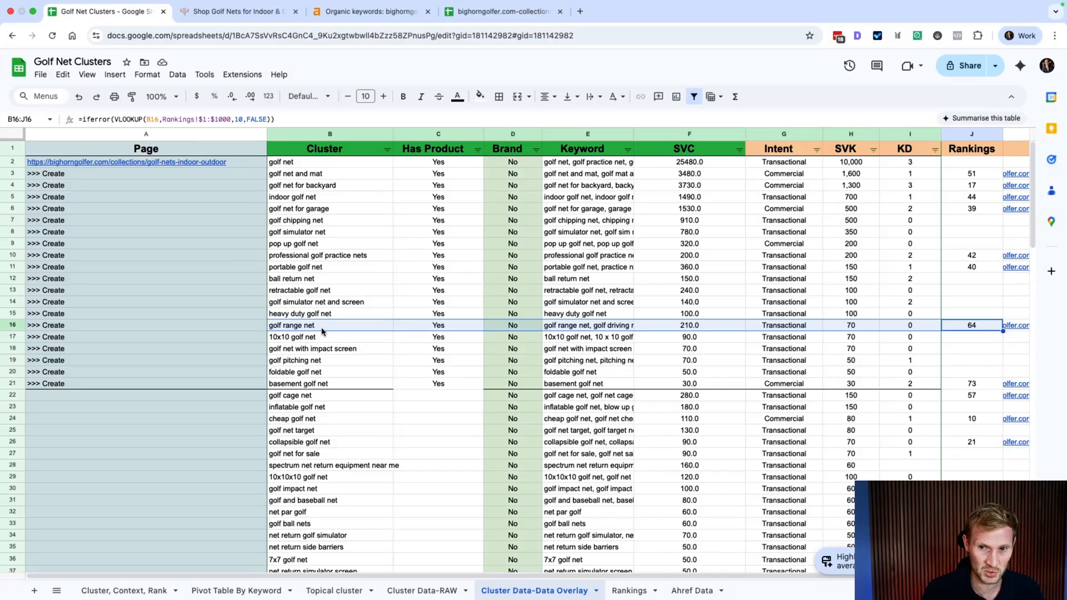
# Step: View the golf nets collection page, then mark the clusters and their Create notes in the overlay
pyautogui.click(238, 11)
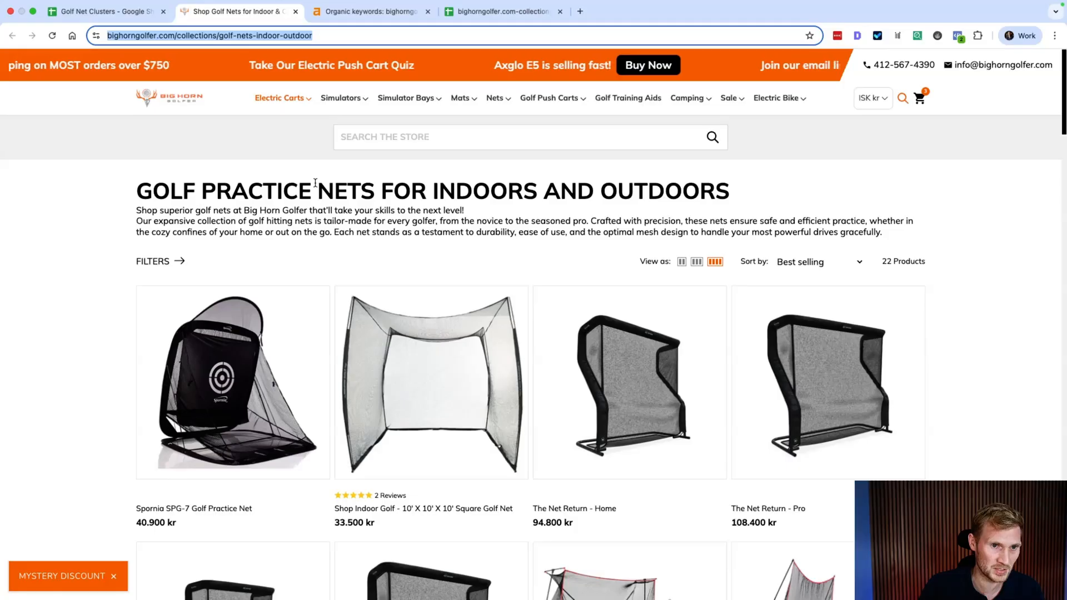
pyautogui.click(101, 13)
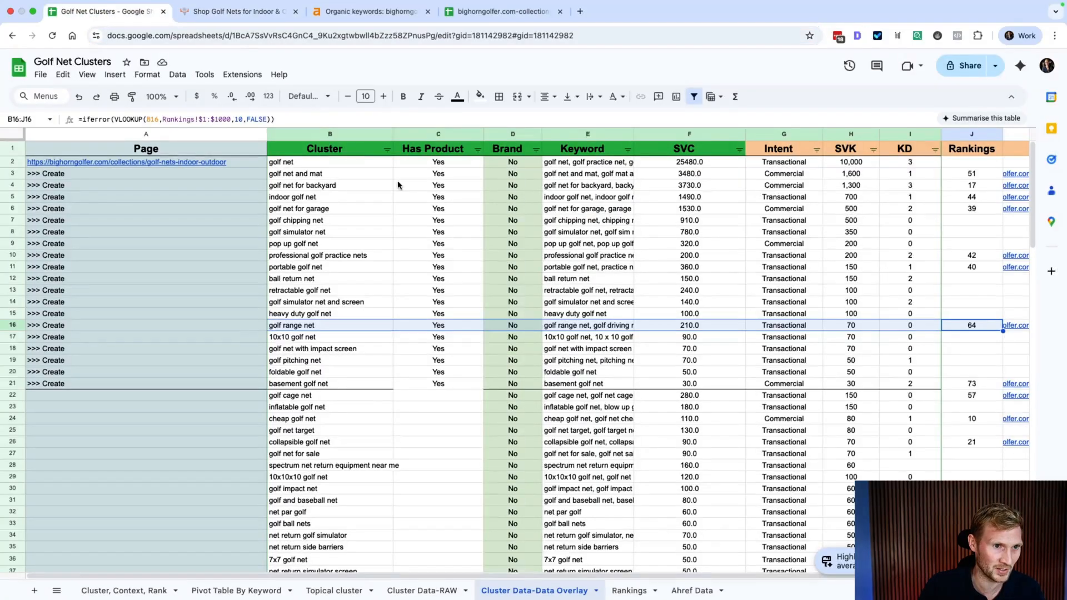
pyautogui.click(324, 304)
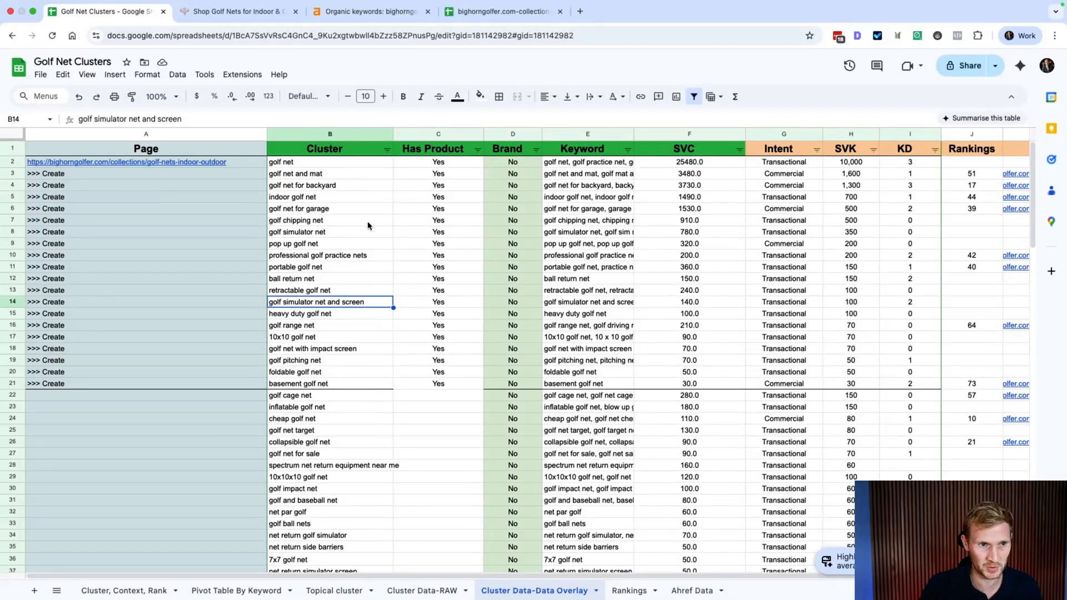
pyautogui.moveTo(297, 173); pyautogui.dragTo(305, 383)
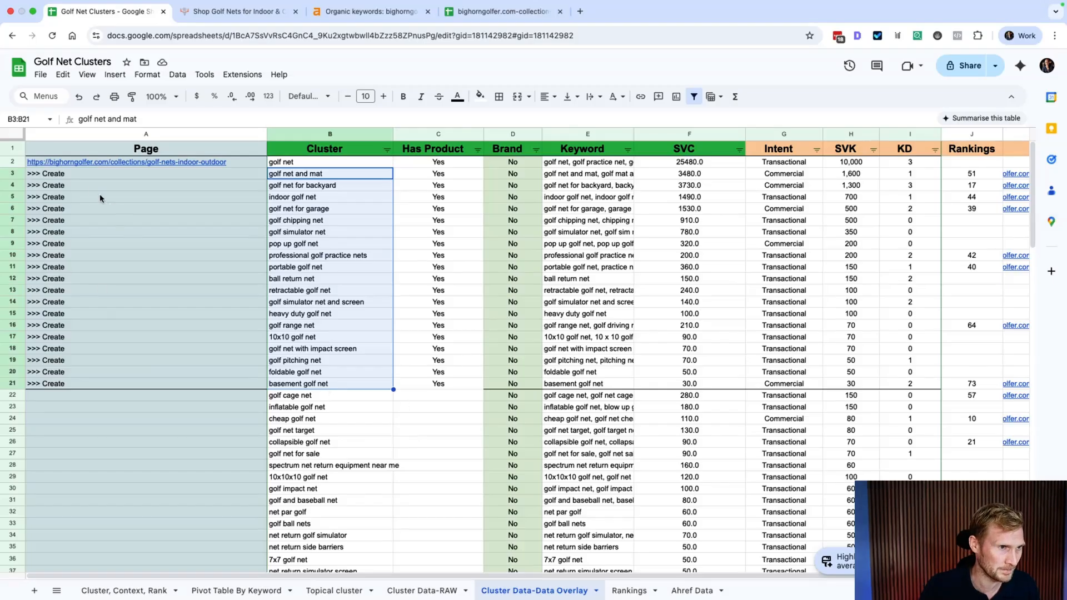
pyautogui.moveTo(56, 176); pyautogui.dragTo(350, 389)
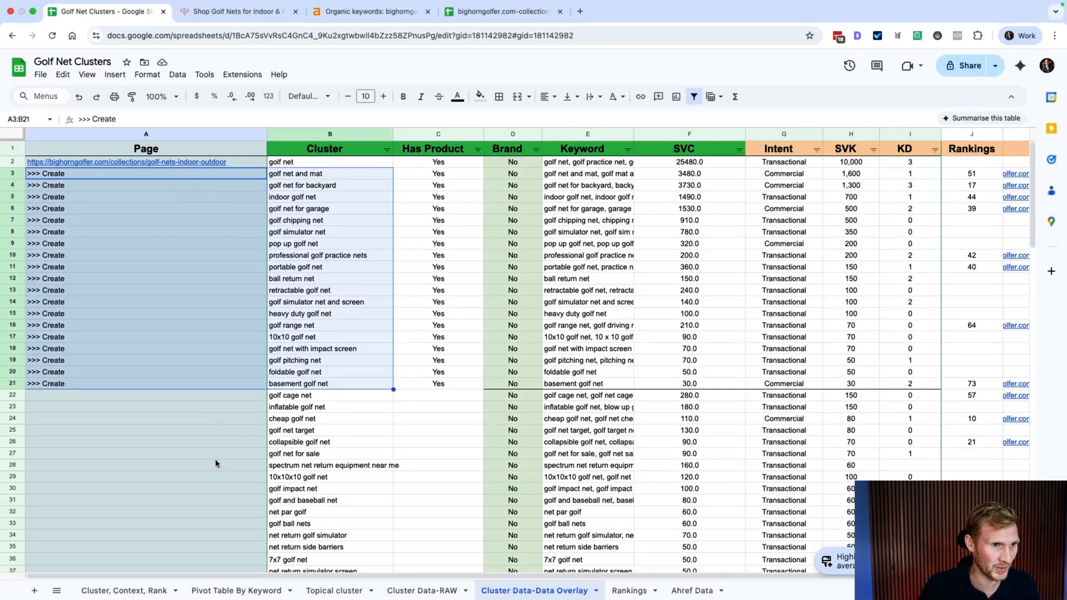
# Step: Check the collection URL in A2 and the full golf net keyword list in E2
pyautogui.click(232, 162)
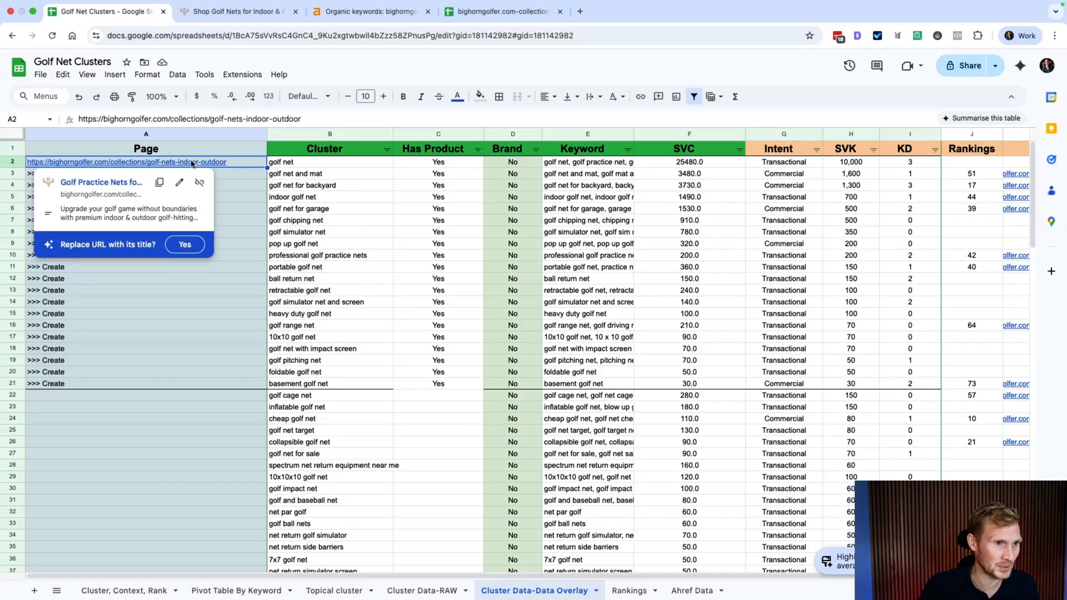
pyautogui.click(588, 163)
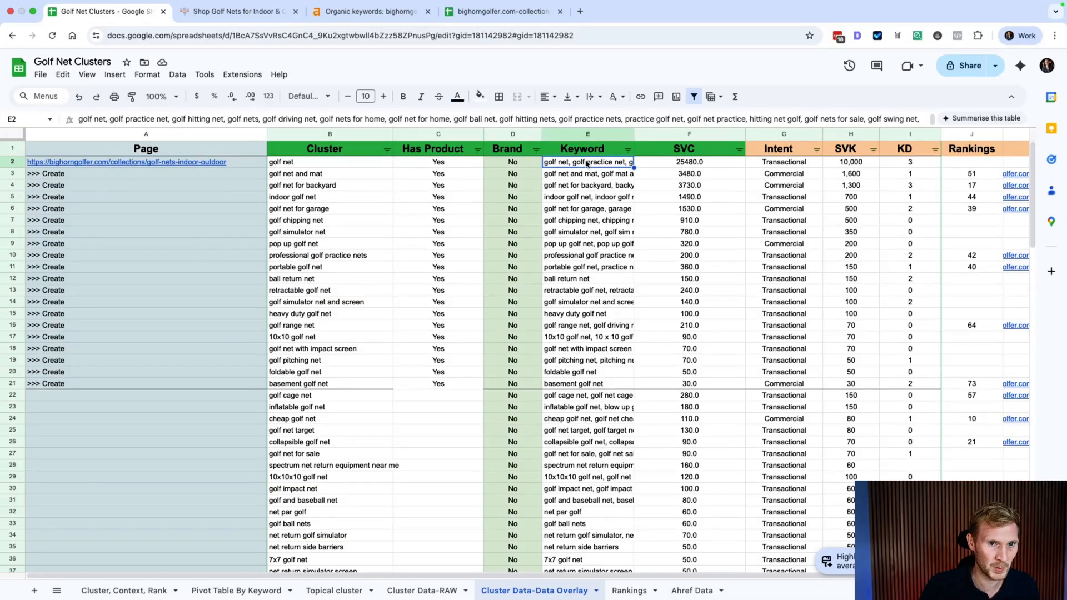
pyautogui.doubleClick(588, 163)
pyautogui.moveTo(673, 253); pyautogui.dragTo(545, 162)
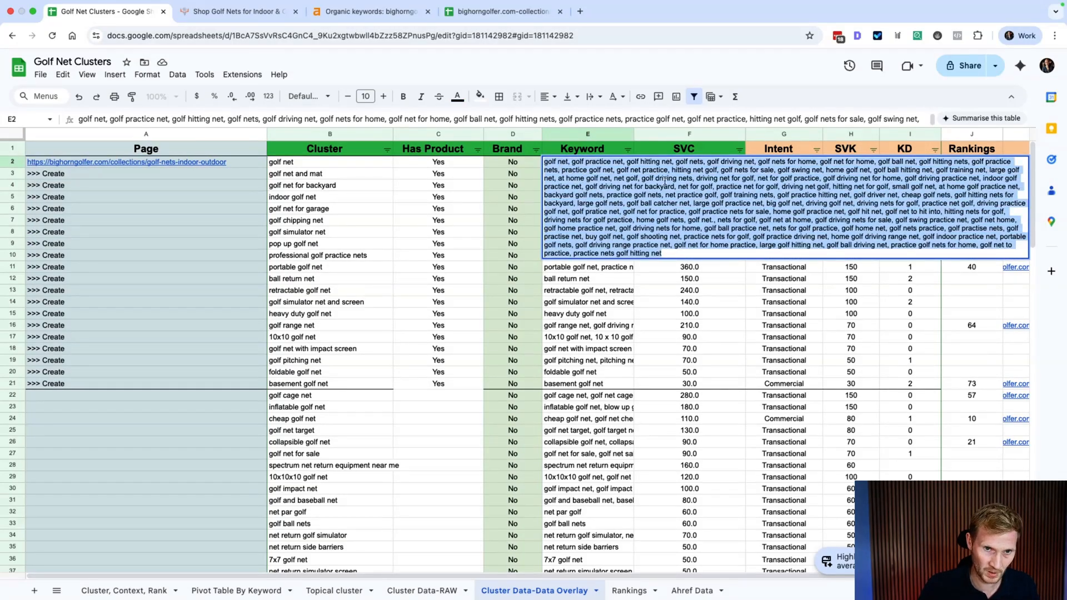
pyautogui.click(306, 167)
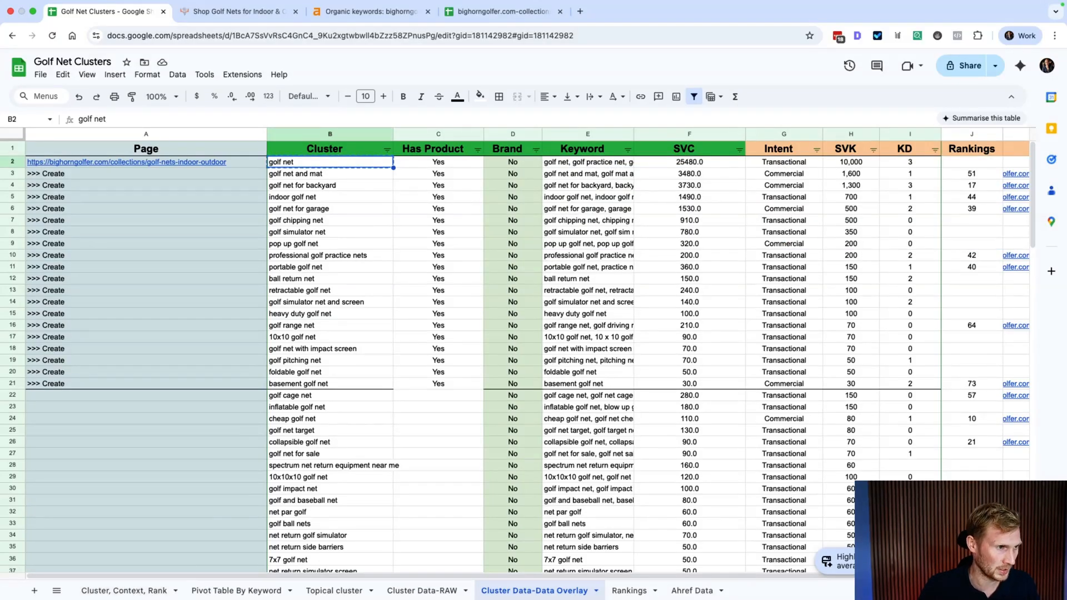
pyautogui.click(111, 591)
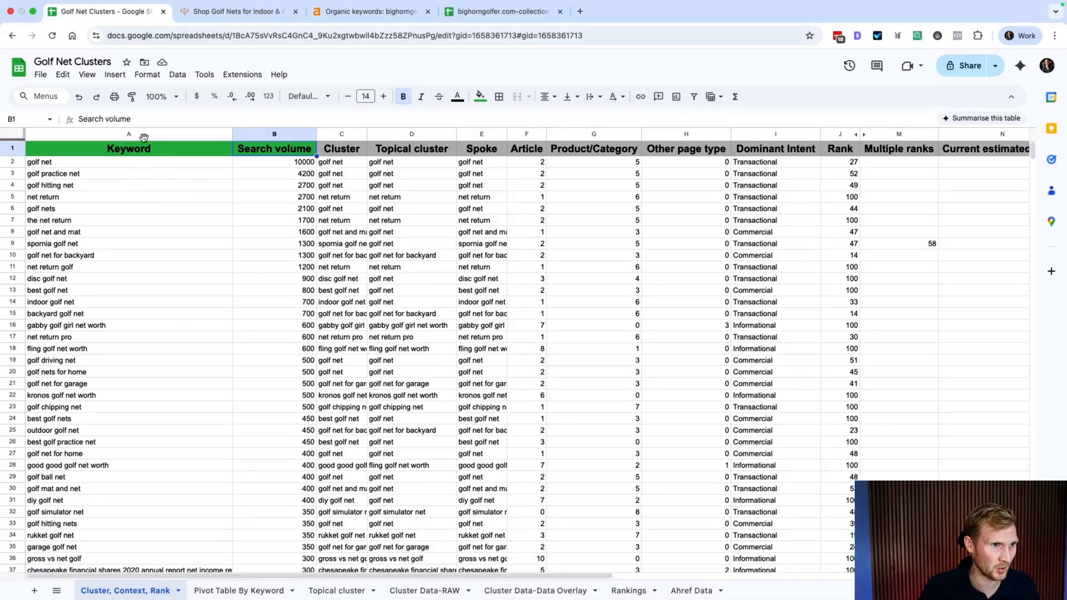
# Step: Compare the Keyword and Cluster columns across both sheets, then select the entire Cluster, Context, Rank sheet
pyautogui.click(169, 138)
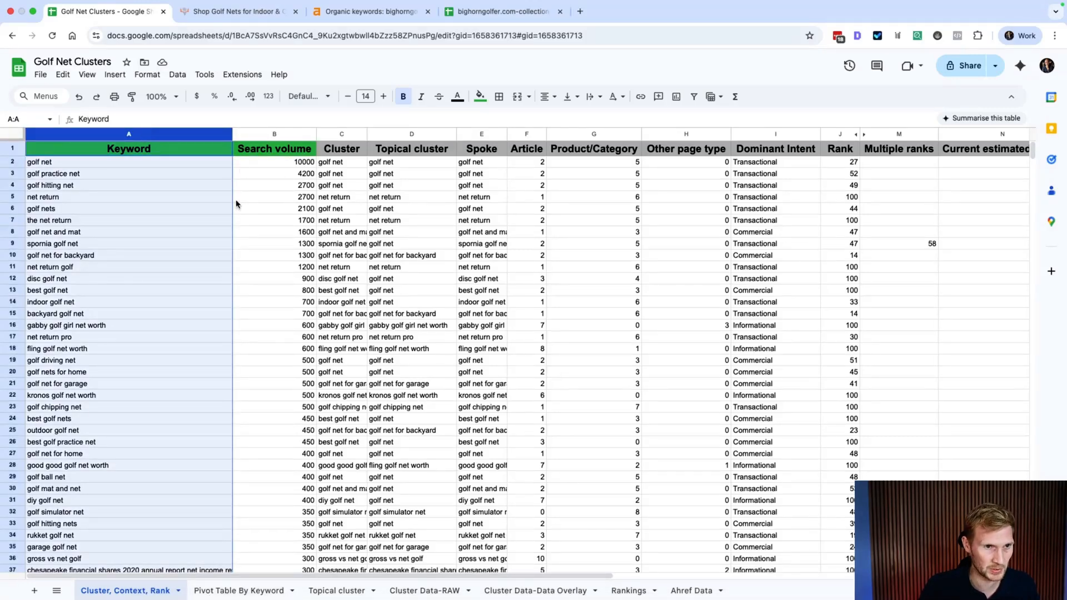
pyautogui.click(535, 591)
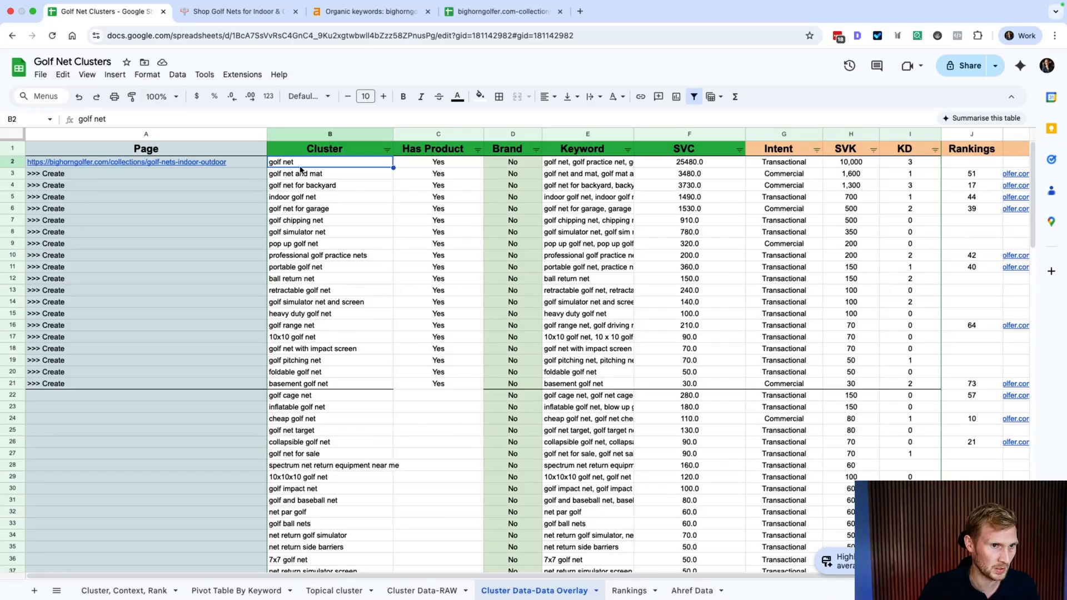
pyautogui.click(314, 136)
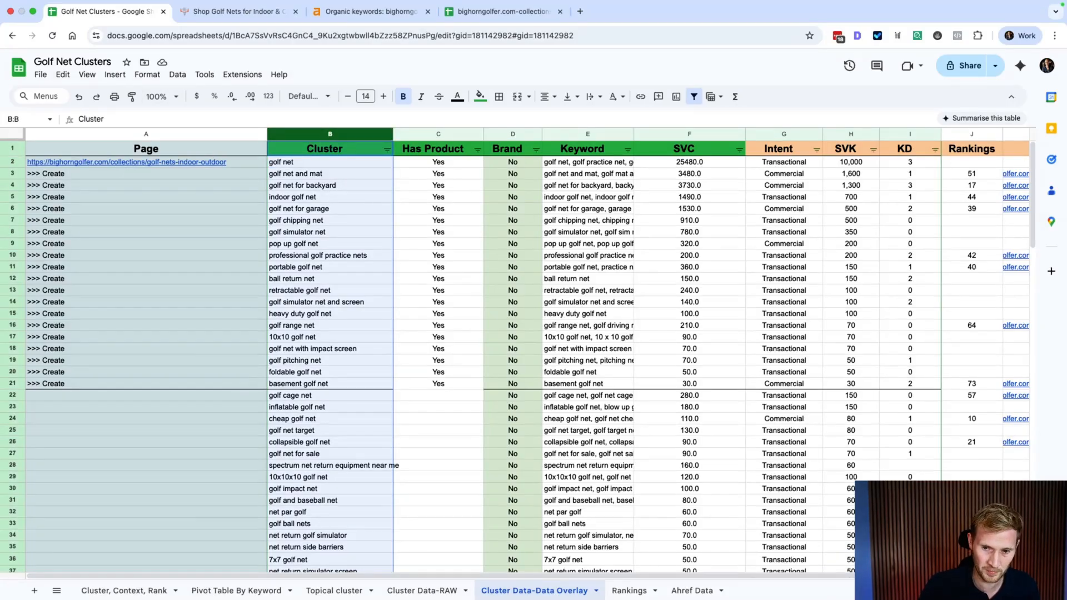
pyautogui.click(126, 592)
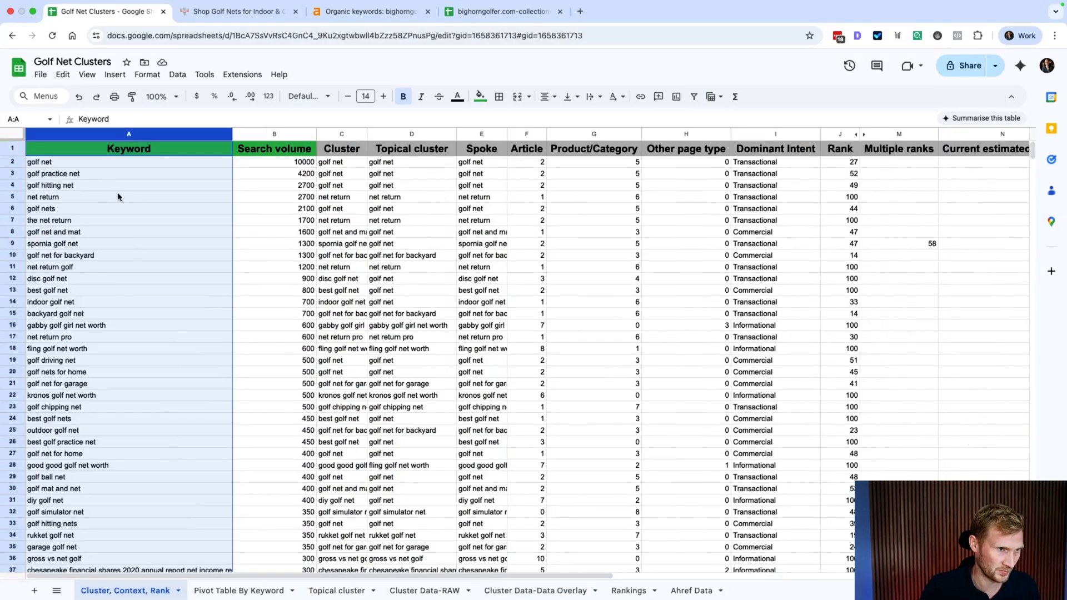
pyautogui.click(29, 128)
pyautogui.click(178, 74)
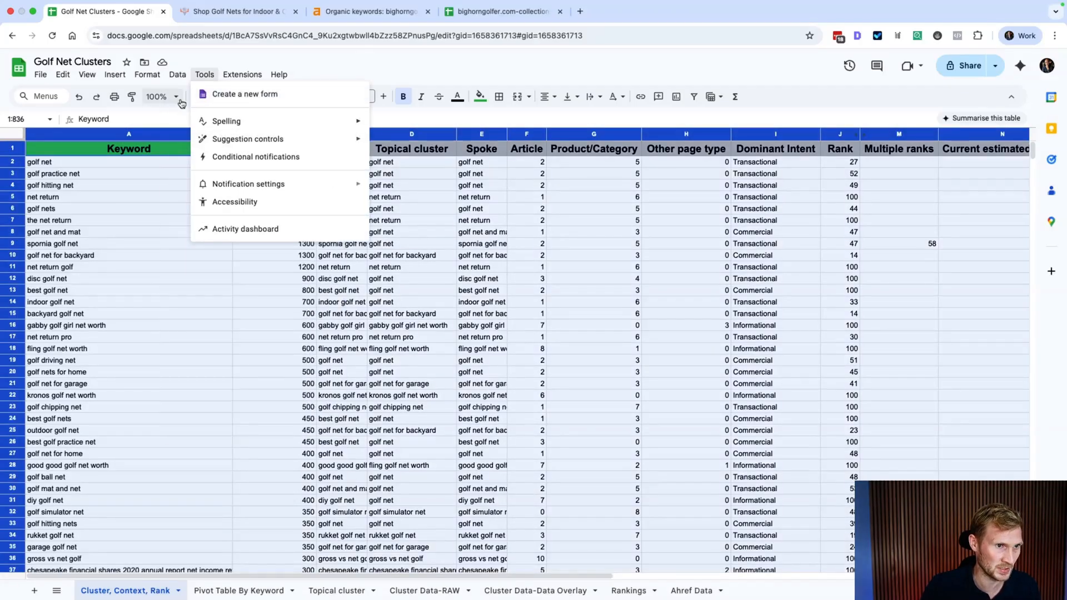
pyautogui.moveTo(207, 137)
pyautogui.click(398, 190)
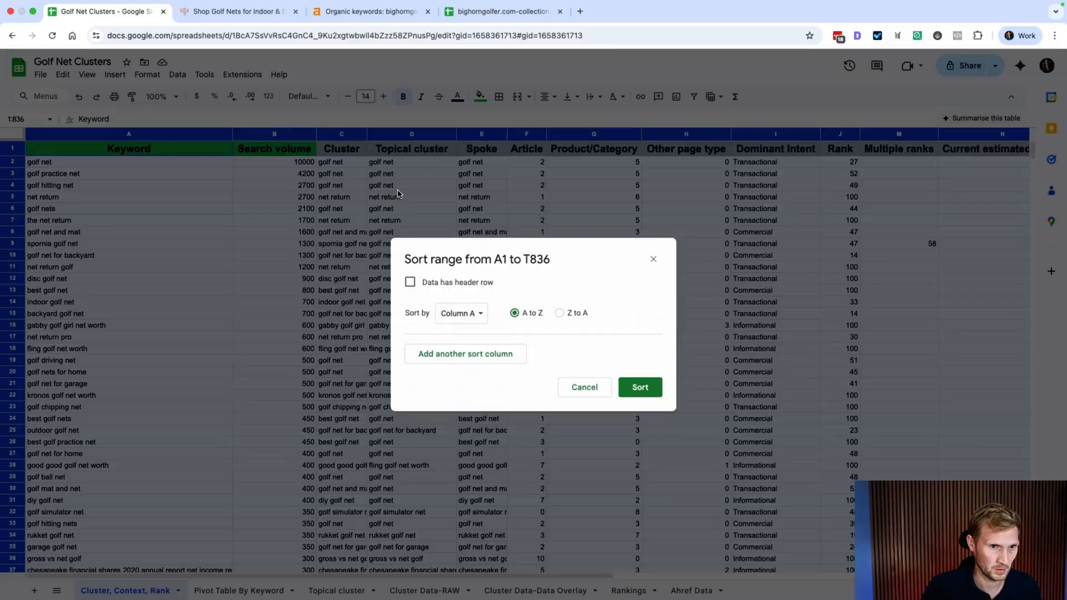
pyautogui.click(410, 282)
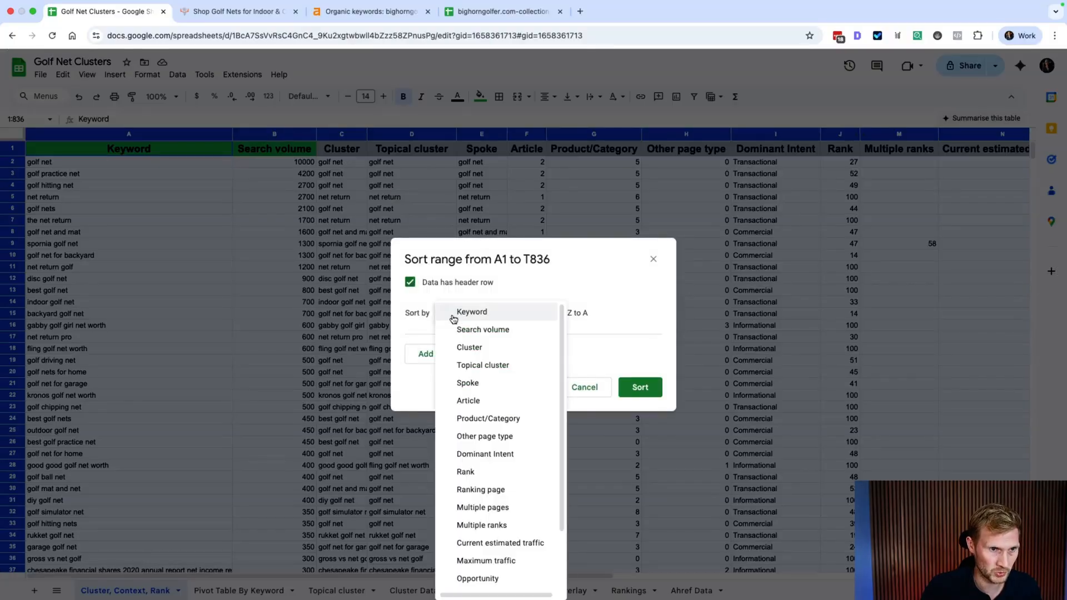
pyautogui.click(454, 314)
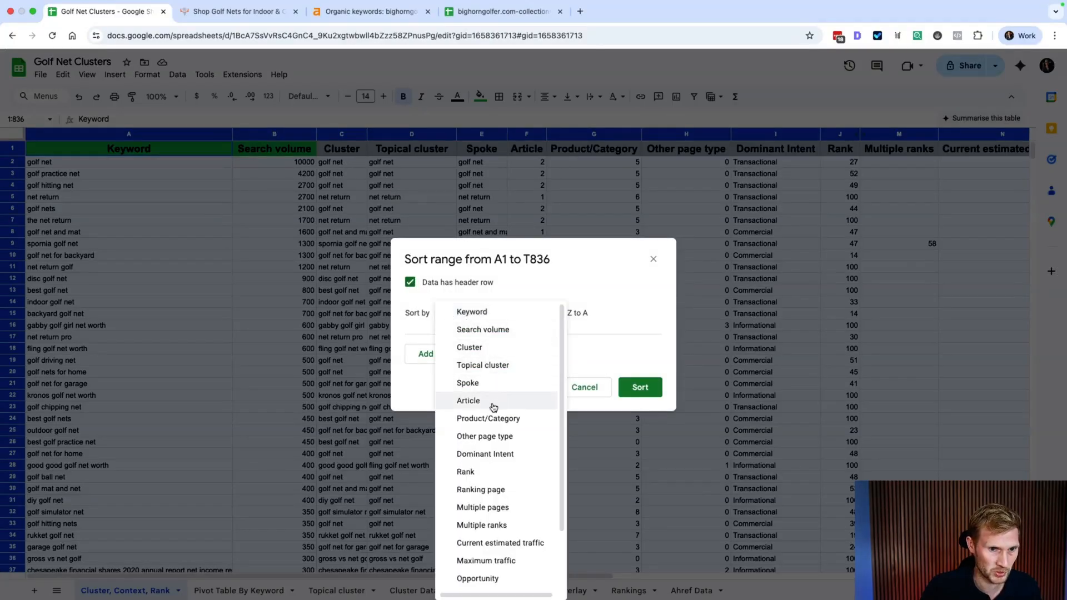
pyautogui.click(470, 347)
pyautogui.click(560, 313)
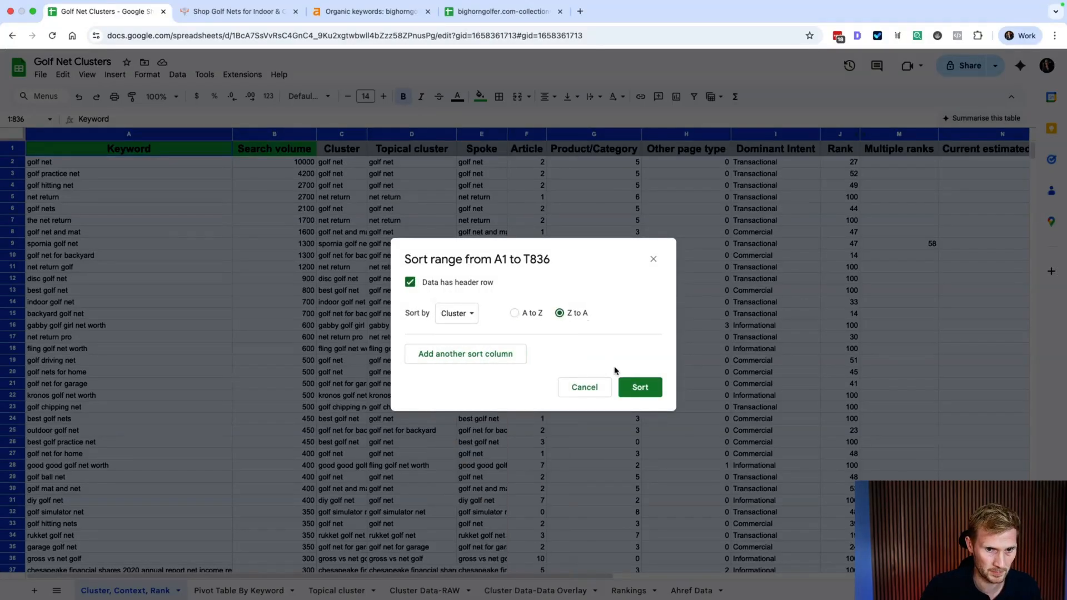
pyautogui.click(633, 387)
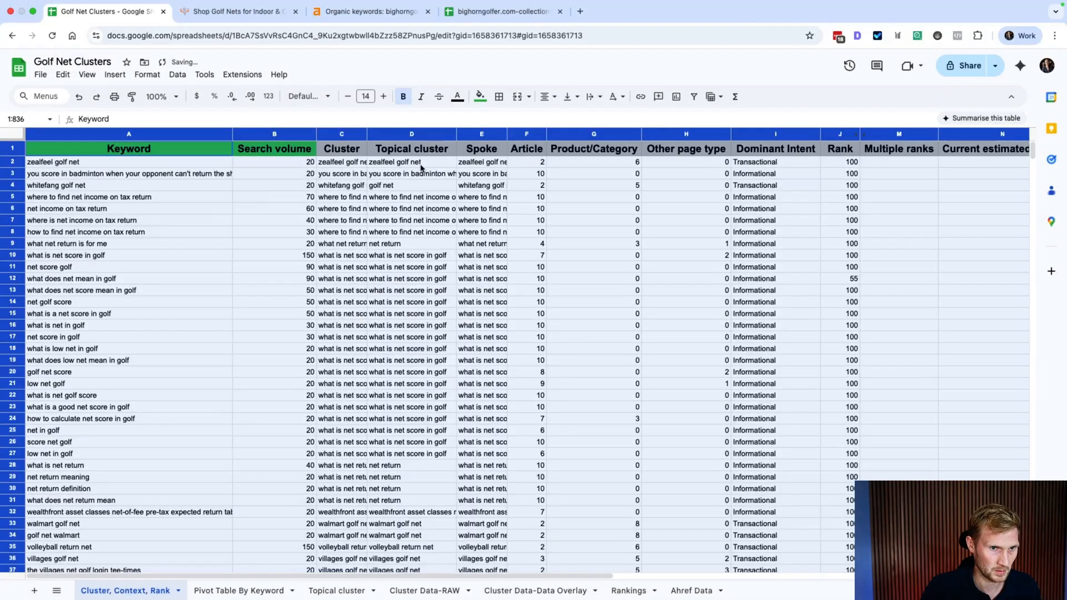
# Step: Create column filters and limit the Cluster column to only the 'golf net' value
pyautogui.click(356, 149)
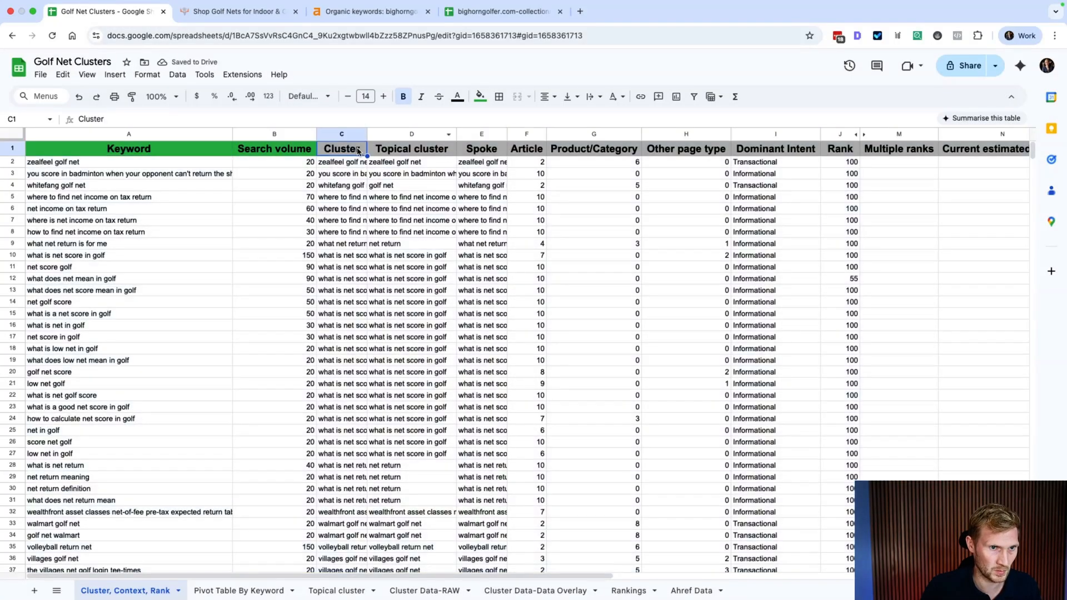
pyautogui.click(178, 74)
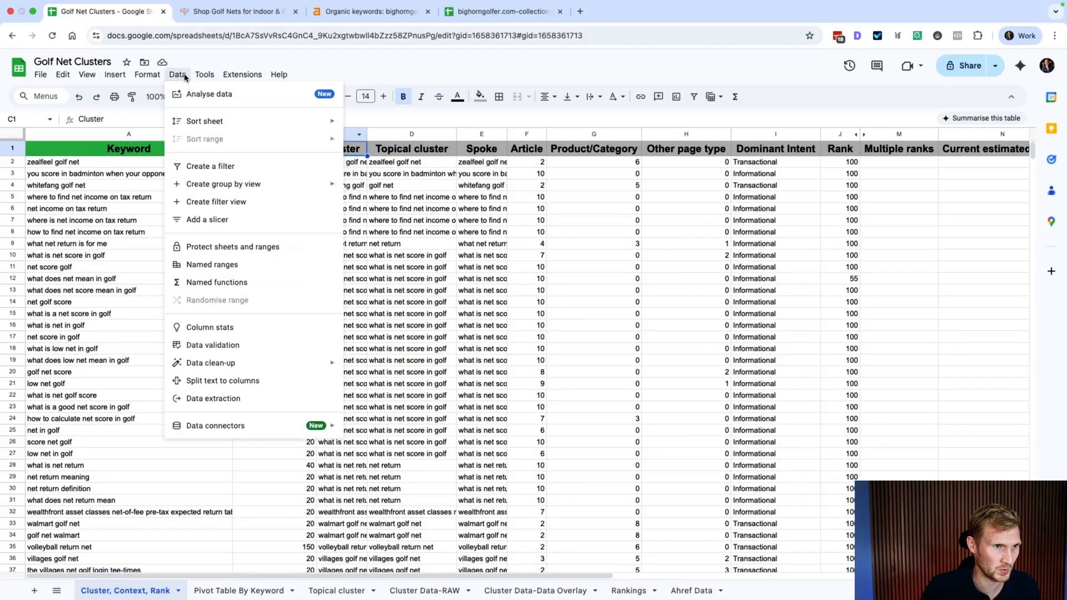
pyautogui.click(219, 168)
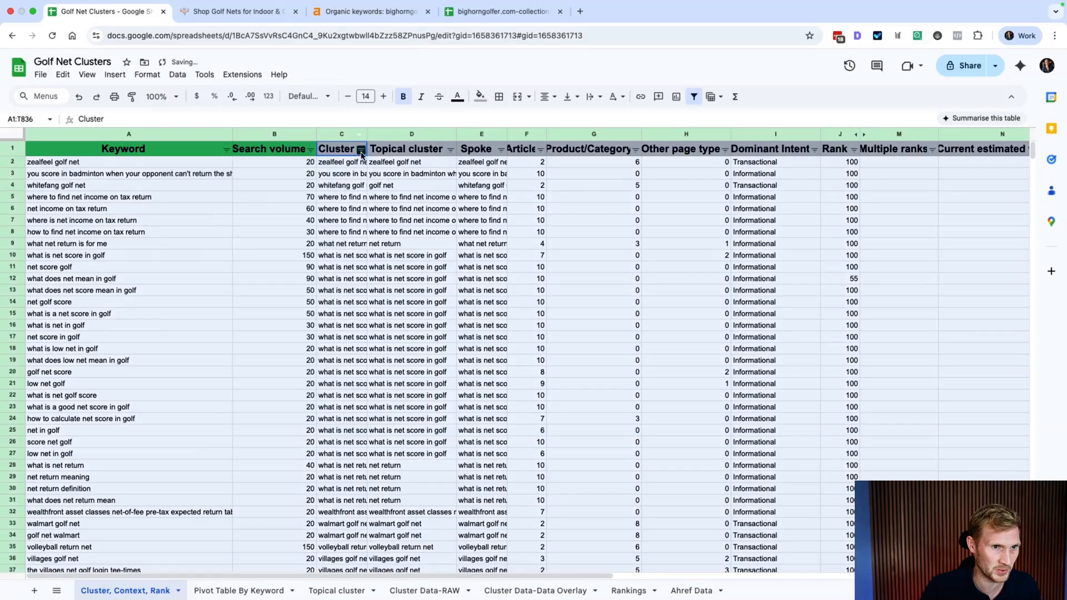
pyautogui.click(361, 150)
pyautogui.click(267, 289)
pyautogui.click(262, 309)
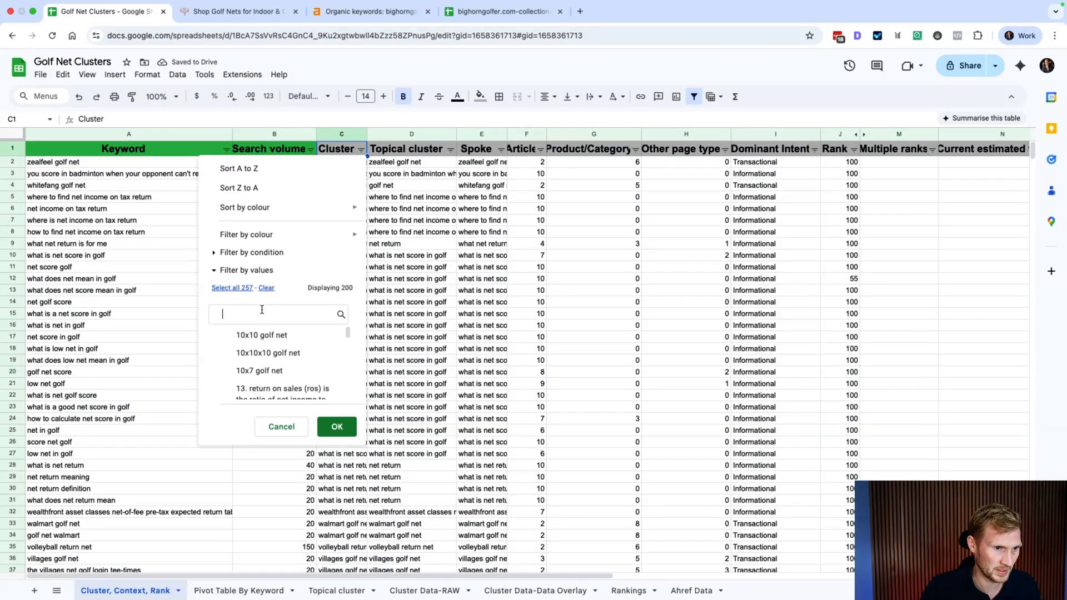
pyautogui.write('golf net')
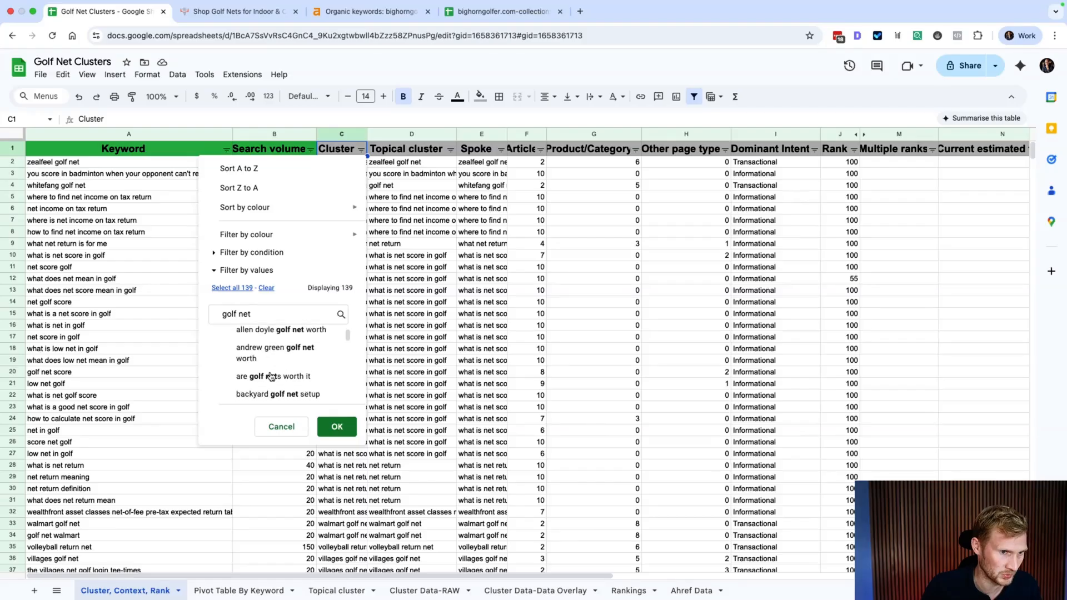
pyautogui.scroll(-3, 270, 377)
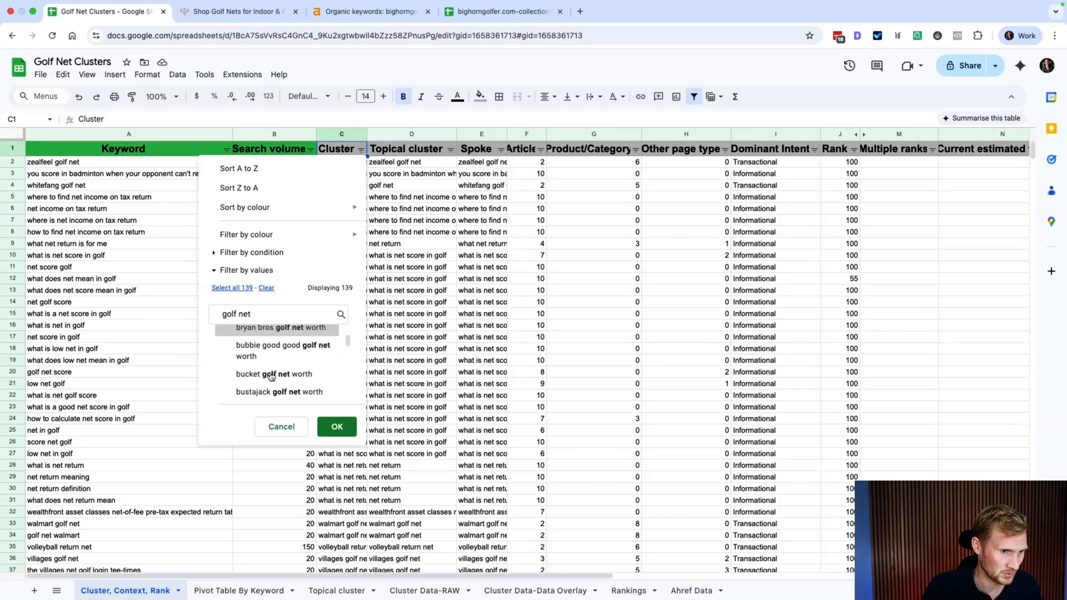
pyautogui.scroll(-5, 271, 377)
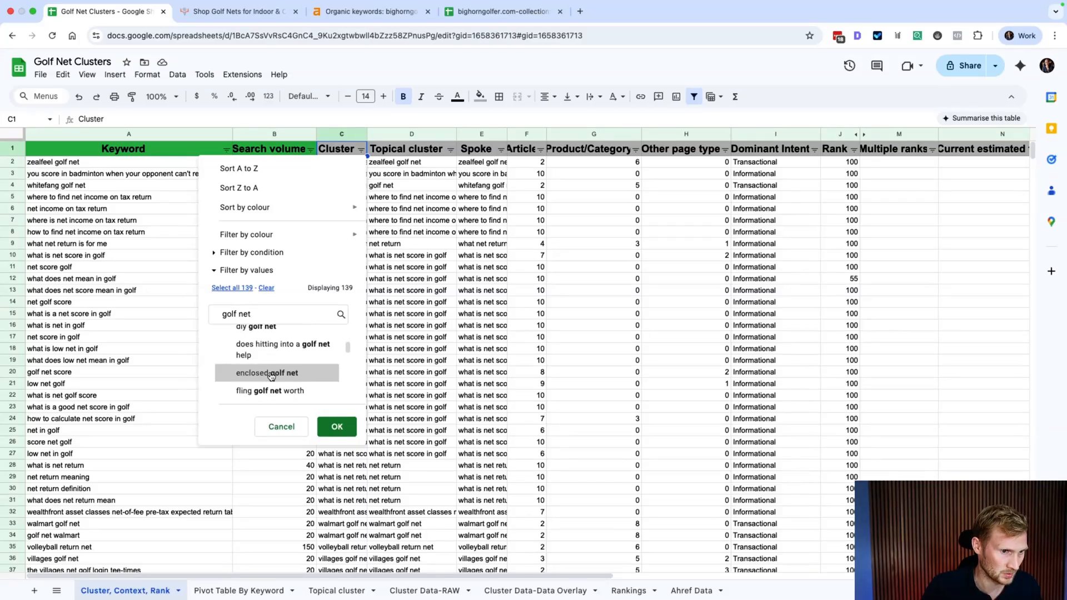
pyautogui.scroll(-3, 271, 377)
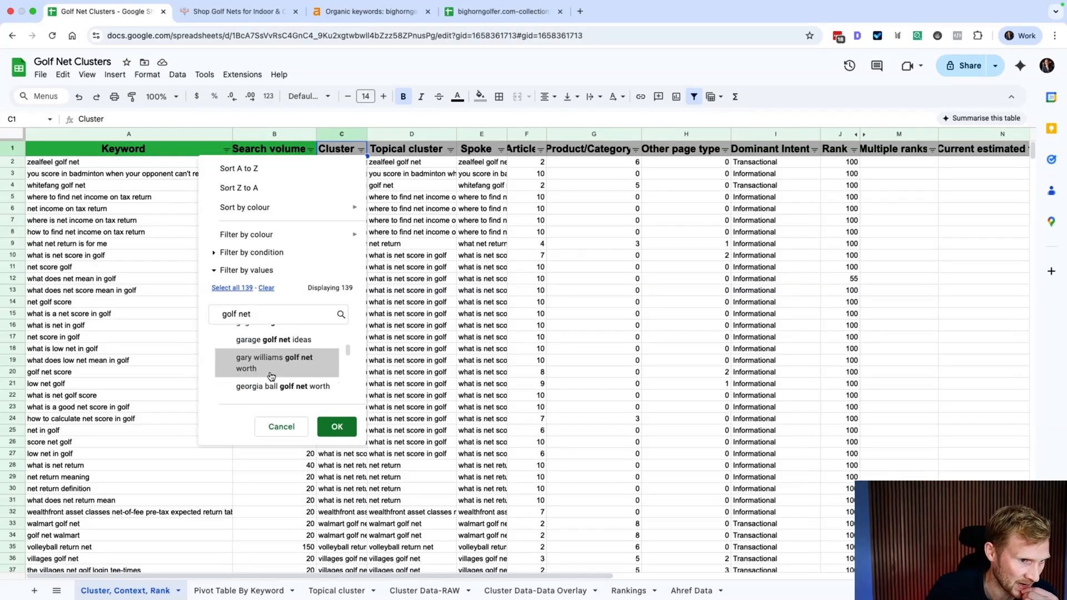
pyautogui.click(272, 367)
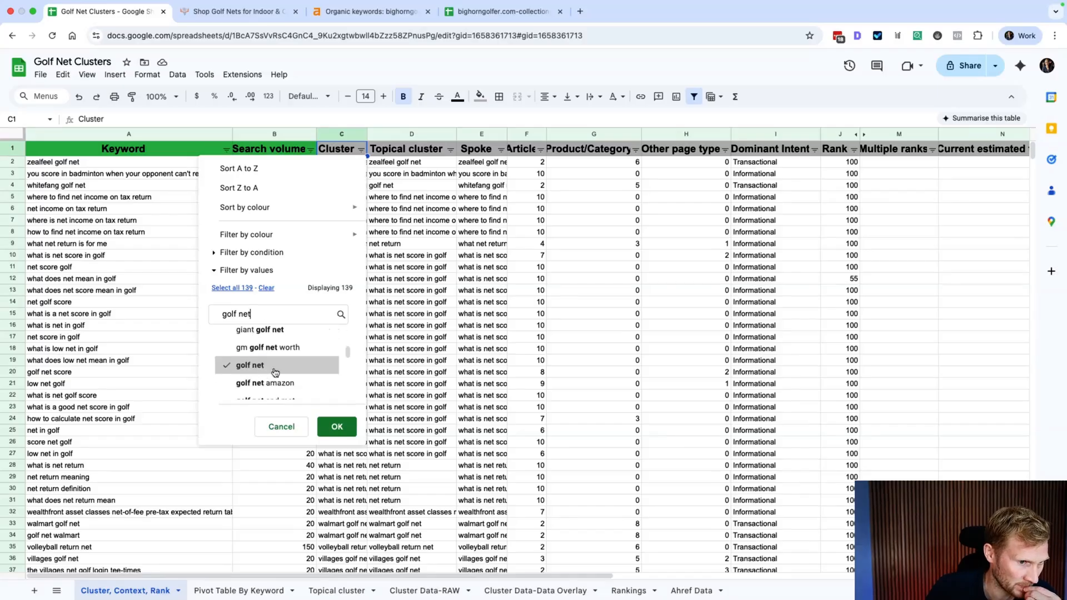
pyautogui.click(337, 426)
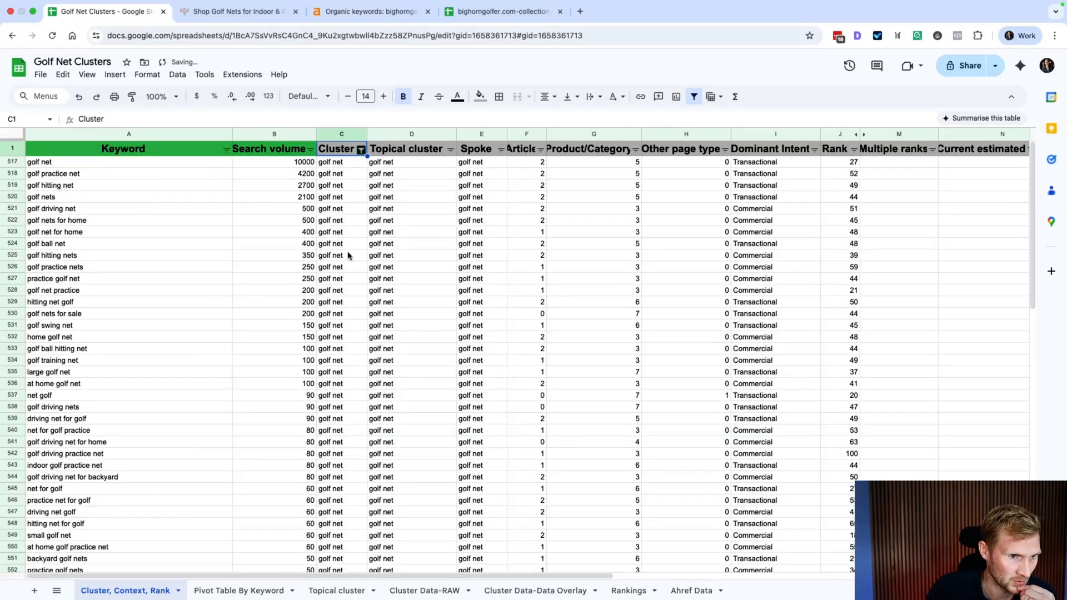
# Step: Check the H2 lookup on the overlay, then select the top golf net search volumes
pyautogui.scroll(-5, 305, 356)
pyautogui.scroll(-10, 308, 365)
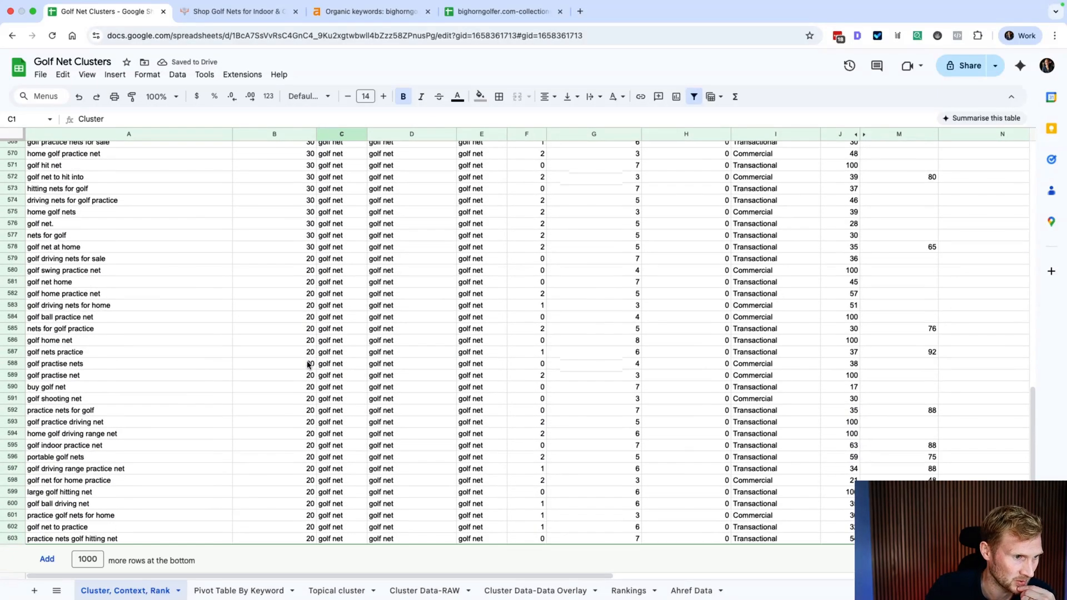
pyautogui.scroll(15, 309, 372)
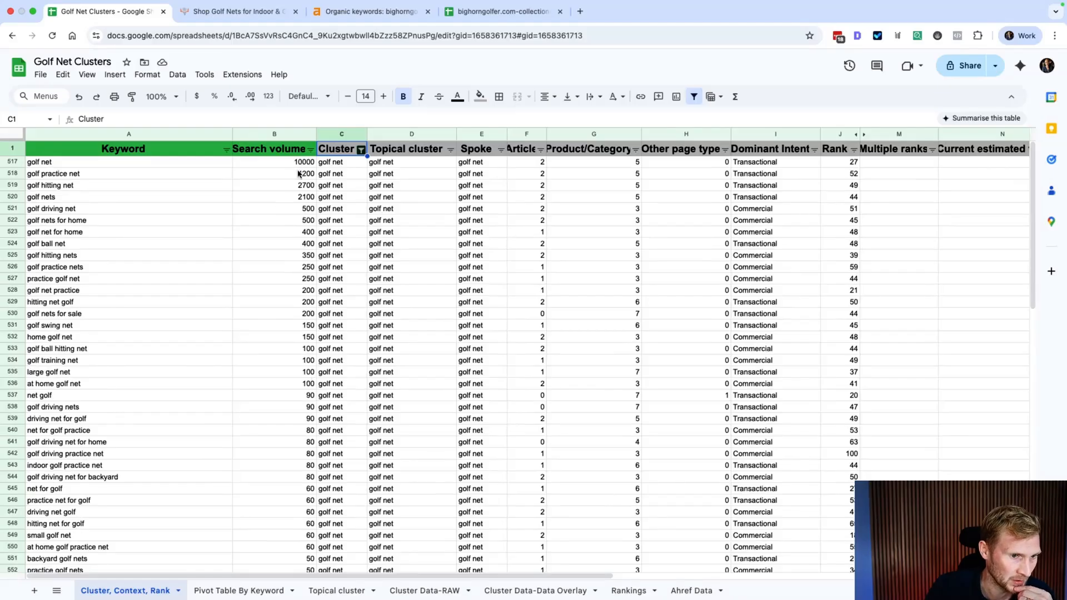
pyautogui.click(561, 589)
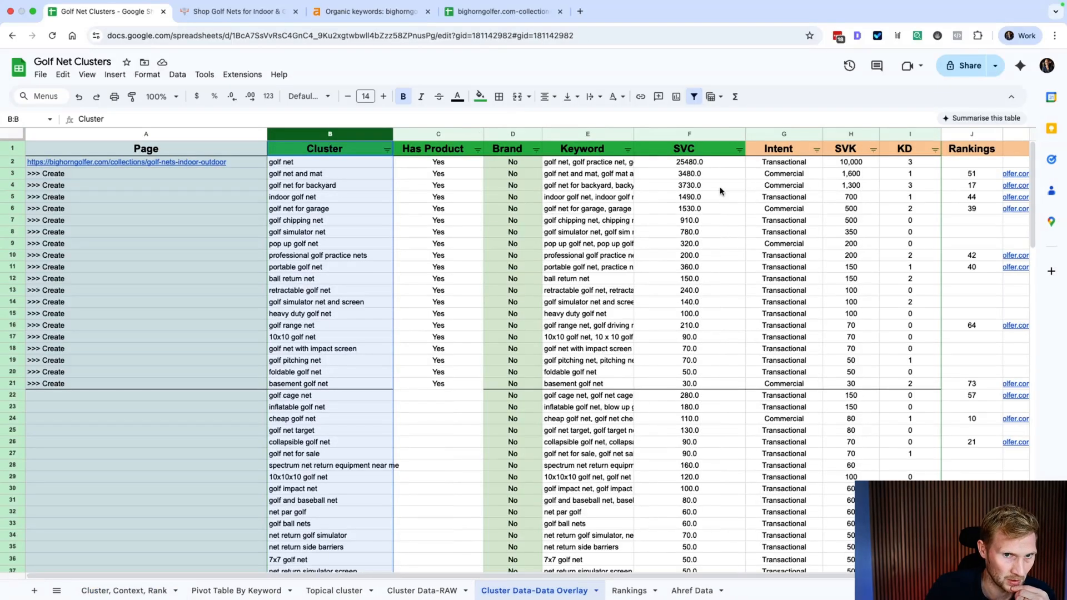
pyautogui.click(862, 161)
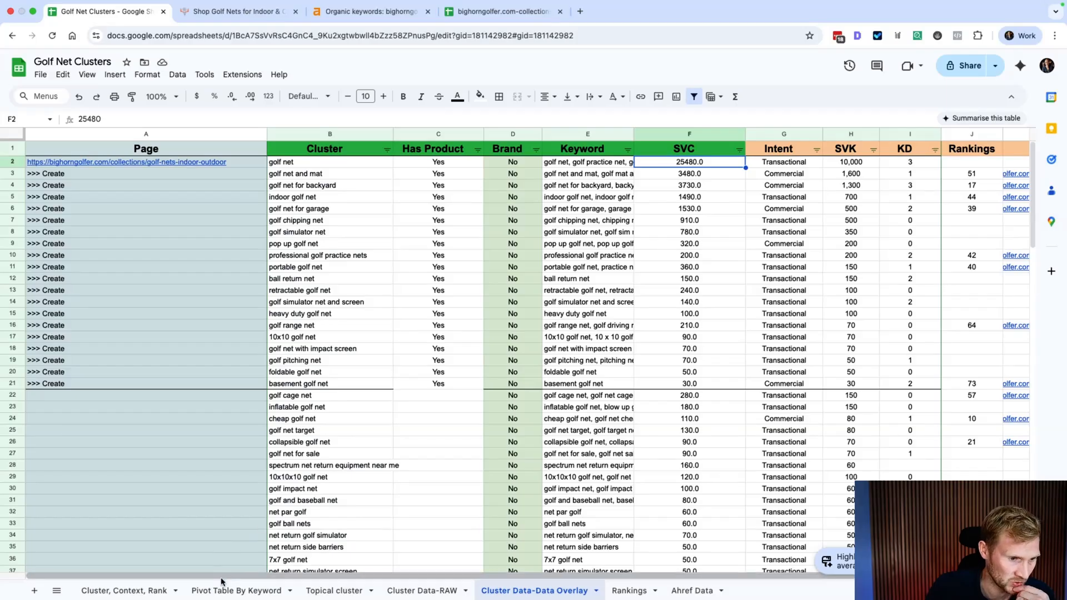
pyautogui.click(117, 590)
pyautogui.moveTo(300, 163); pyautogui.dragTo(292, 237)
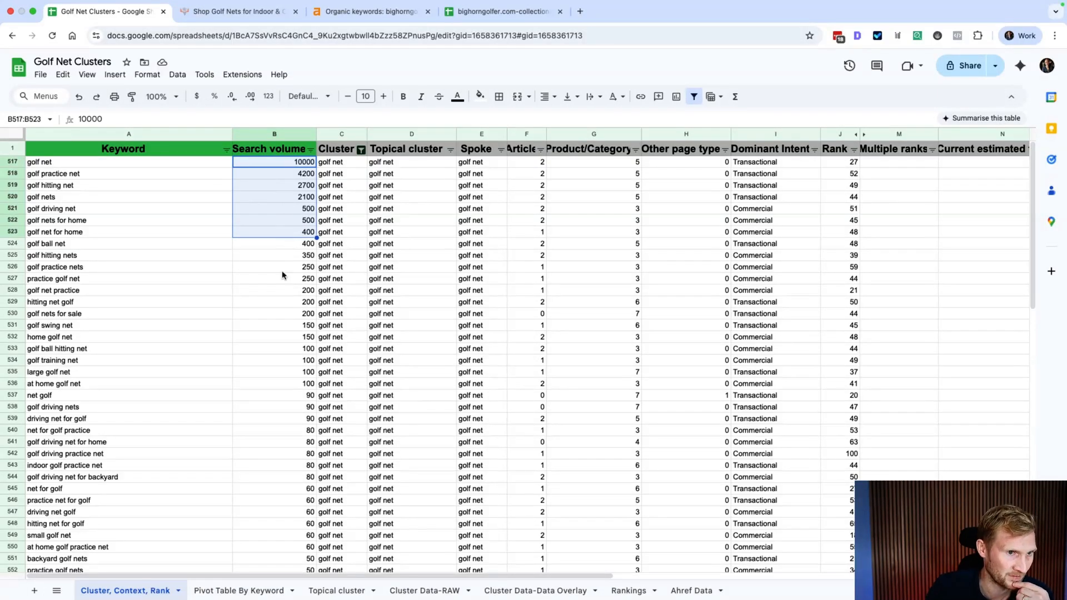
pyautogui.moveTo(267, 164); pyautogui.dragTo(264, 280)
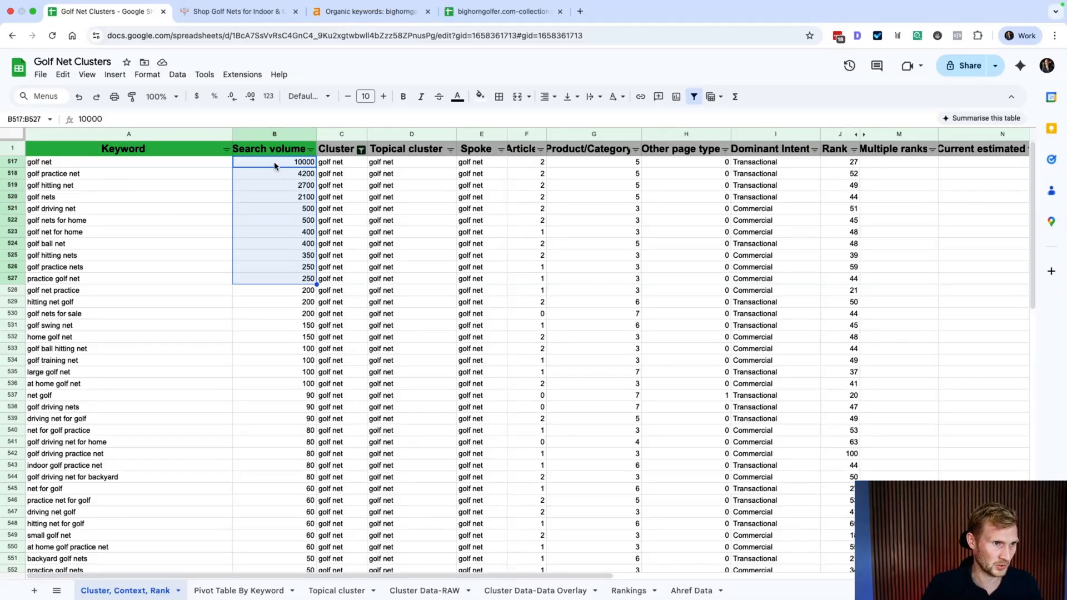
# Step: Compare the golf net, golf practice net and golf hitting net keyword rows
pyautogui.click(76, 164)
pyautogui.click(70, 175)
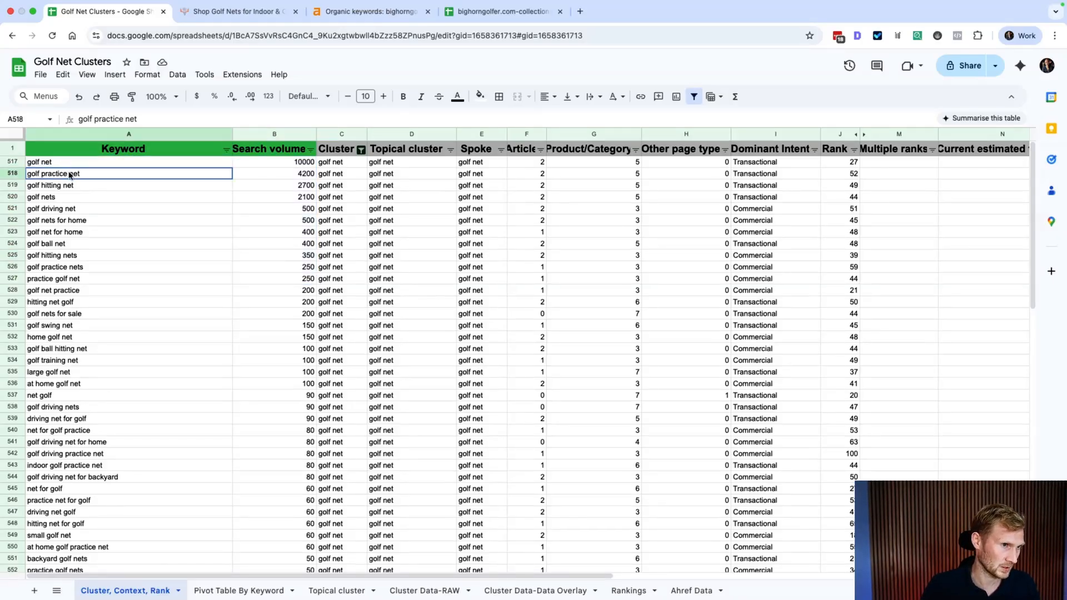
pyautogui.click(57, 162)
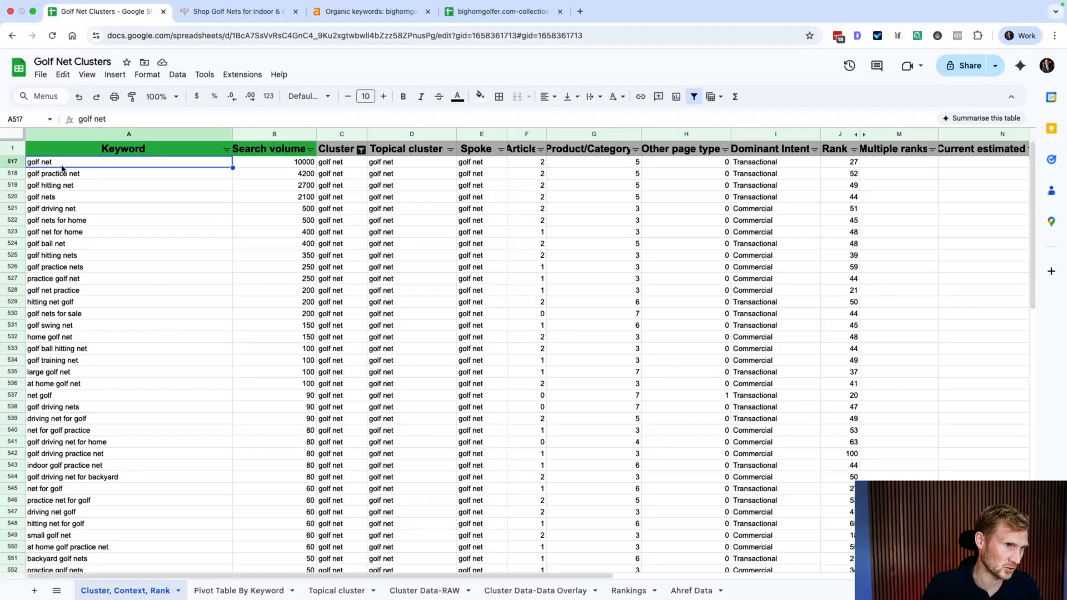
pyautogui.click(70, 176)
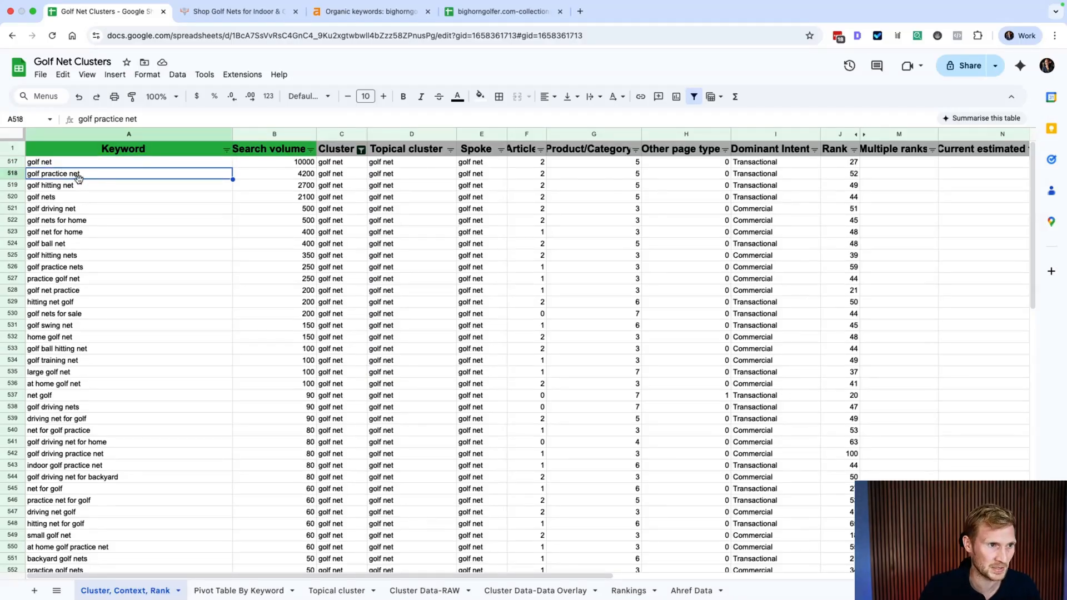
pyautogui.click(72, 188)
pyautogui.click(57, 164)
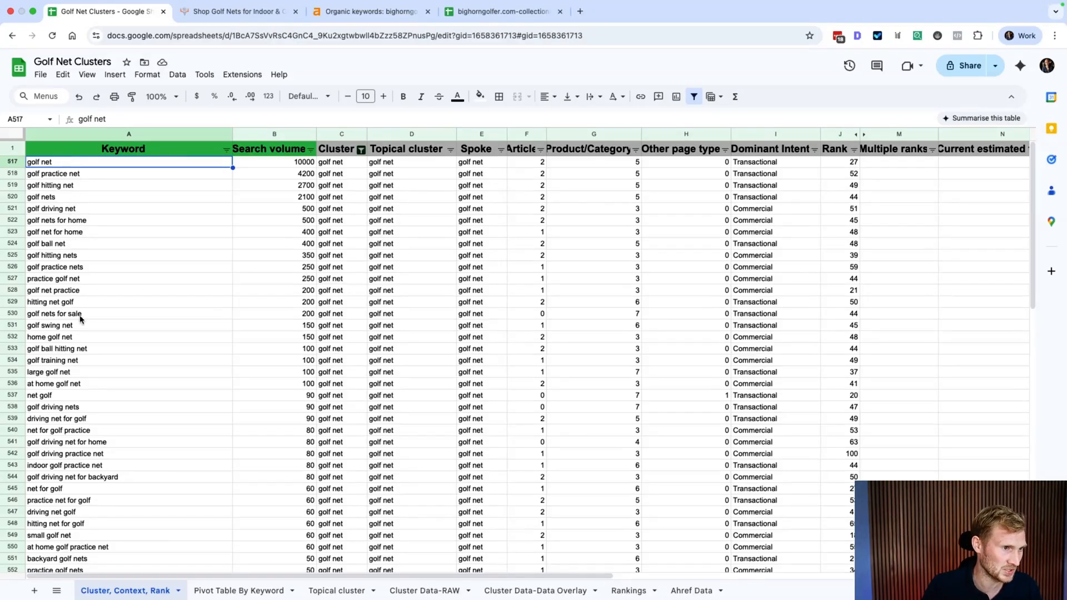
# Step: On the overlay sheet, select the '>>> Create' rows A3:A21 and widen the Page column slightly
pyautogui.click(536, 595)
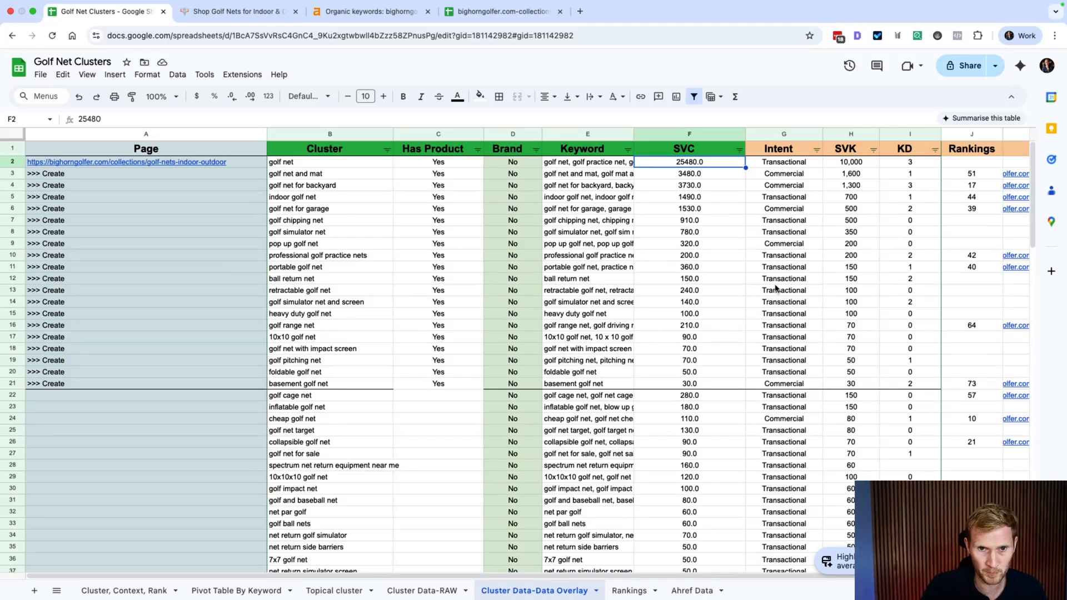
pyautogui.hscroll(3, 777, 288)
pyautogui.hscroll(-3, 776, 287)
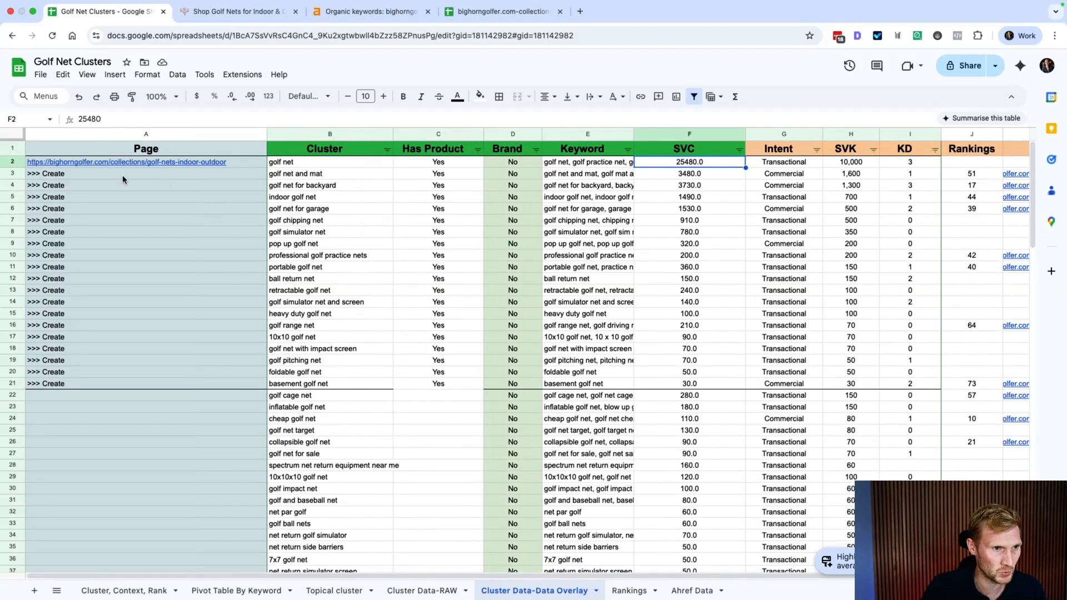
pyautogui.moveTo(122, 175); pyautogui.dragTo(128, 383)
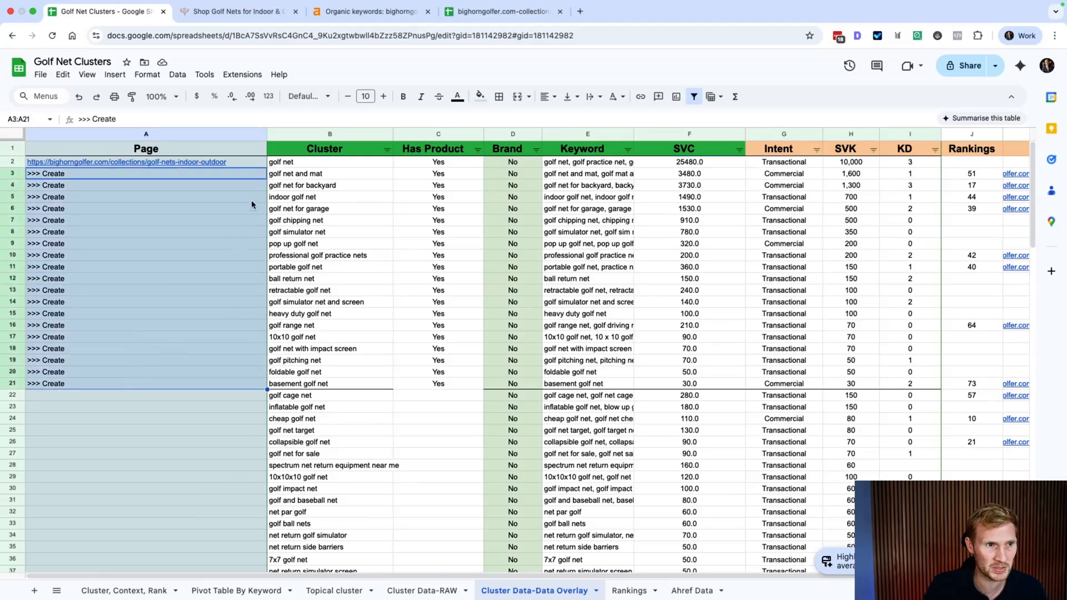
pyautogui.moveTo(249, 162)
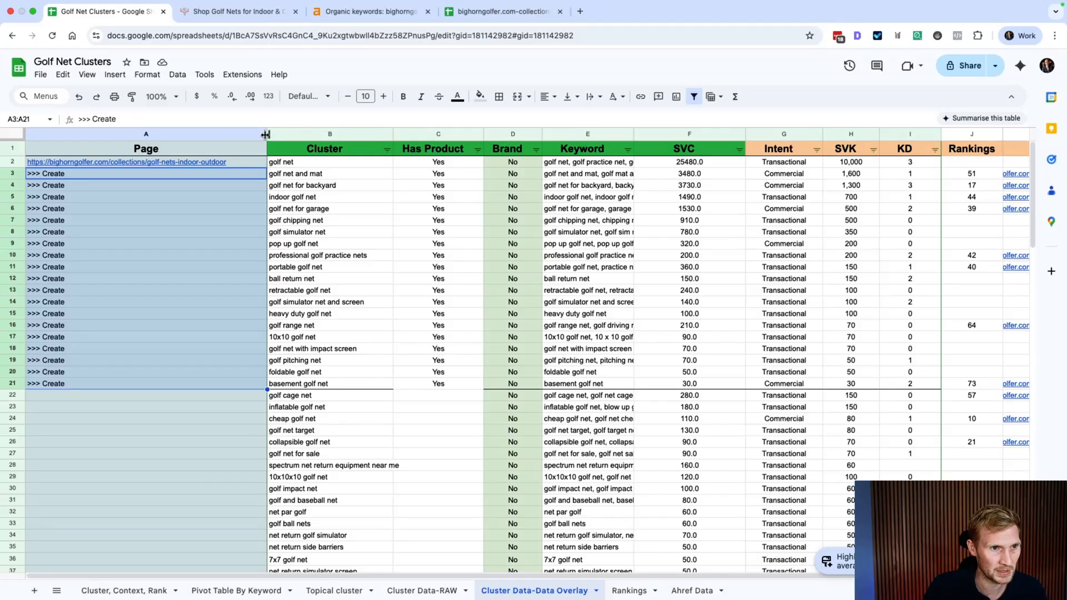
pyautogui.moveTo(265, 134); pyautogui.dragTo(277, 134)
# Step: Fill the Priority and Tasks header cells L1:M1 with a light grey-blue colour
pyautogui.click(325, 199)
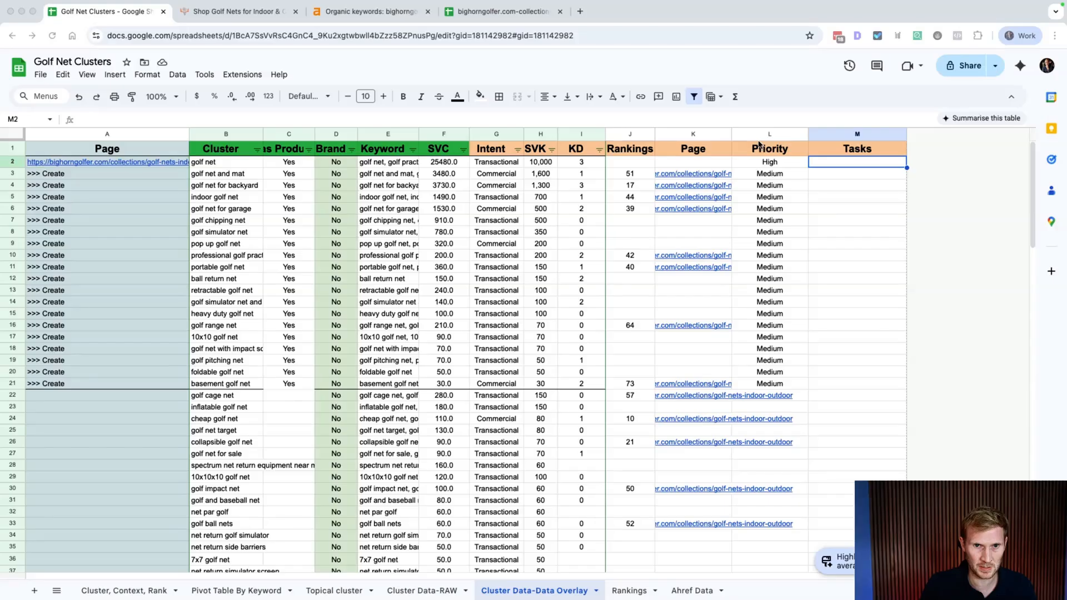
pyautogui.moveTo(756, 149); pyautogui.dragTo(825, 145)
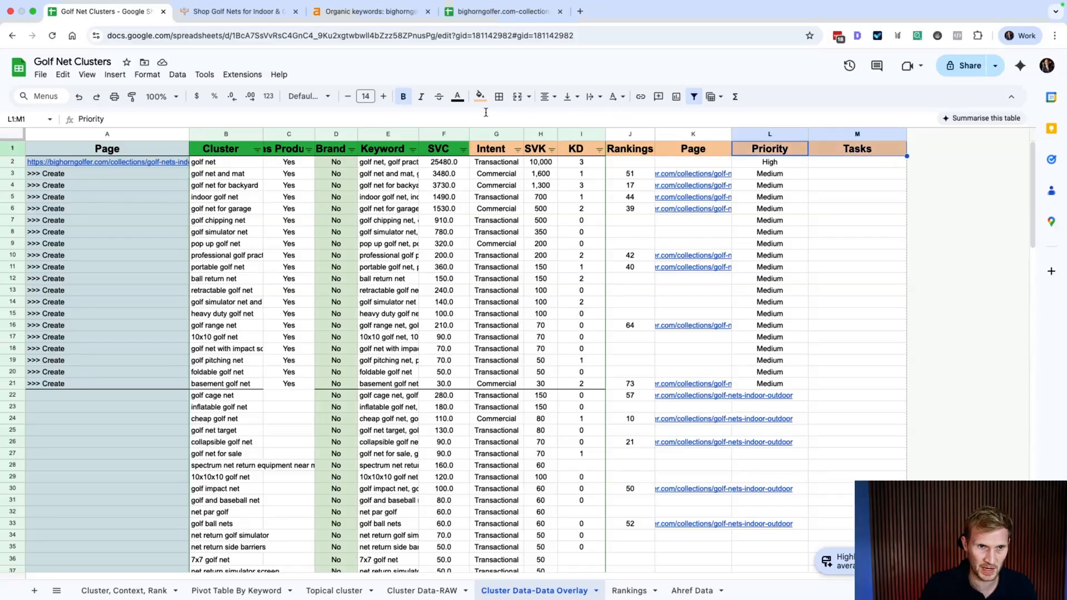
pyautogui.click(479, 96)
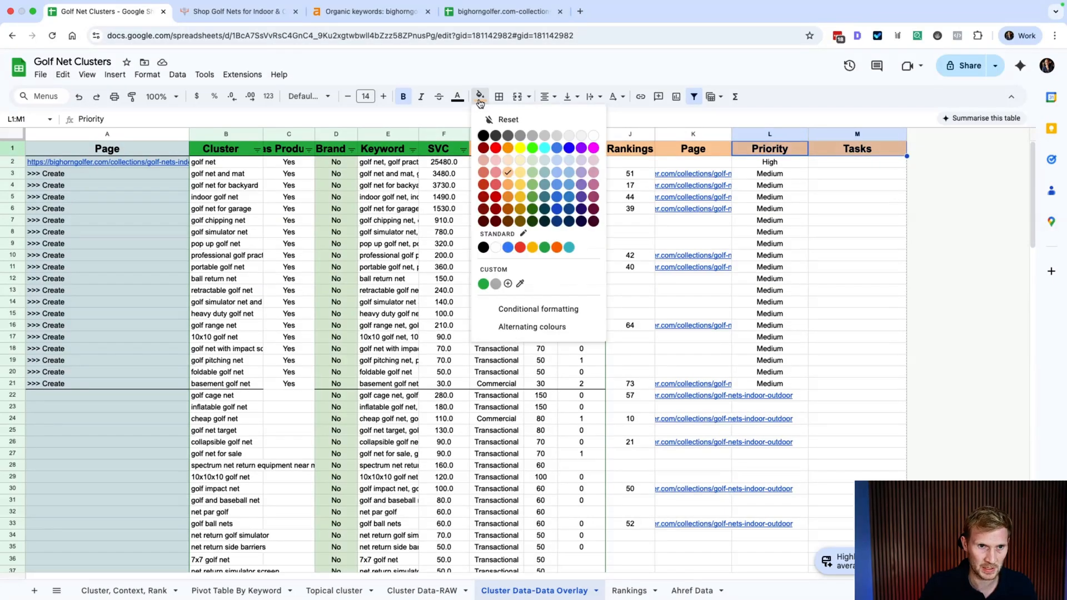
pyautogui.click(545, 173)
pyautogui.click(875, 208)
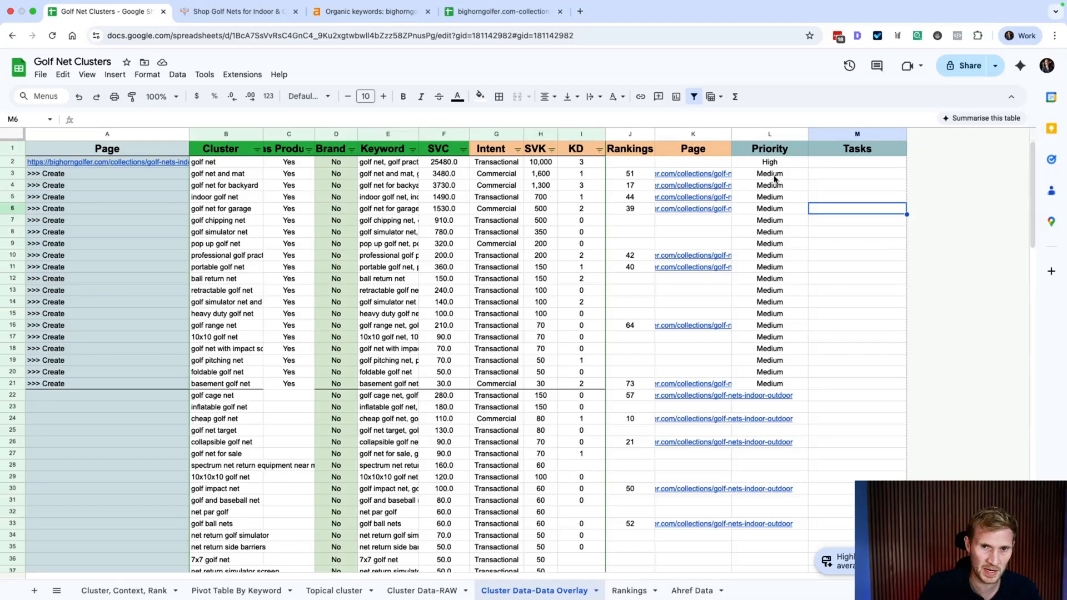
pyautogui.click(767, 164)
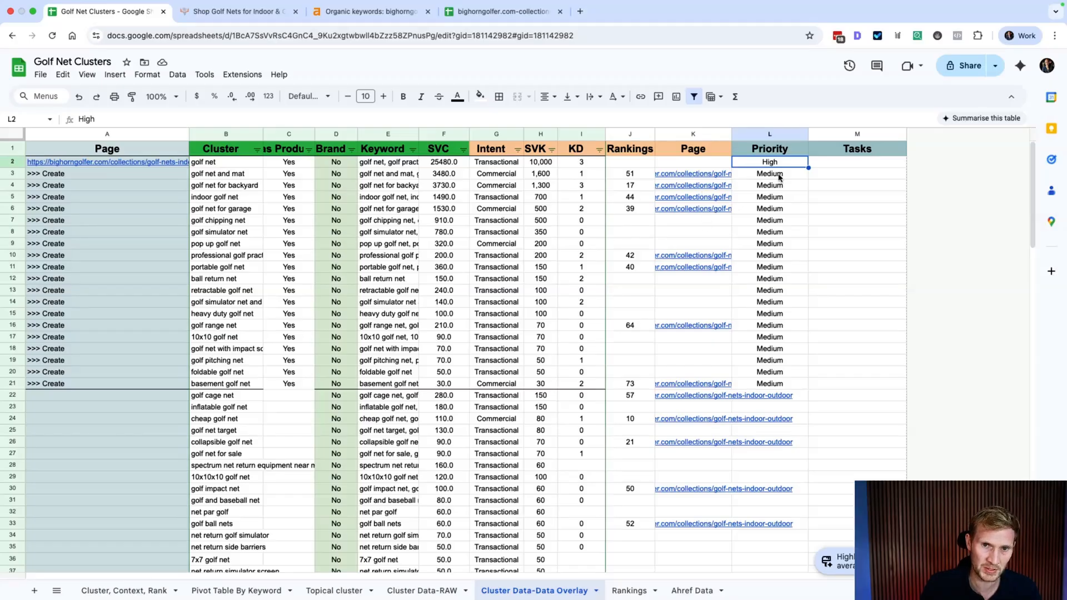
# Step: In M2, list tasks: update meta data, create content, optimize secondary keywords, internal links, blog content, external-link outreach
pyautogui.doubleClick(833, 161)
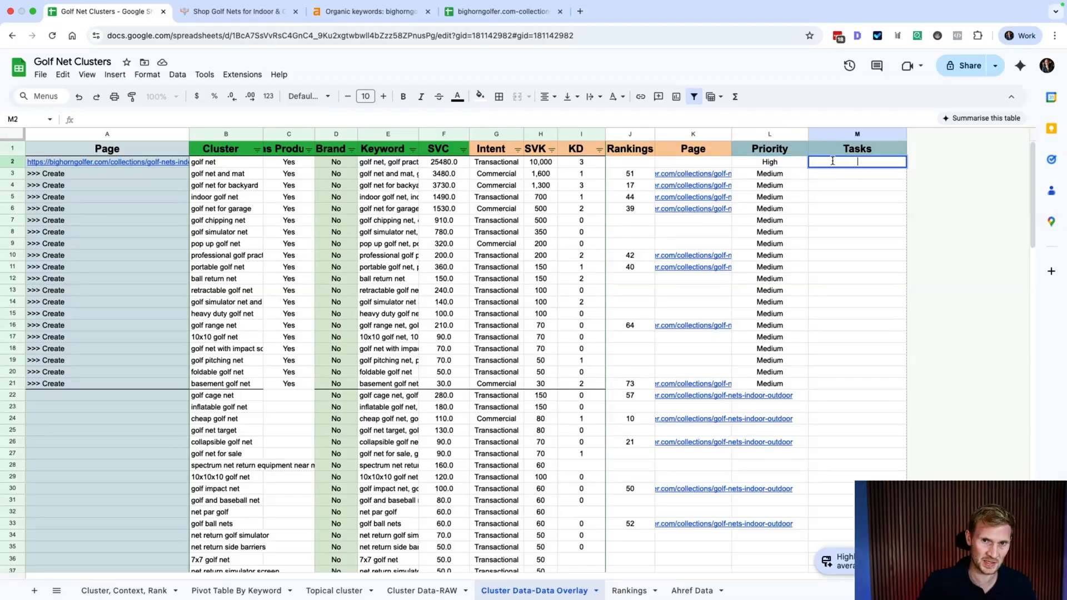
pyautogui.write('-')
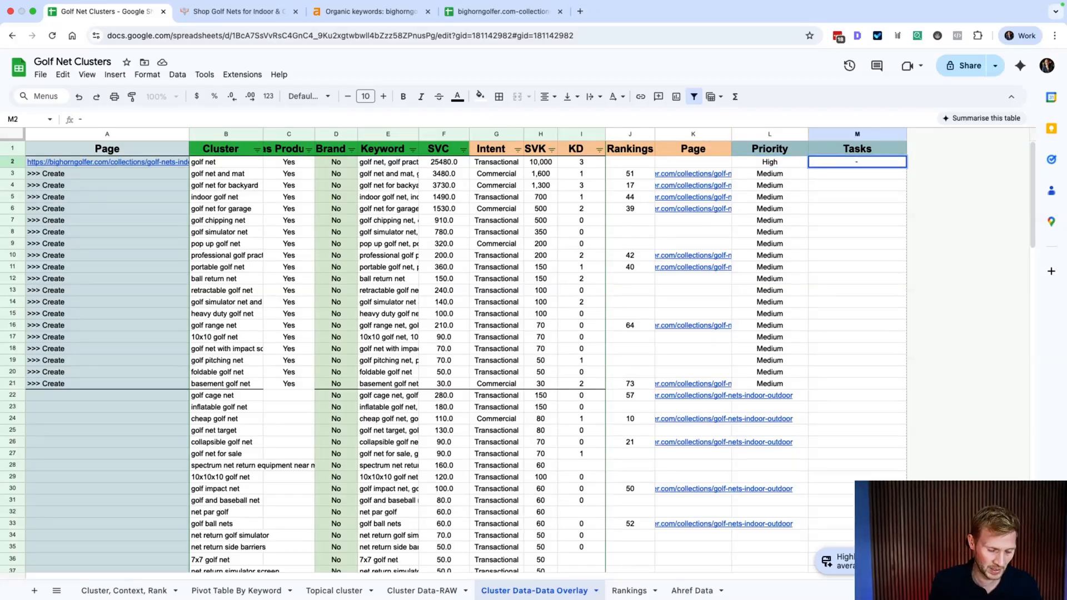
pyautogui.write(' Update ')
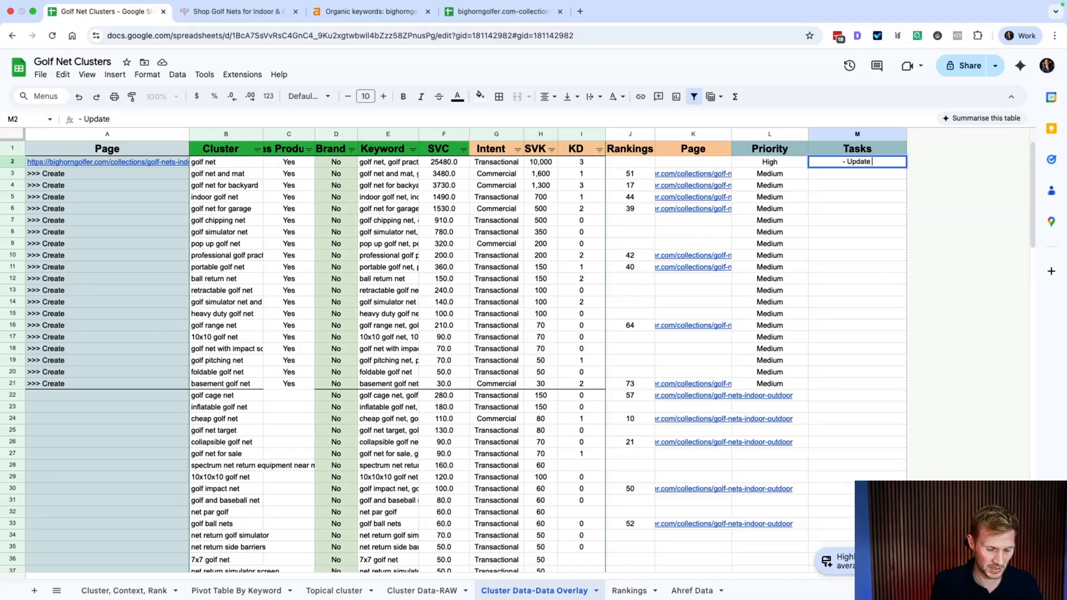
pyautogui.write('meta data')
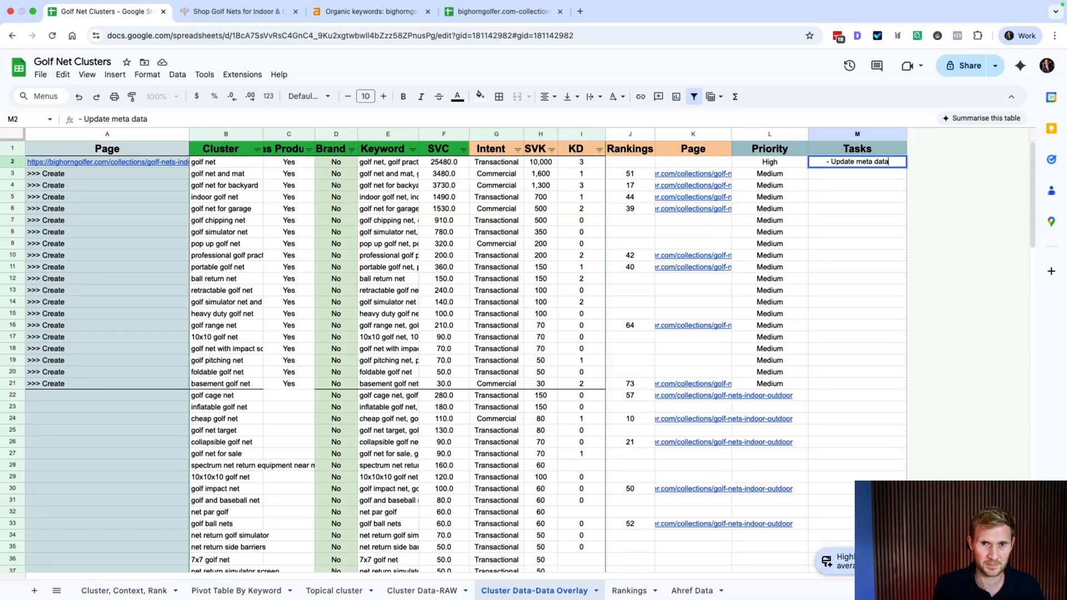
pyautogui.hotkey('shift', 'Return')
pyautogui.doubleClick(903, 164)
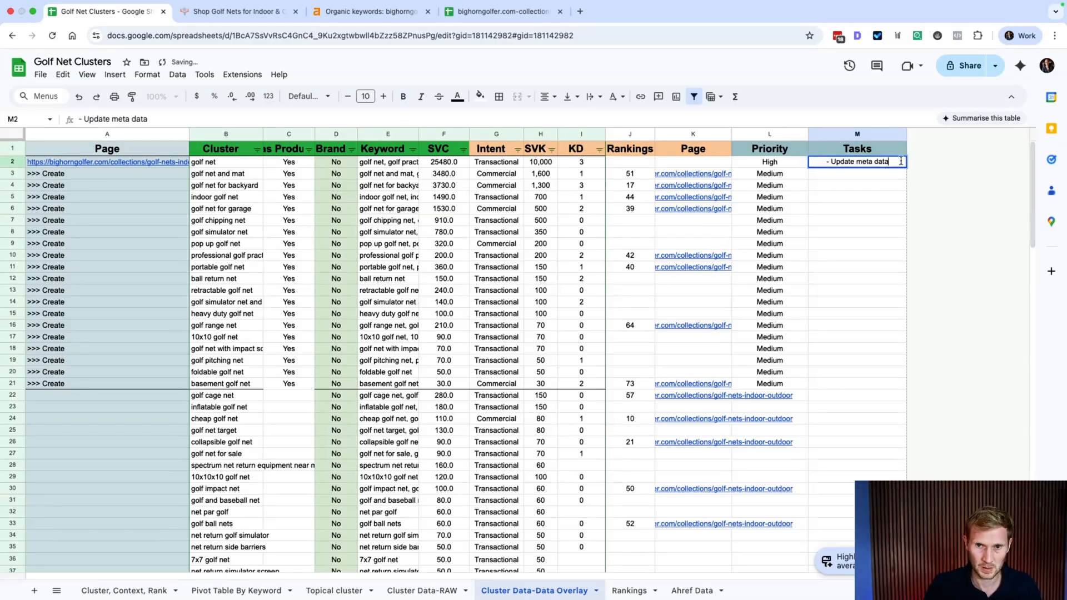
pyautogui.write(', create content')
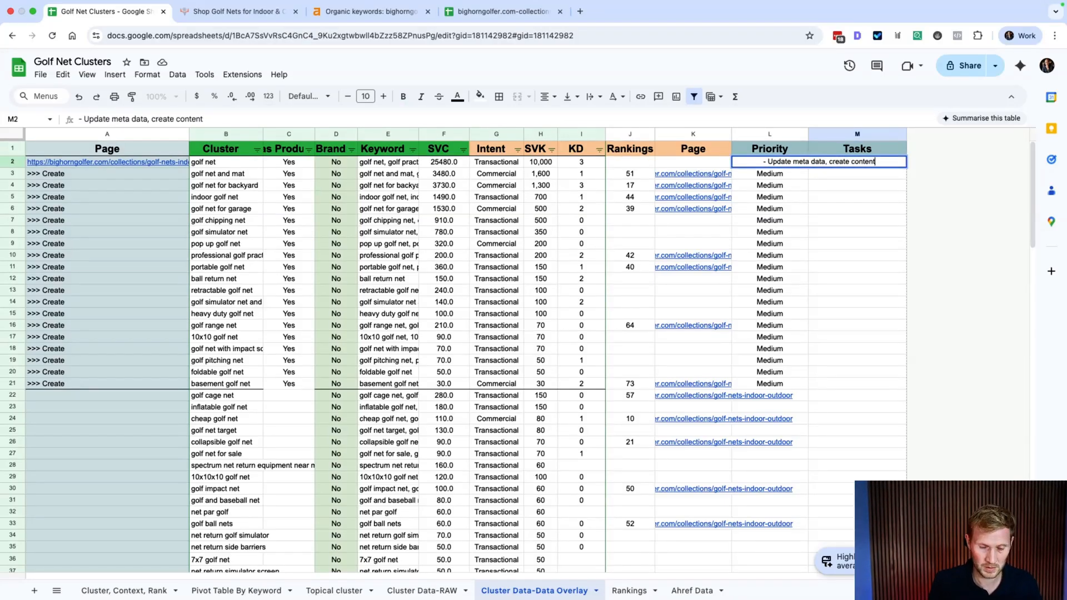
pyautogui.write(', opti')
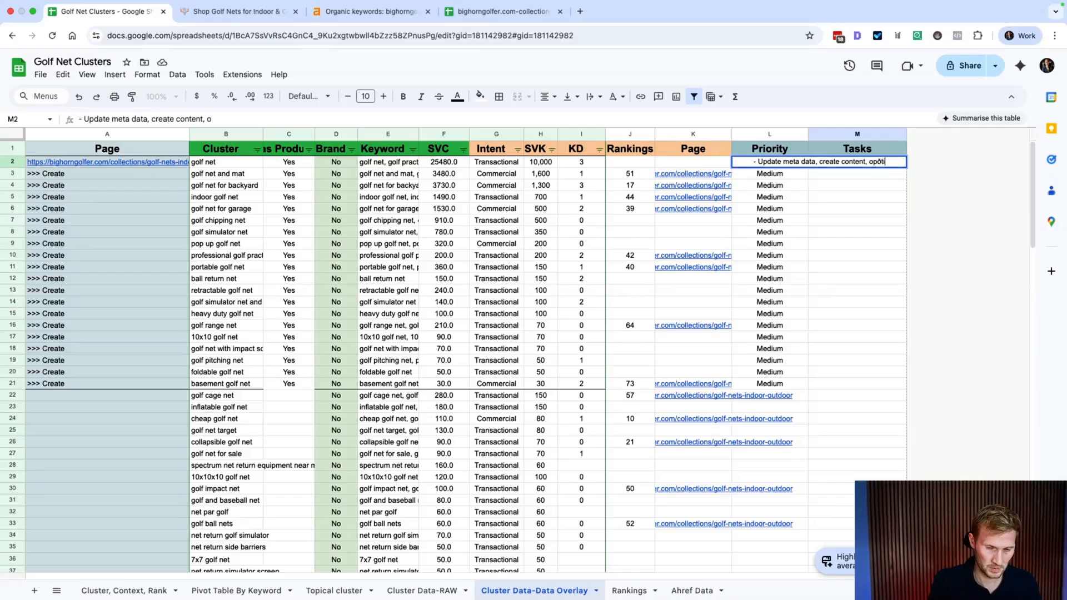
pyautogui.write('mize ')
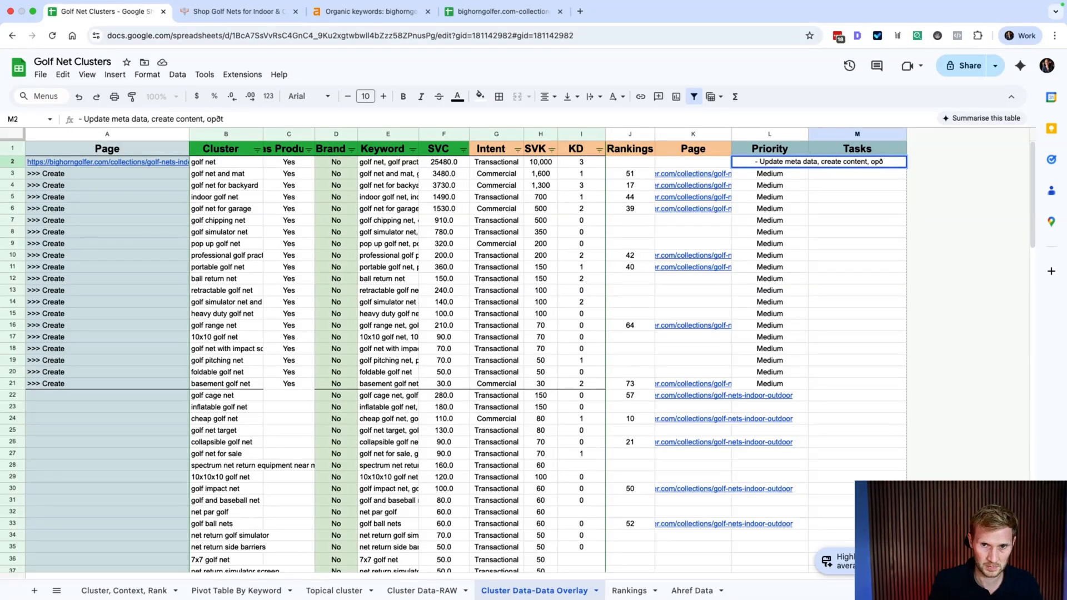
pyautogui.write('se')
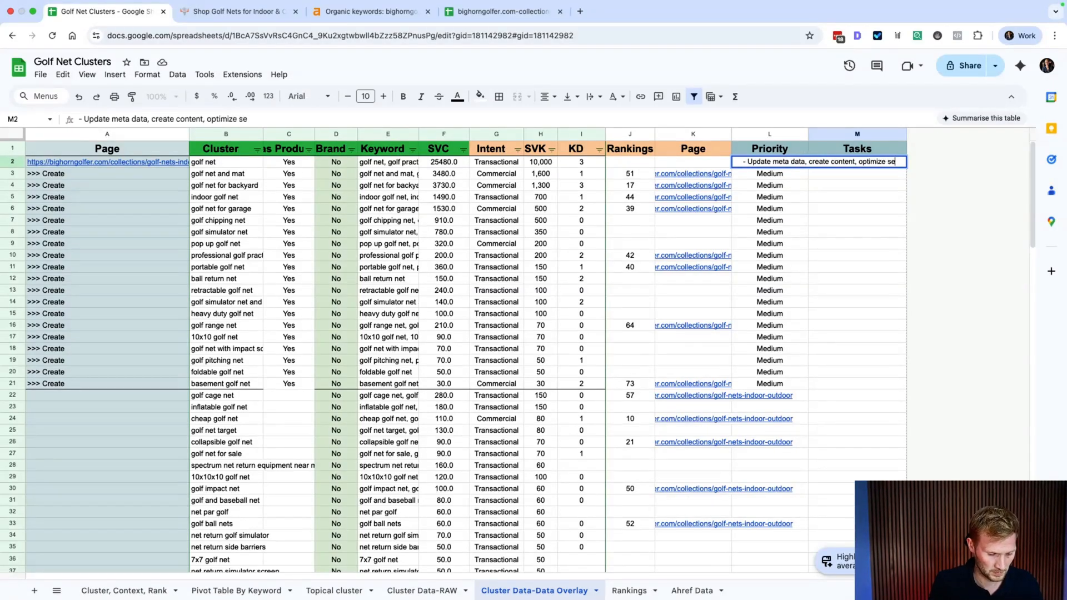
pyautogui.write('condary keywords')
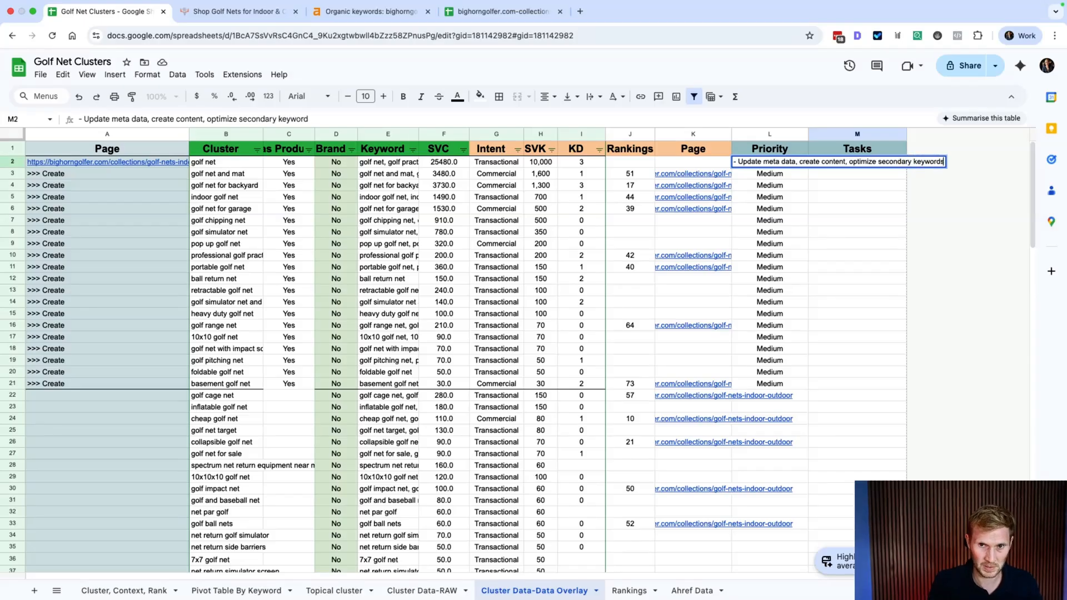
pyautogui.write(', find inte')
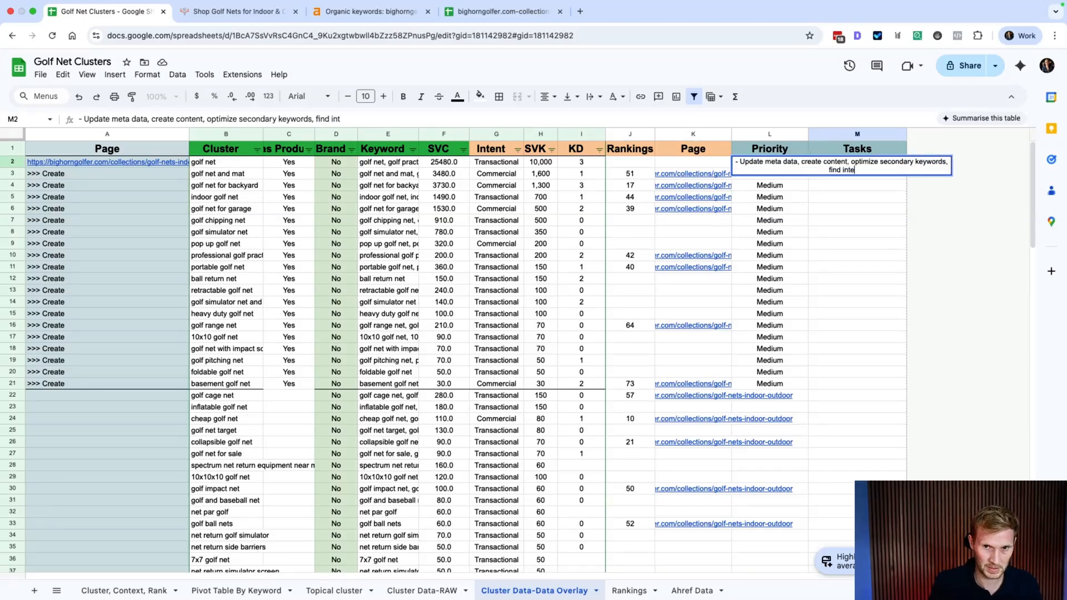
pyautogui.write('rnal links, cre')
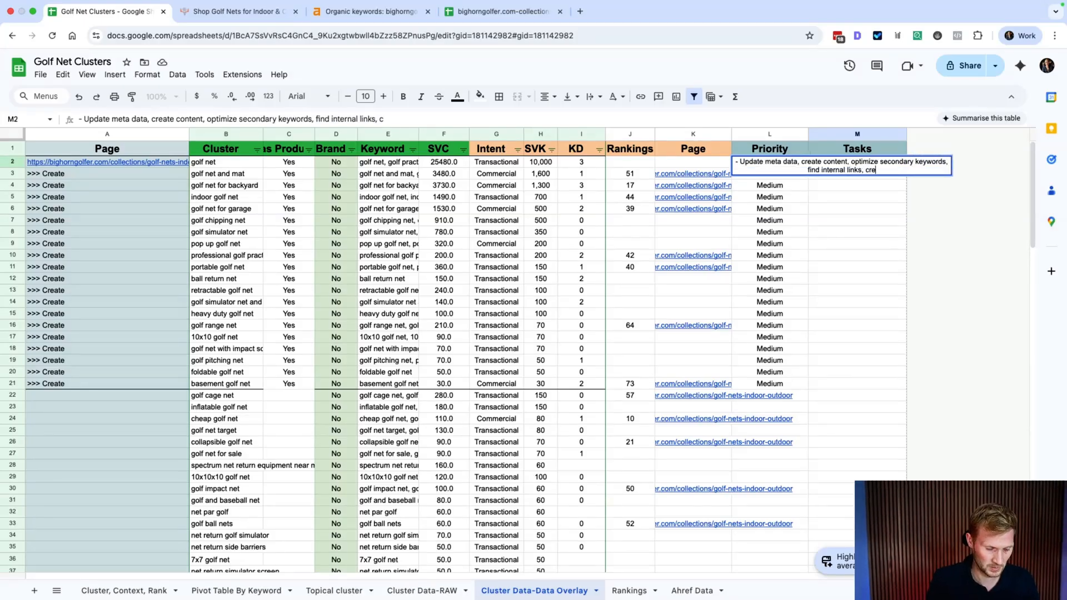
pyautogui.write('ate supporting ')
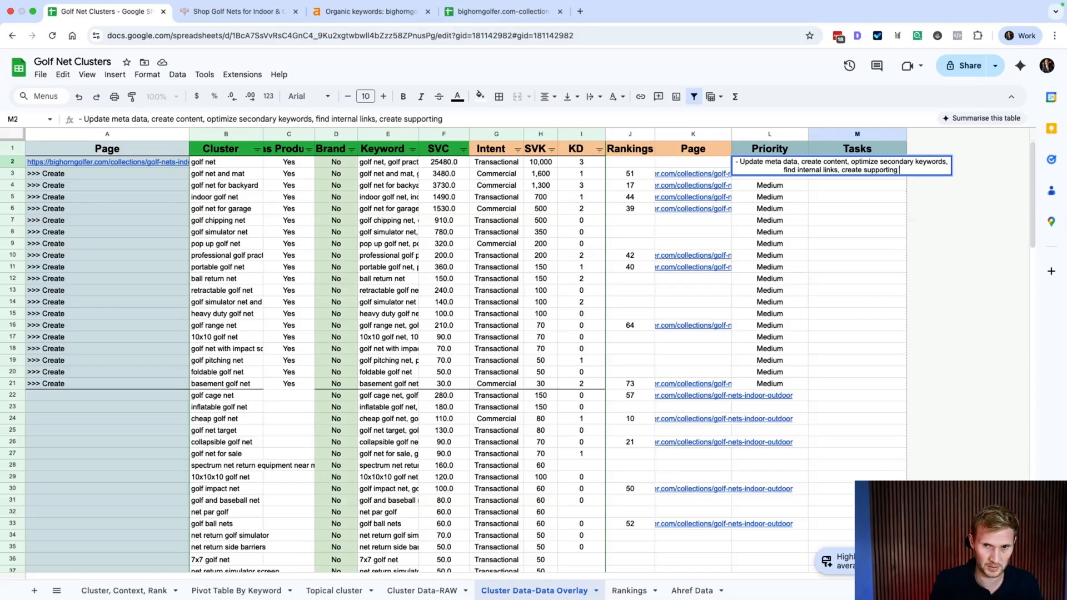
pyautogui.write('blog content')
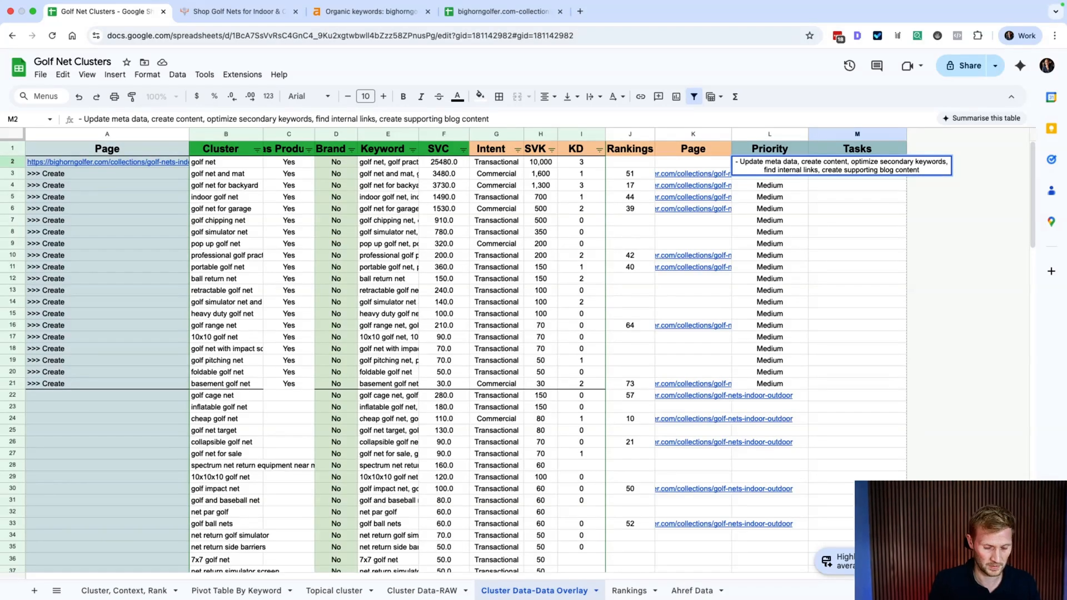
pyautogui.write(', ')
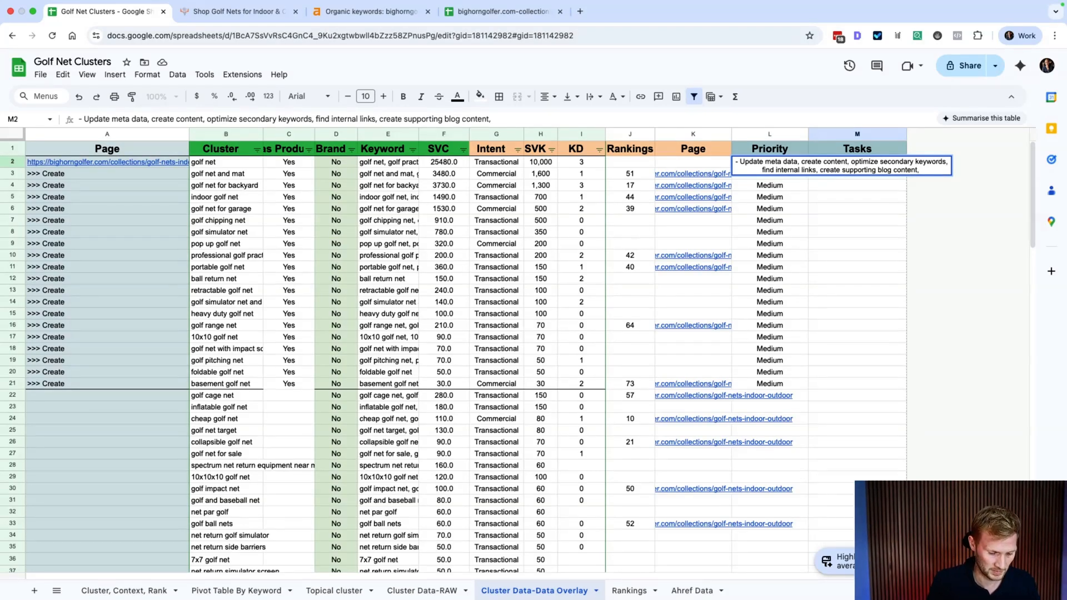
pyautogui.write('out')
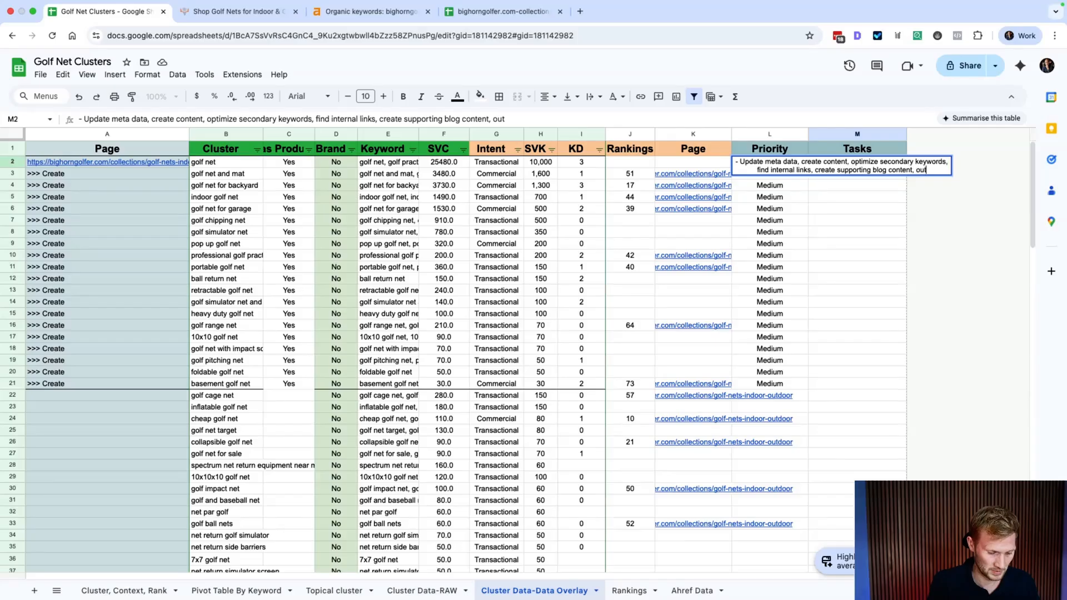
pyautogui.write('reach campaign ')
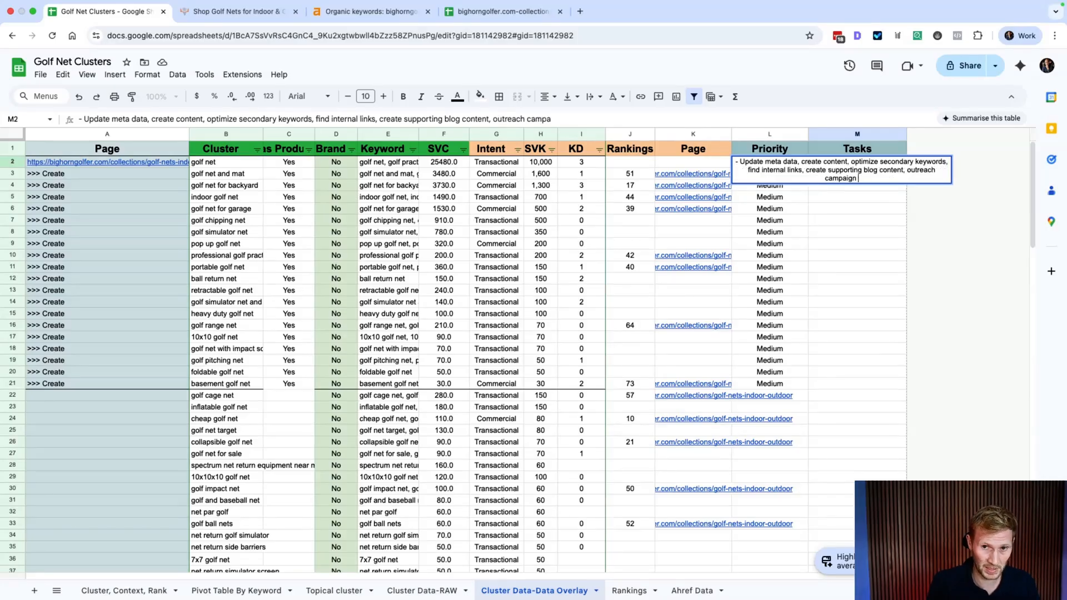
pyautogui.write('for exs')
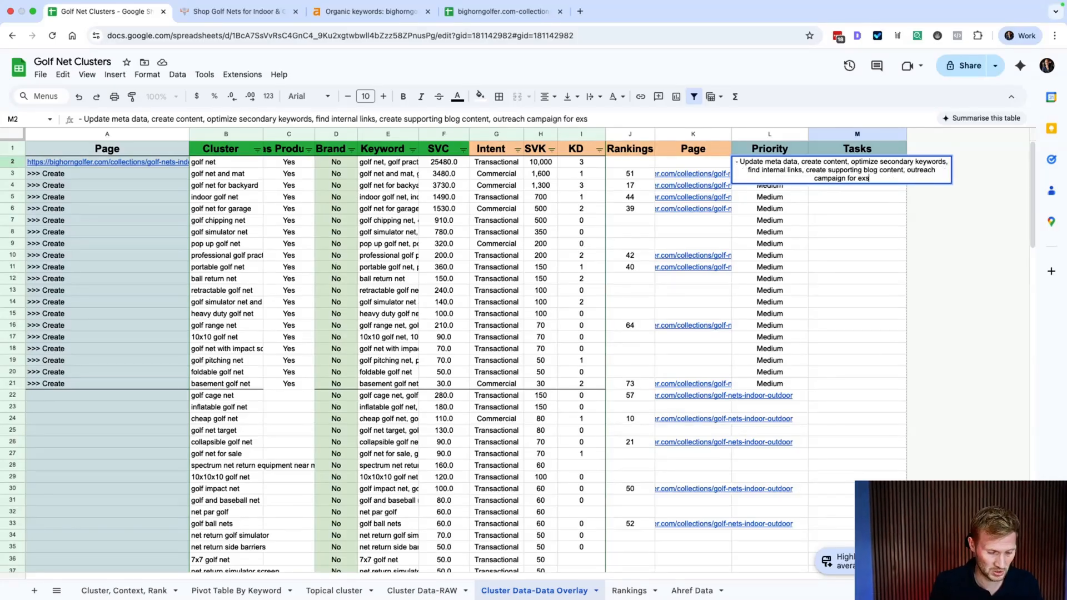
pyautogui.write('te')
pyautogui.press('BackSpace')
pyautogui.press('BackSpace')
pyautogui.press('BackSpace')
pyautogui.write('ternal lin')
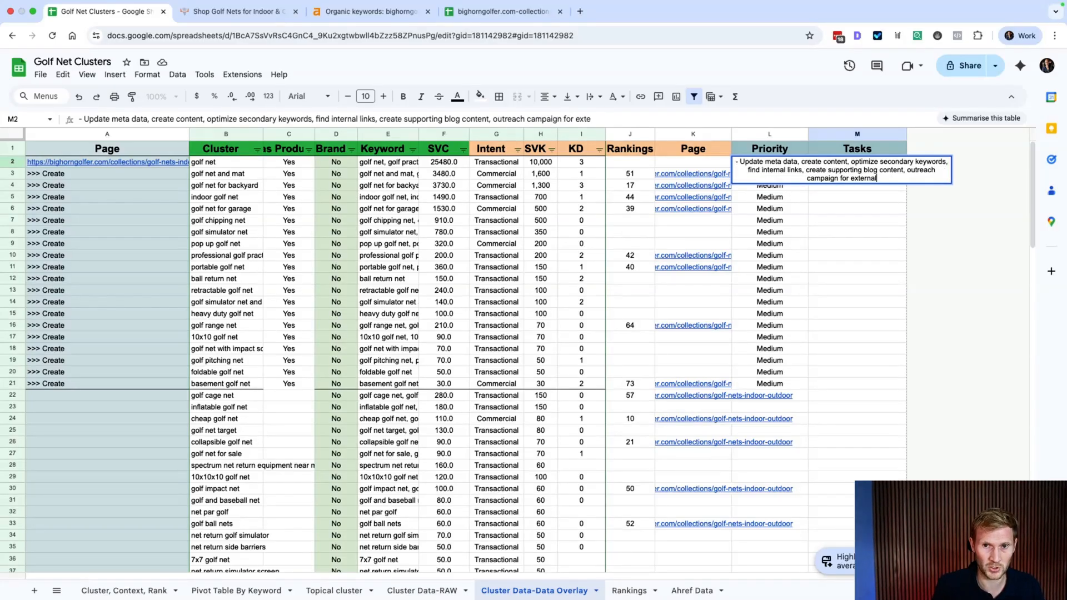
pyautogui.write('ks')
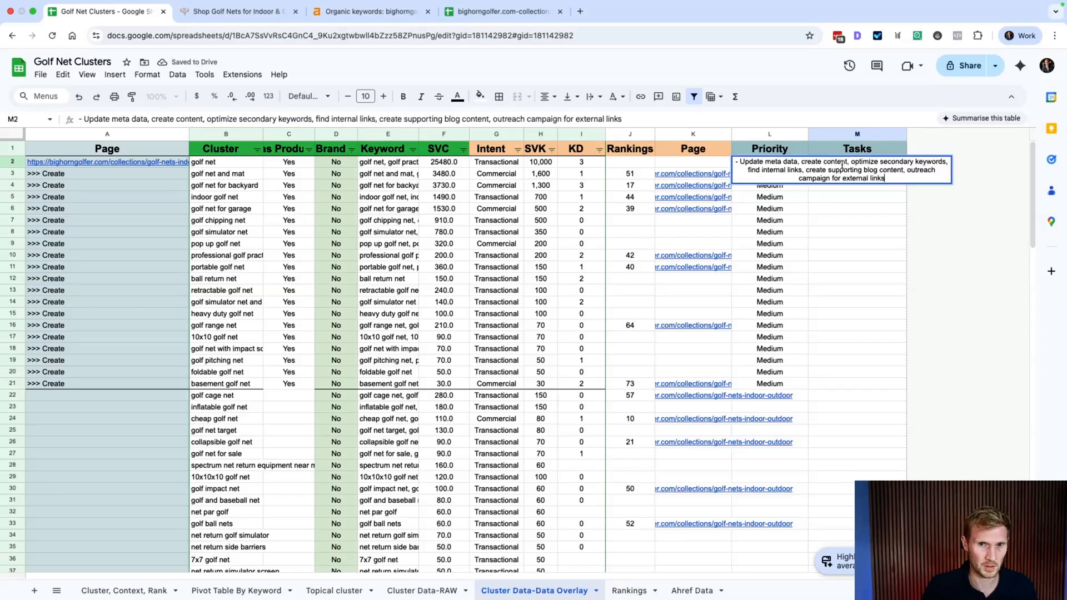
pyautogui.click(879, 222)
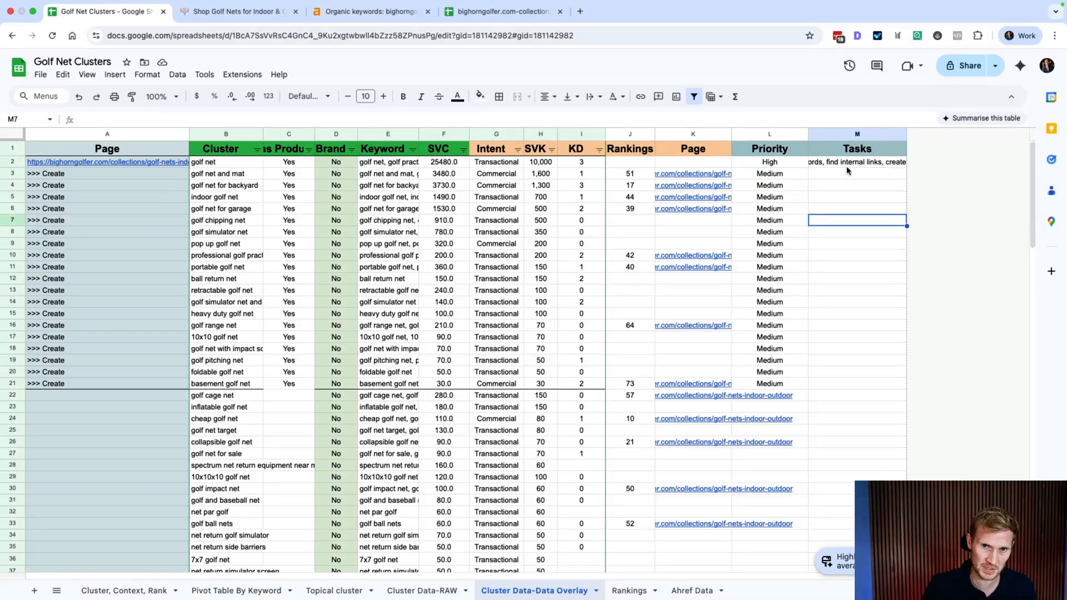
# Step: Fill M3 with 'Create page, create content, link to main collection, link to sub collections (2-3)' and widen column M
pyautogui.click(828, 176)
pyautogui.write('- Update meta data, create content, optimize secondary keywords, find internal links, create supporting blog content, outreach campaign for external links')
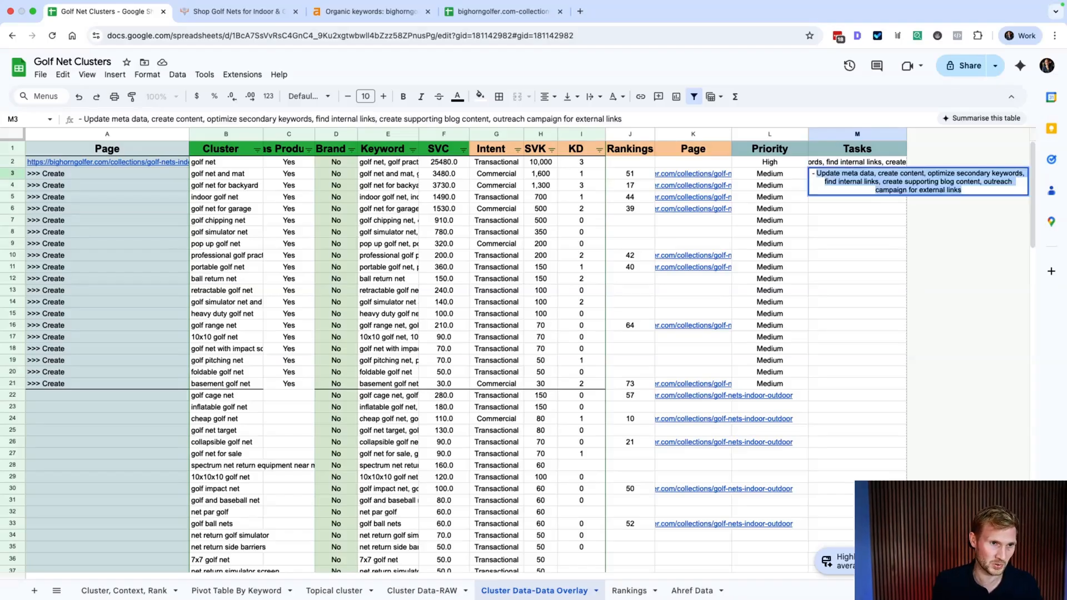
pyautogui.write('C')
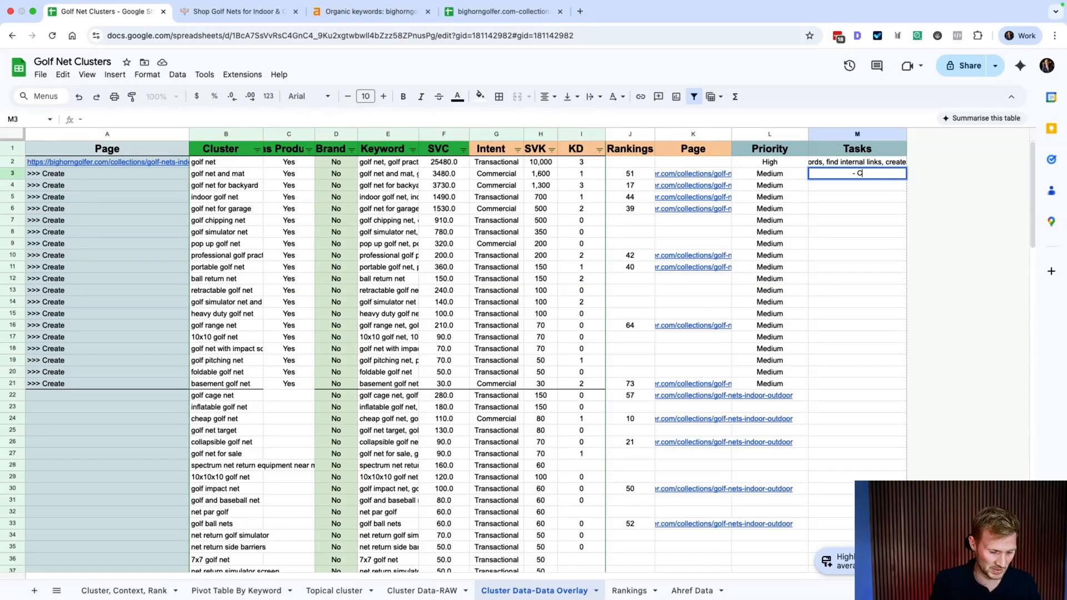
pyautogui.write('reate page')
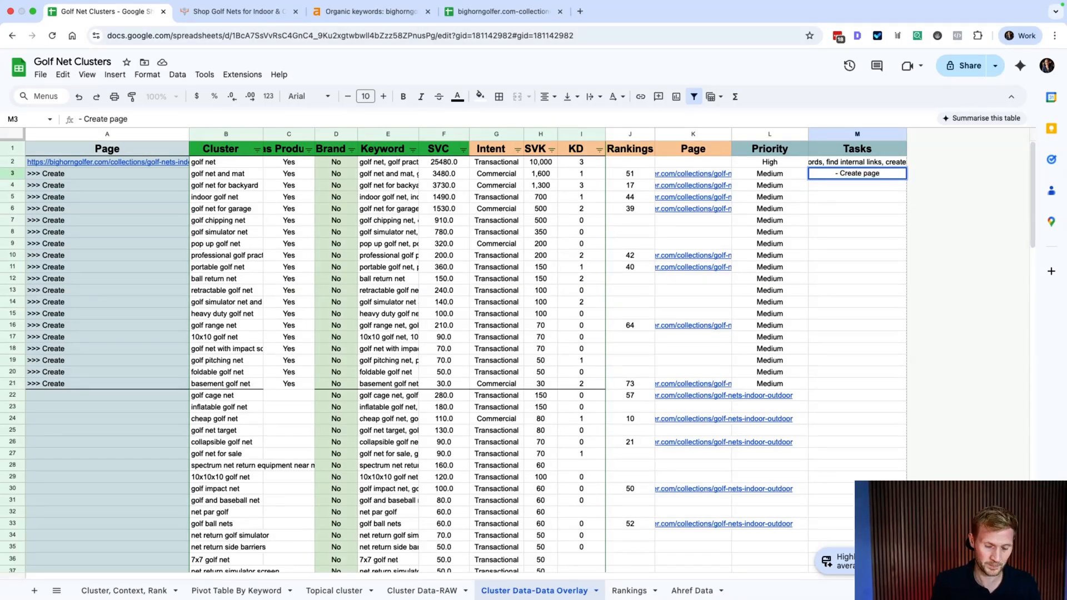
pyautogui.write(', create content,')
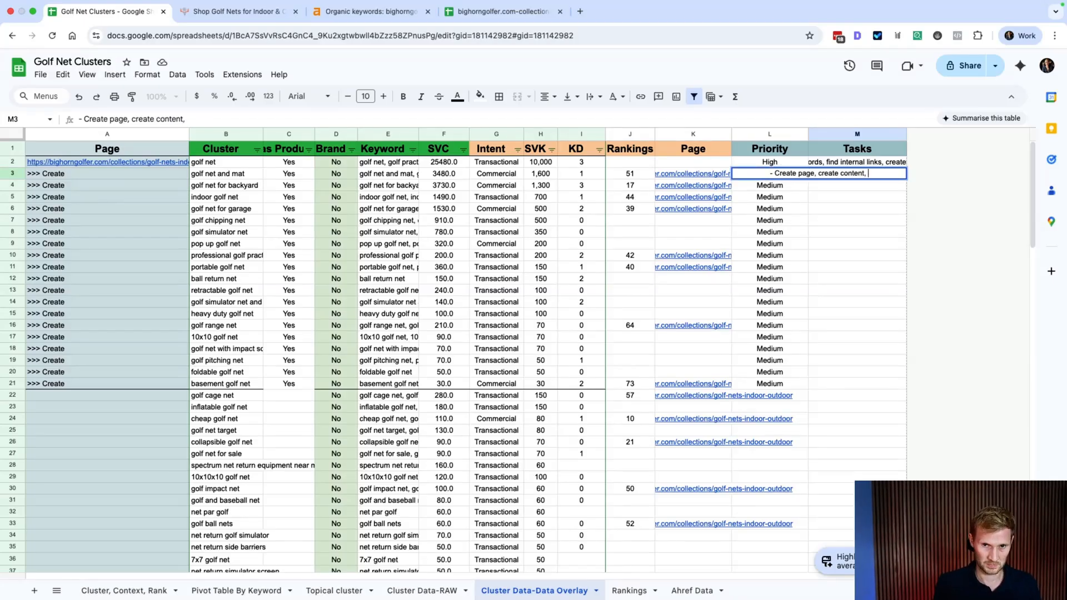
pyautogui.write(' link to main')
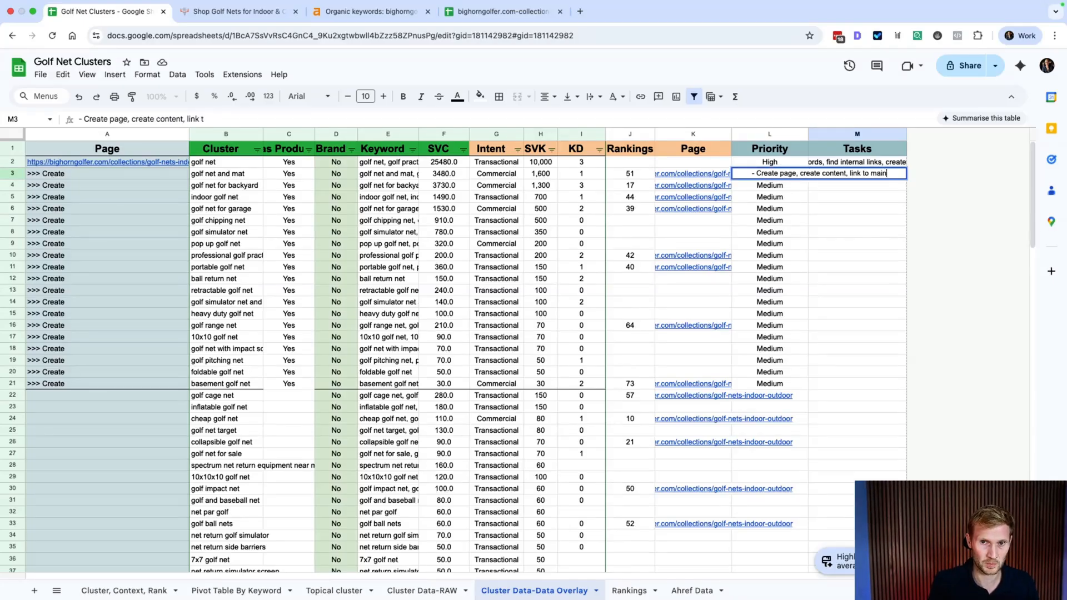
pyautogui.write(' collection, link')
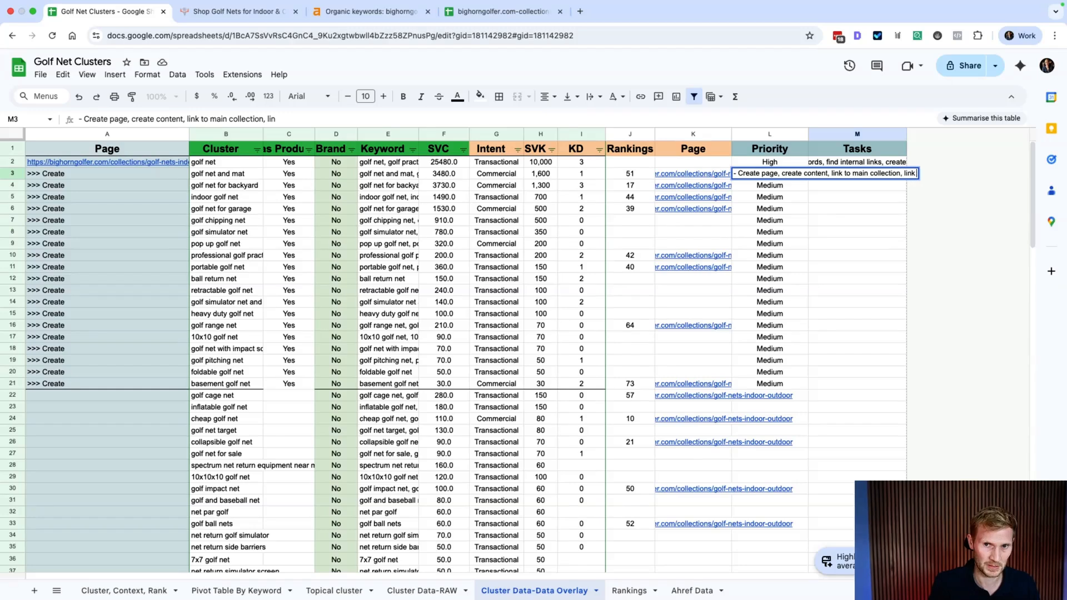
pyautogui.write(' to sub')
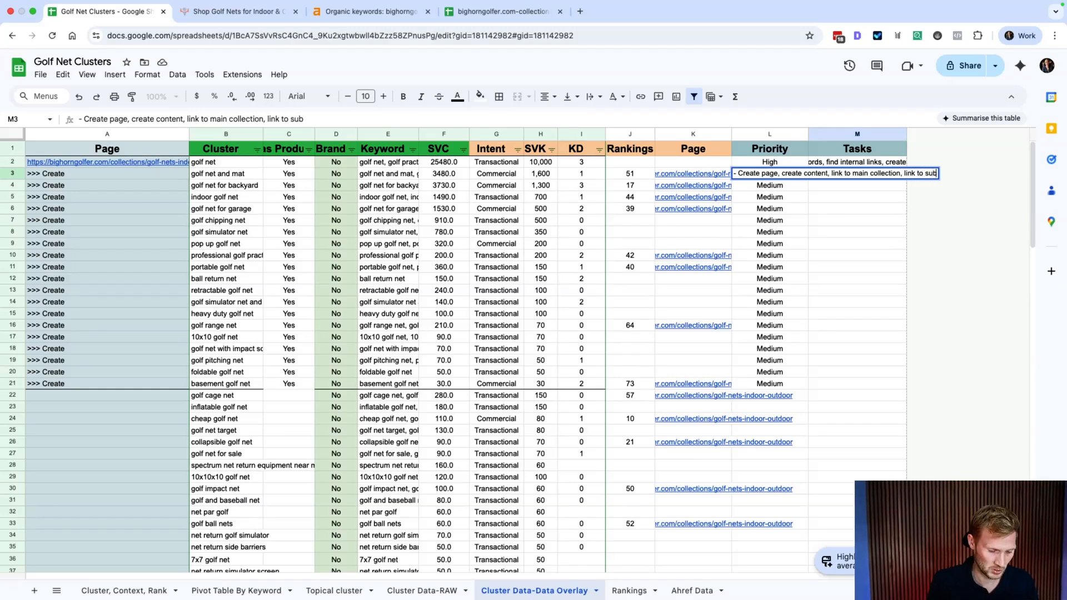
pyautogui.write(' collections ')
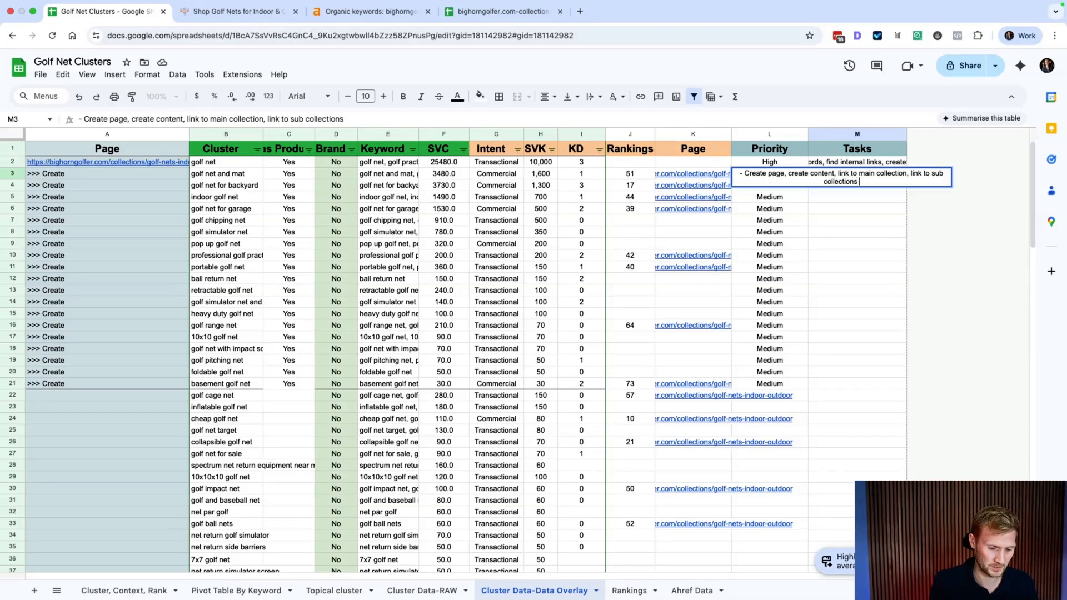
pyautogui.write('(2-3)')
pyautogui.press('Return')
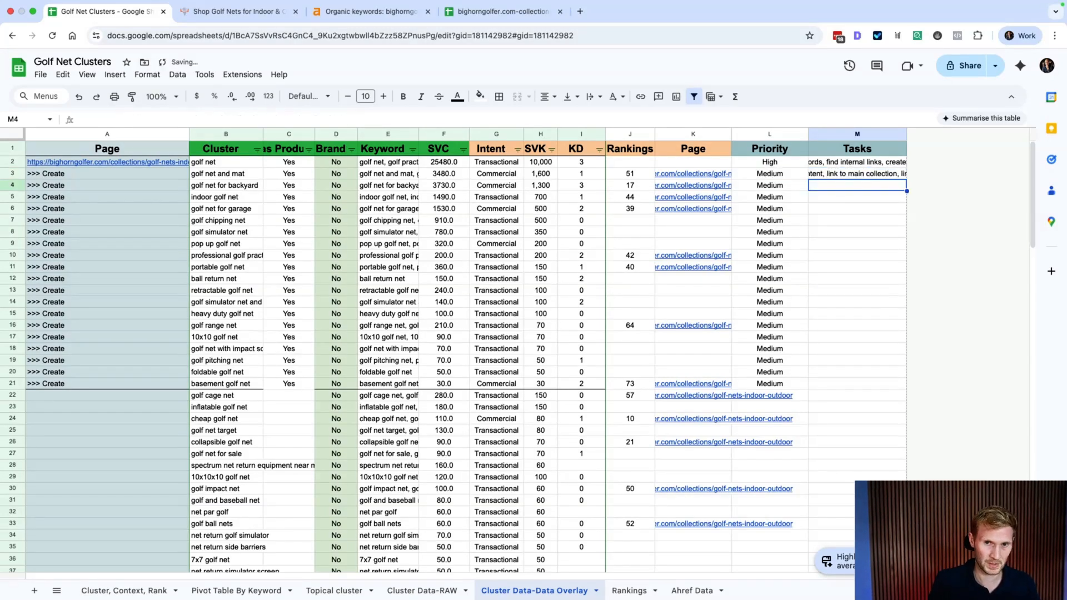
pyautogui.press('Up')
pyautogui.press('Up')
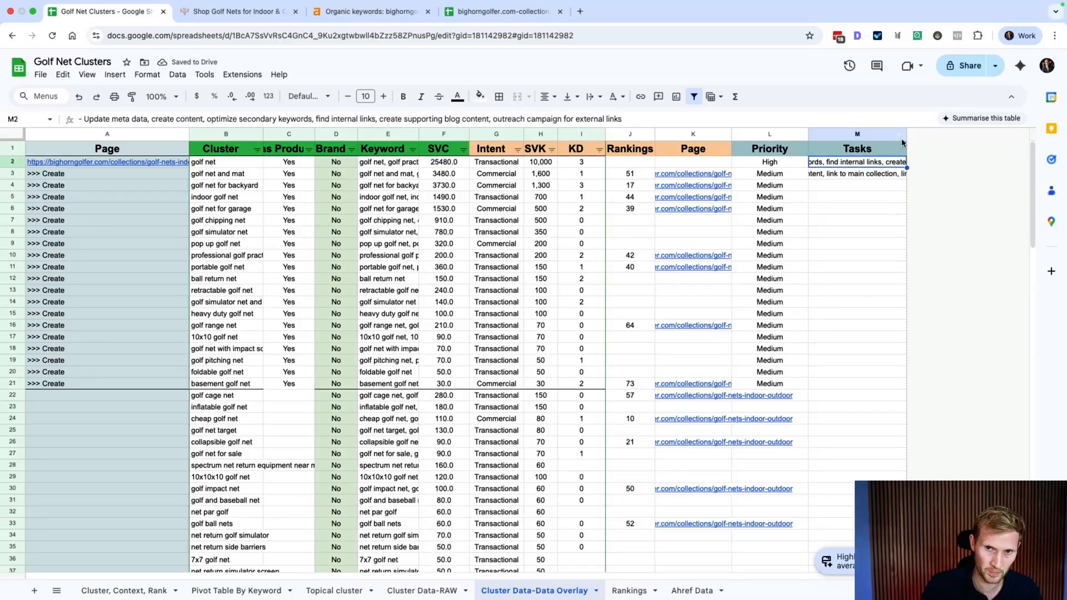
pyautogui.moveTo(906, 133); pyautogui.dragTo(972, 133)
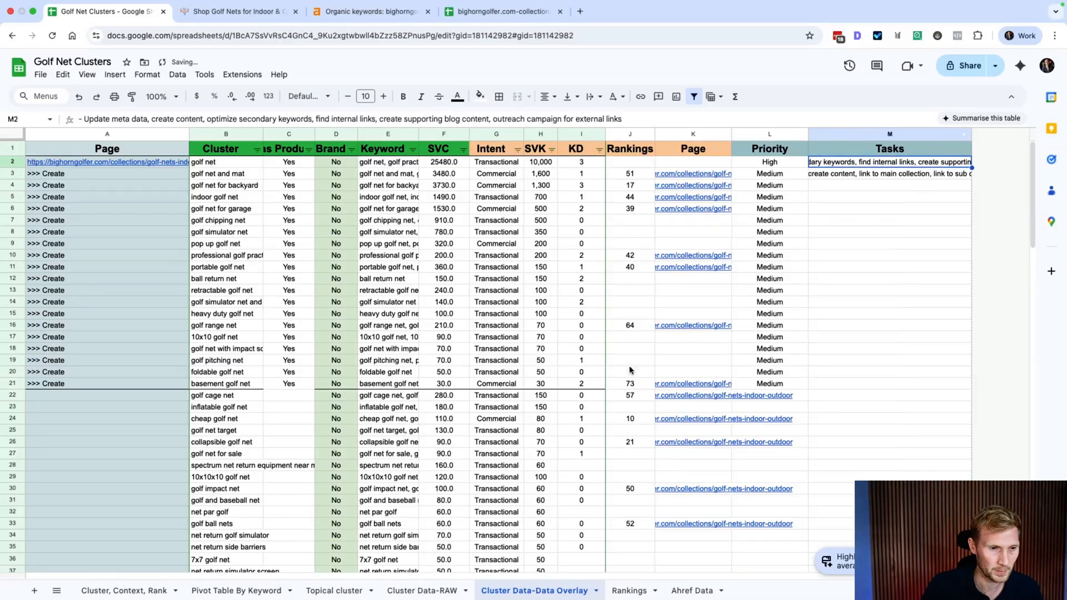